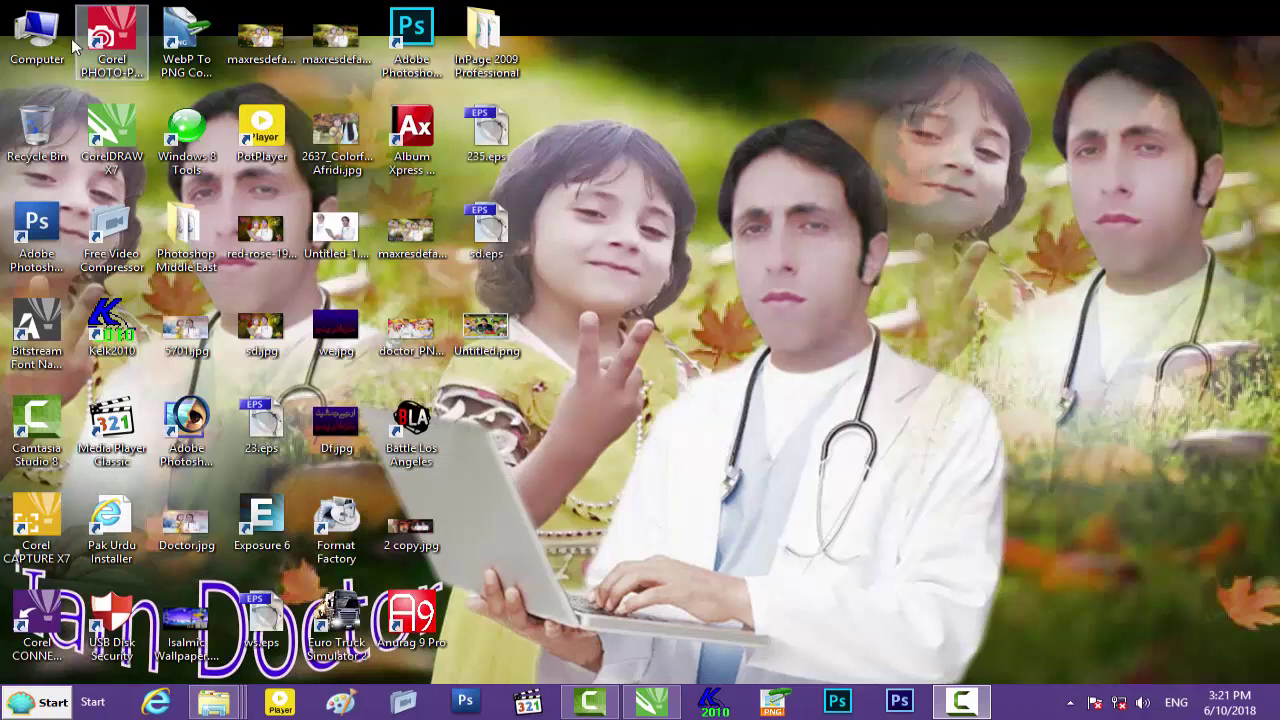
View Election Fle Banner.jpg from Local Disk (H:) in the photo viewer and close it again.
{"action": "double_click", "coordinate": [38, 38]}
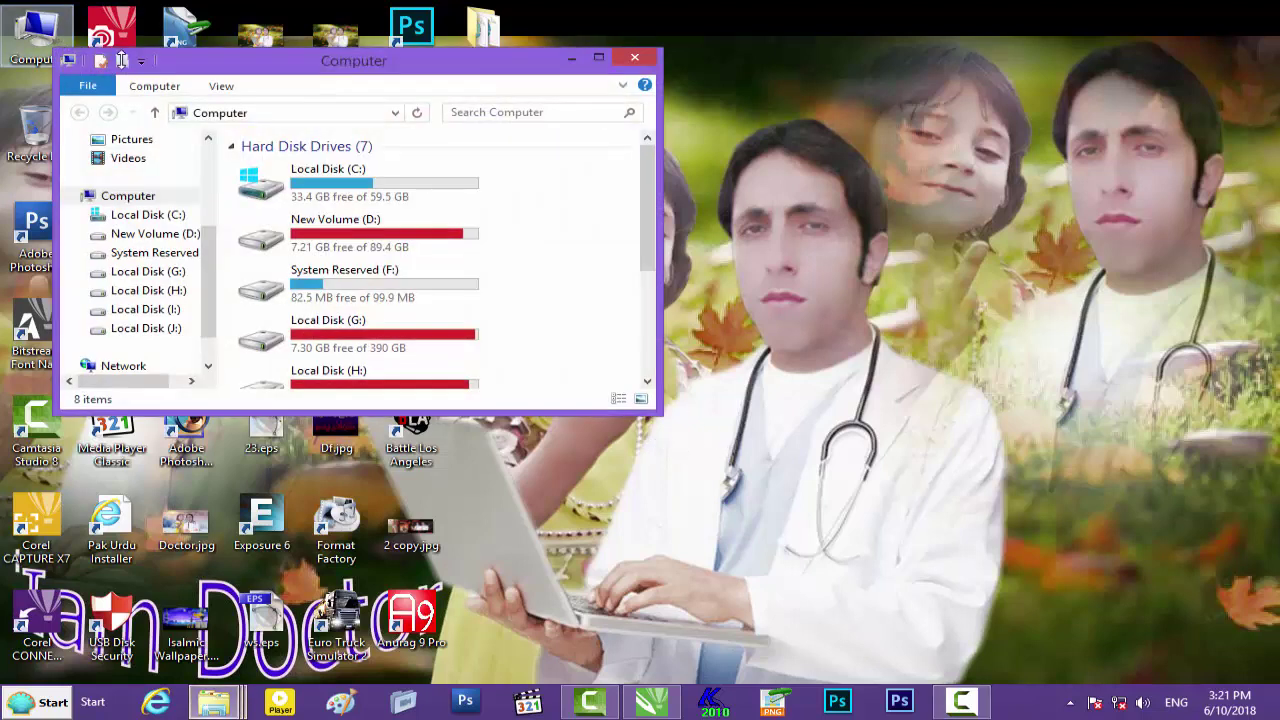
{"action": "left_click", "coordinate": [635, 58]}
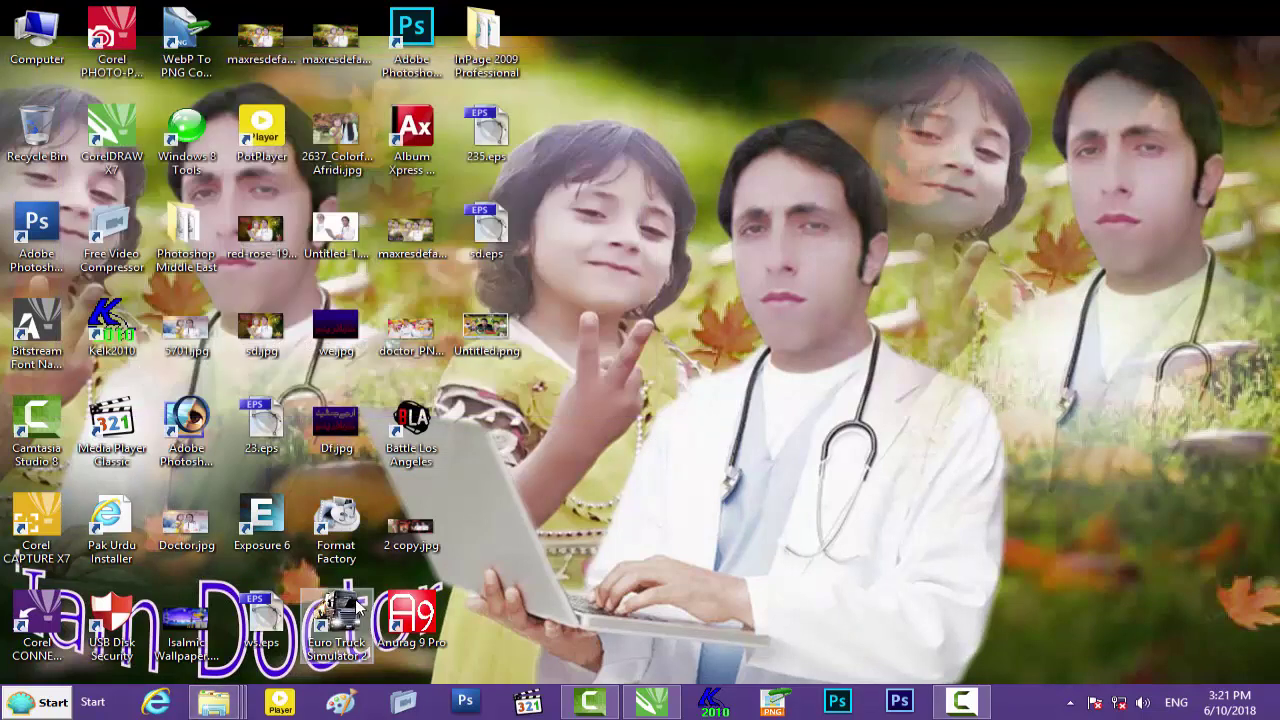
{"action": "mouse_move", "coordinate": [222, 706]}
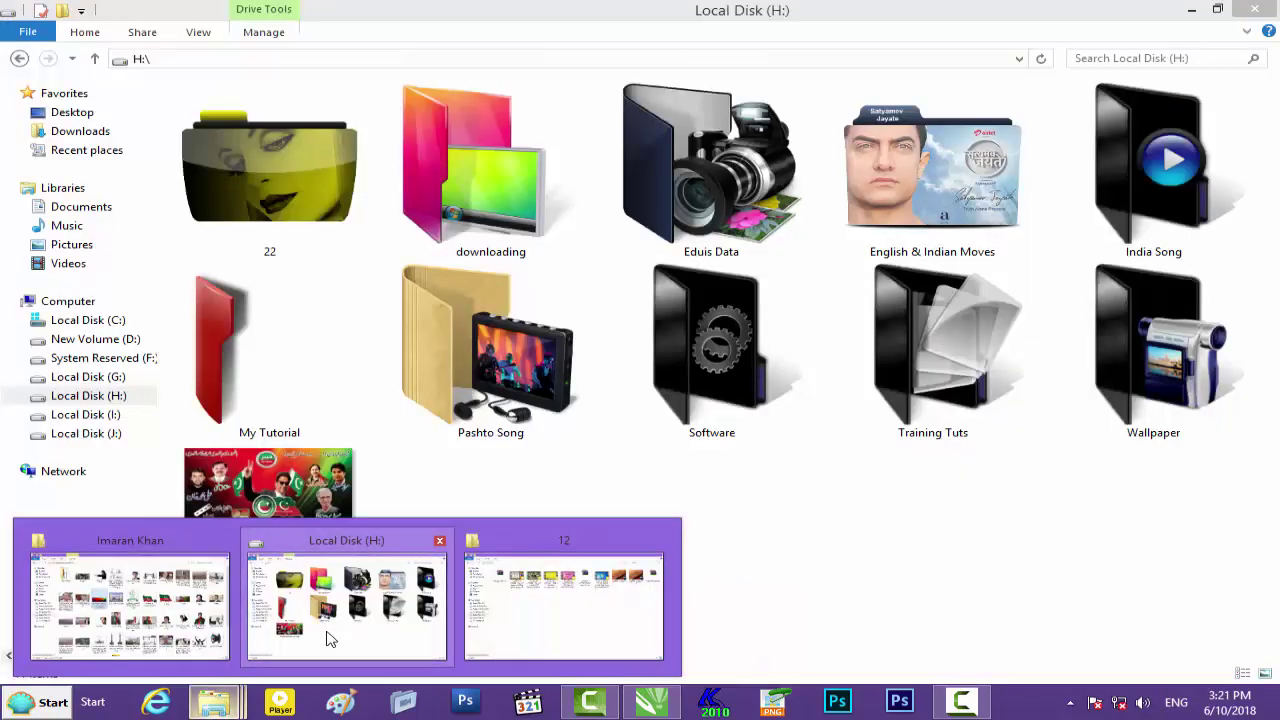
{"action": "left_click", "coordinate": [329, 634]}
{"action": "left_click", "coordinate": [257, 512]}
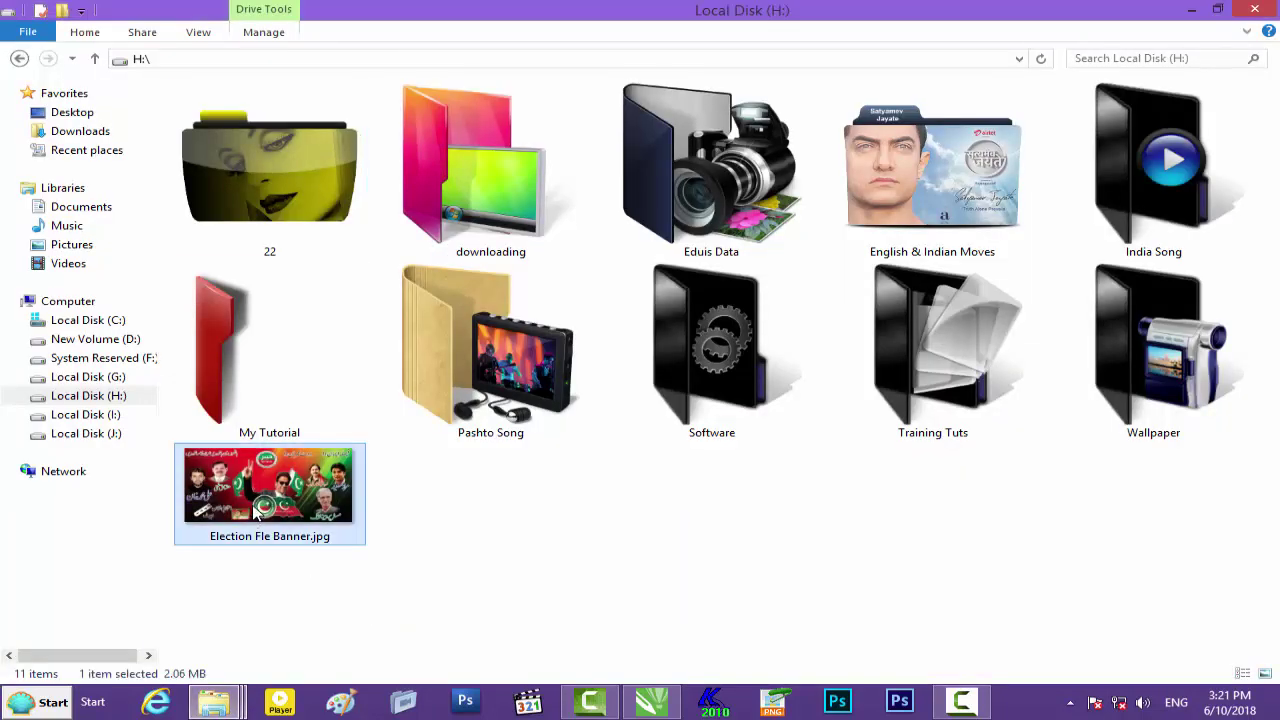
{"action": "double_click", "coordinate": [257, 512]}
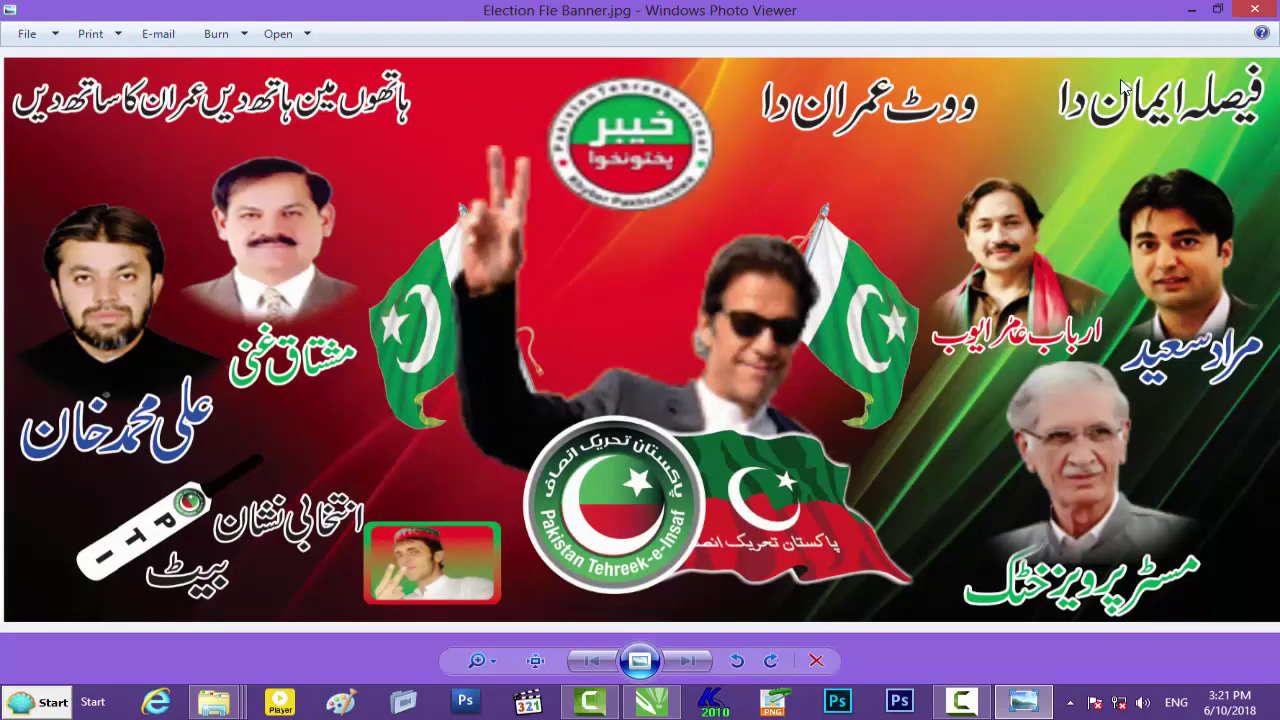
{"action": "left_click", "coordinate": [1266, 10]}
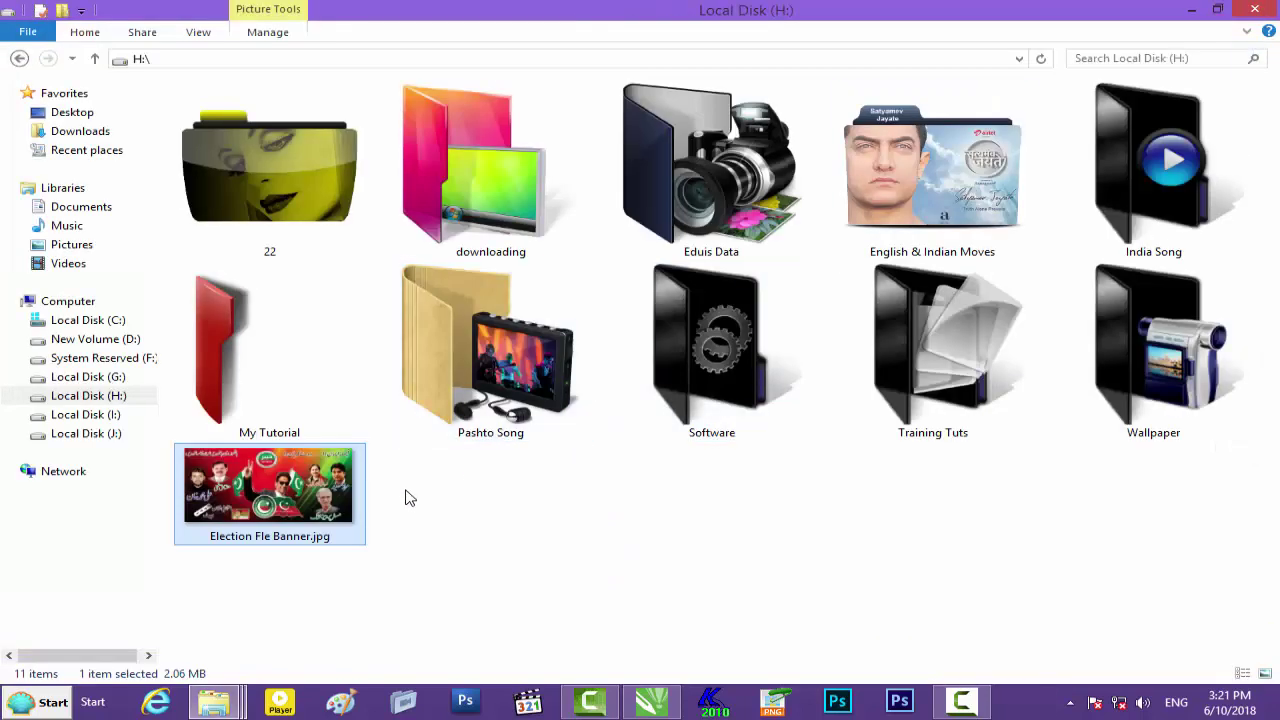
Import Election Fle Banner.jpg into the CorelDRAW document, scale it to about 4.88 by 2.39 inches and place it above the page.
{"action": "left_click_drag", "start_coordinate": [337, 486], "coordinate": [673, 318]}
{"action": "scroll", "coordinate": [673, 320], "scroll_direction": "down", "scroll_amount": 5}
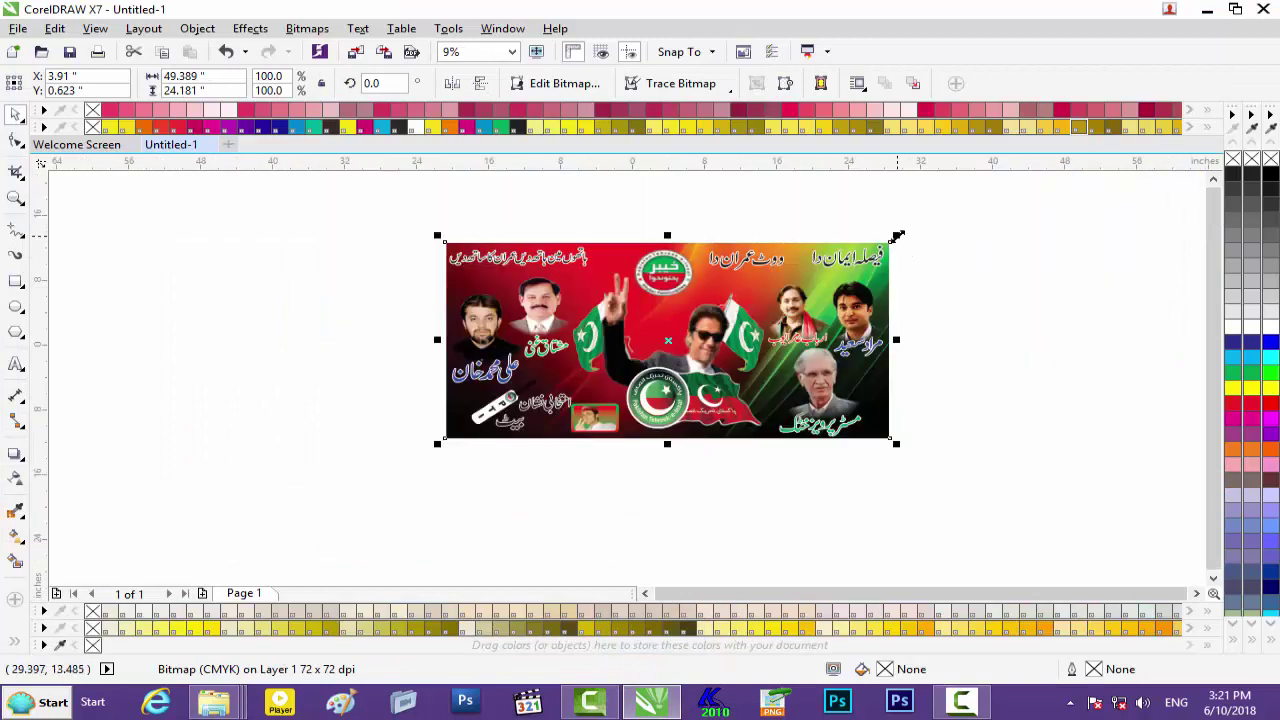
{"action": "left_click_drag", "start_coordinate": [897, 236], "coordinate": [692, 329]}
{"action": "scroll", "coordinate": [734, 329], "scroll_direction": "up", "scroll_amount": 4}
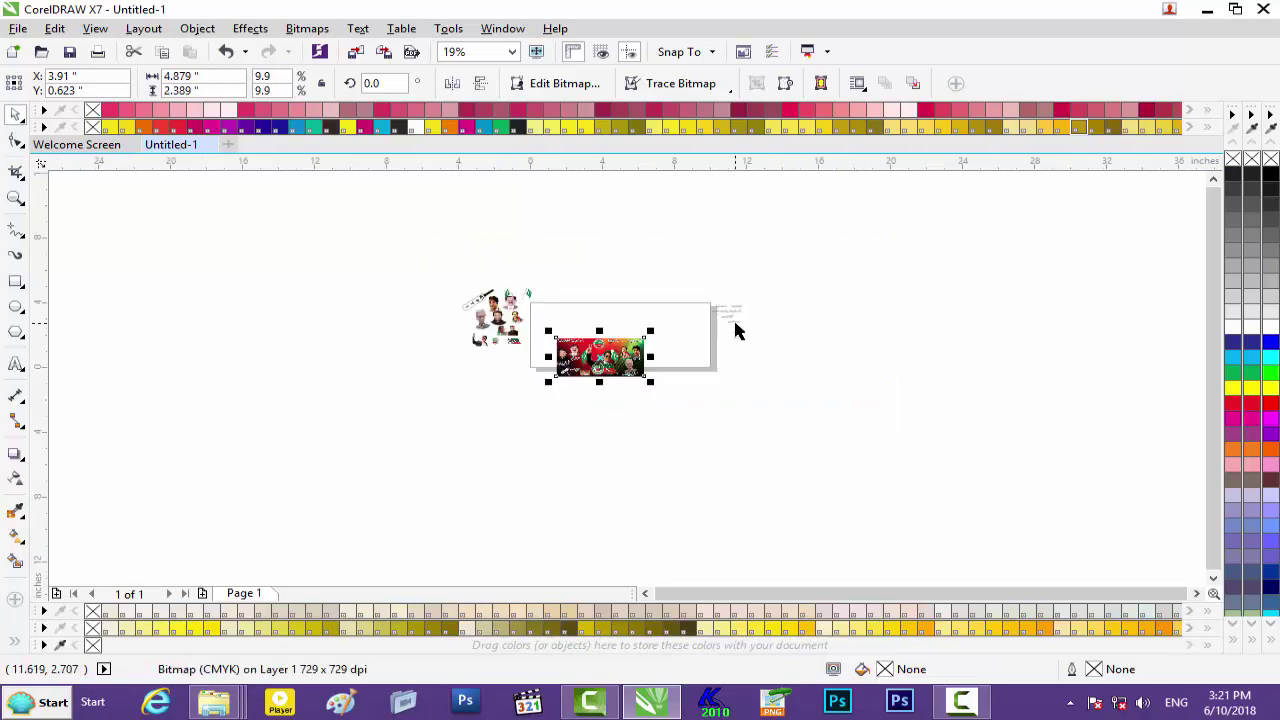
{"action": "left_click_drag", "start_coordinate": [474, 396], "coordinate": [537, 239]}
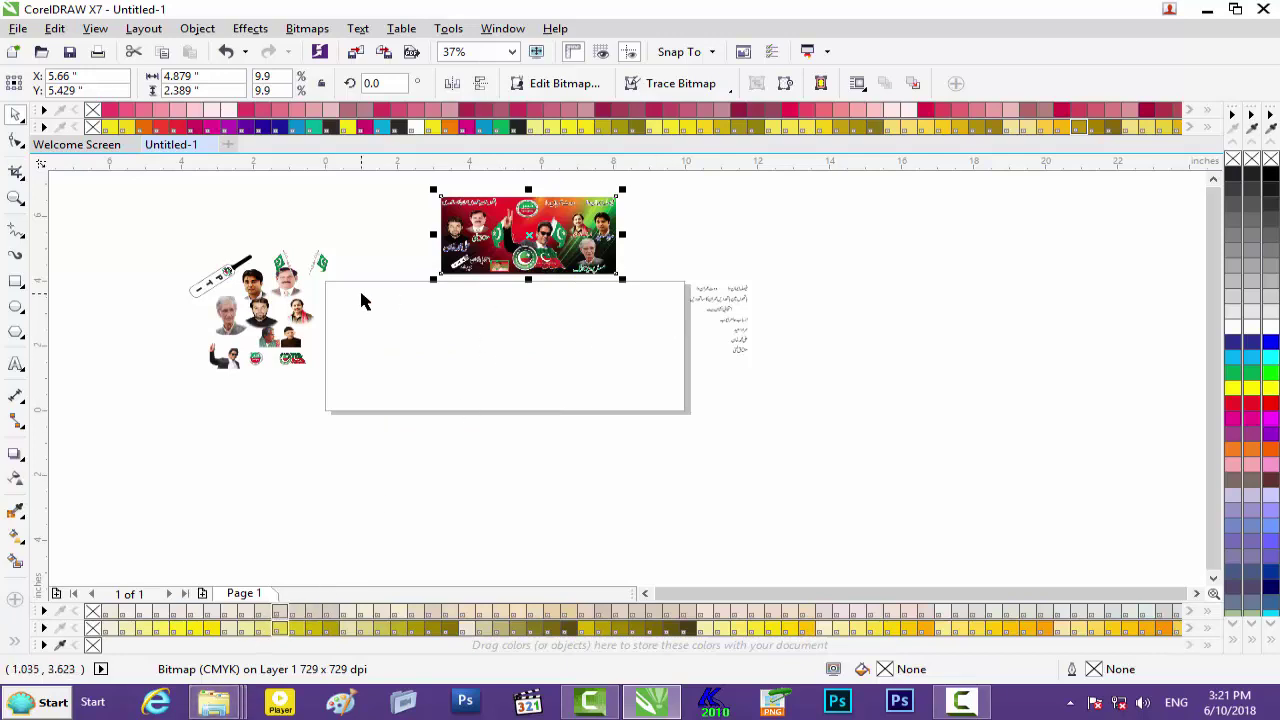
Import abstract-wallpapers-hd-darkness-1500x500.jpg from the Imaran Khan folder into the CorelDRAW drawing.
{"action": "mouse_move", "coordinate": [213, 702]}
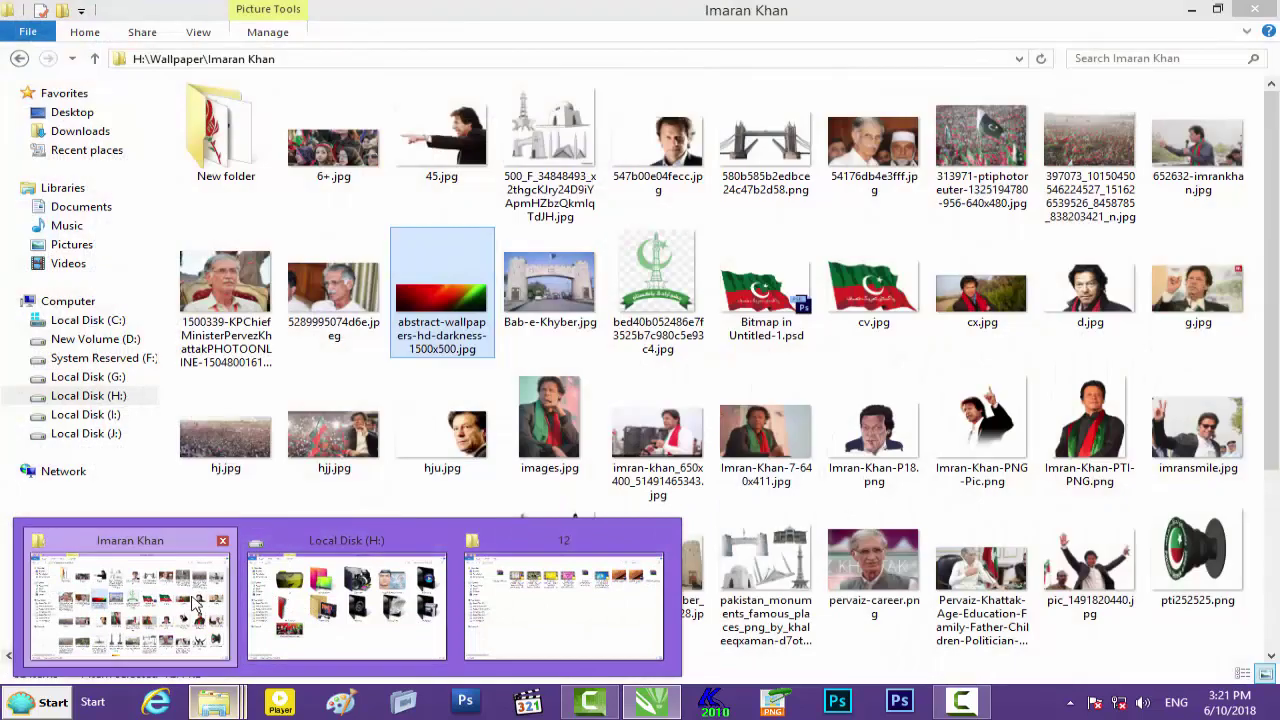
{"action": "left_click", "coordinate": [198, 603]}
{"action": "left_click_drag", "start_coordinate": [445, 330], "coordinate": [590, 445]}
{"action": "mouse_move", "coordinate": [583, 398]}
{"action": "left_mouse_down"}
{"action": "mouse_move", "coordinate": [625, 223]}
{"action": "mouse_move", "coordinate": [630, 243]}
{"action": "mouse_move", "coordinate": [568, 401]}
{"action": "left_mouse_up"}
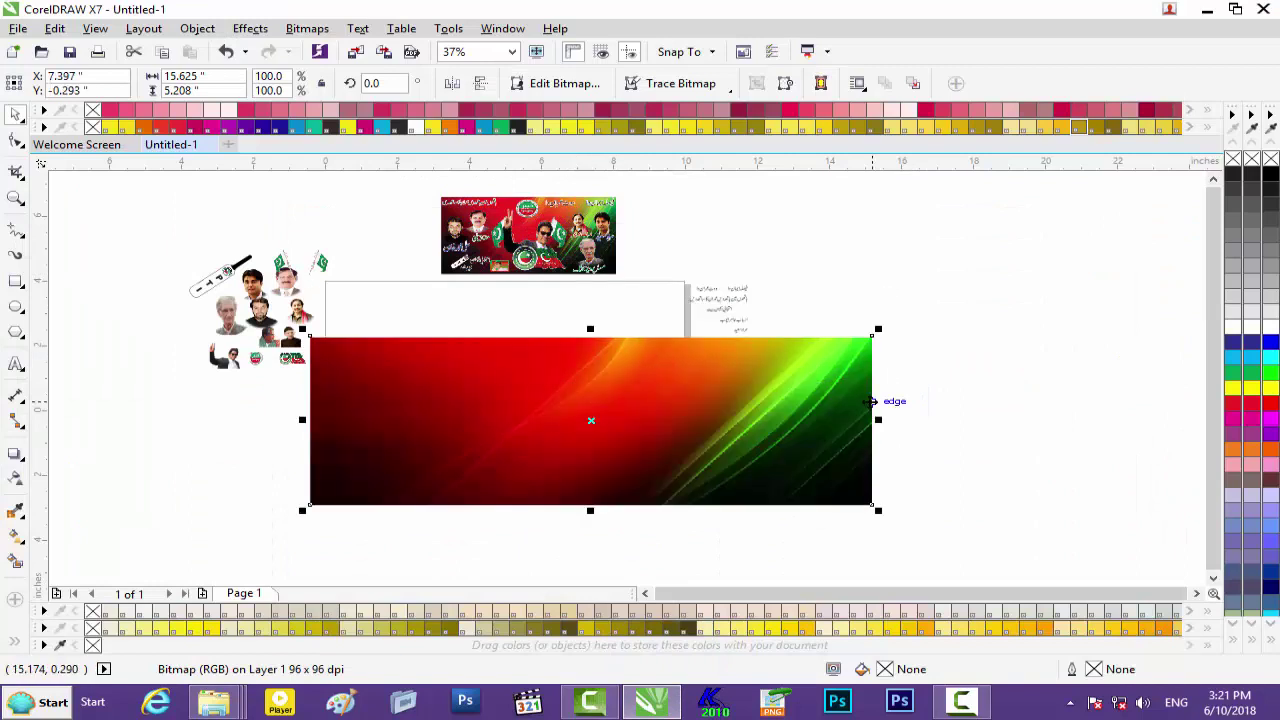
Resize the red-green background image to about 4.86 by 2.48 inches and place it on the page.
{"action": "left_click_drag", "start_coordinate": [590, 510], "coordinate": [588, 569]}
{"action": "left_click_drag", "start_coordinate": [668, 460], "coordinate": [654, 367]}
{"action": "left_click_drag", "start_coordinate": [868, 238], "coordinate": [764, 279]}
{"action": "left_click_drag", "start_coordinate": [620, 341], "coordinate": [556, 338]}
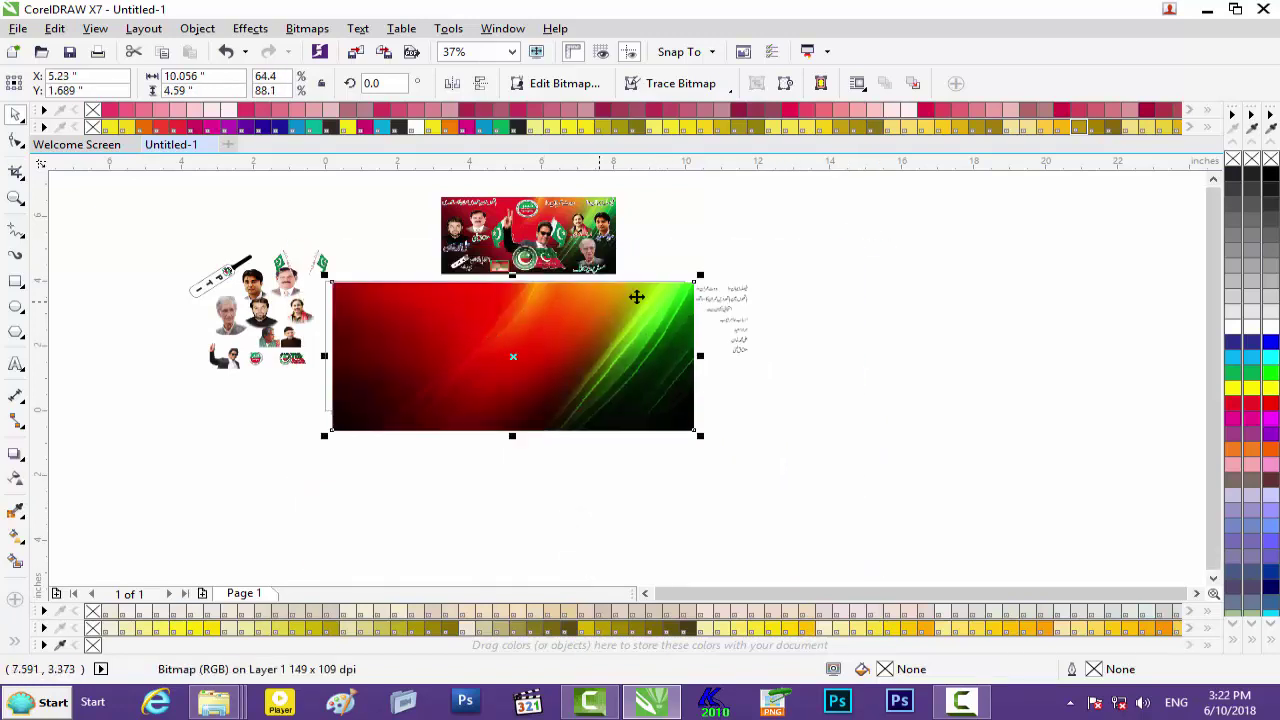
{"action": "left_click_drag", "start_coordinate": [703, 278], "coordinate": [660, 314]}
{"action": "mouse_move", "coordinate": [548, 348]}
{"action": "left_mouse_down"}
{"action": "mouse_move", "coordinate": [541, 309]}
{"action": "mouse_move", "coordinate": [560, 226]}
{"action": "mouse_move", "coordinate": [617, 234]}
{"action": "mouse_move", "coordinate": [554, 300]}
{"action": "mouse_move", "coordinate": [537, 363]}
{"action": "left_mouse_up"}
Ungroup all objects of the imported Urdu text block beside the page.
{"action": "scroll", "coordinate": [537, 363], "scroll_direction": "up", "scroll_amount": 2}
{"action": "scroll", "coordinate": [537, 363], "scroll_direction": "down", "scroll_amount": 1}
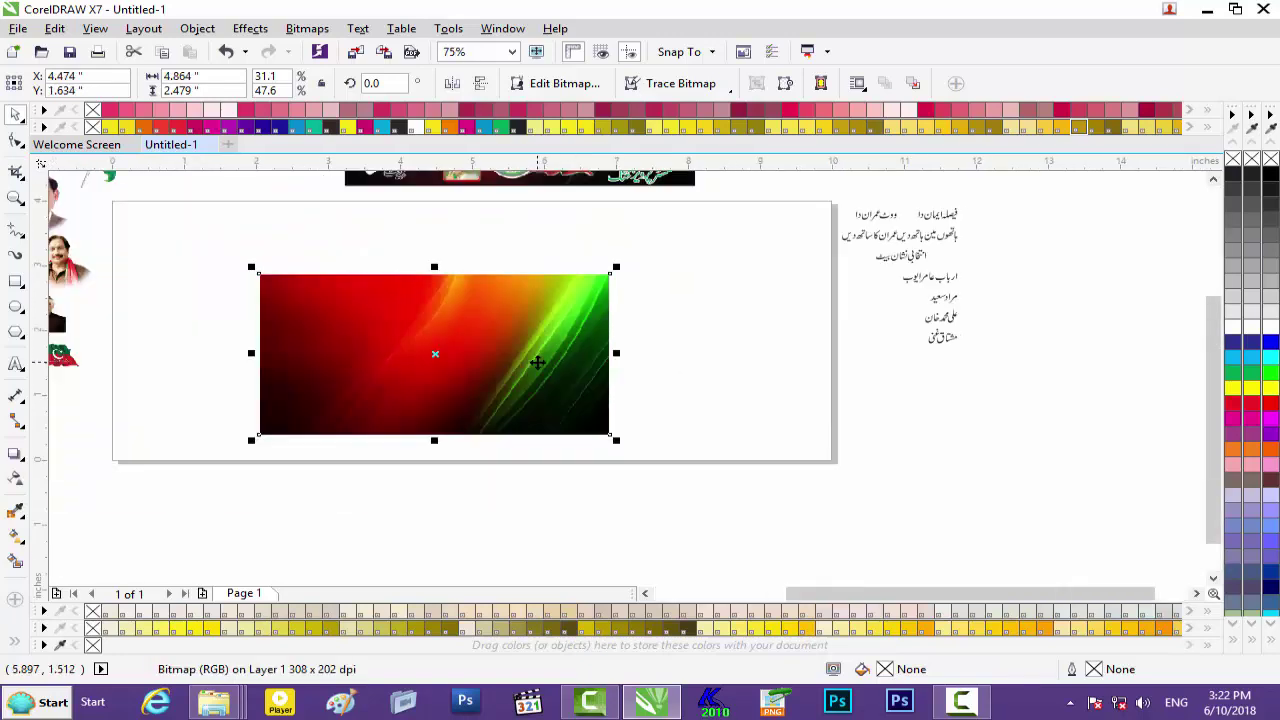
{"action": "left_click_drag", "start_coordinate": [889, 597], "coordinate": [837, 597]}
{"action": "scroll", "coordinate": [578, 352], "scroll_direction": "up", "scroll_amount": 2}
{"action": "scroll", "coordinate": [578, 352], "scroll_direction": "down", "scroll_amount": 2}
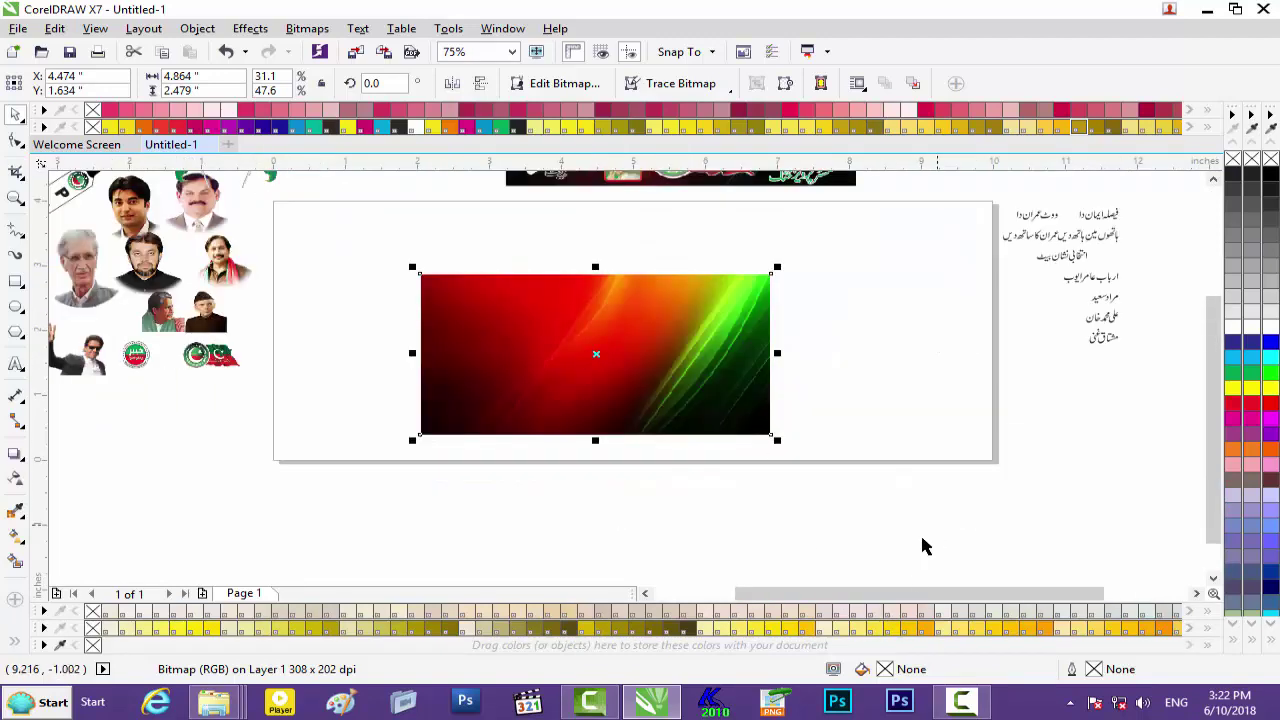
{"action": "left_click_drag", "start_coordinate": [971, 591], "coordinate": [1054, 591]}
{"action": "scroll", "coordinate": [866, 201], "scroll_direction": "up", "scroll_amount": 4}
{"action": "left_click", "coordinate": [678, 306]}
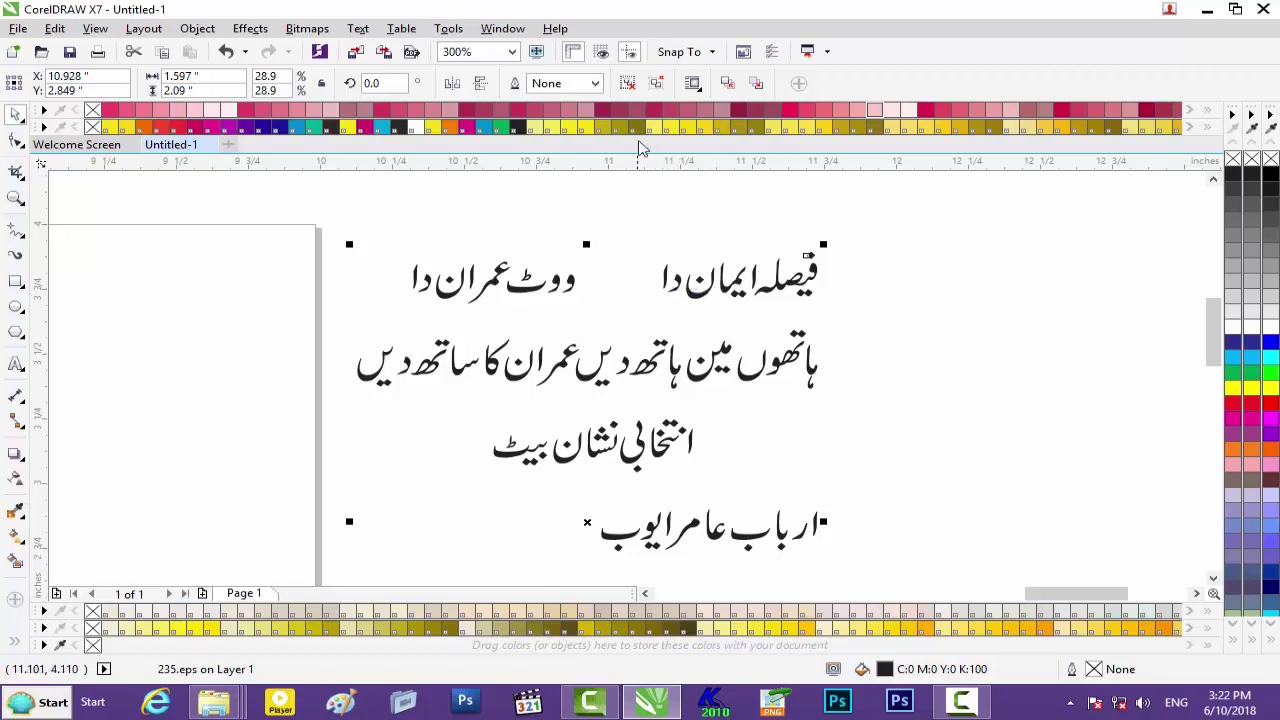
{"action": "right_click", "coordinate": [722, 281]}
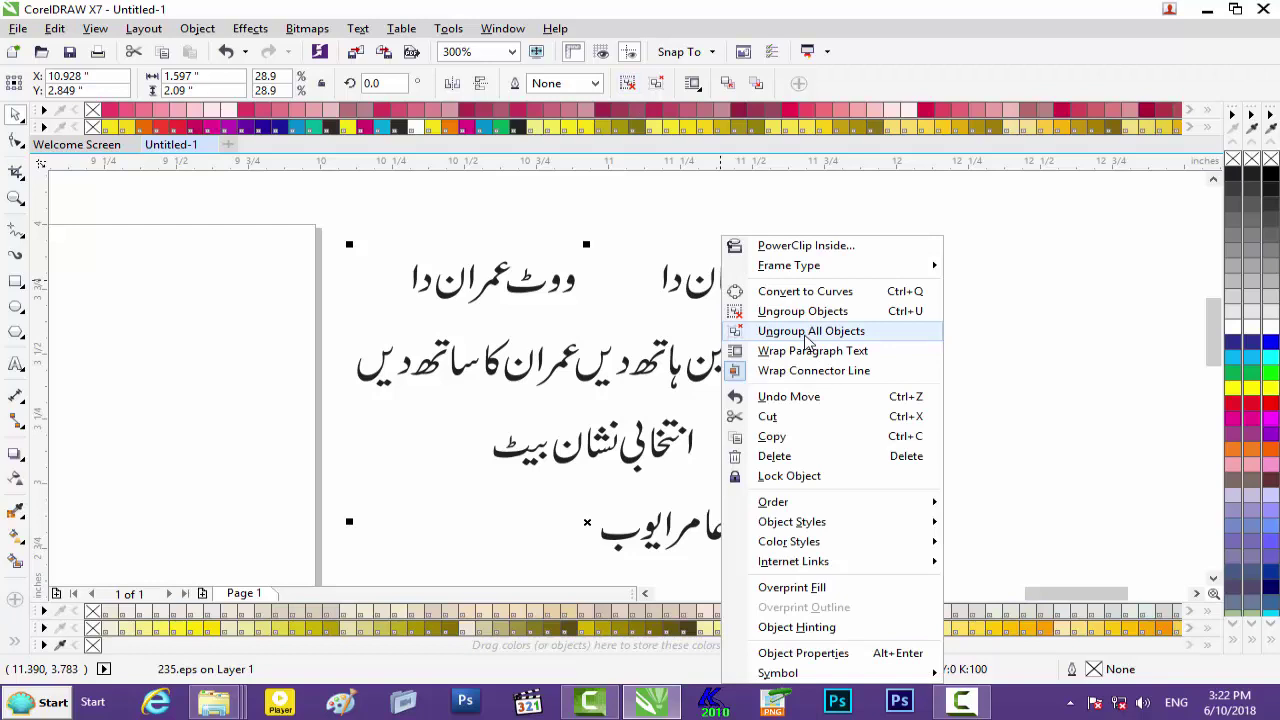
{"action": "left_click", "coordinate": [806, 331]}
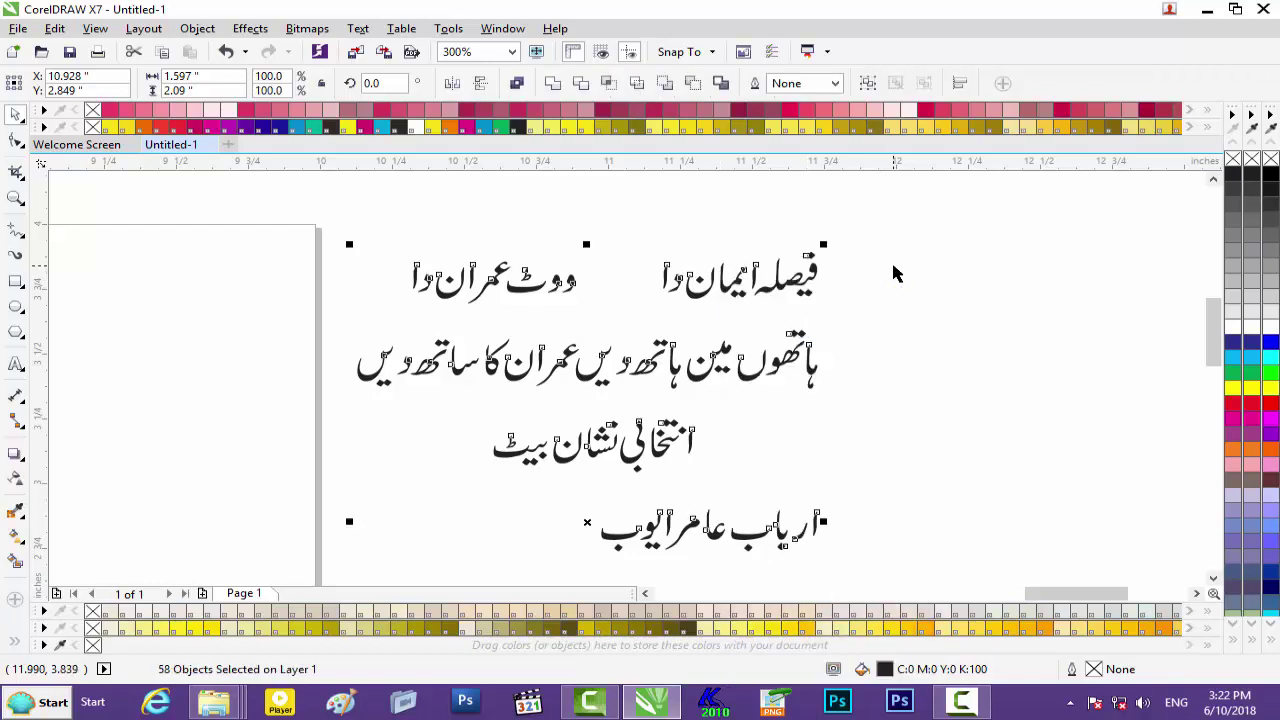
{"action": "left_click", "coordinate": [921, 229]}
Move the first-line phrases "فیصلہ ایمان دا" and "ووٹ عمران دا" separately from the text block onto the page.
{"action": "left_click_drag", "start_coordinate": [843, 239], "coordinate": [651, 332]}
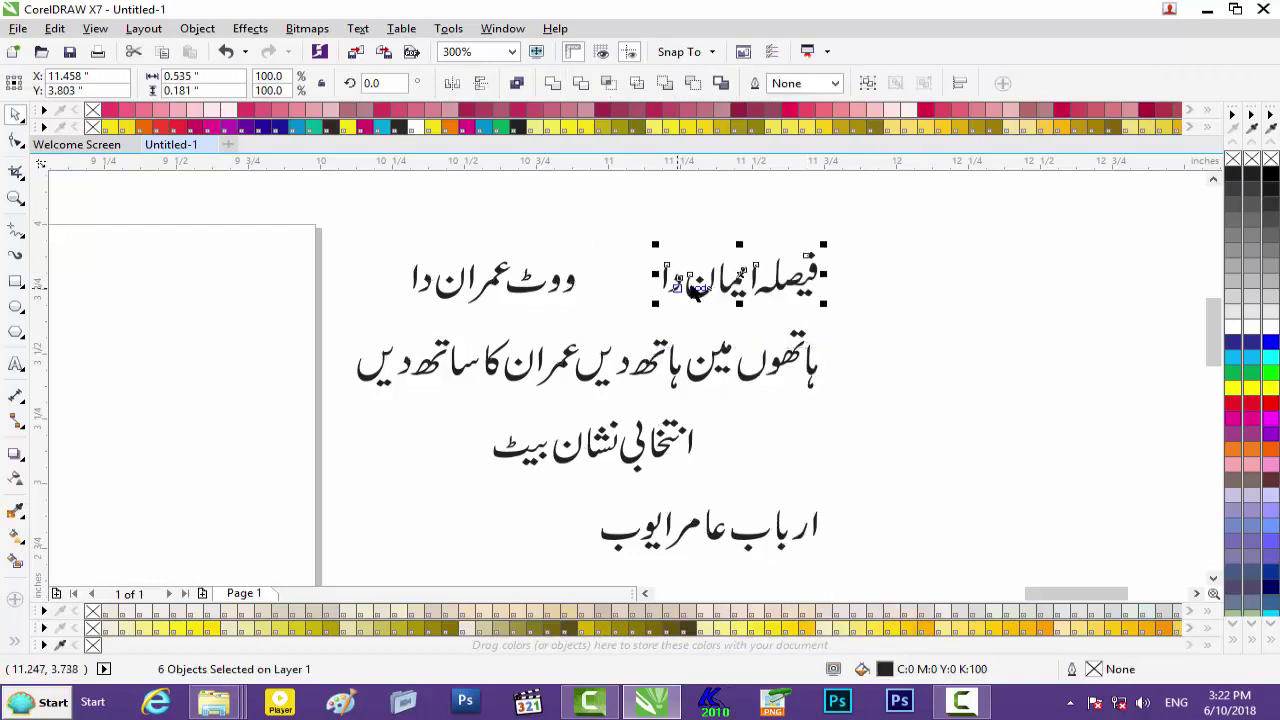
{"action": "scroll", "coordinate": [783, 290], "scroll_direction": "up", "scroll_amount": 1}
{"action": "scroll", "coordinate": [760, 291], "scroll_direction": "down", "scroll_amount": 1}
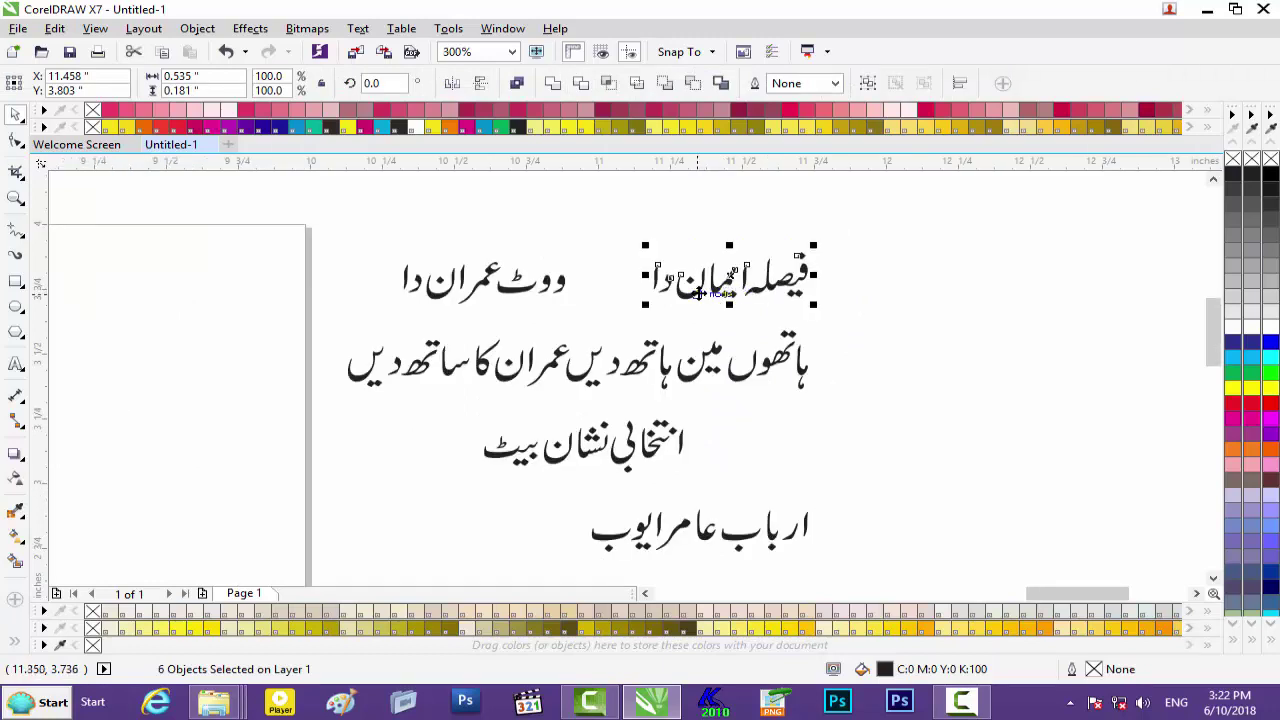
{"action": "left_click_drag", "start_coordinate": [692, 292], "coordinate": [220, 371]}
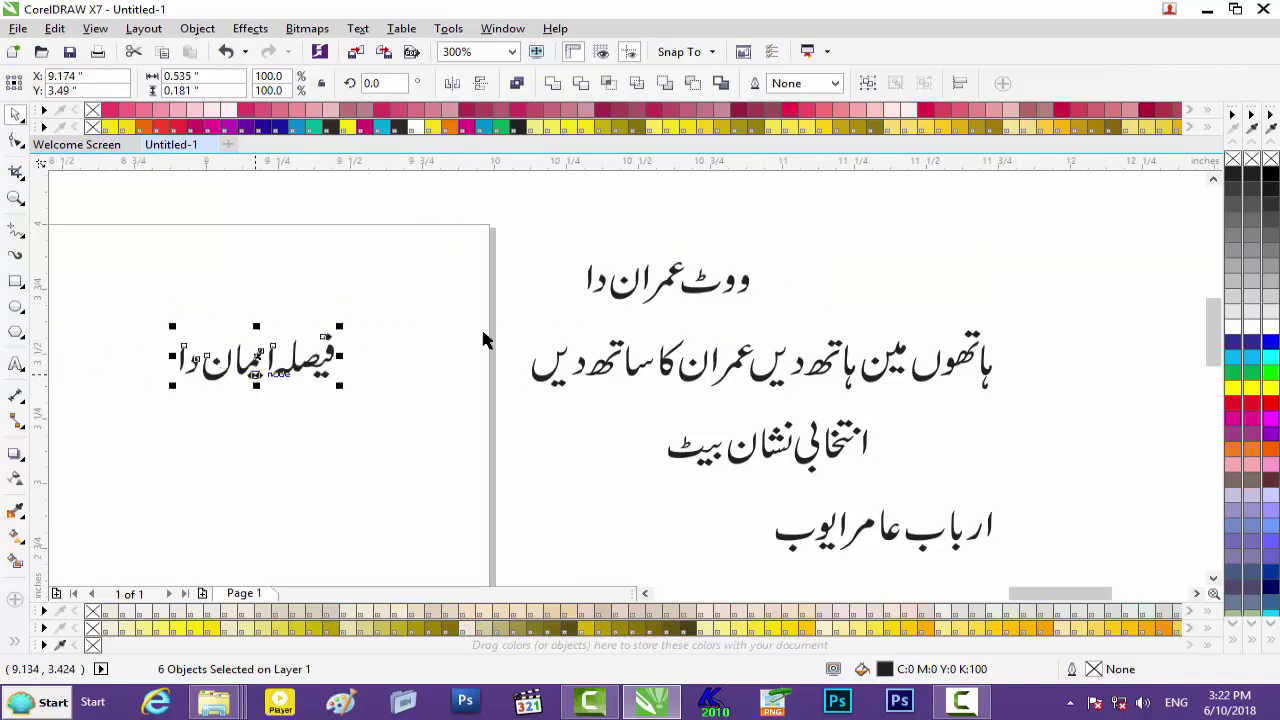
{"action": "left_click_drag", "start_coordinate": [730, 248], "coordinate": [578, 320]}
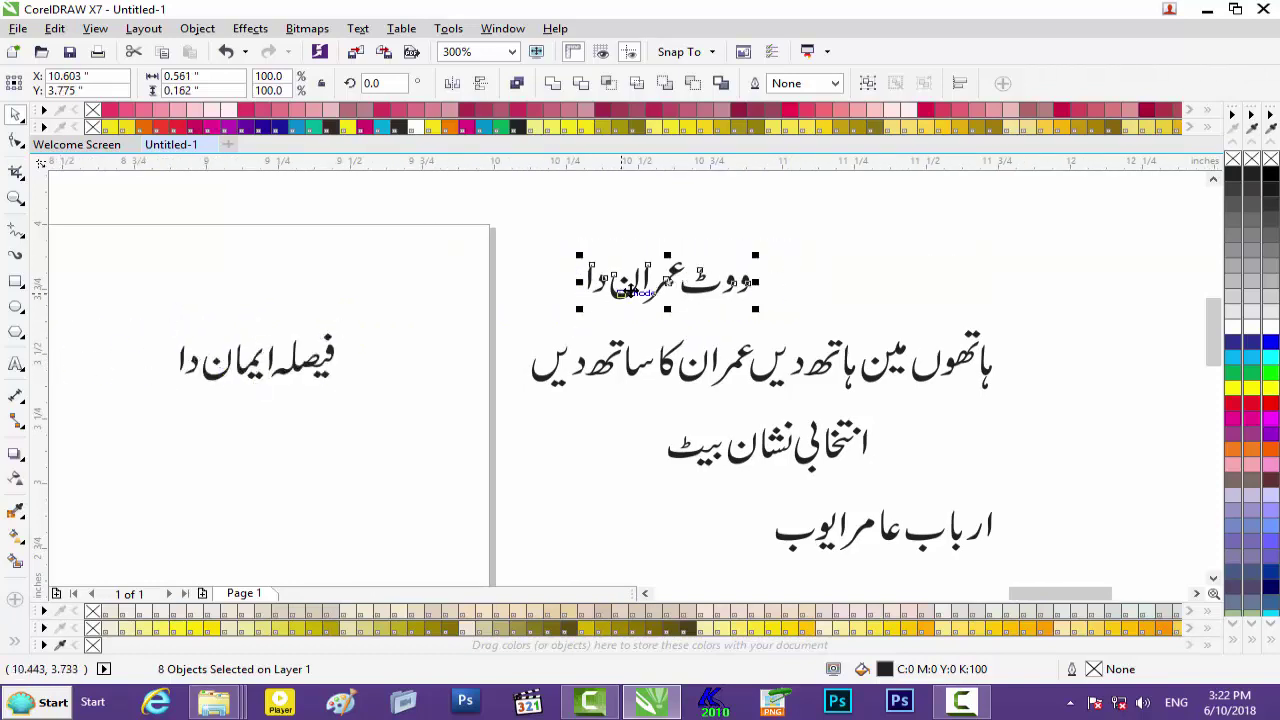
{"action": "left_click_drag", "start_coordinate": [632, 283], "coordinate": [147, 305]}
Move the long second-line slogan and both parts of "انتخابی نشان بیٹ" onto the page, below the first two phrases.
{"action": "left_click_drag", "start_coordinate": [1050, 318], "coordinate": [536, 420]}
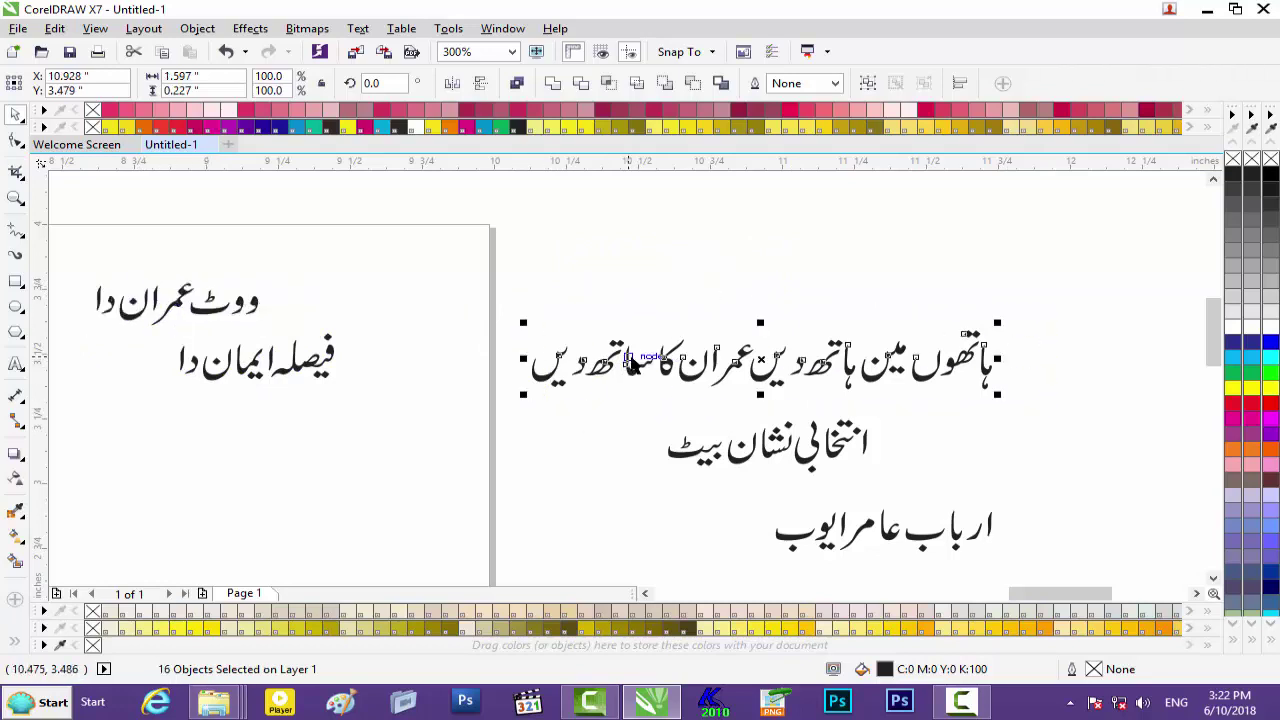
{"action": "left_click_drag", "start_coordinate": [630, 362], "coordinate": [182, 427]}
{"action": "left_click_drag", "start_coordinate": [894, 396], "coordinate": [328, 502]}
{"action": "left_click", "coordinate": [680, 462]}
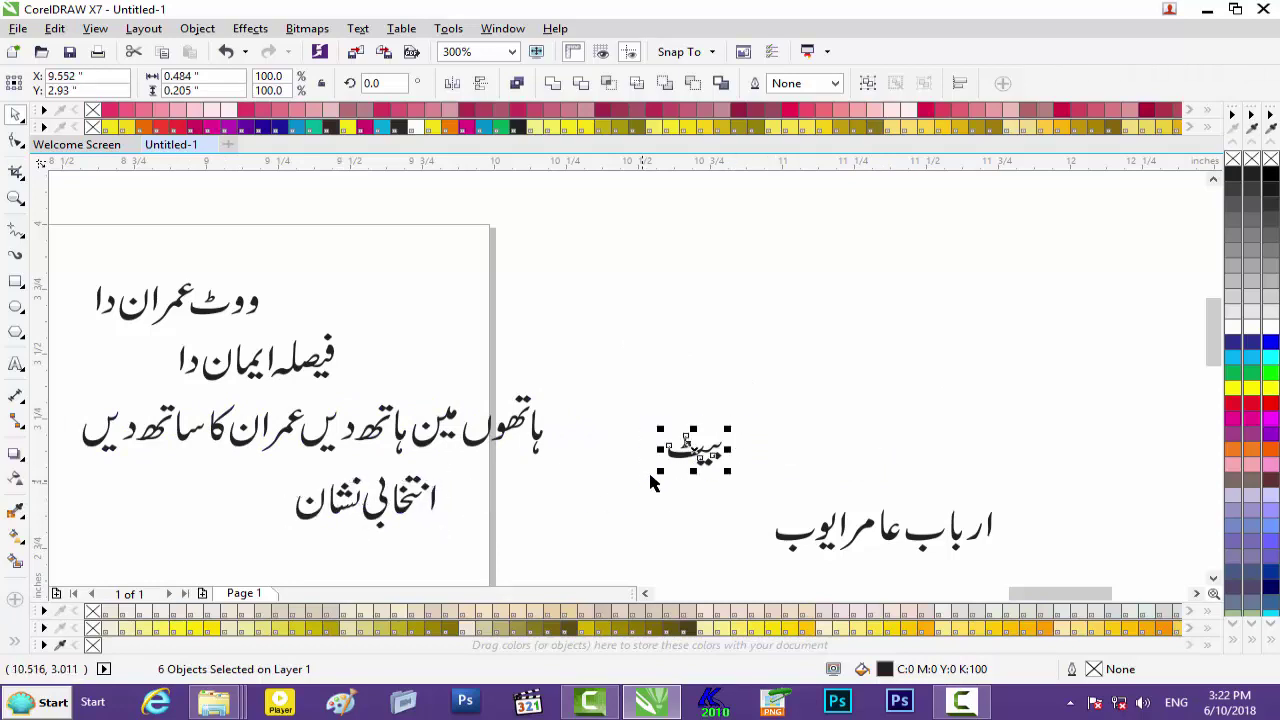
{"action": "left_click_drag", "start_coordinate": [683, 447], "coordinate": [246, 500]}
Group the letters of "ووٹ عمران دا" and those of "فیصلہ ایمان دا" as two separate groups.
{"action": "scroll", "coordinate": [1035, 507], "scroll_direction": "up", "scroll_amount": 1}
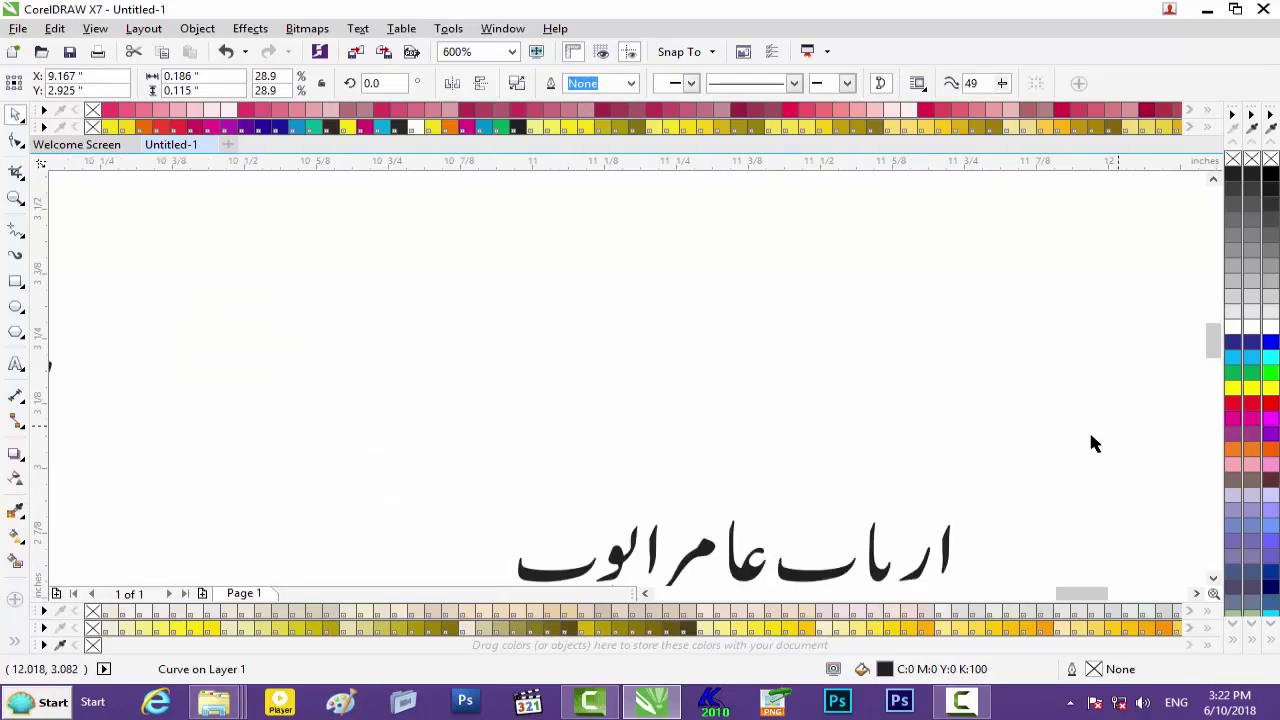
{"action": "scroll", "coordinate": [1116, 436], "scroll_direction": "down", "scroll_amount": 1}
{"action": "left_click_drag", "start_coordinate": [318, 246], "coordinate": [113, 303]}
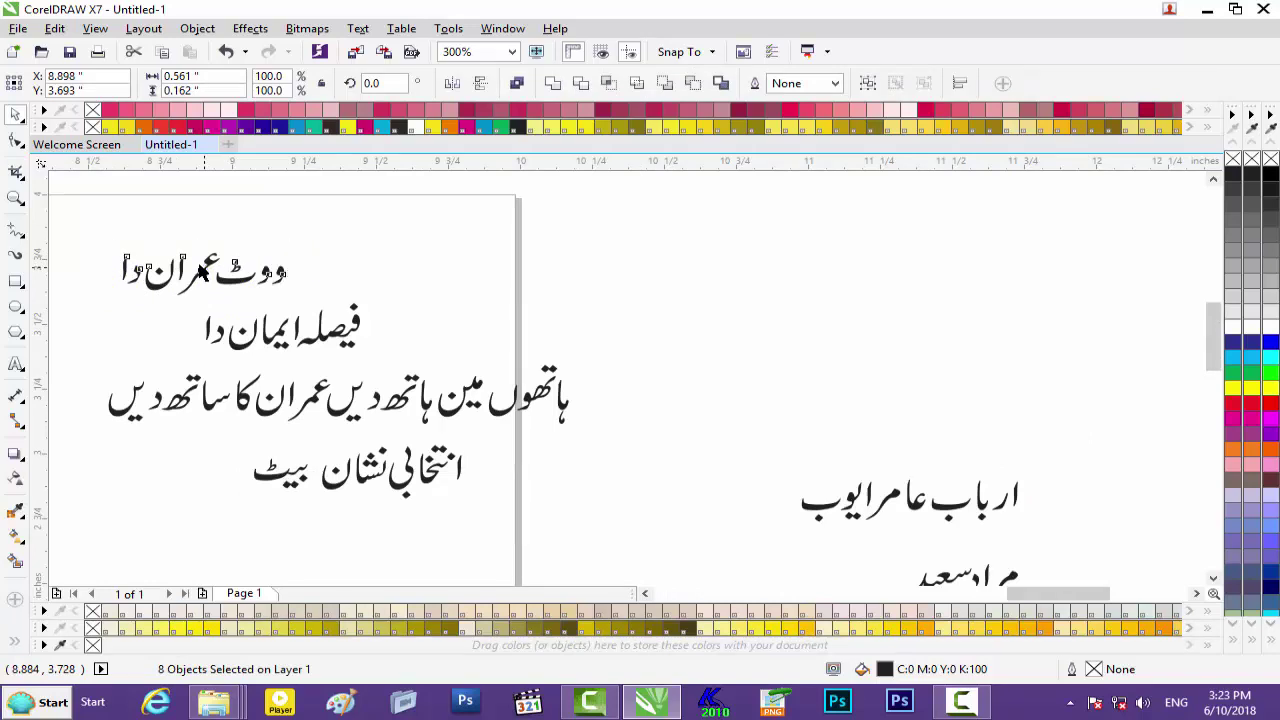
{"action": "key", "text": "ctrl+g"}
{"action": "left_click_drag", "start_coordinate": [402, 295], "coordinate": [168, 370]}
{"action": "key", "text": "ctrl+g"}
Group the letters of the long slogan line and shift the group slightly up and to the left.
{"action": "left_click_drag", "start_coordinate": [617, 345], "coordinate": [87, 453]}
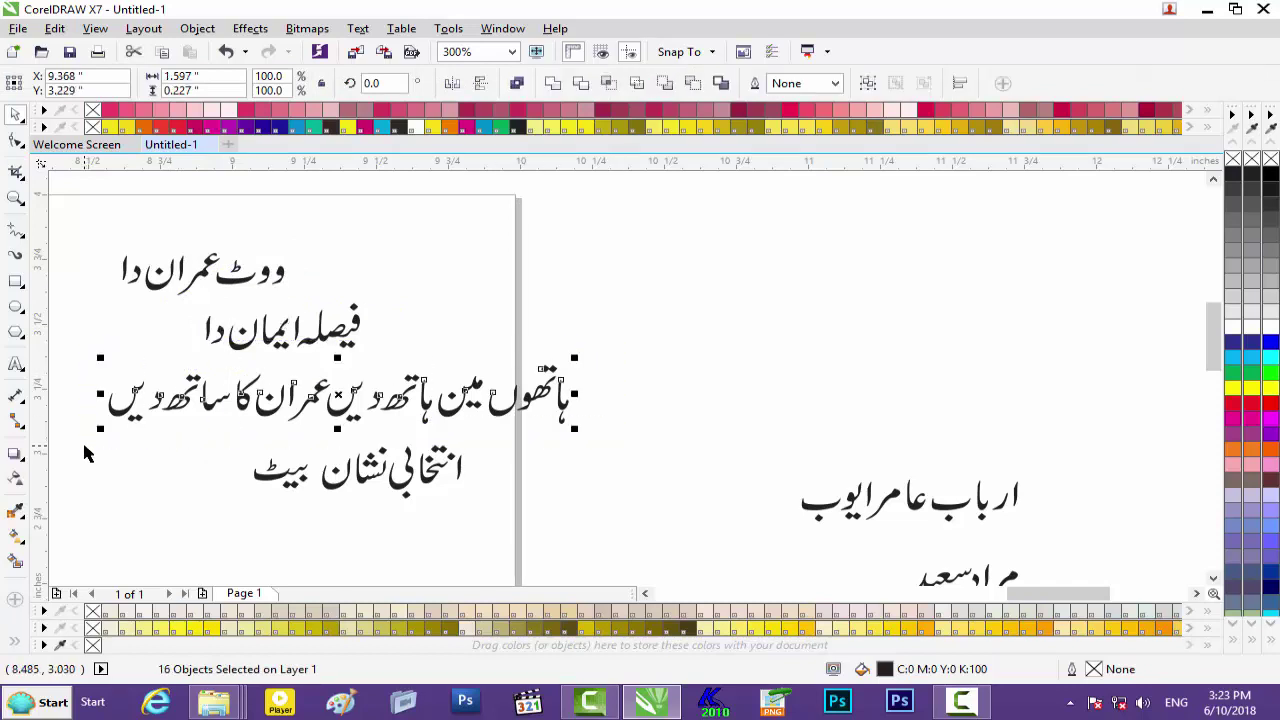
{"action": "key", "text": "ctrl+g"}
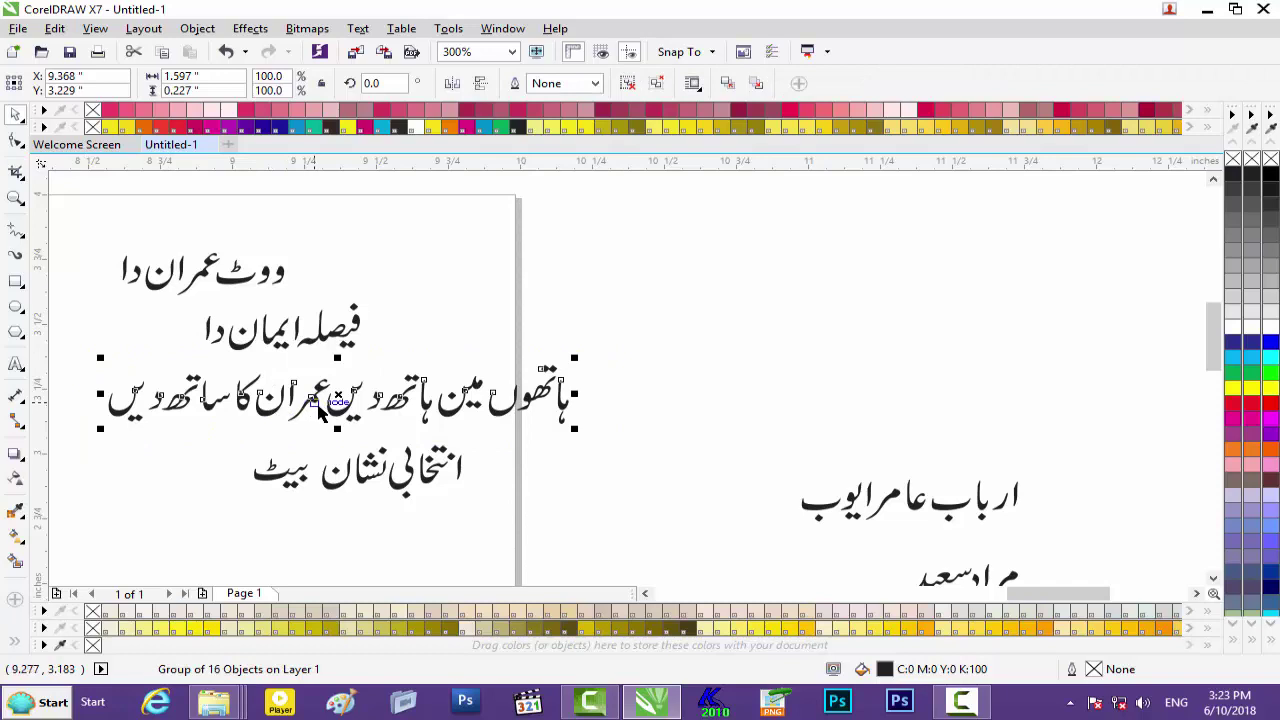
{"action": "left_click", "coordinate": [338, 404]}
{"action": "left_click", "coordinate": [452, 332]}
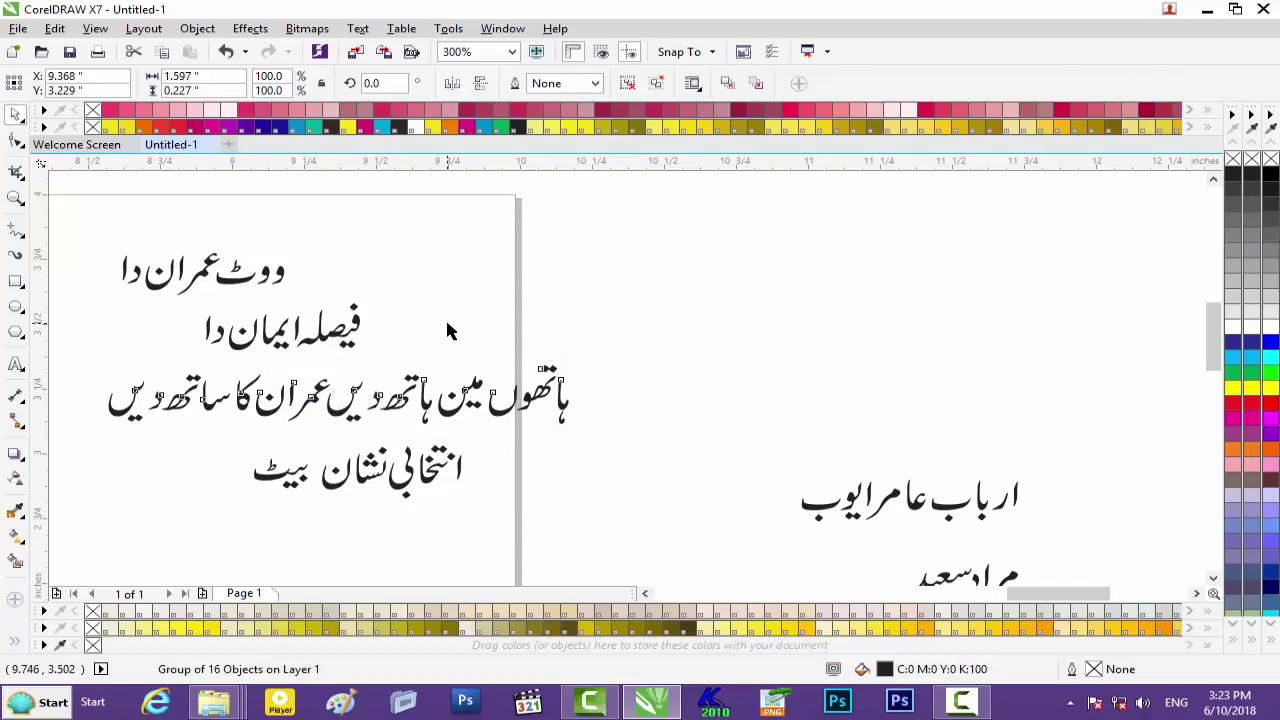
{"action": "left_click", "coordinate": [398, 400]}
{"action": "left_click_drag", "start_coordinate": [398, 400], "coordinate": [362, 383]}
Group the pieces of the word "بیٹ" and clear the selection.
{"action": "left_click_drag", "start_coordinate": [317, 521], "coordinate": [248, 455]}
{"action": "key", "text": "ctrl+g"}
{"action": "left_click", "coordinate": [309, 490]}
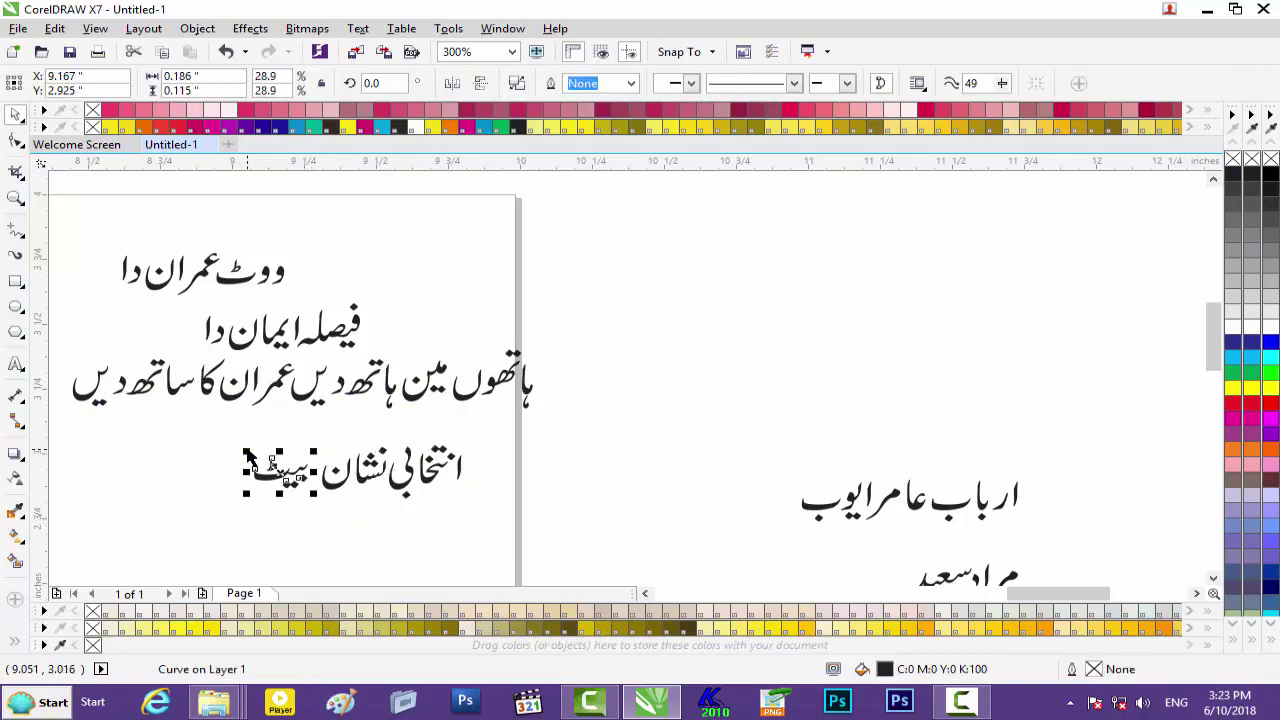
{"action": "left_click", "coordinate": [1153, 385]}
Nudge the first letter (alef) of the first name line 0.02 inch left, closer to the next letter.
{"action": "scroll", "coordinate": [1210, 397], "scroll_direction": "down", "scroll_amount": 3}
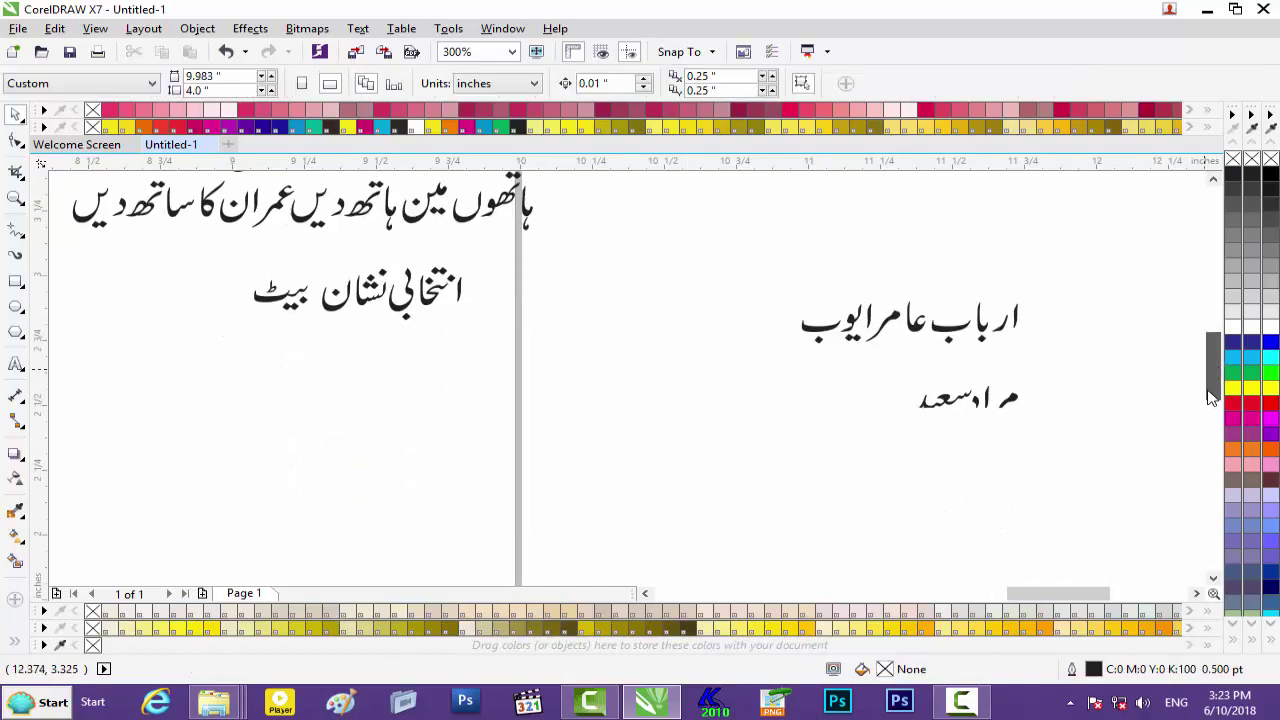
{"action": "scroll", "coordinate": [1052, 398], "scroll_direction": "up", "scroll_amount": 1}
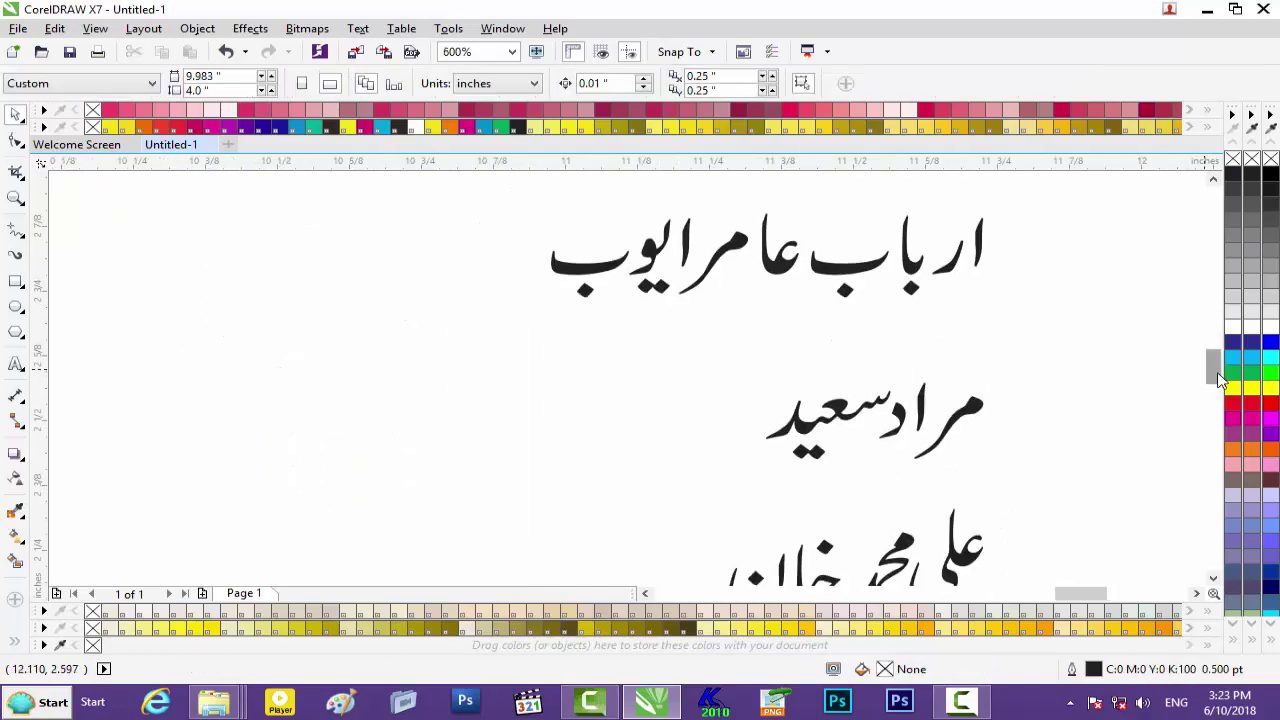
{"action": "scroll", "coordinate": [1190, 365], "scroll_direction": "up", "scroll_amount": 3}
{"action": "scroll", "coordinate": [1010, 430], "scroll_direction": "up", "scroll_amount": 1}
{"action": "left_click_drag", "start_coordinate": [993, 384], "coordinate": [854, 535]}
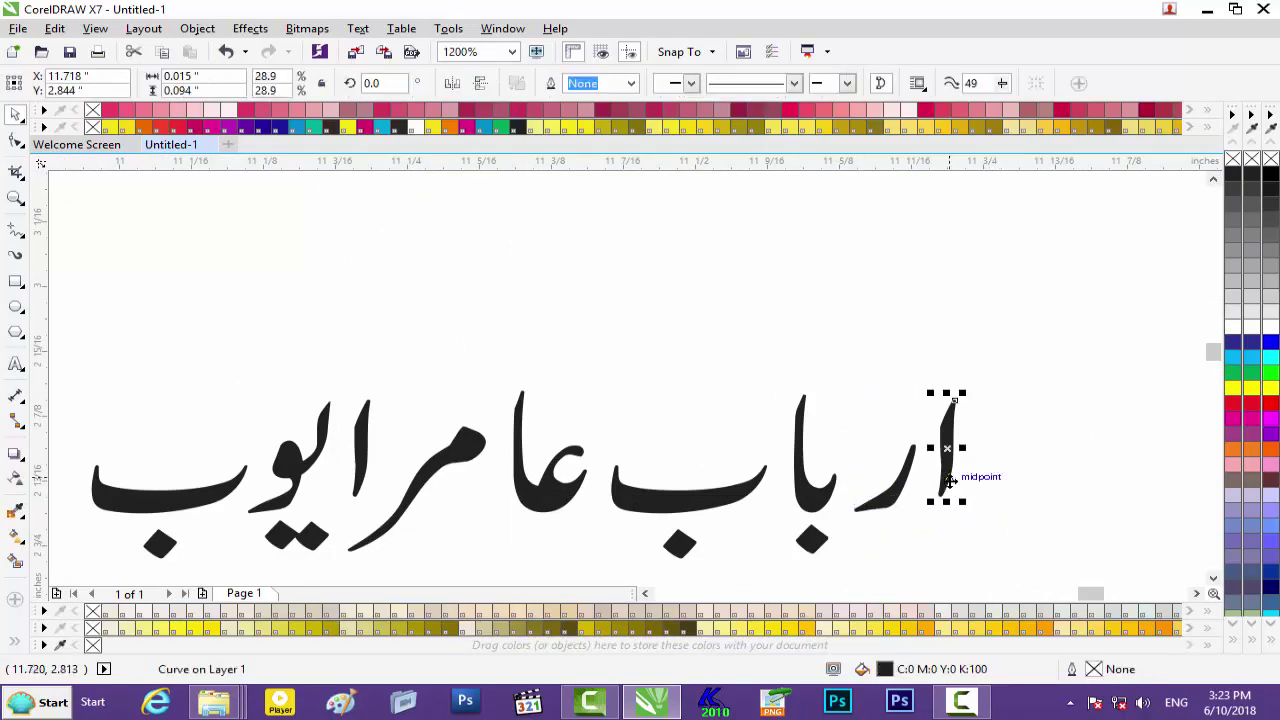
{"action": "key", "text": "Left"}
{"action": "key", "text": "Left"}
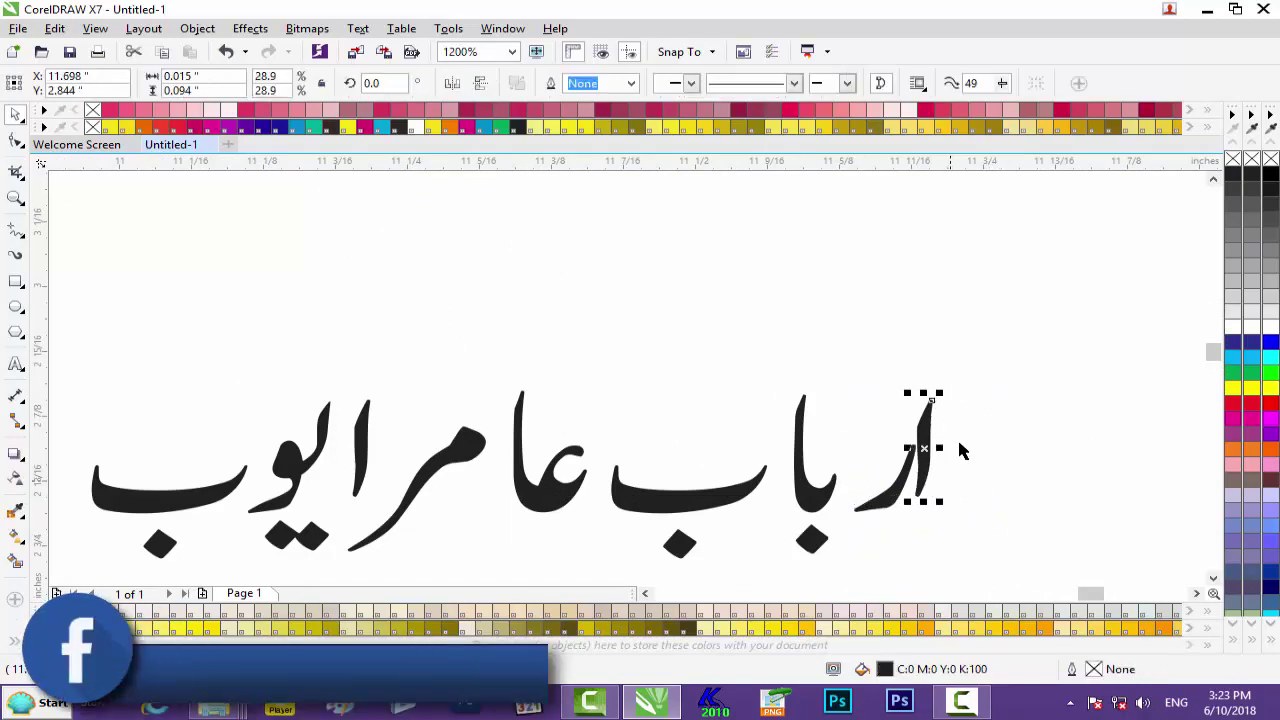
Nudge the first two letters of that name line together 0.01 inch left, closer to the rest of the word.
{"action": "left_click", "coordinate": [997, 381]}
{"action": "left_click_drag", "start_coordinate": [1000, 388], "coordinate": [852, 537]}
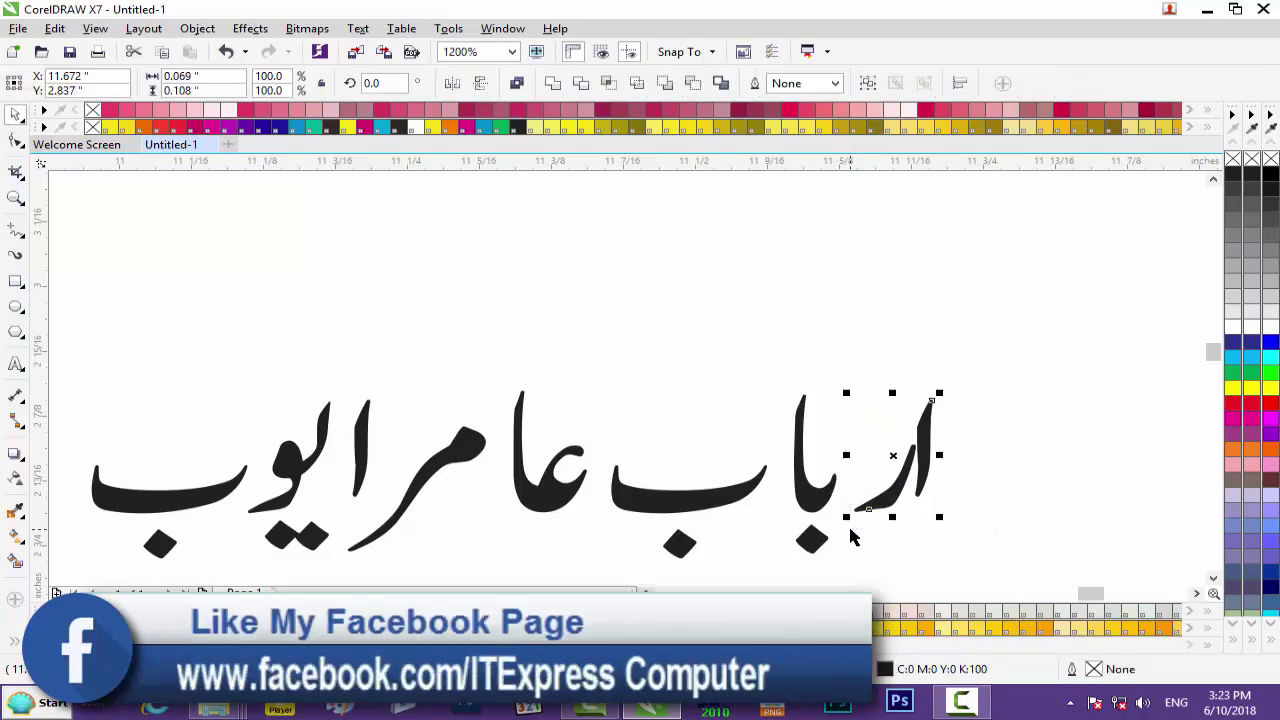
{"action": "left_click", "coordinate": [770, 522]}
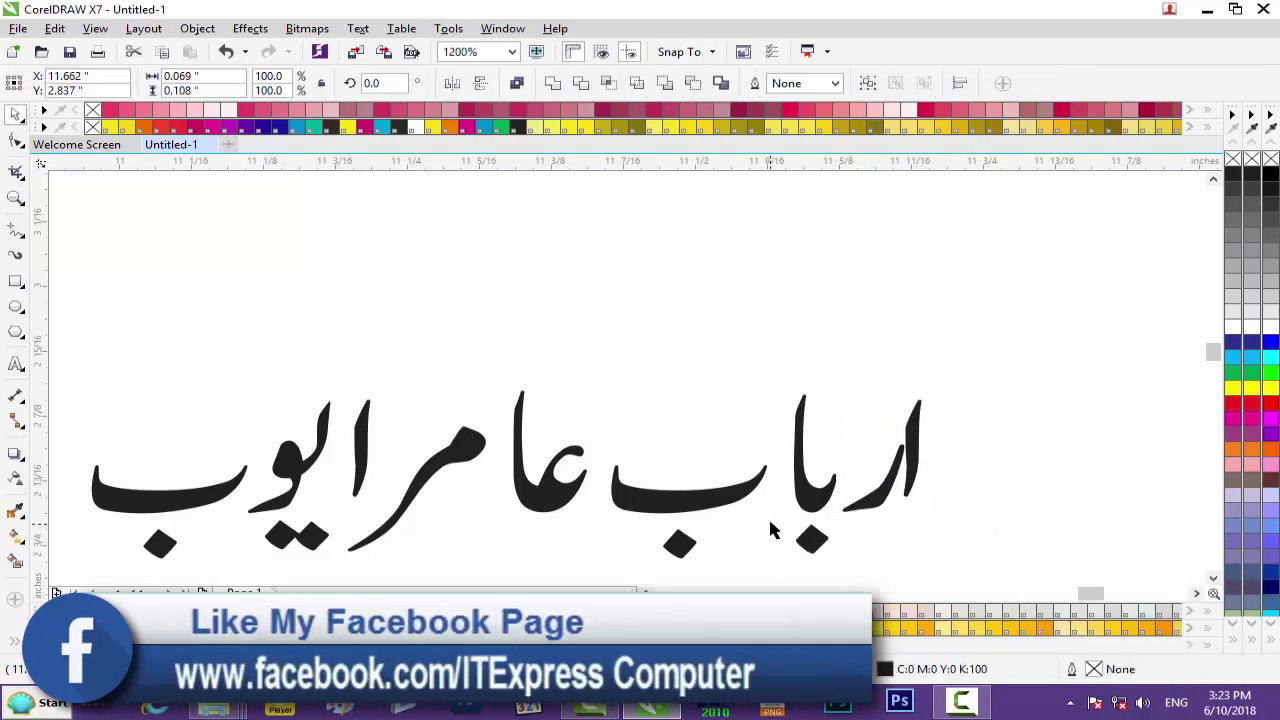
Shift the last letter (be) of the first name line's first word and both pieces of its middle word right, closing the gaps.
{"action": "left_click", "coordinate": [671, 505]}
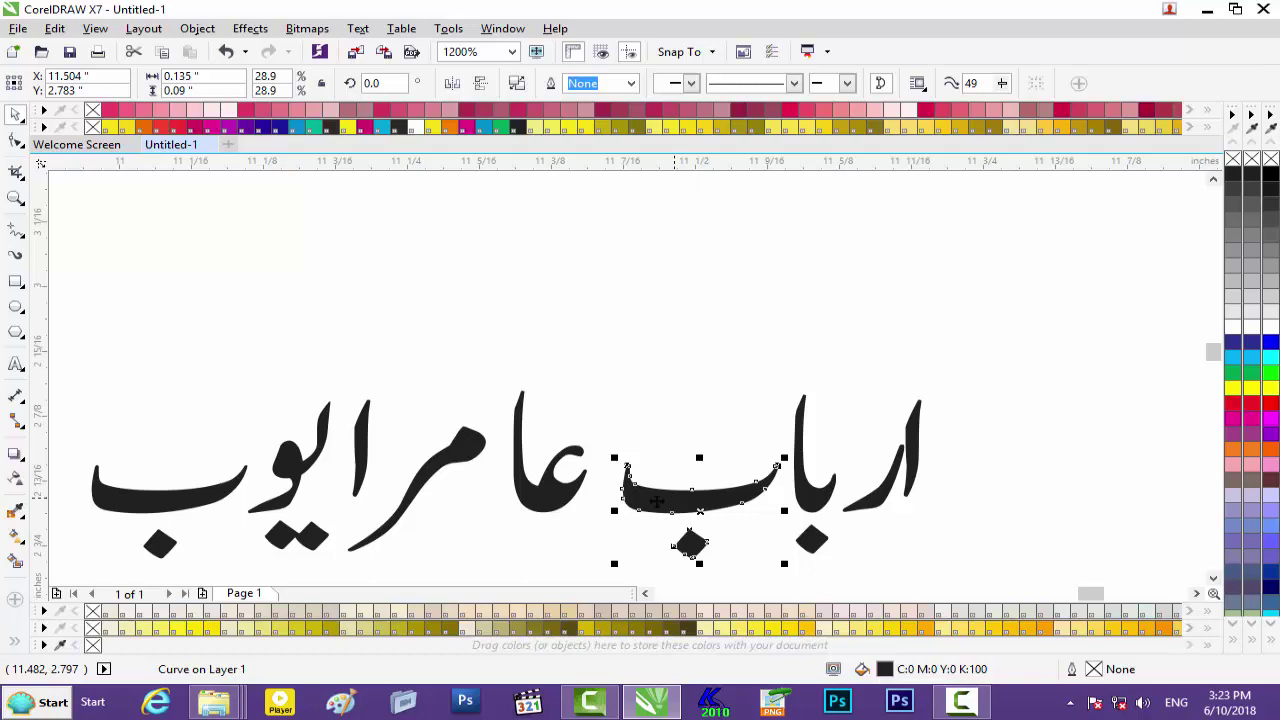
{"action": "left_click", "coordinate": [567, 512]}
{"action": "left_click_drag", "start_coordinate": [567, 512], "coordinate": [590, 512]}
{"action": "left_click", "coordinate": [455, 452]}
{"action": "left_click_drag", "start_coordinate": [455, 452], "coordinate": [564, 428]}
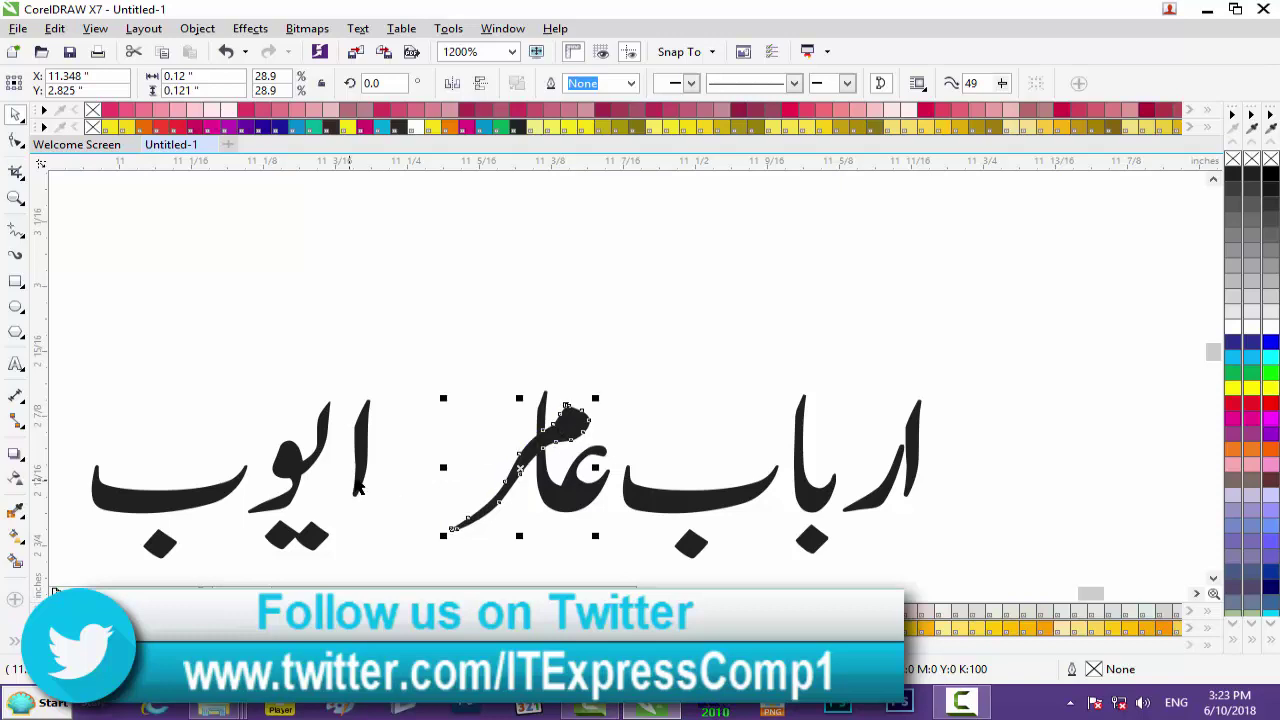
Move the first name line's last word right, close to the middle word, and group all ten pieces of the line.
{"action": "left_click", "coordinate": [356, 450]}
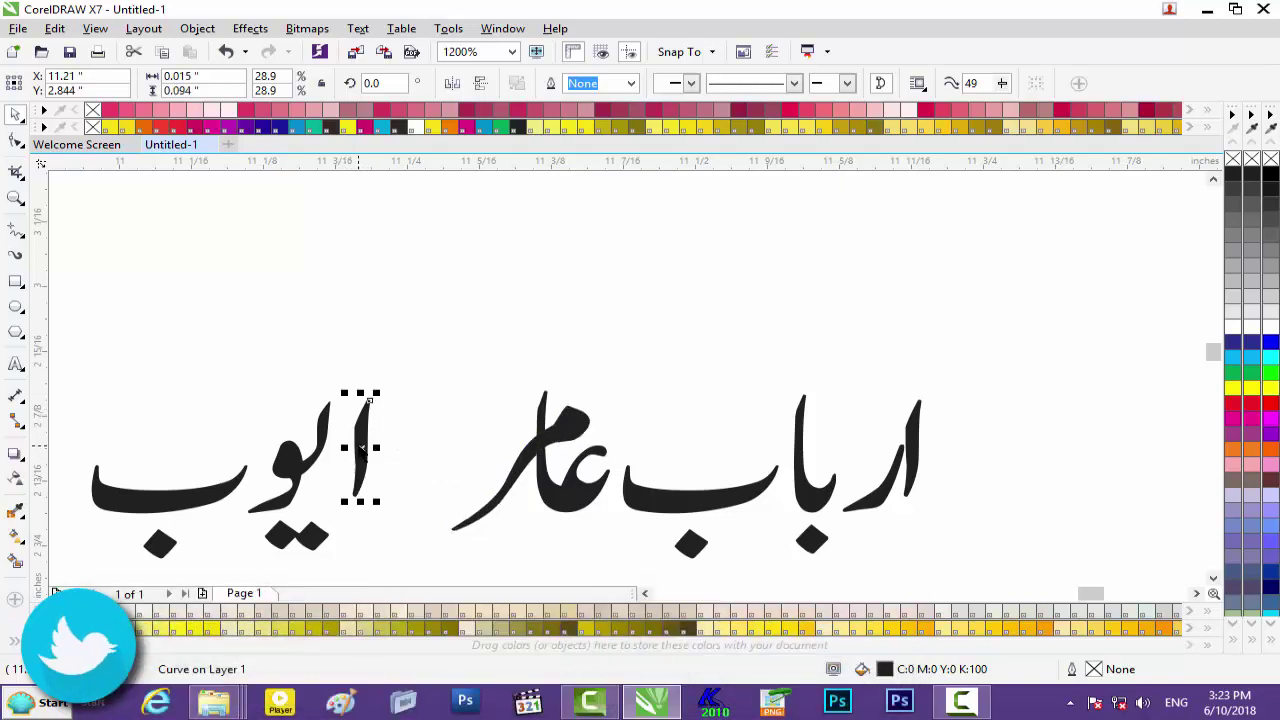
{"action": "left_click_drag", "start_coordinate": [185, 490], "coordinate": [196, 490]}
{"action": "left_click_drag", "start_coordinate": [406, 385], "coordinate": [84, 580]}
{"action": "key", "text": "Right"}
{"action": "key", "text": "Right"}
{"action": "key", "text": "Right"}
{"action": "key", "text": "Right"}
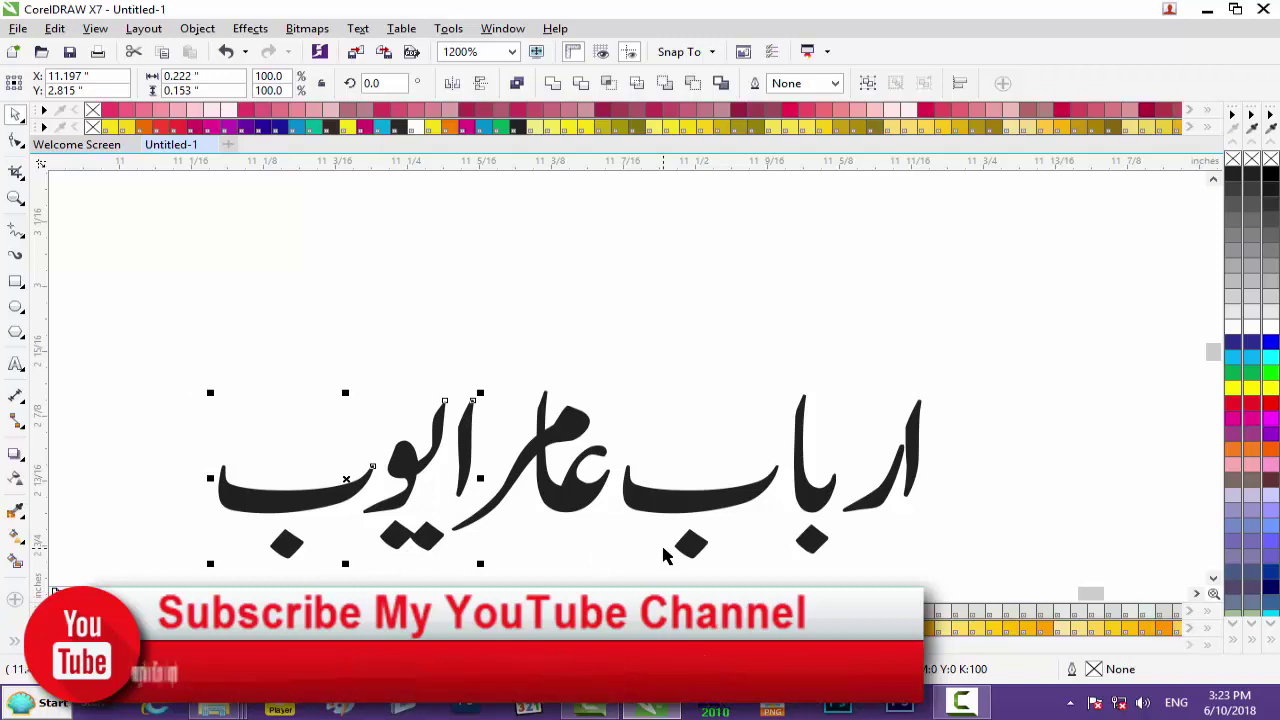
{"action": "left_click_drag", "start_coordinate": [990, 352], "coordinate": [207, 563]}
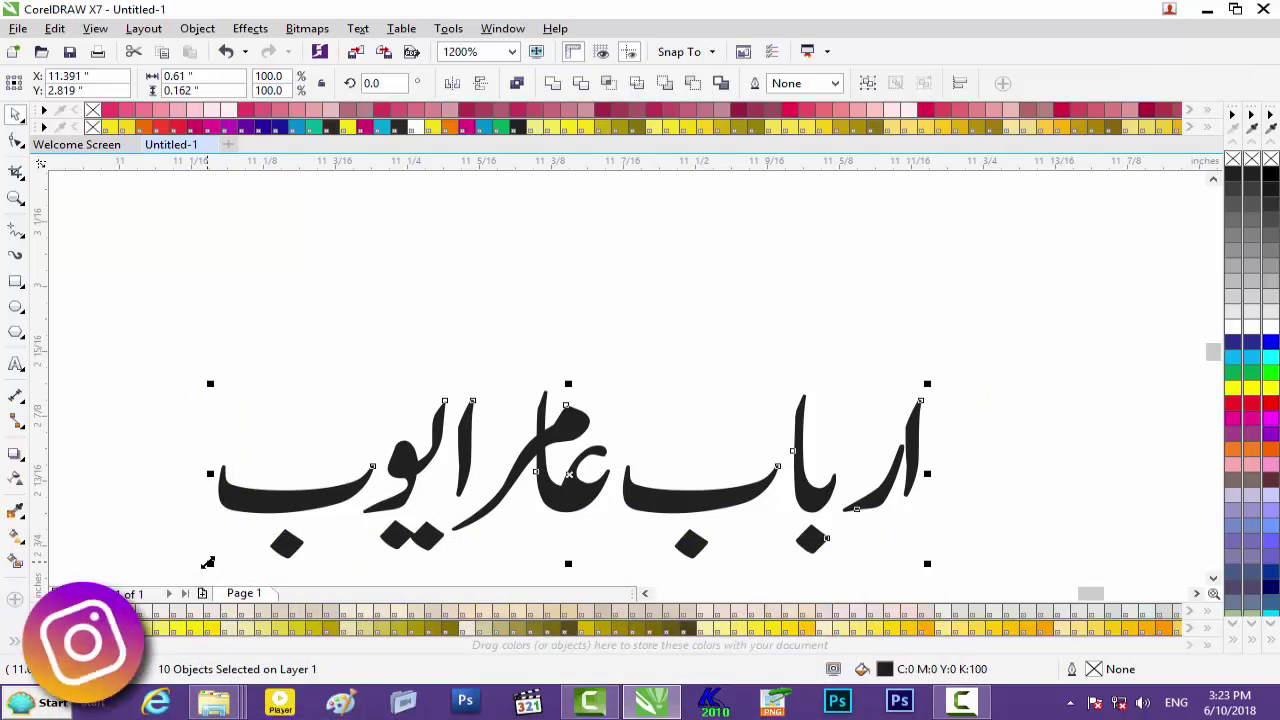
{"action": "key", "text": "ctrl+g"}
Tighten the second name line by nudging its first piece left and its dal and last word 0.01 inch right each.
{"action": "left_click_drag", "start_coordinate": [1216, 366], "coordinate": [1216, 378]}
{"action": "left_click", "coordinate": [897, 346]}
{"action": "key", "text": "Left"}
{"action": "key", "text": "Left"}
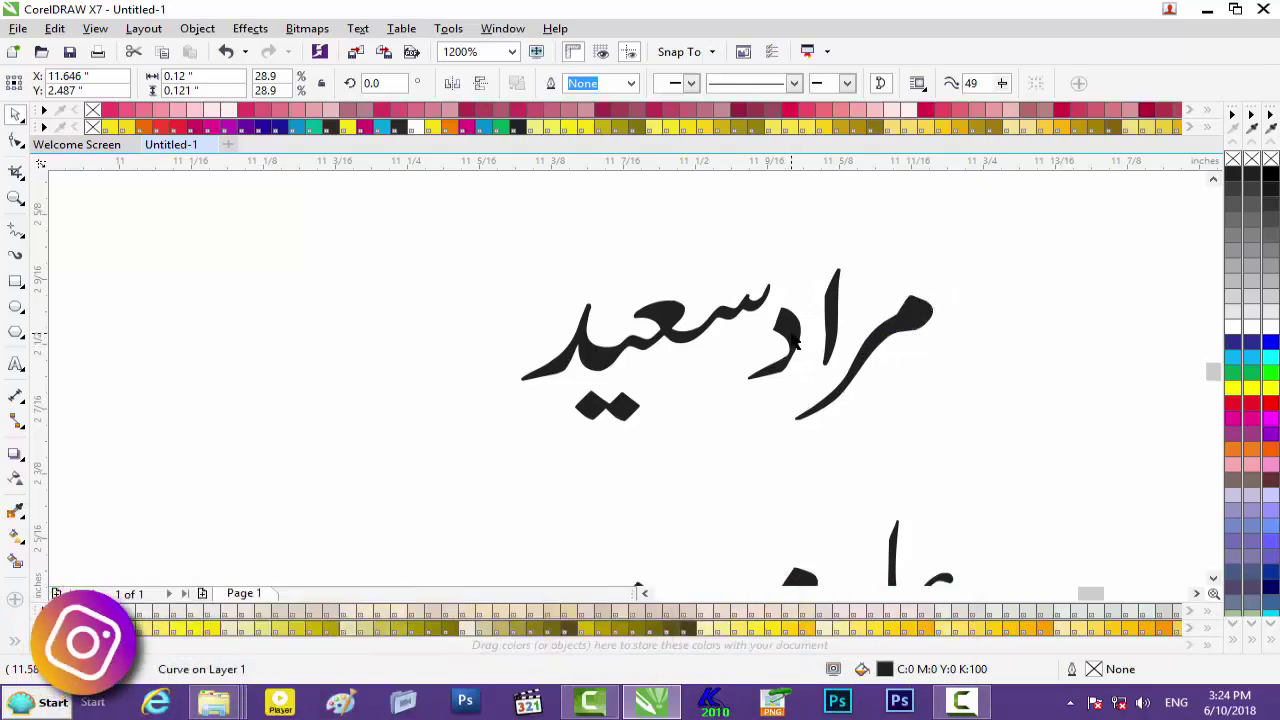
{"action": "left_click", "coordinate": [790, 340]}
{"action": "left_click", "coordinate": [724, 314]}
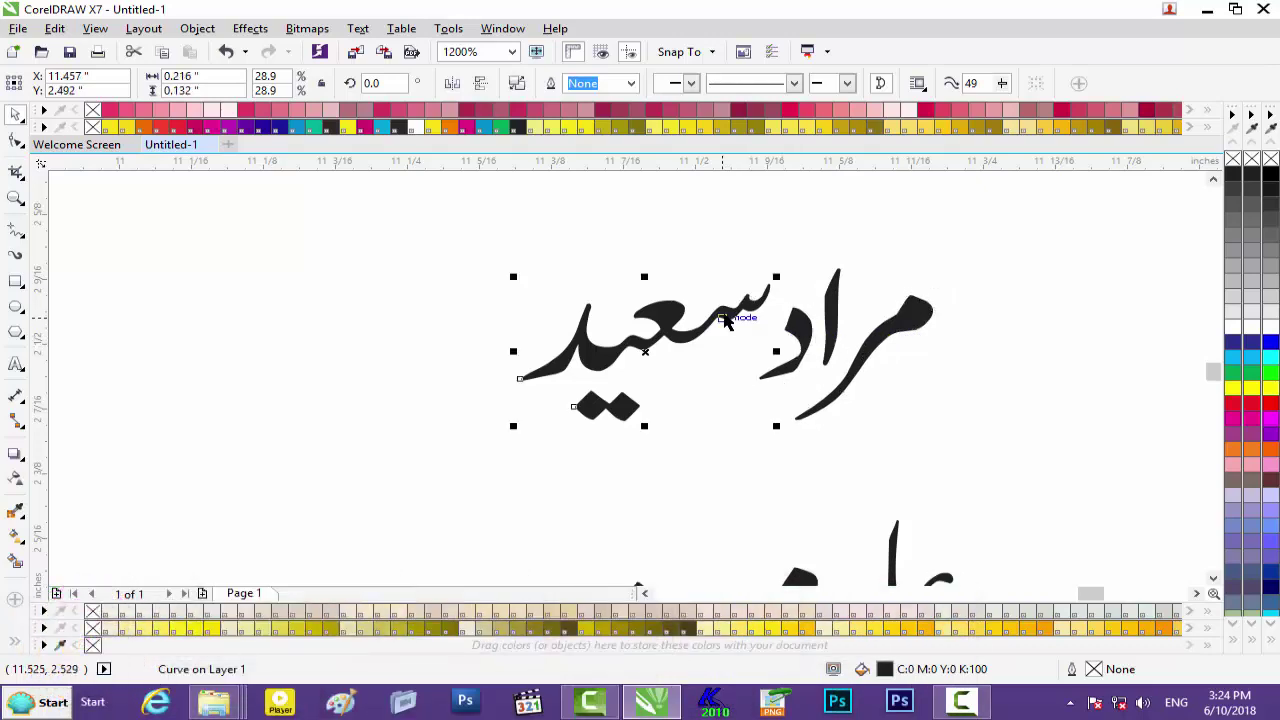
{"action": "key", "text": "Right"}
Group the four pieces of the second name line.
{"action": "left_click_drag", "start_coordinate": [1029, 277], "coordinate": [414, 449]}
{"action": "left_click_drag", "start_coordinate": [1034, 248], "coordinate": [446, 487]}
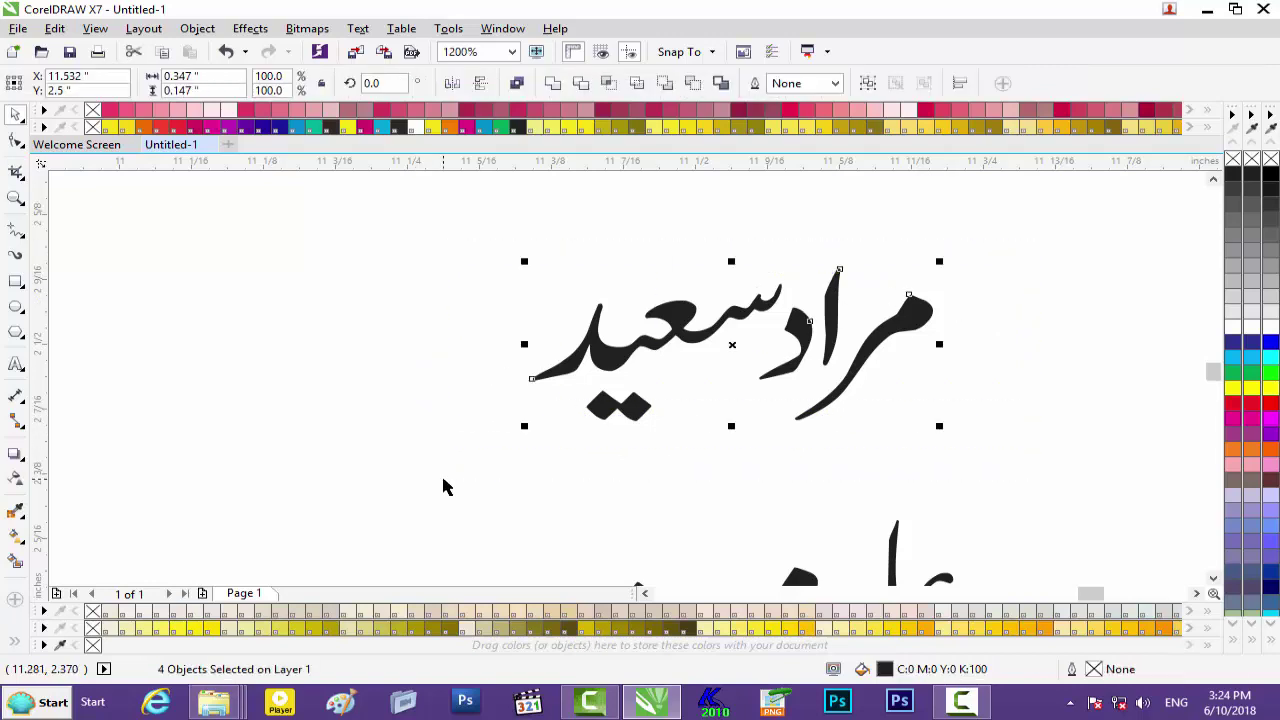
{"action": "key", "text": "ctrl+g"}
Move both pieces of the third name line's last word together about 0.03 inch right, closer to the middle word.
{"action": "left_click_drag", "start_coordinate": [1217, 371], "coordinate": [1215, 391]}
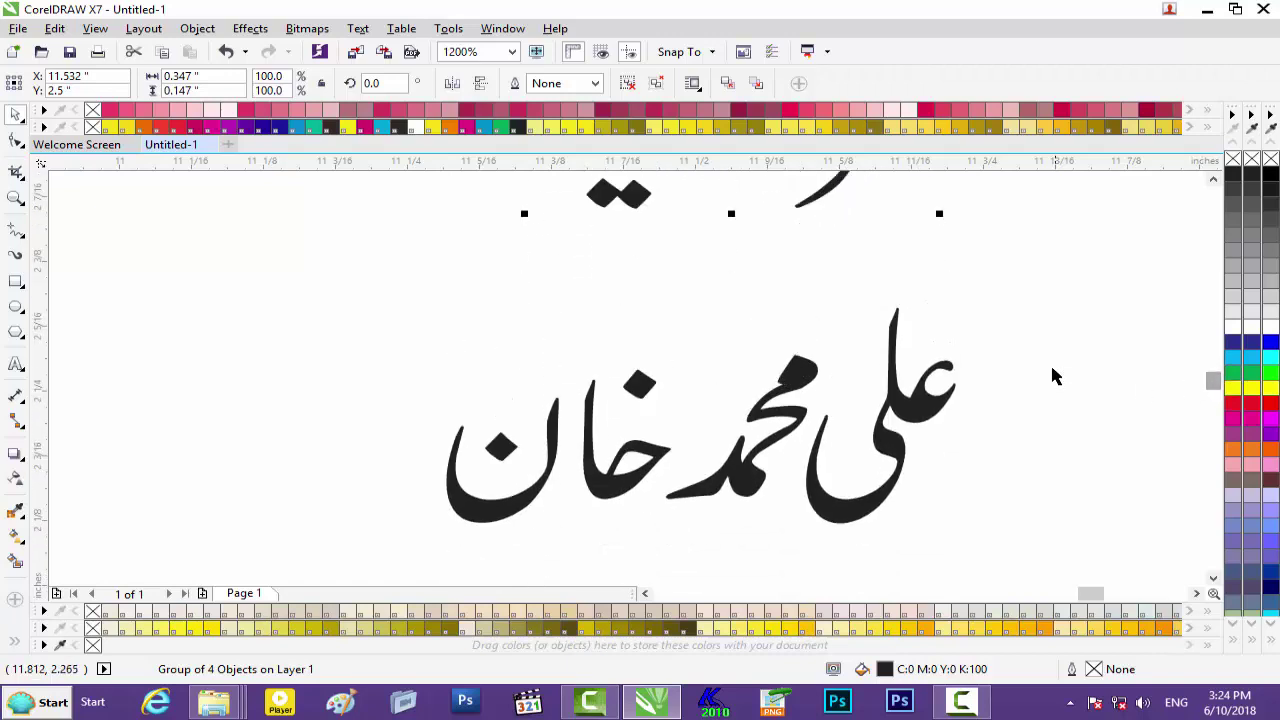
{"action": "left_click_drag", "start_coordinate": [466, 543], "coordinate": [466, 543]}
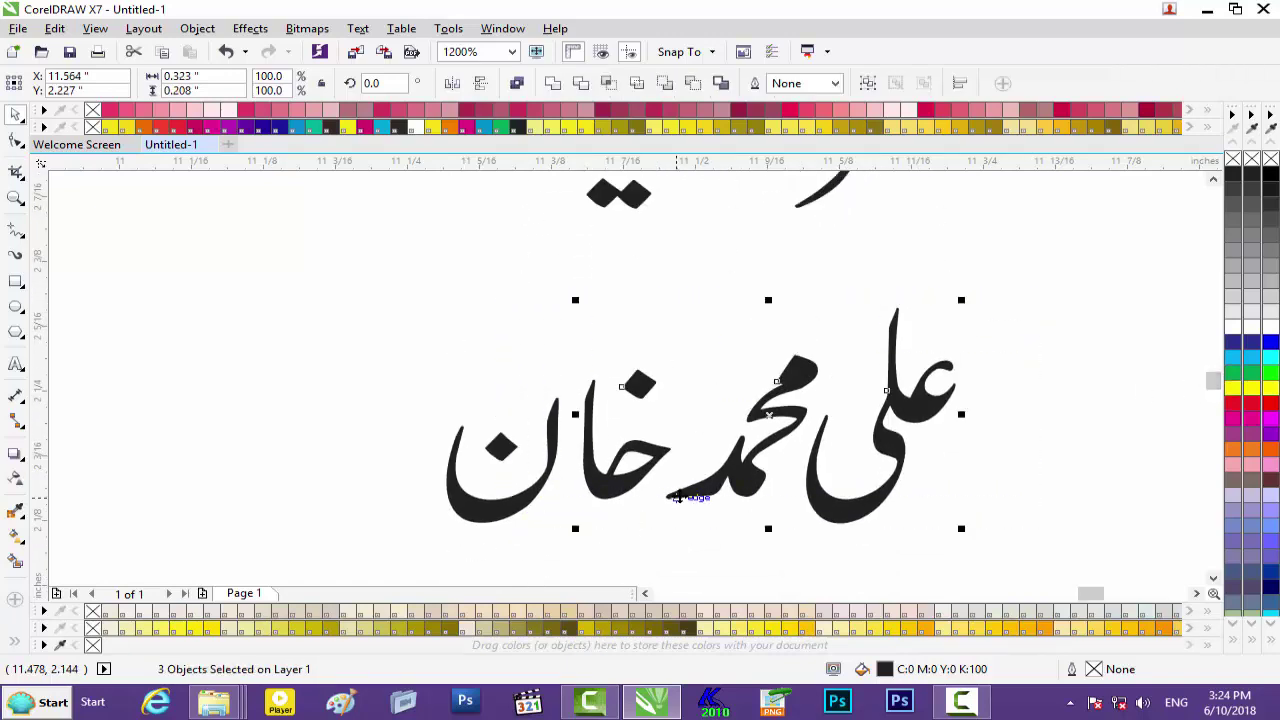
{"action": "left_click", "coordinate": [877, 547]}
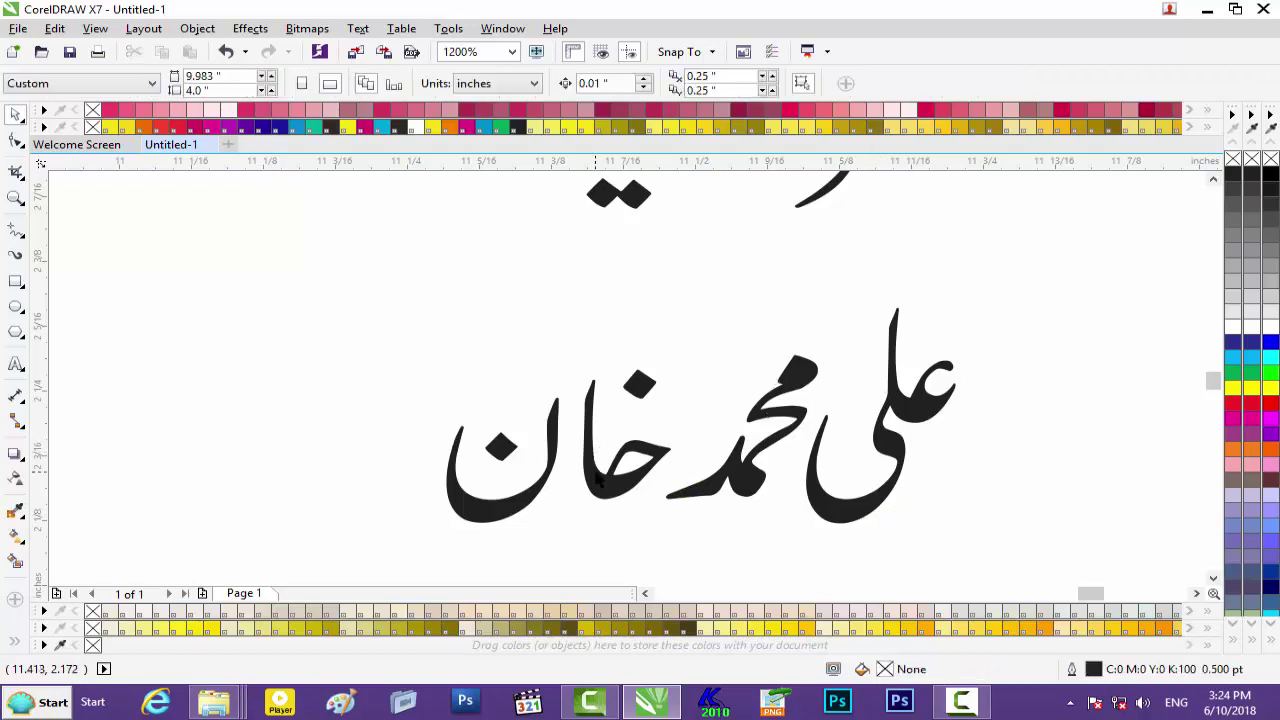
{"action": "left_click", "coordinate": [598, 478]}
{"action": "left_click", "coordinate": [555, 470], "text": "shift"}
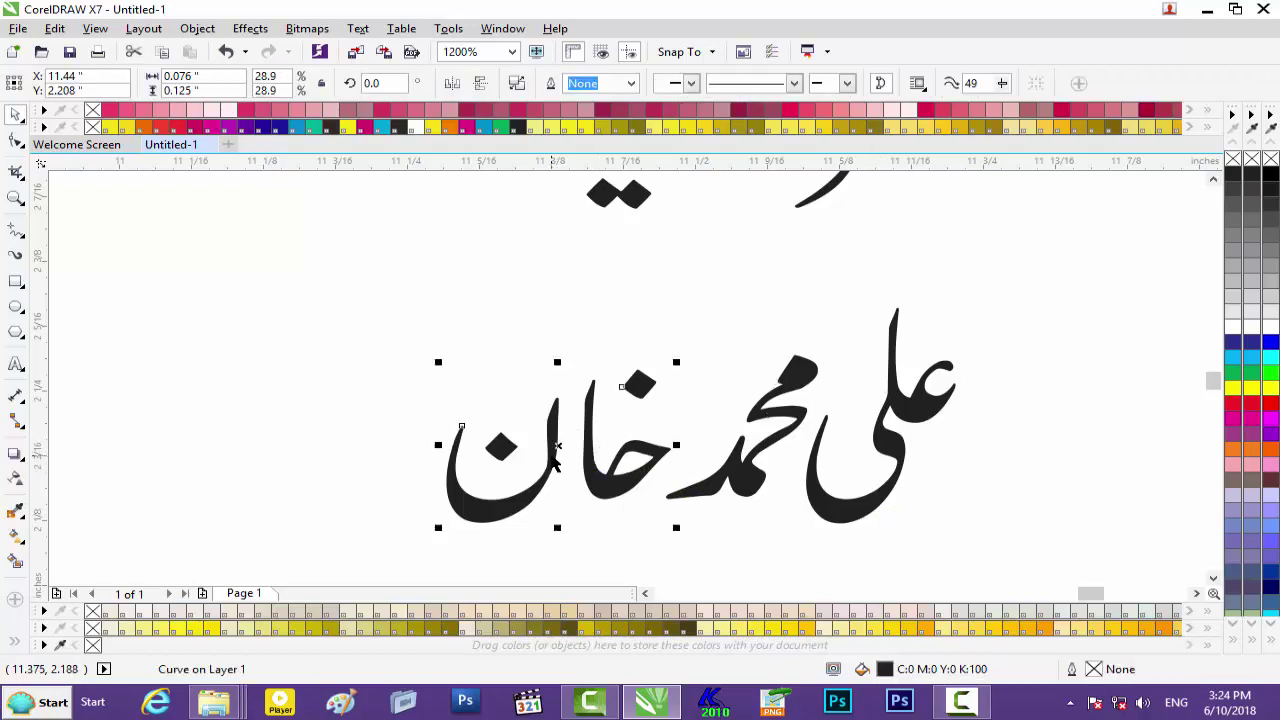
{"action": "left_click_drag", "start_coordinate": [529, 456], "coordinate": [551, 456]}
{"action": "key", "text": "ctrl+Right"}
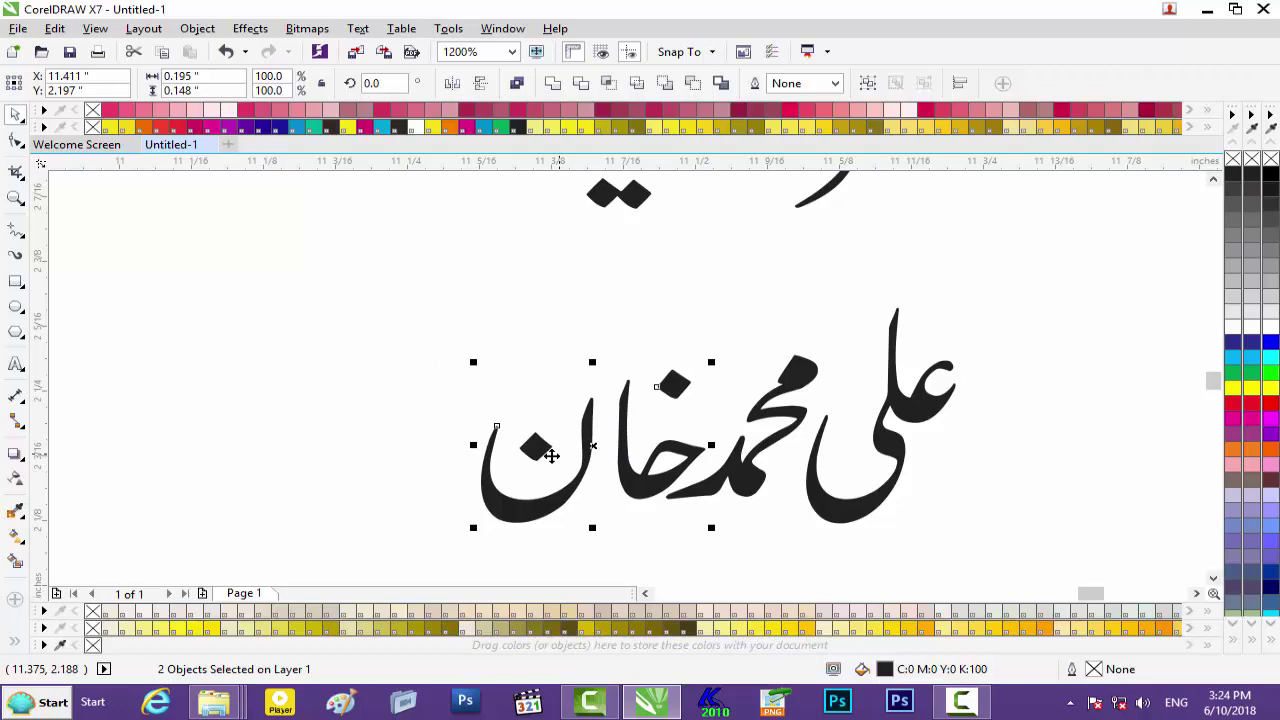
{"action": "left_click", "coordinate": [793, 570]}
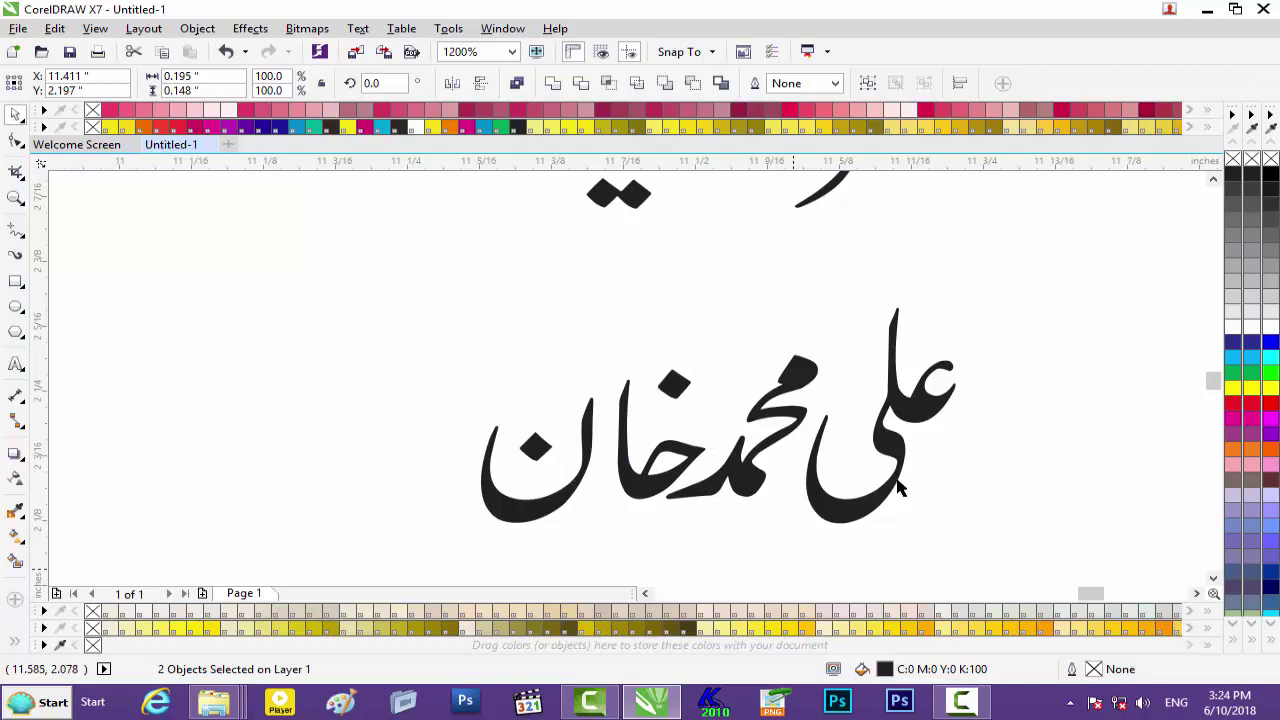
Group the four pieces of the third name line.
{"action": "scroll", "coordinate": [1048, 250], "scroll_direction": "down", "scroll_amount": 2}
{"action": "left_click_drag", "start_coordinate": [1049, 214], "coordinate": [381, 521]}
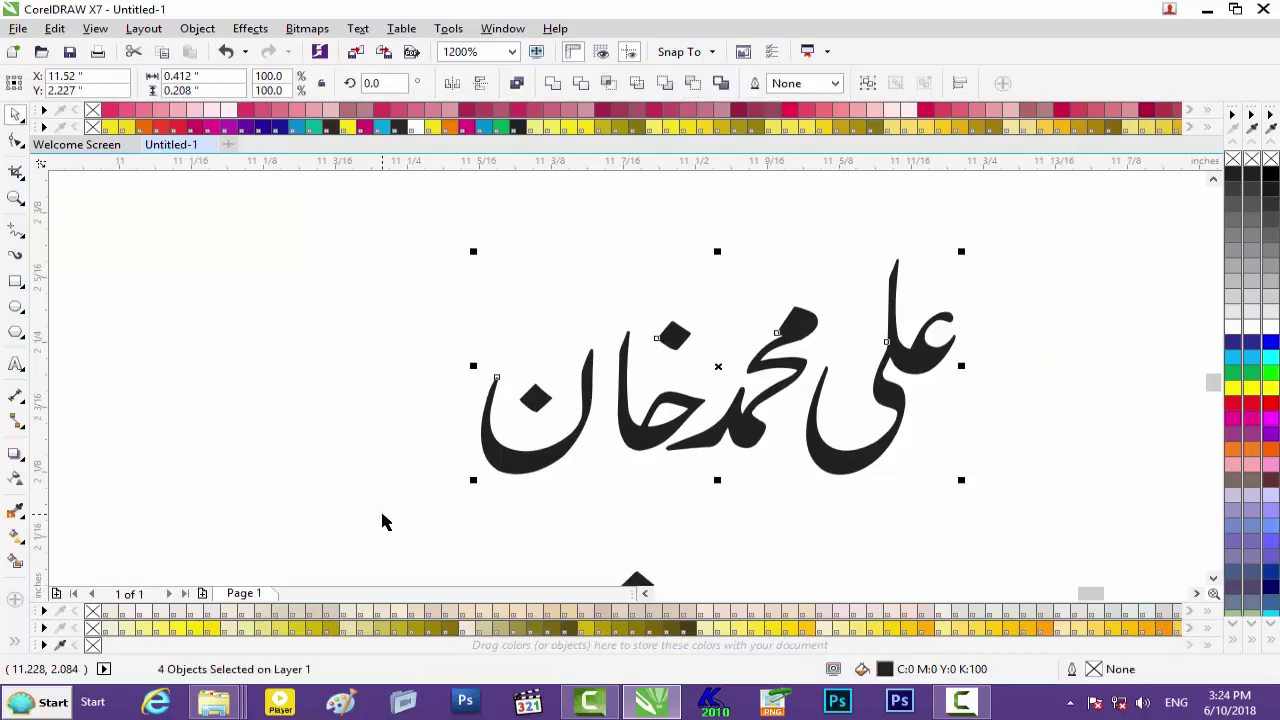
{"action": "key", "text": "ctrl+g"}
Group the three pieces of the fourth name line.
{"action": "left_click_drag", "start_coordinate": [1211, 383], "coordinate": [1211, 400]}
{"action": "left_click_drag", "start_coordinate": [512, 390], "coordinate": [388, 528]}
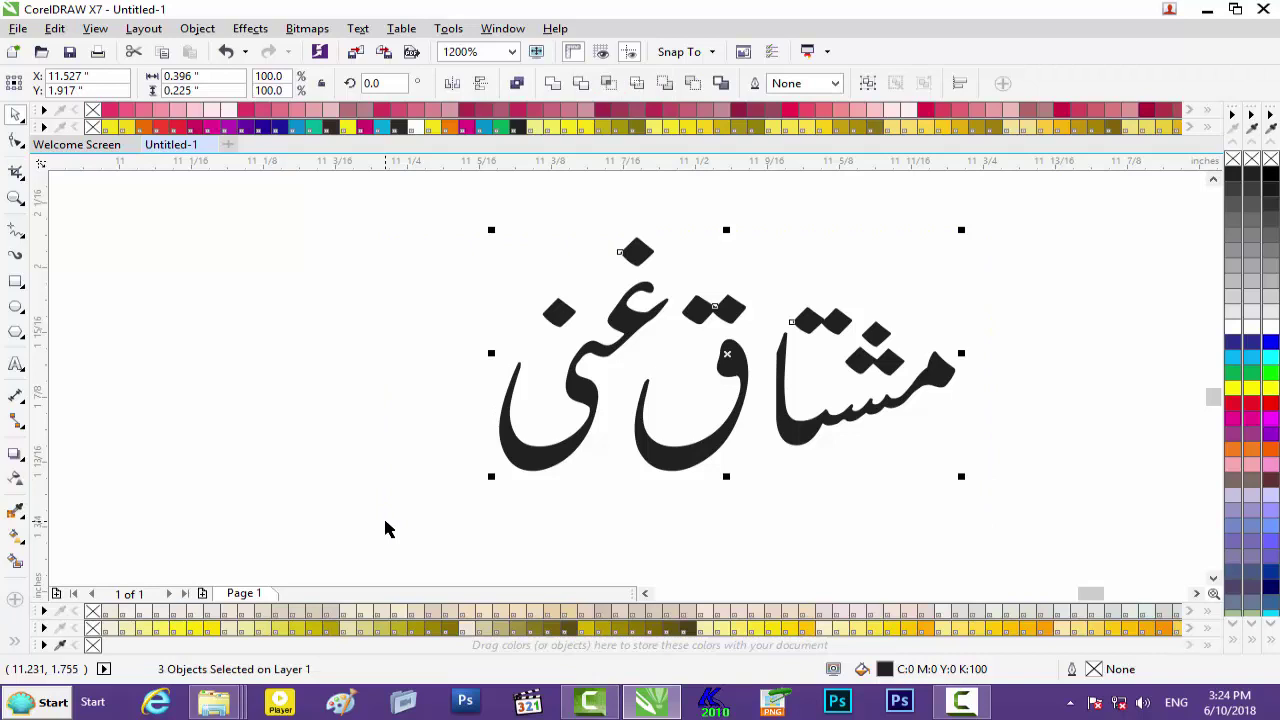
{"action": "key", "text": "ctrl+g"}
Import sd.eps from the Desktop as editable with its text imported as Text, and place it beside the page.
{"action": "mouse_move", "coordinate": [1211, 400]}
{"action": "left_mouse_down"}
{"action": "mouse_move", "coordinate": [1211, 443]}
{"action": "mouse_move", "coordinate": [1211, 374]}
{"action": "mouse_move", "coordinate": [1206, 408]}
{"action": "left_mouse_up"}
{"action": "scroll", "coordinate": [838, 400], "scroll_direction": "down", "scroll_amount": 2}
{"action": "scroll", "coordinate": [838, 400], "scroll_direction": "down", "scroll_amount": 1}
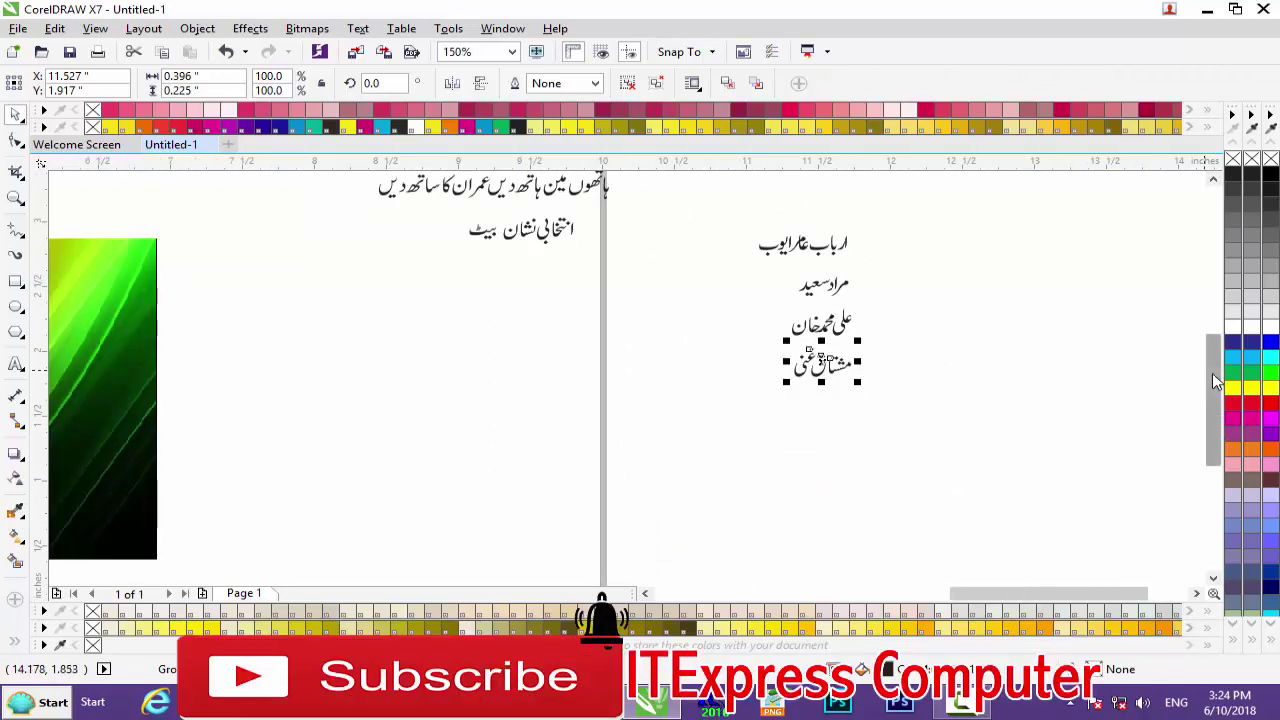
{"action": "left_click_drag", "start_coordinate": [1208, 378], "coordinate": [1205, 354]}
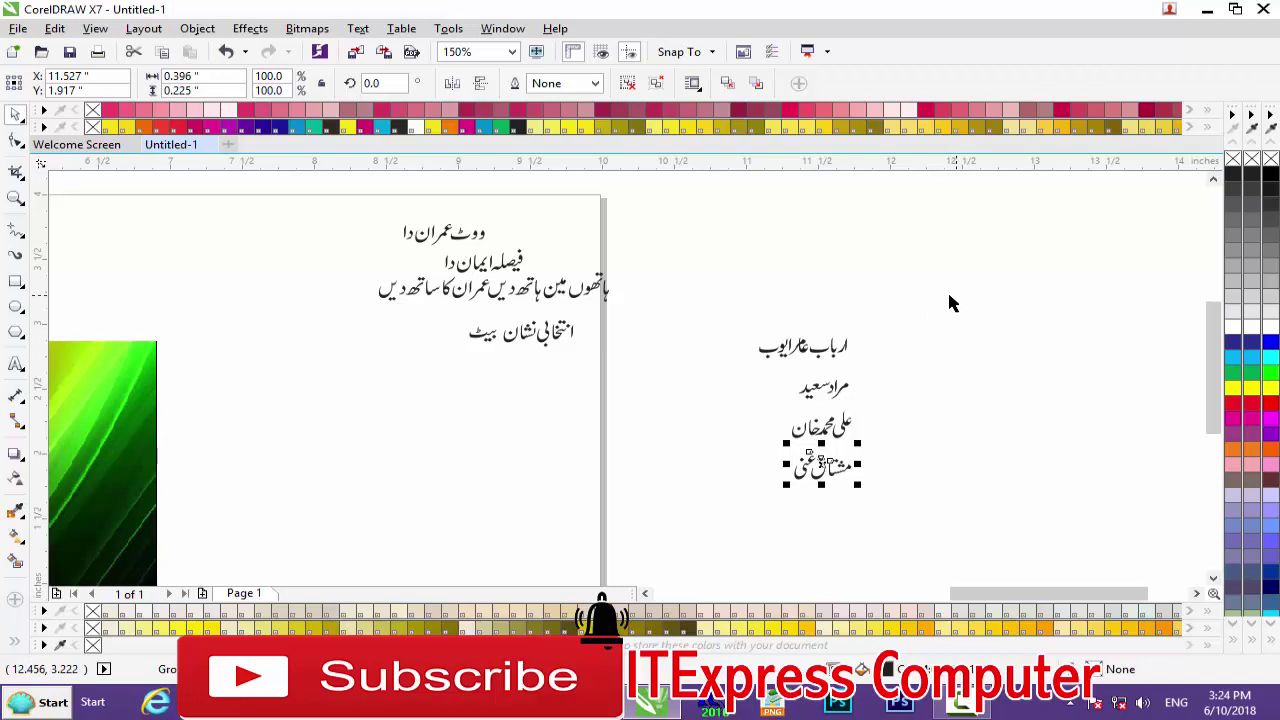
{"action": "right_click", "coordinate": [834, 285]}
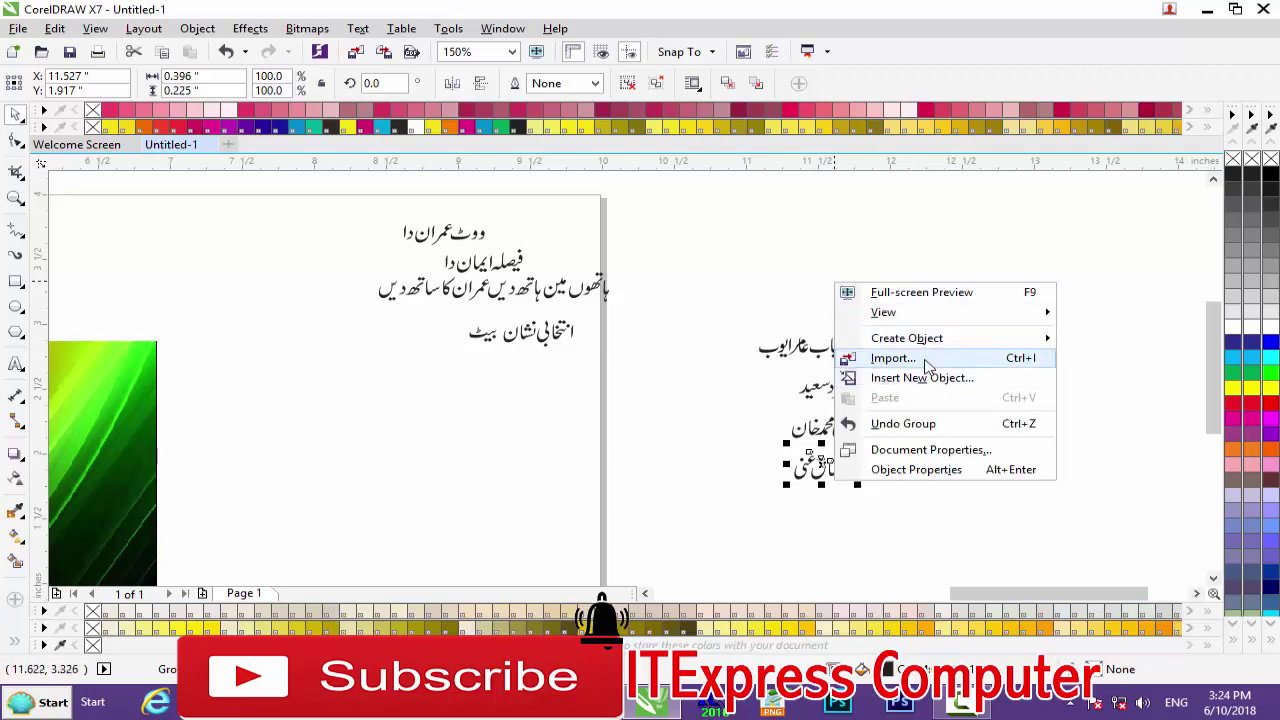
{"action": "left_click", "coordinate": [893, 358]}
{"action": "left_click_drag", "start_coordinate": [1127, 240], "coordinate": [1105, 477]}
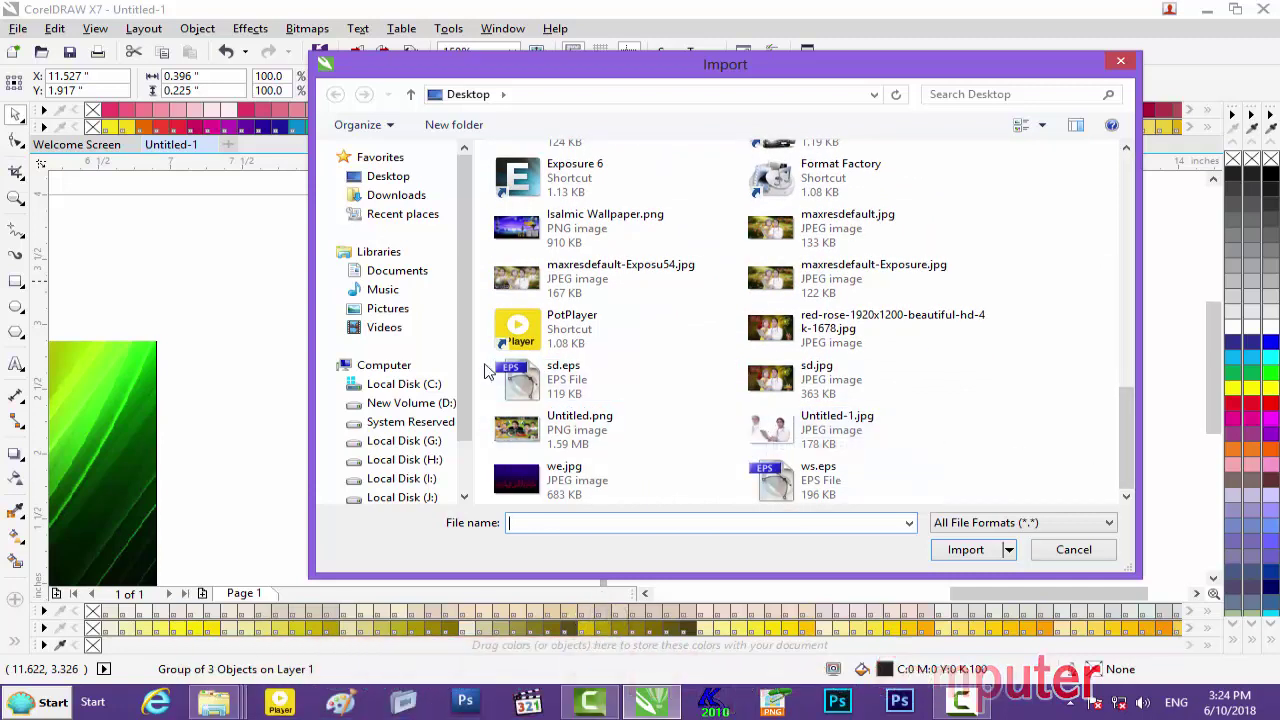
{"action": "left_click", "coordinate": [562, 378]}
{"action": "left_click", "coordinate": [963, 578]}
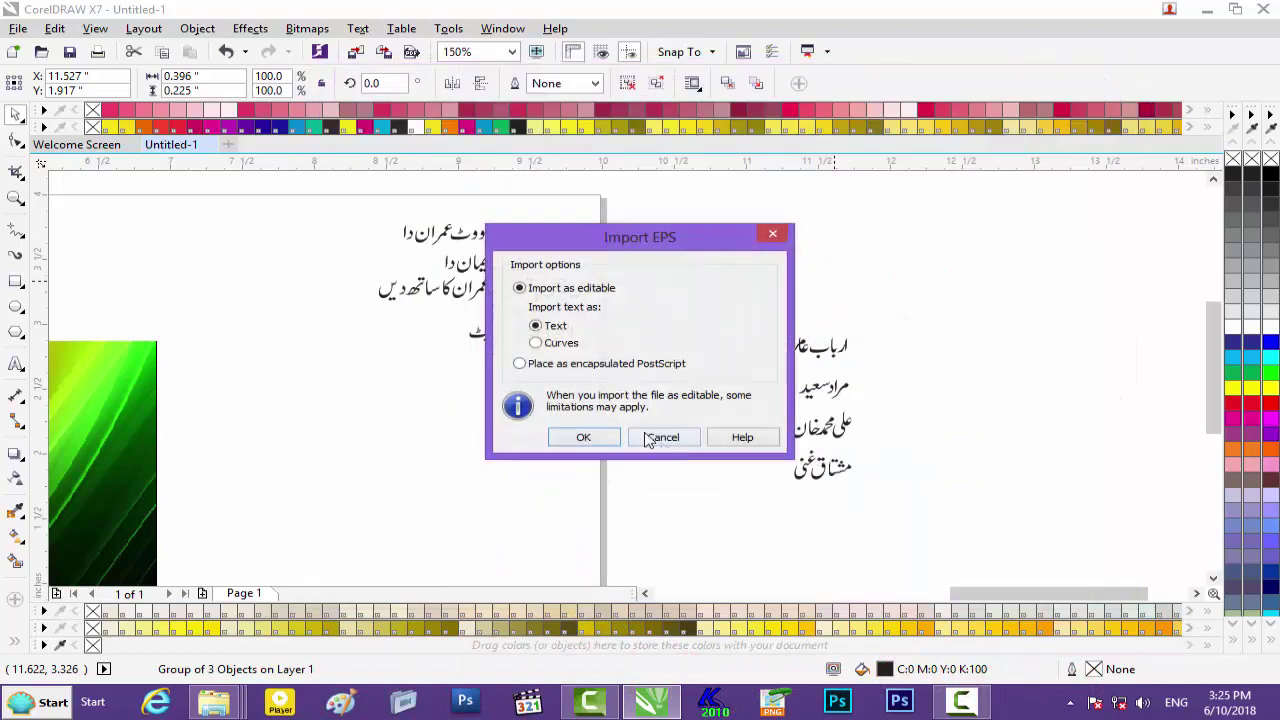
{"action": "left_click", "coordinate": [583, 437]}
{"action": "left_click_drag", "start_coordinate": [588, 422], "coordinate": [654, 503]}
Ungroup the imported sd.eps text and move its last name line out to the right, away from the other lines.
{"action": "scroll", "coordinate": [657, 499], "scroll_direction": "up", "scroll_amount": 2}
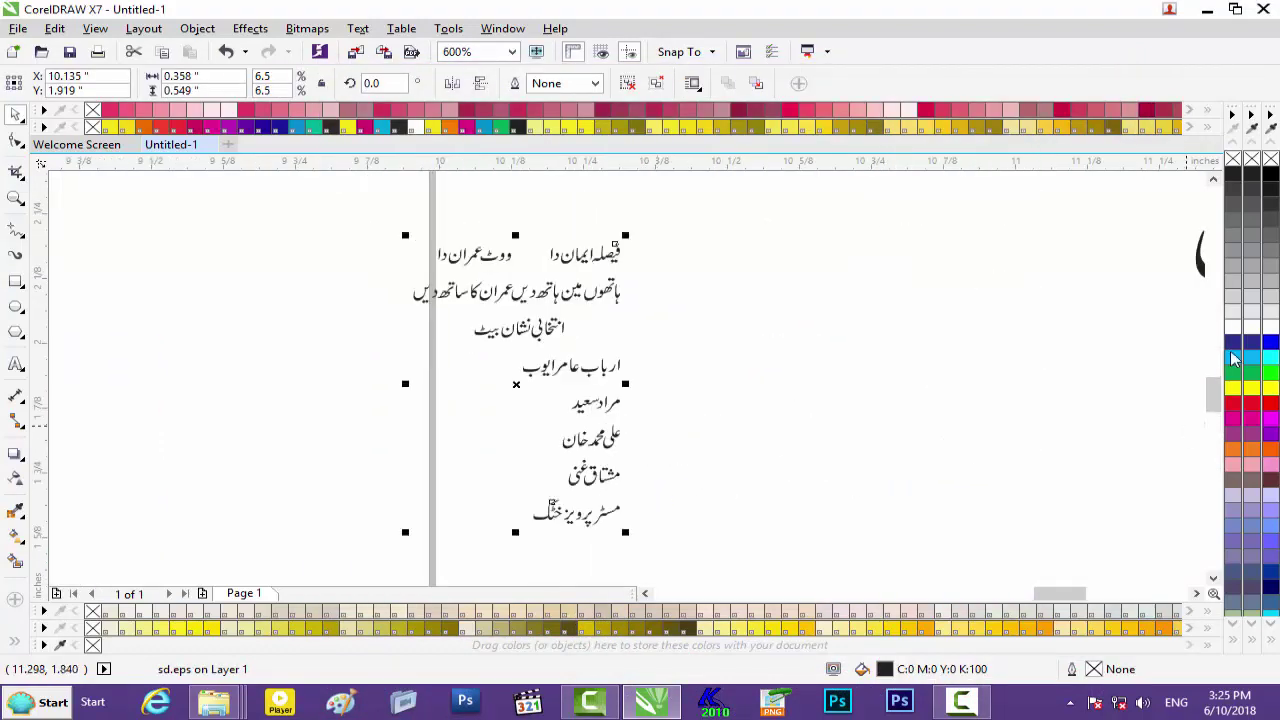
{"action": "left_click_drag", "start_coordinate": [1213, 398], "coordinate": [1213, 413]}
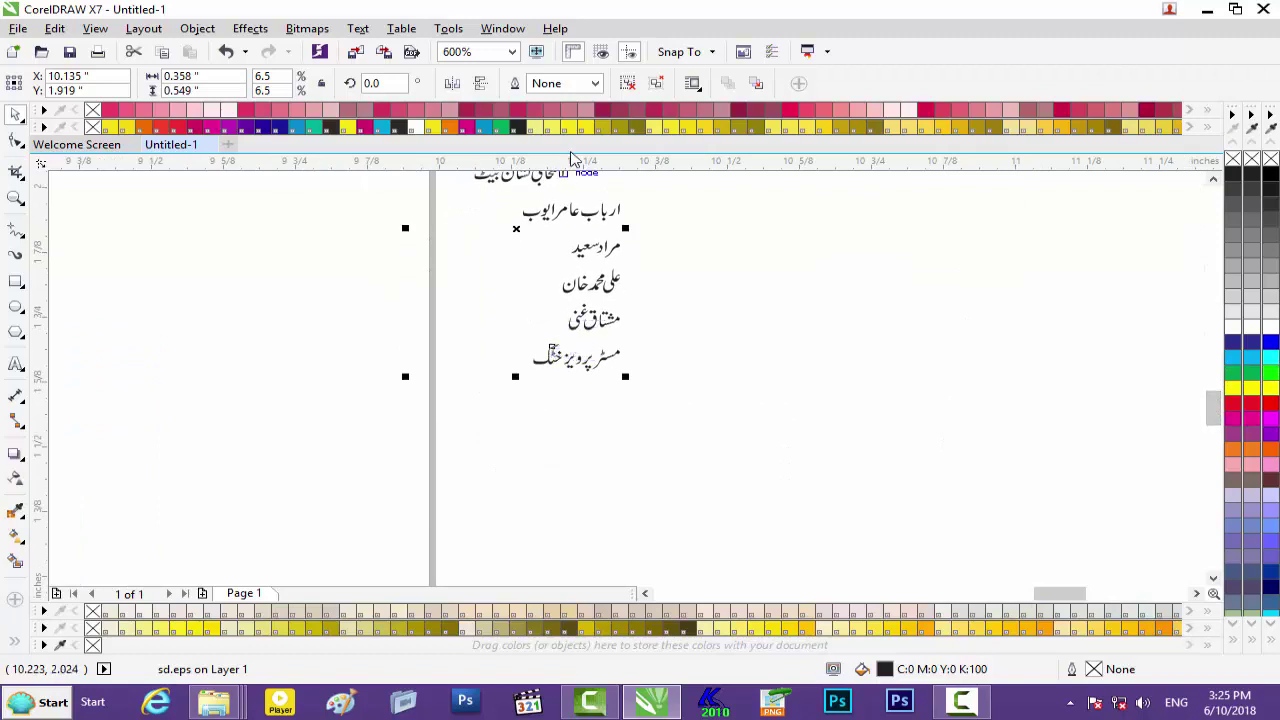
{"action": "left_click", "coordinate": [627, 84]}
{"action": "left_click", "coordinate": [664, 322]}
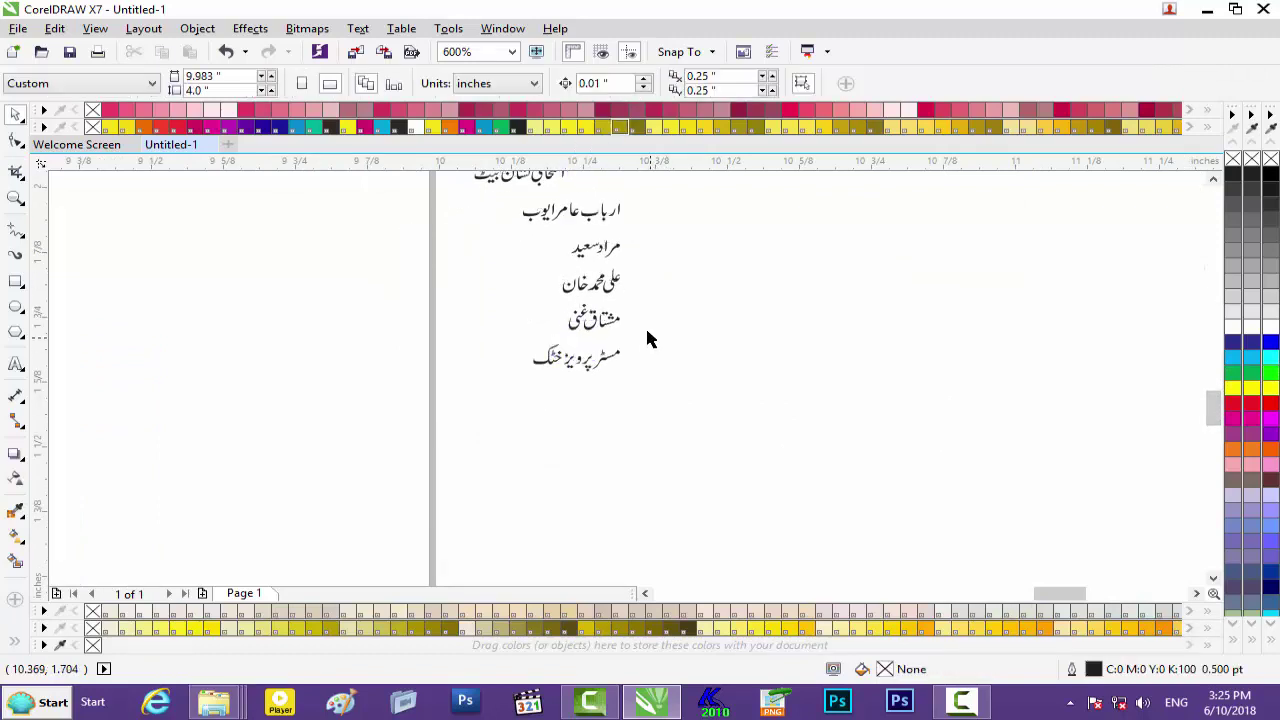
{"action": "left_click_drag", "start_coordinate": [676, 333], "coordinate": [497, 391]}
{"action": "left_click_drag", "start_coordinate": [569, 366], "coordinate": [932, 303]}
Delete all the other newly imported text lines, keeping only the separated name line.
{"action": "left_click_drag", "start_coordinate": [1202, 396], "coordinate": [1209, 391]}
{"action": "left_click_drag", "start_coordinate": [167, 287], "coordinate": [538, 573]}
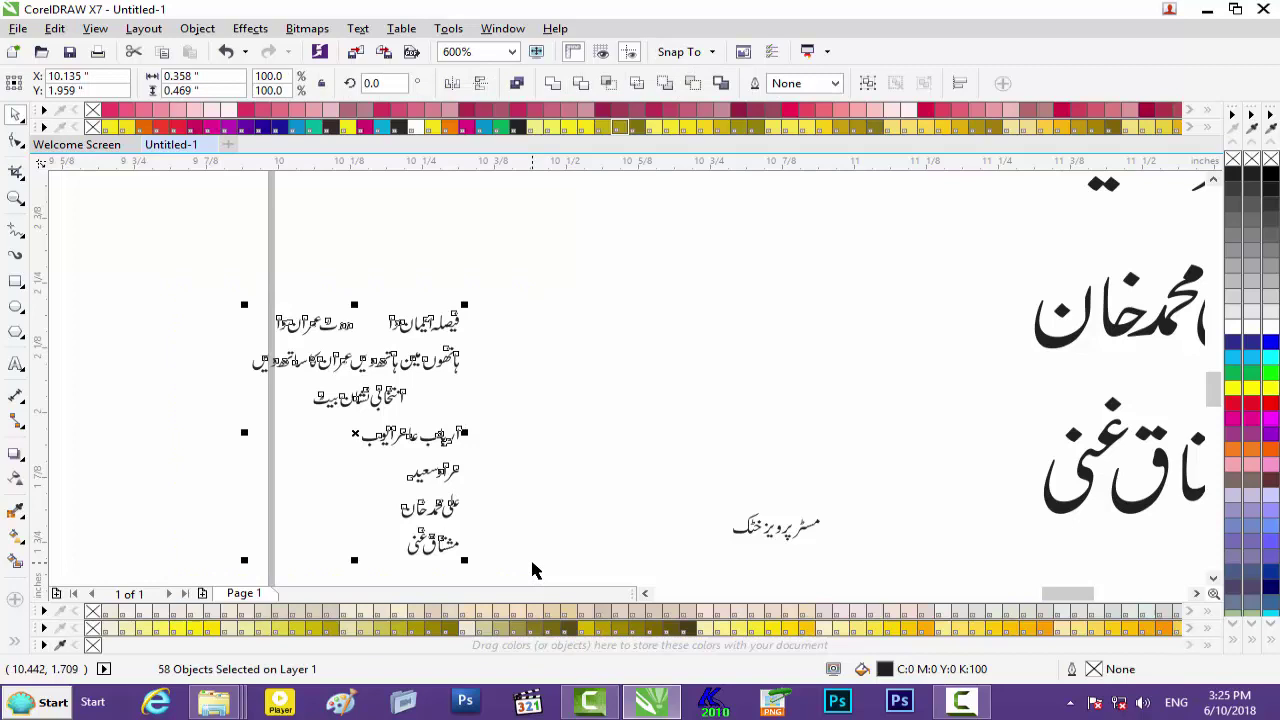
{"action": "left_click", "coordinate": [532, 570]}
Enlarge the separated name line about its centre to about 0.64 by 0.23 inch and move it up and left, clear of the other names.
{"action": "scroll", "coordinate": [543, 560], "scroll_direction": "down", "scroll_amount": 2}
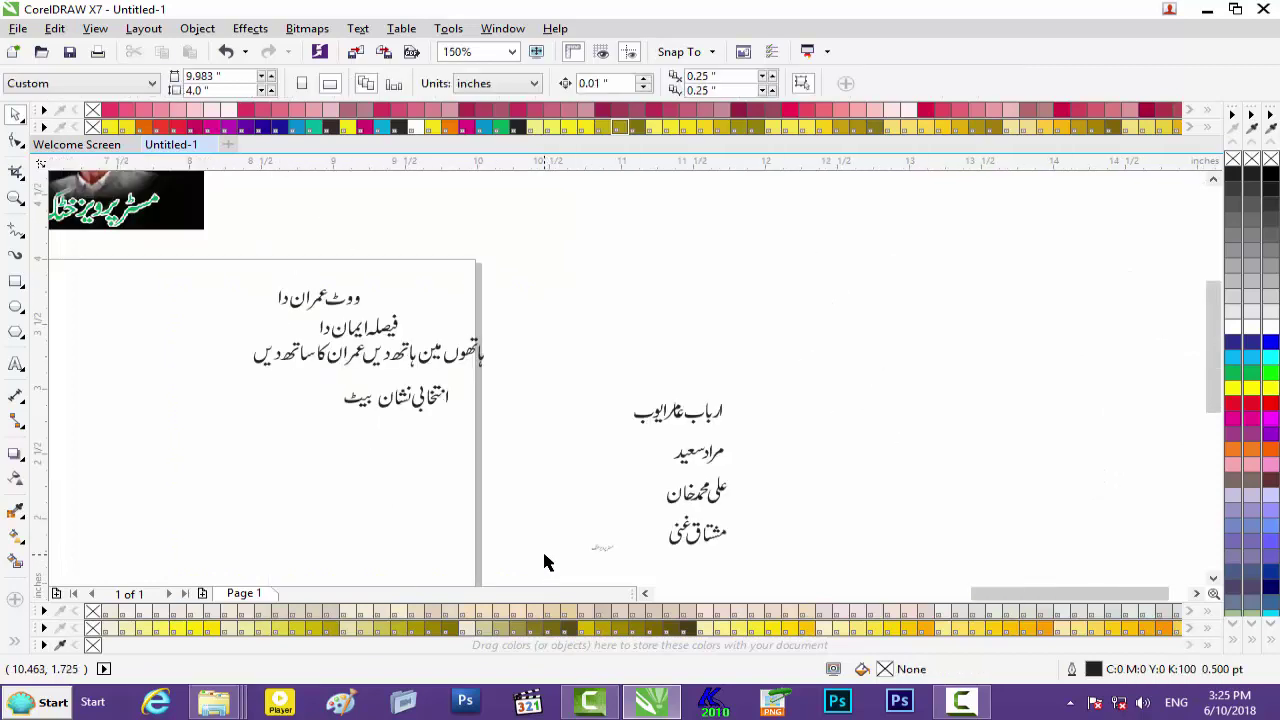
{"action": "scroll", "coordinate": [544, 562], "scroll_direction": "up", "scroll_amount": 1}
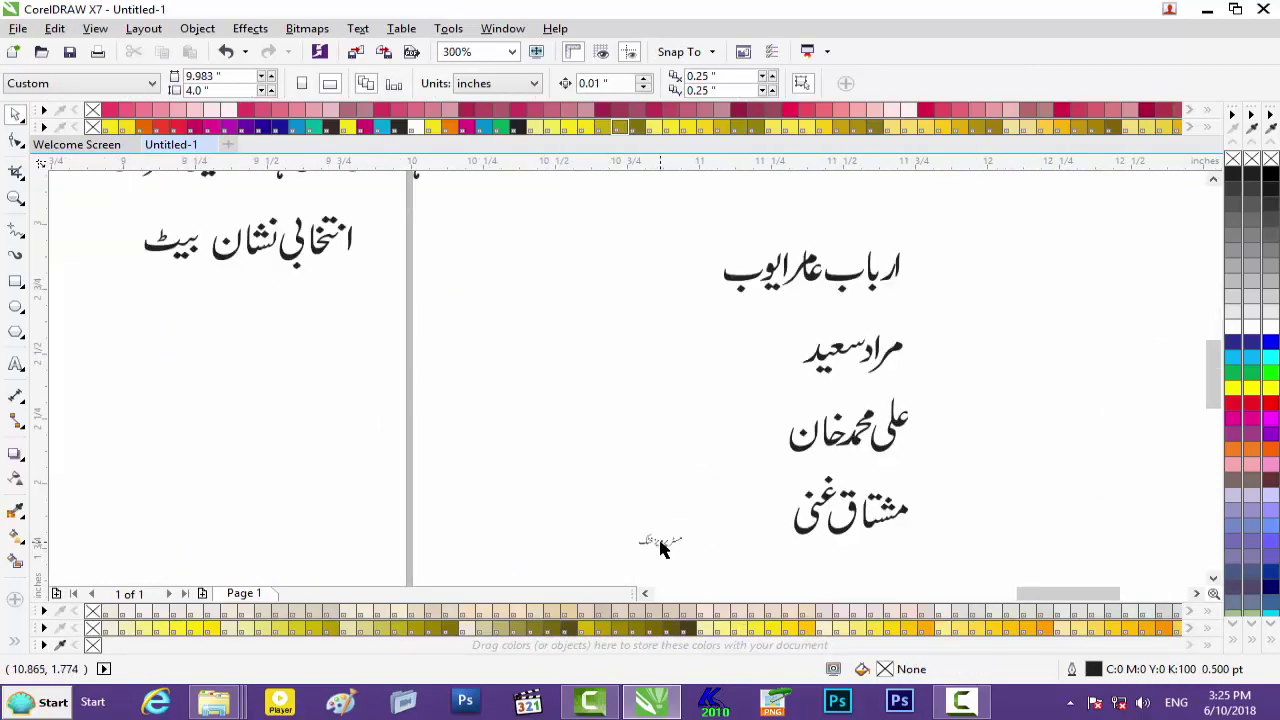
{"action": "left_click_drag", "start_coordinate": [696, 523], "coordinate": [554, 585]}
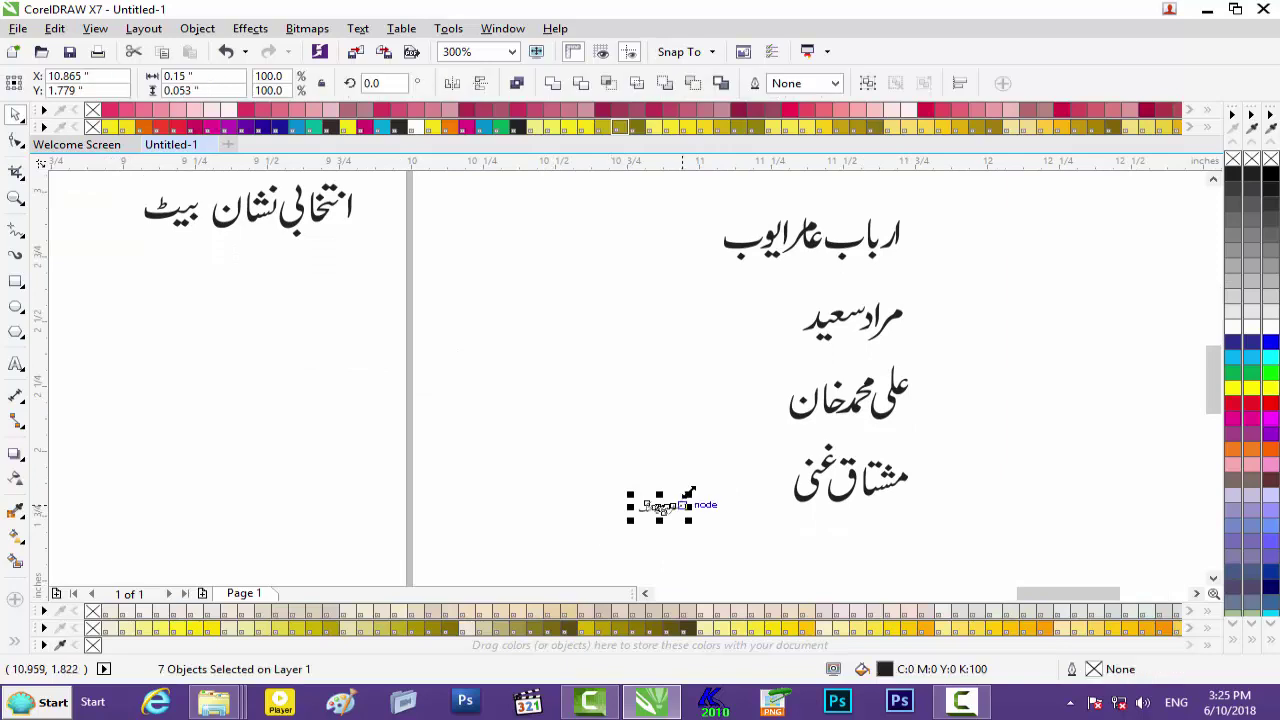
{"action": "left_click_drag", "start_coordinate": [689, 496], "coordinate": [757, 452]}
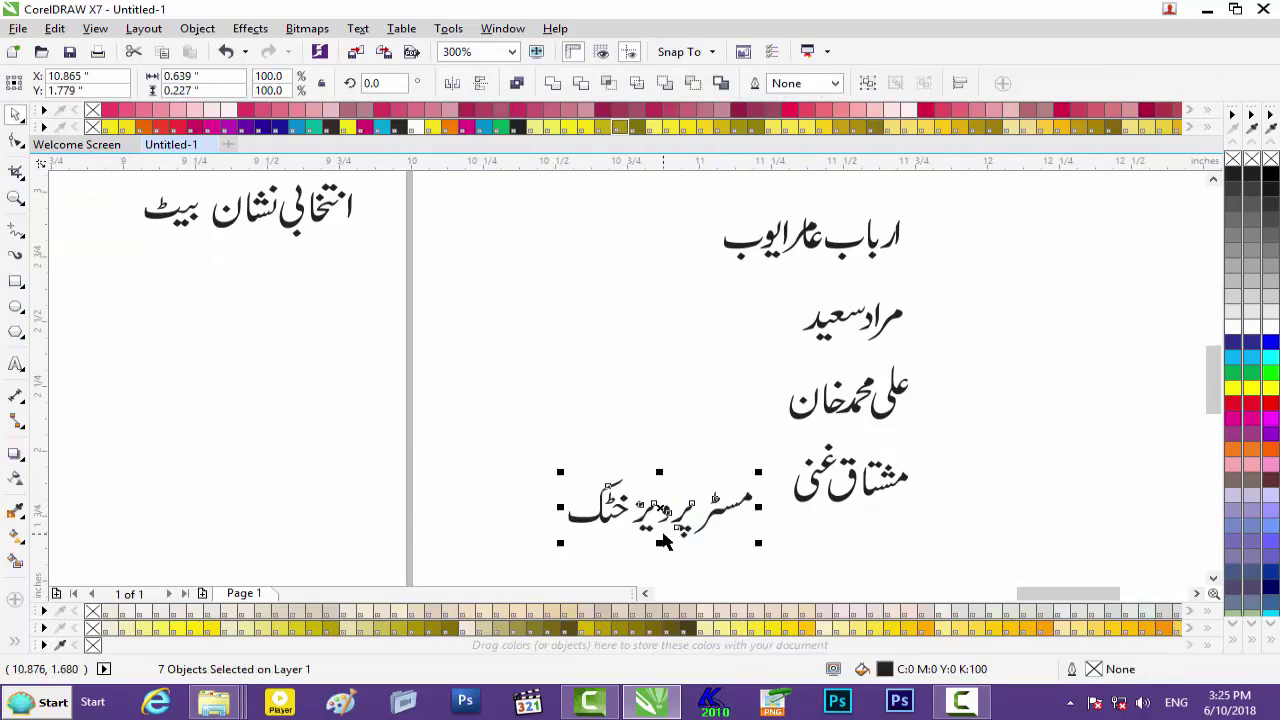
{"action": "left_click_drag", "start_coordinate": [668, 515], "coordinate": [596, 476]}
Nudge the first letters of the enlarged name line's middle word, with their dots, 0.02 inch right and 0.01 inch up.
{"action": "scroll", "coordinate": [596, 476], "scroll_direction": "up", "scroll_amount": 1}
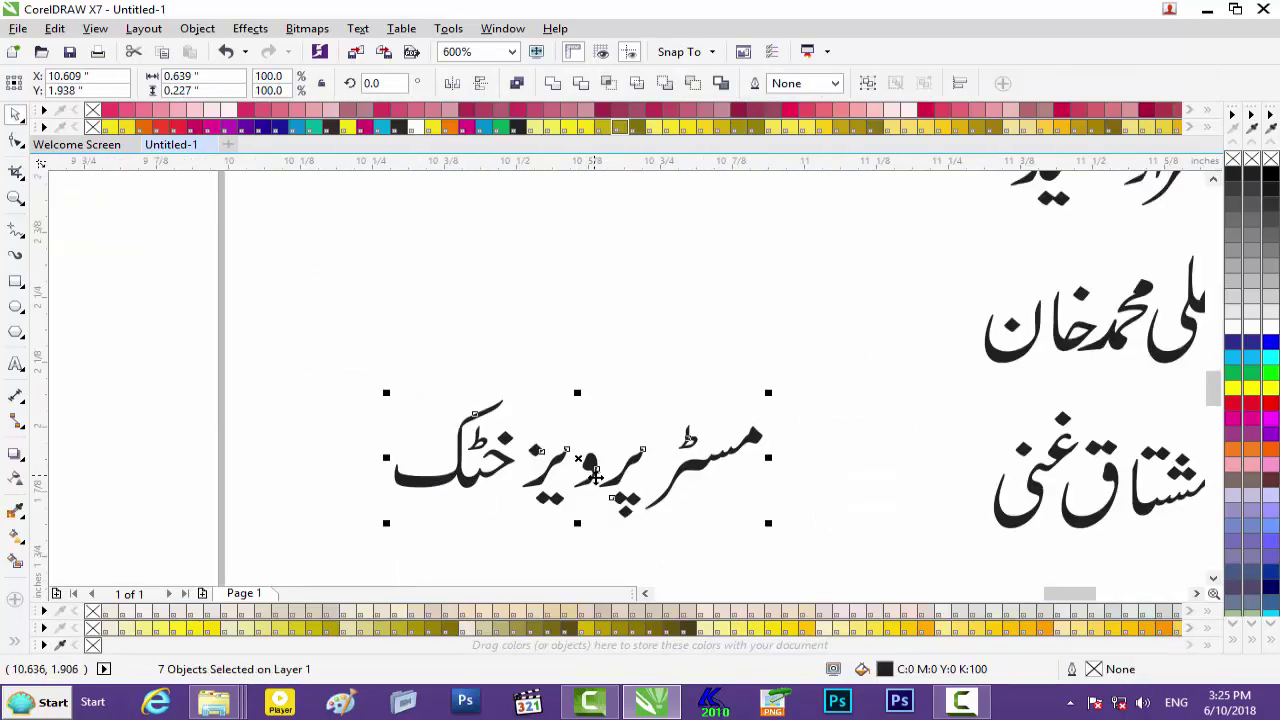
{"action": "left_click", "coordinate": [868, 530]}
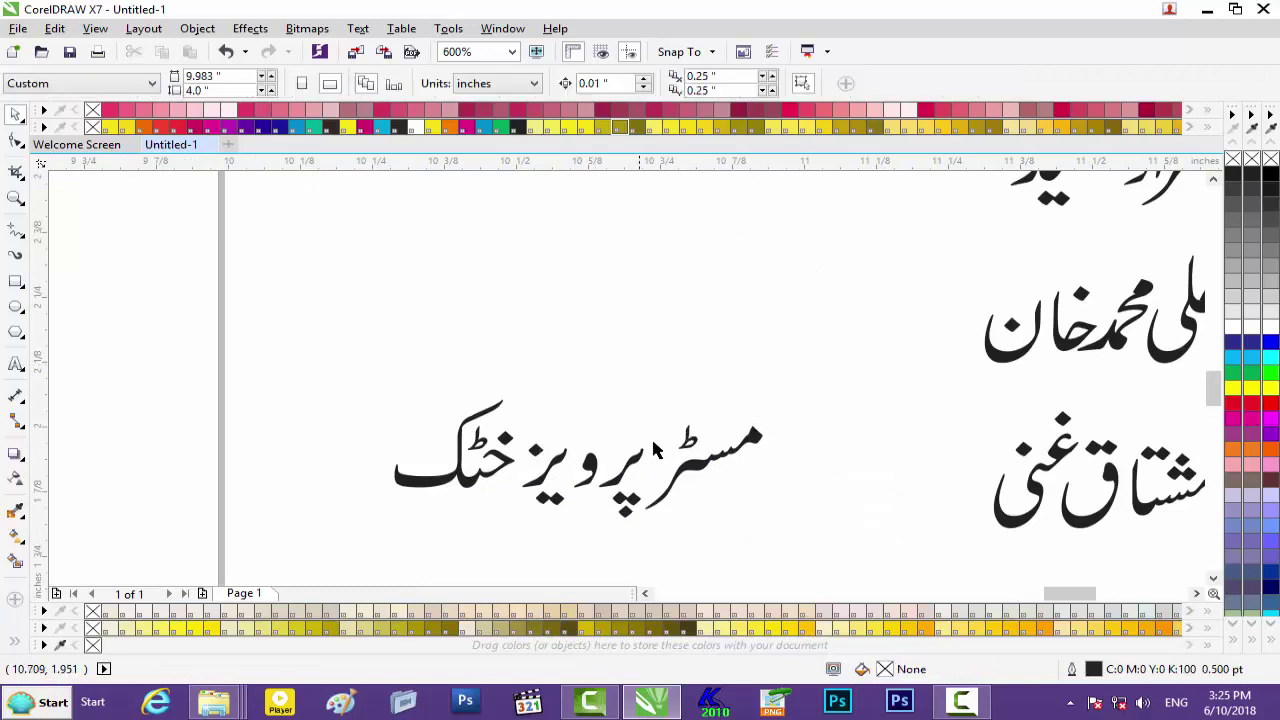
{"action": "left_click_drag", "start_coordinate": [622, 510], "coordinate": [596, 530]}
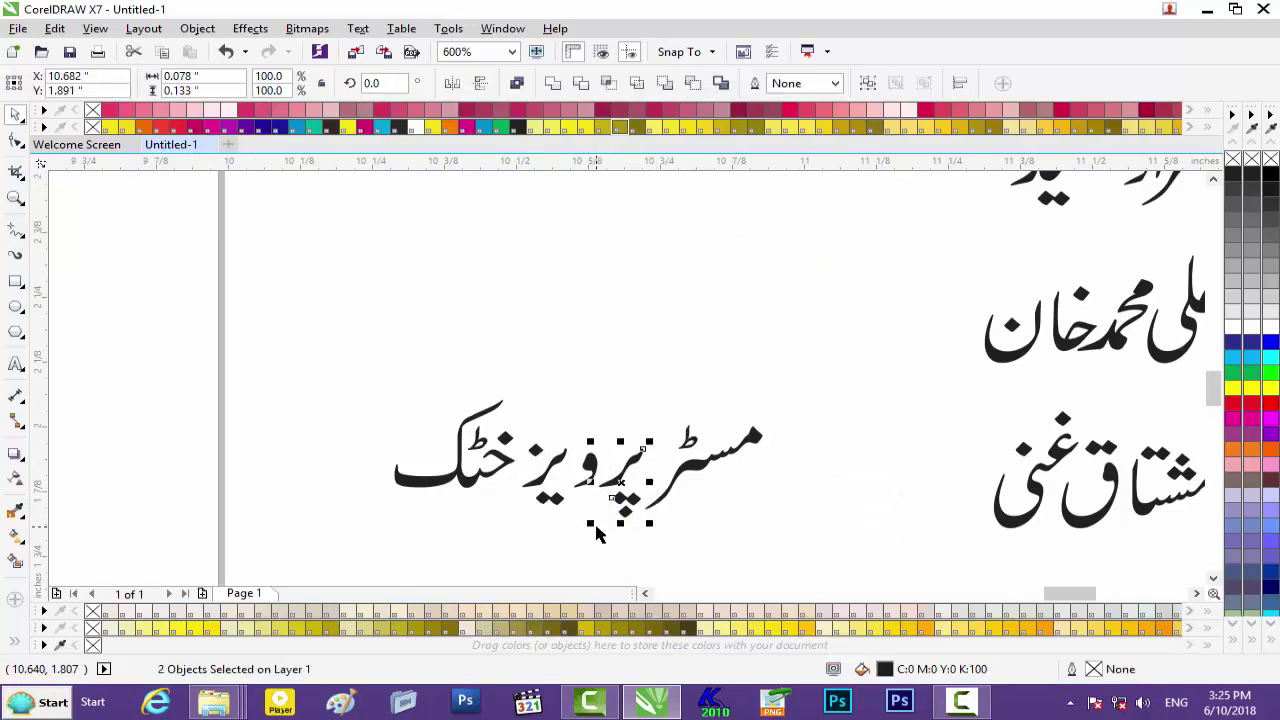
{"action": "key", "text": "Right"}
{"action": "key", "text": "Up"}
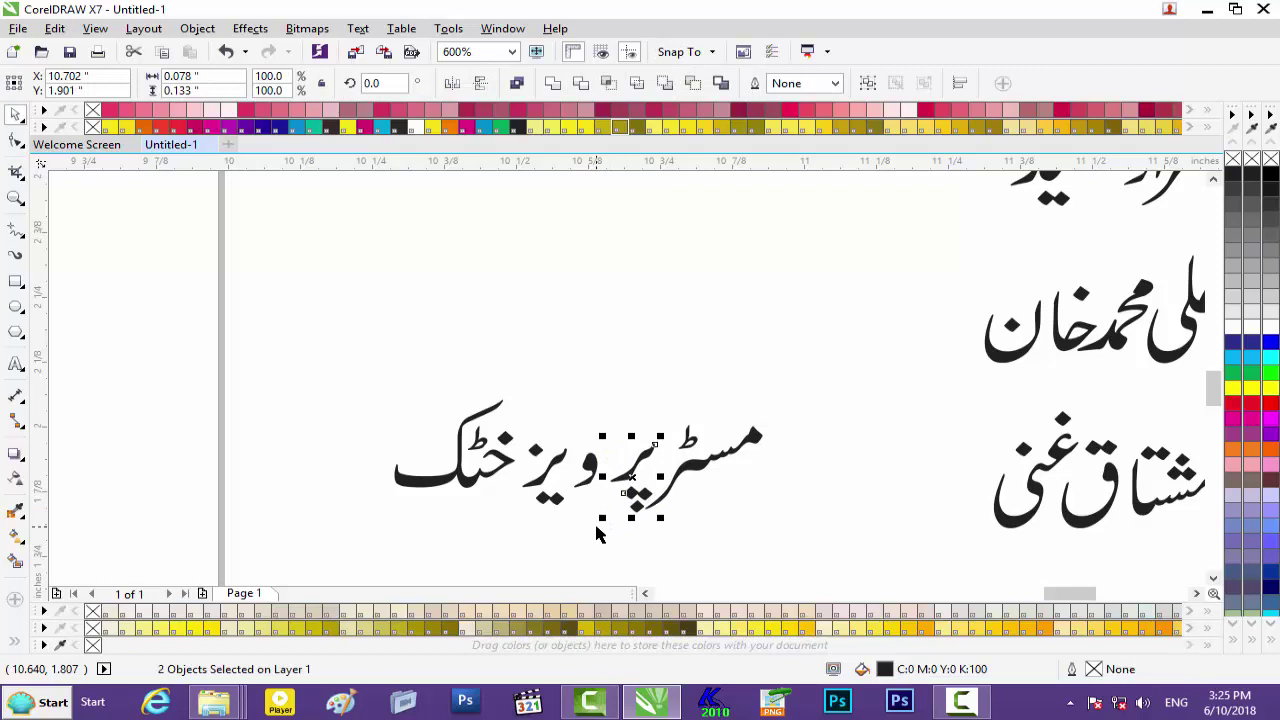
Nudge the middle word's wao and its last letters right to close the gaps, raising those last letters slightly.
{"action": "left_click", "coordinate": [590, 458]}
{"action": "key", "text": "Right"}
{"action": "left_click", "coordinate": [576, 494]}
{"action": "left_click_drag", "start_coordinate": [585, 422], "coordinate": [518, 524]}
{"action": "key", "text": "Right"}
{"action": "key", "text": "Right"}
{"action": "key", "text": "Right"}
{"action": "key", "text": "Right"}
{"action": "key", "text": "Up"}
{"action": "key", "text": "Up"}
Nudge the last word of the enlarged name line right, closer to the middle word, and 0.01 inch down.
{"action": "left_click", "coordinate": [492, 533]}
{"action": "left_click", "coordinate": [480, 474]}
{"action": "key", "text": "Right"}
{"action": "key", "text": "Right"}
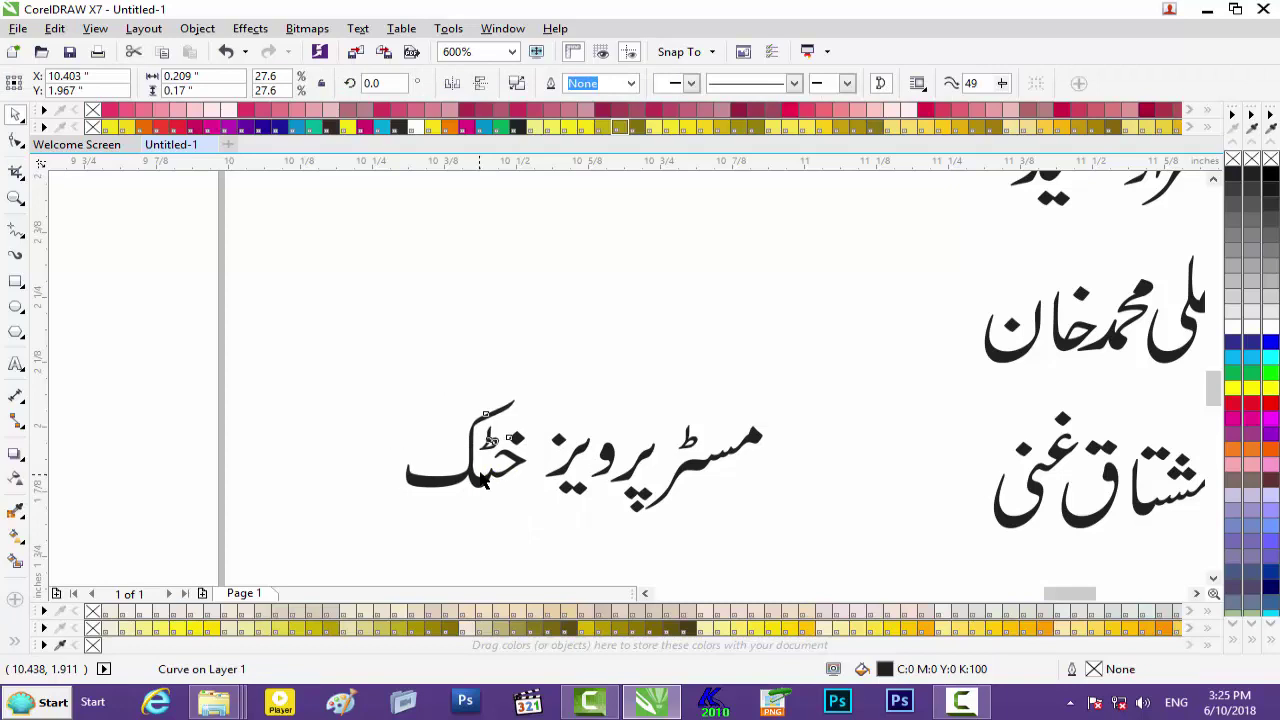
{"action": "key", "text": "Right"}
{"action": "key", "text": "Right"}
{"action": "key", "text": "Right"}
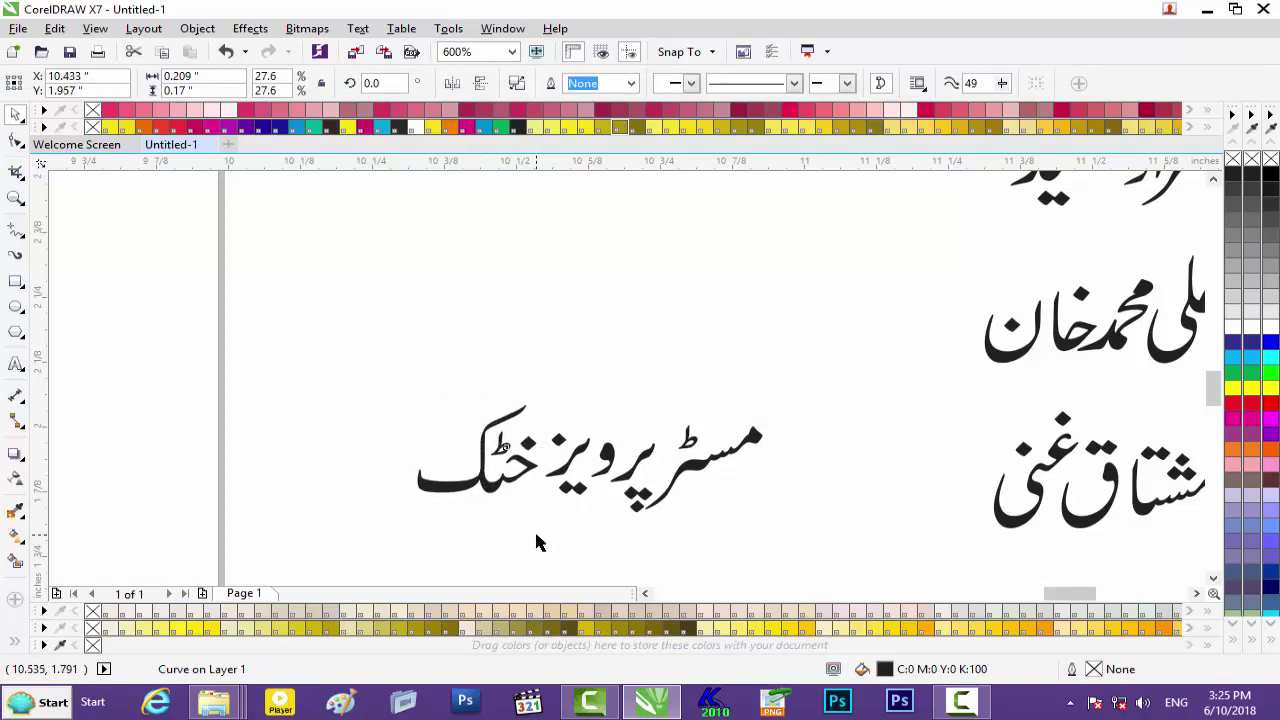
Group all the letter curves of the enlarged, respaced name line into one object.
{"action": "left_click_drag", "start_coordinate": [860, 375], "coordinate": [386, 549]}
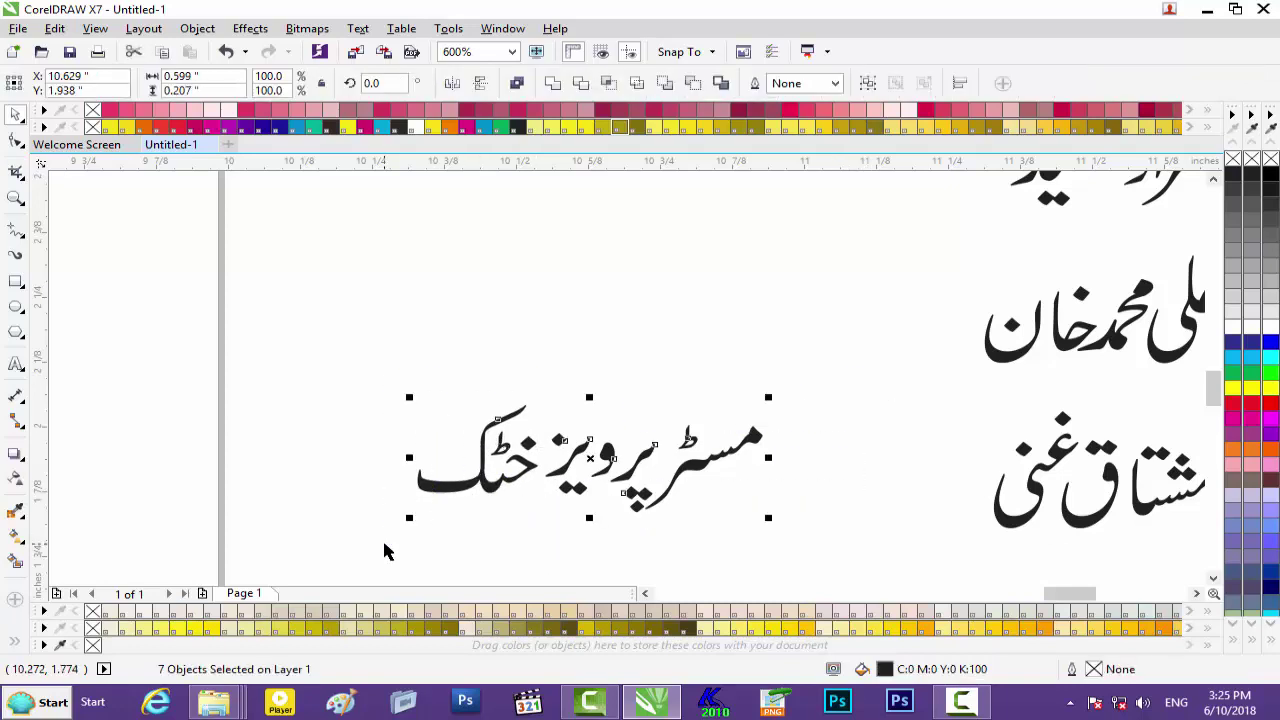
{"action": "key", "text": "ctrl+g"}
{"action": "scroll", "coordinate": [580, 465], "scroll_direction": "down", "scroll_amount": 2}
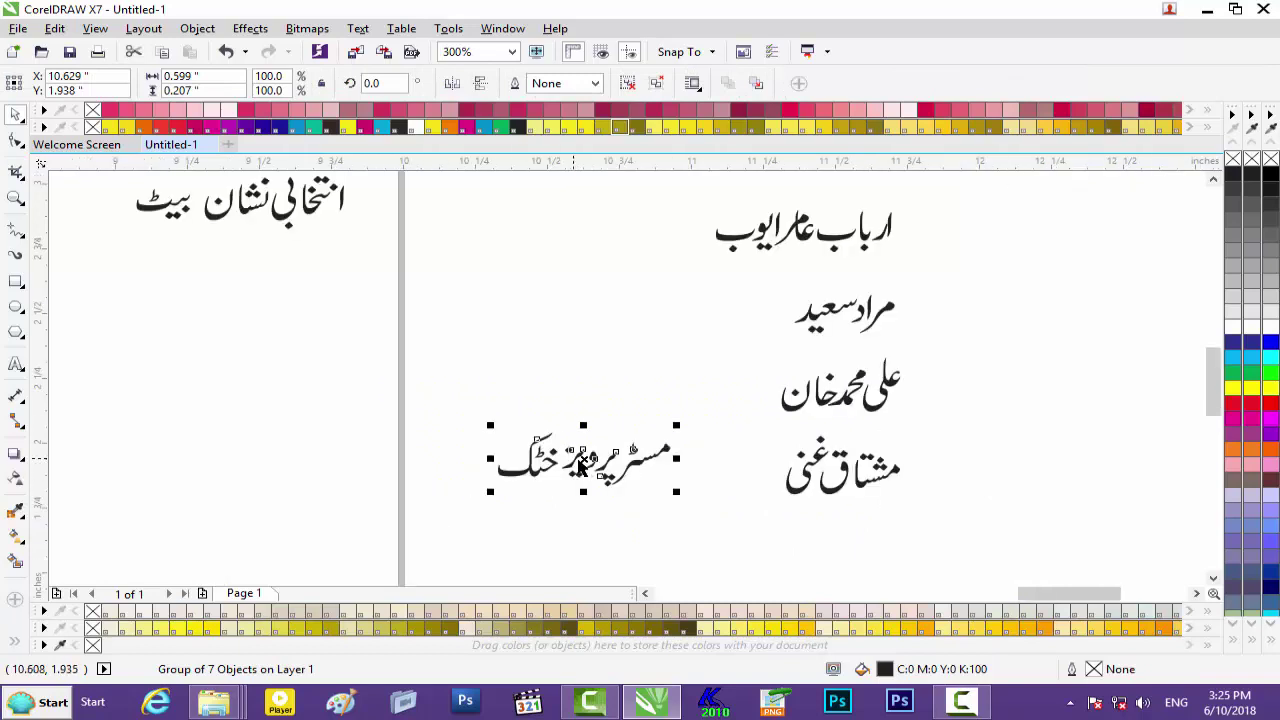
Move the slogan "فیصلہ ایمان دا" onto the background's upper-right corner and enlarge it about its centre to about 1.00 by 0.34 inch.
{"action": "scroll", "coordinate": [580, 465], "scroll_direction": "down", "scroll_amount": 1}
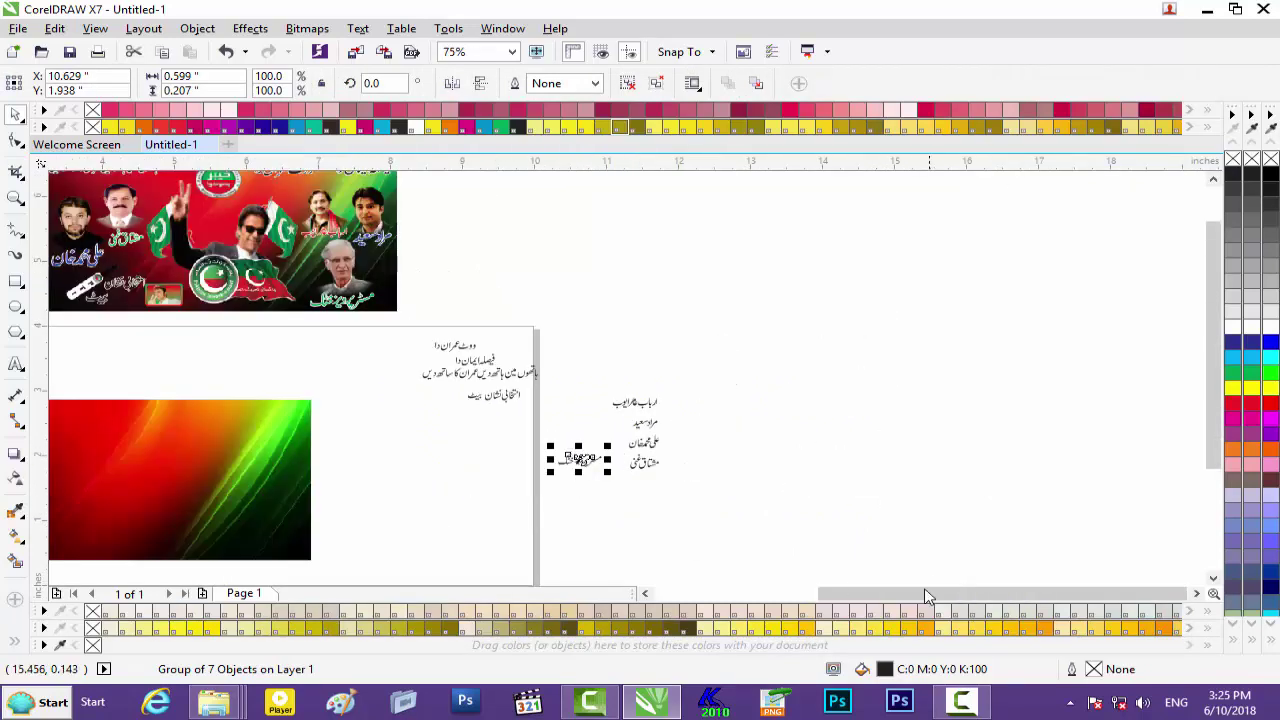
{"action": "left_click_drag", "start_coordinate": [924, 594], "coordinate": [854, 594]}
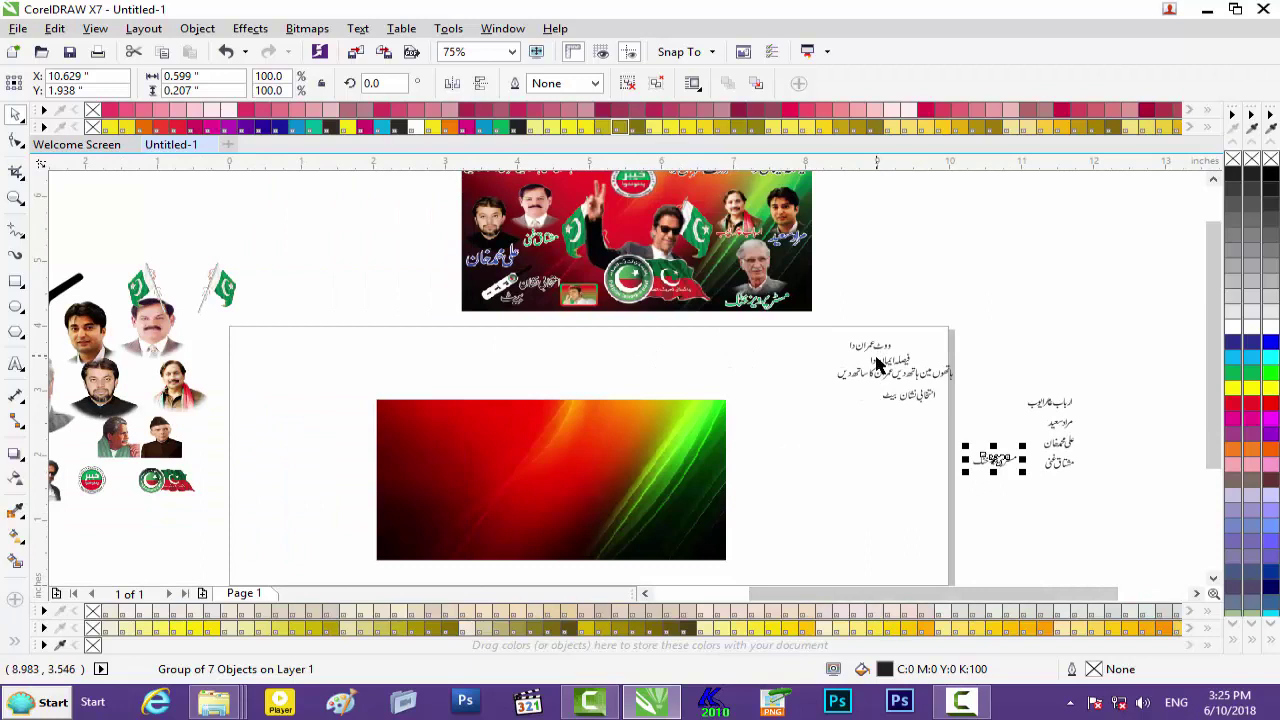
{"action": "left_click_drag", "start_coordinate": [885, 367], "coordinate": [687, 412]}
{"action": "scroll", "coordinate": [687, 412], "scroll_direction": "up", "scroll_amount": 1}
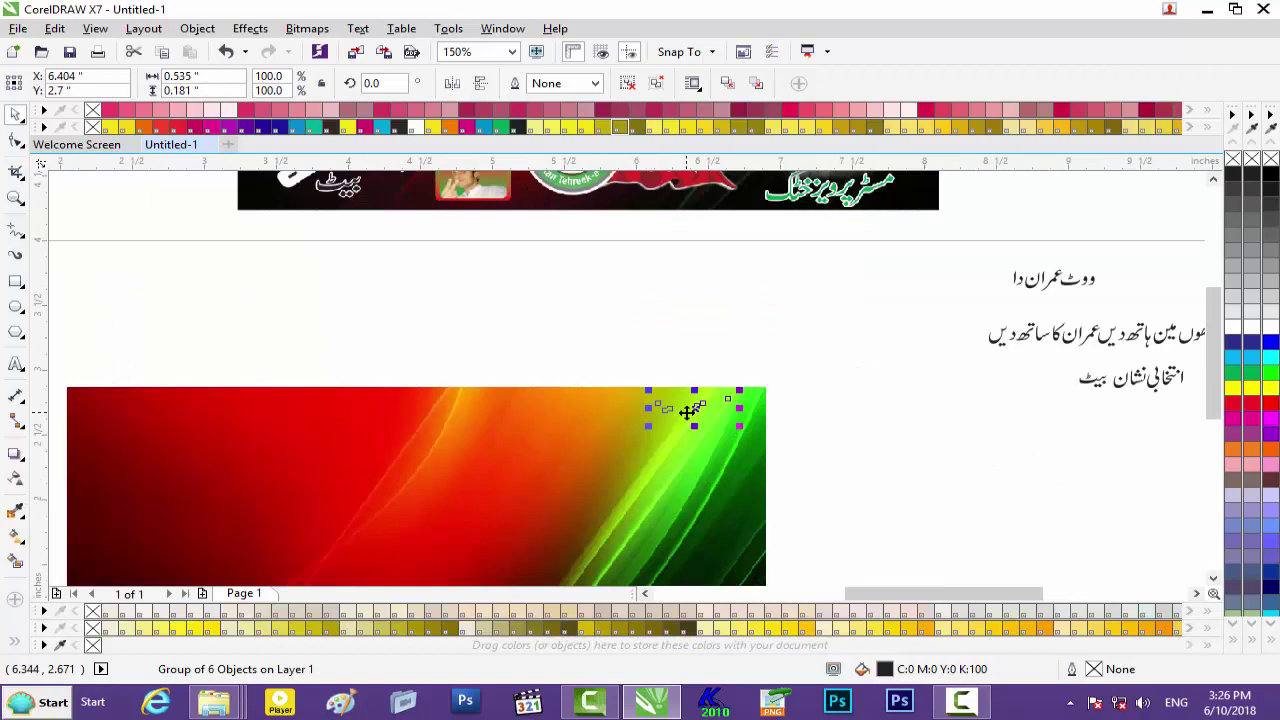
{"action": "left_click_drag", "start_coordinate": [739, 388], "coordinate": [767, 383]}
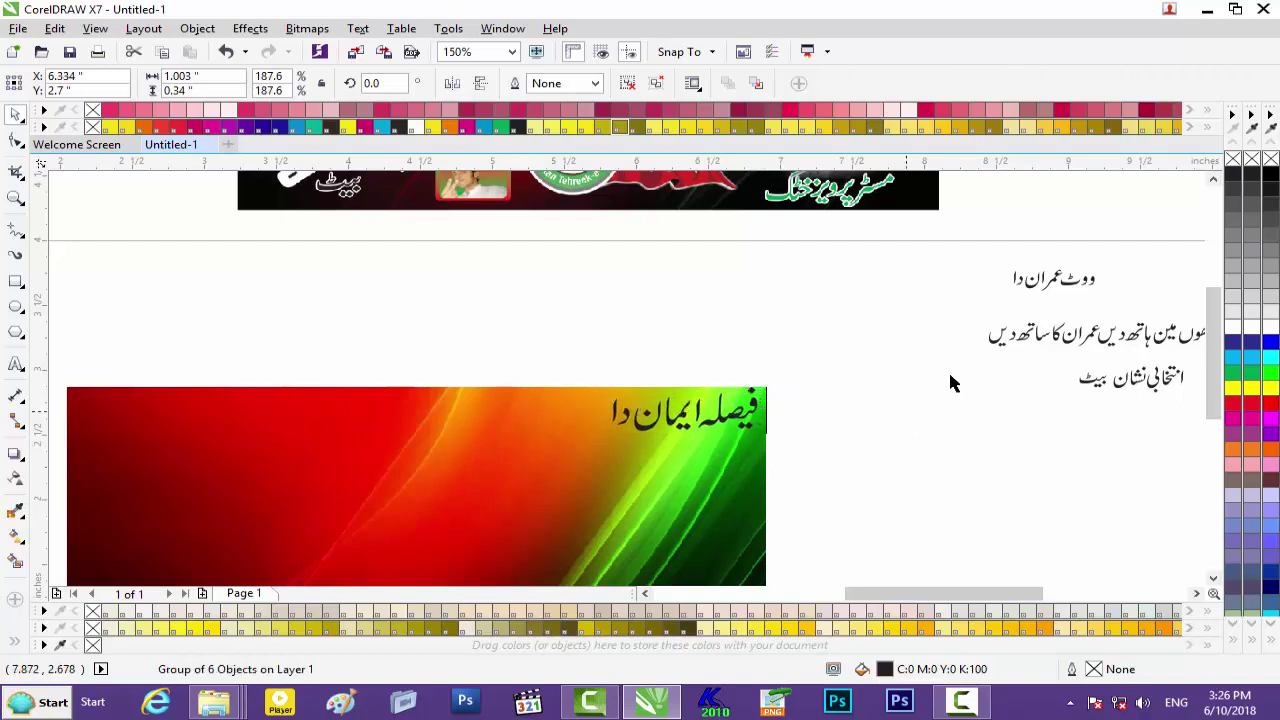
Move the slogan "ووٹ عمران دا" onto the upper middle of the red-green background, and lock the background bitmap.
{"action": "left_click", "coordinate": [1120, 270]}
{"action": "left_click_drag", "start_coordinate": [1046, 284], "coordinate": [445, 408]}
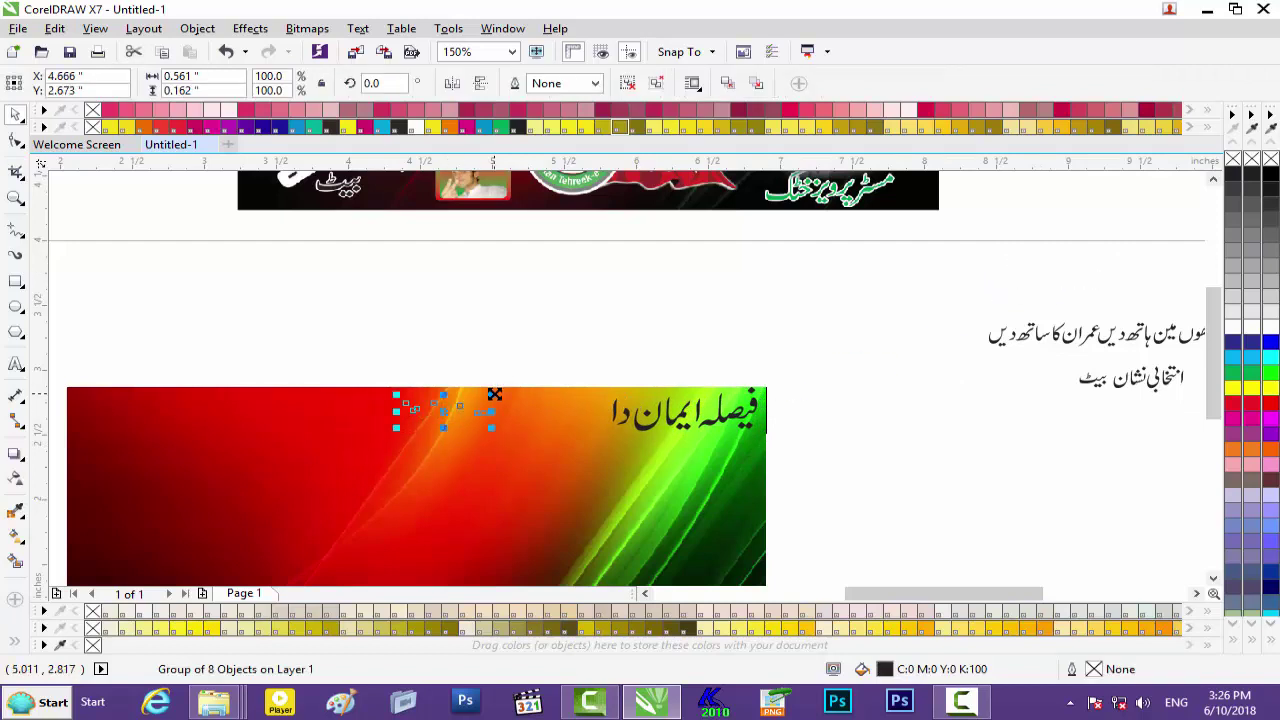
{"action": "left_click", "coordinate": [596, 499]}
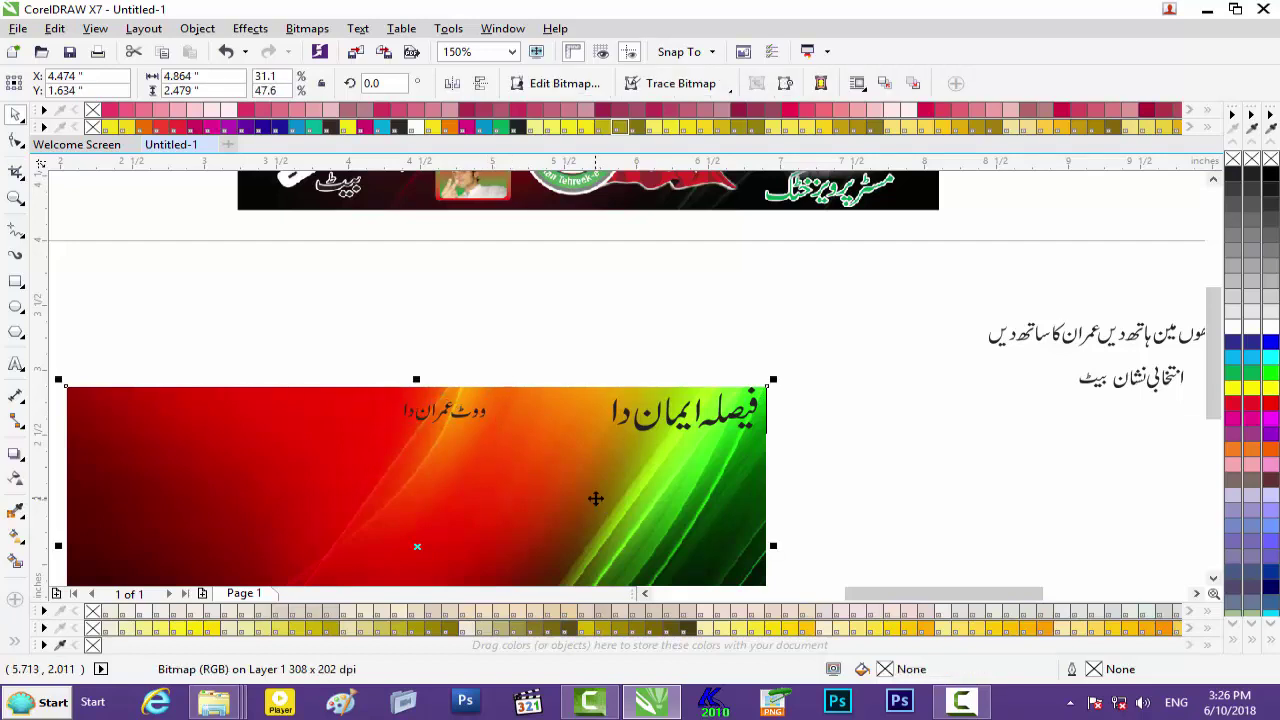
{"action": "right_click", "coordinate": [596, 499]}
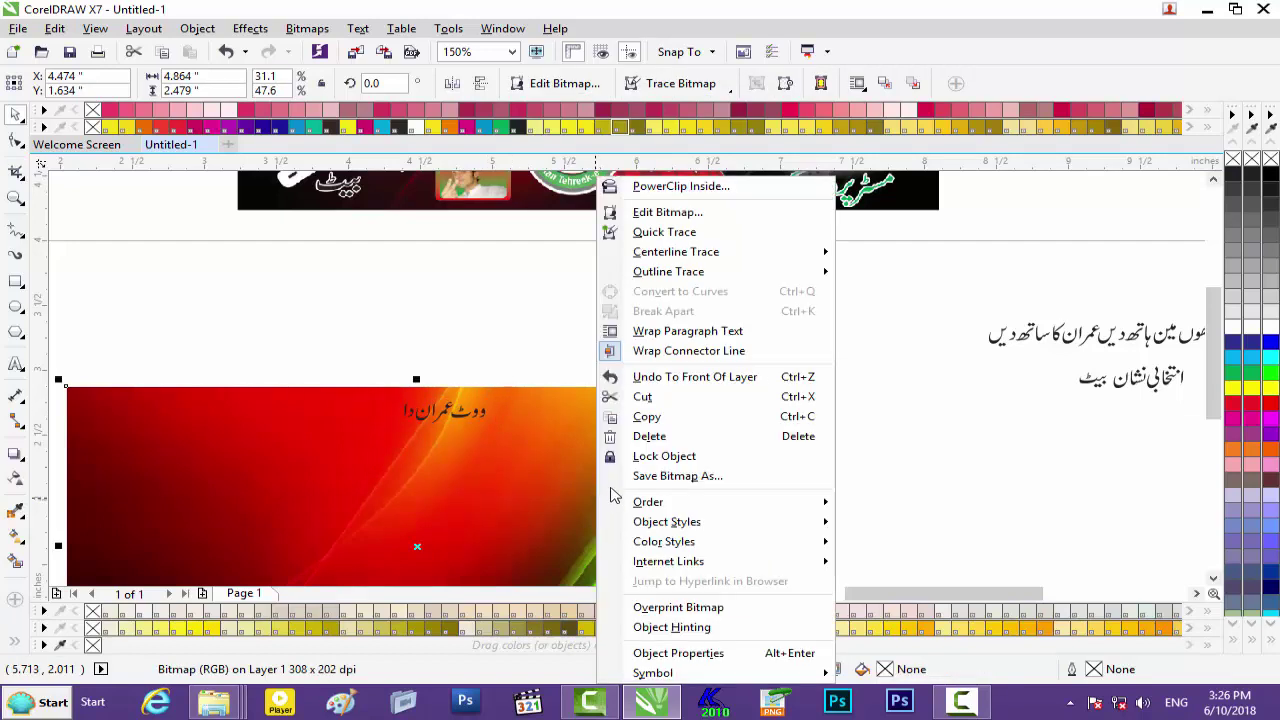
{"action": "left_click", "coordinate": [676, 457]}
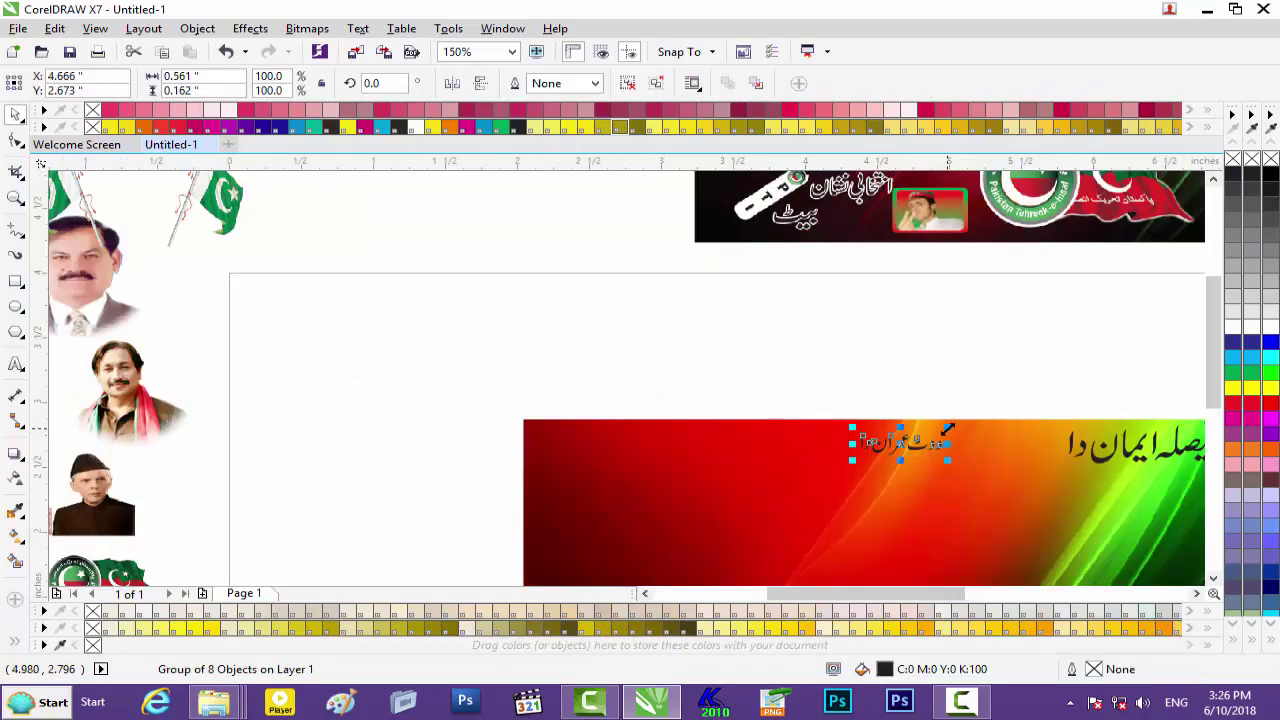
Enlarge the slogan "ووٹ عمران دا" to about 0.86 by 0.25 inch and move it right and slightly down.
{"action": "left_click_drag", "start_coordinate": [950, 428], "coordinate": [982, 419]}
{"action": "left_click_drag", "start_coordinate": [896, 450], "coordinate": [941, 460]}
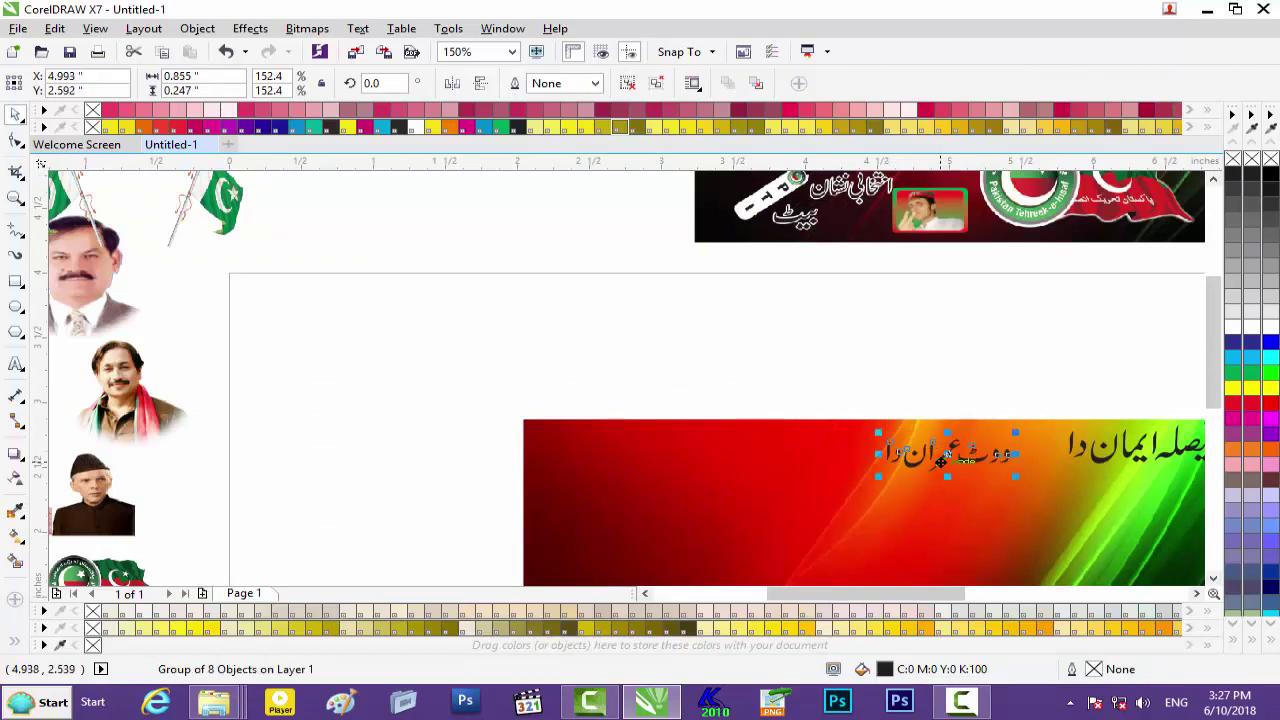
Shrink the slogan "فیصلہ ایمان دا" about its centre to about 0.86 by 0.29 inch.
{"action": "left_click_drag", "start_coordinate": [925, 593], "coordinate": [950, 593]}
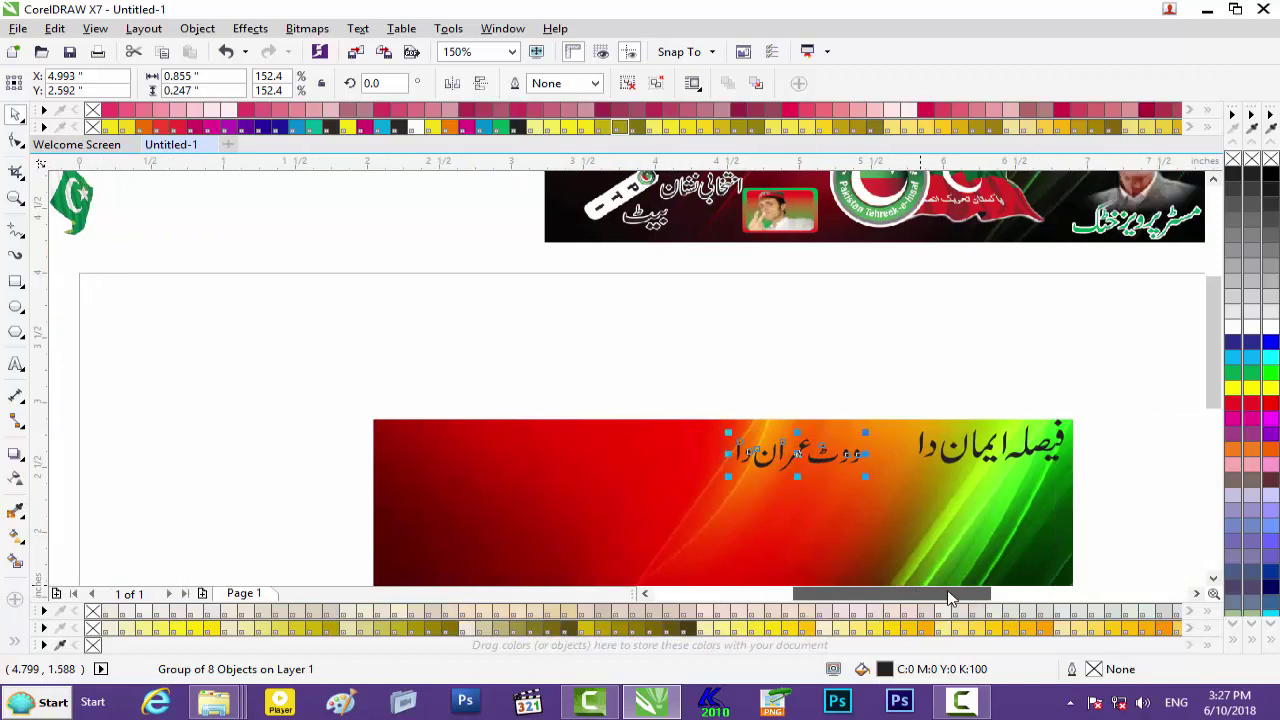
{"action": "left_click", "coordinate": [978, 451]}
{"action": "mouse_move", "coordinate": [1071, 411]}
{"action": "left_mouse_down"}
{"action": "mouse_move", "coordinate": [1066, 424]}
{"action": "mouse_move", "coordinate": [1058, 415]}
{"action": "left_mouse_up"}
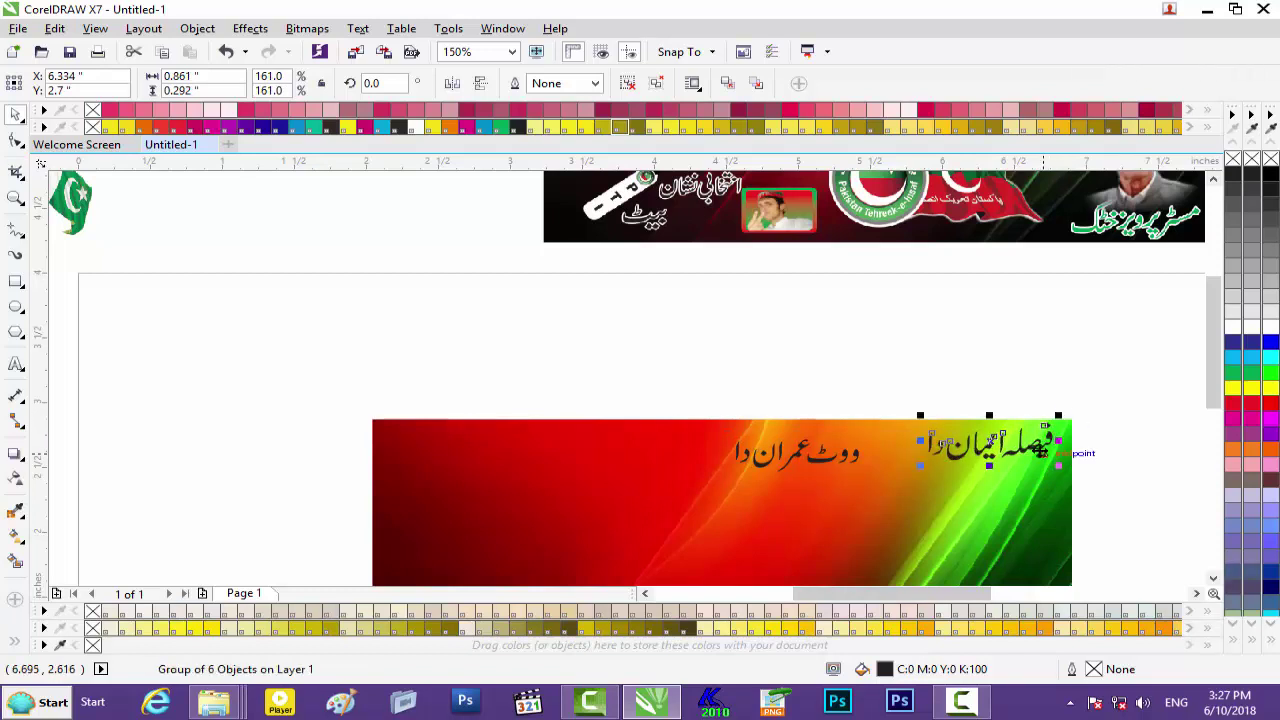
Enlarge the slogan "ووٹ عمران دا" about its centre to about 0.98 by 0.28 inch and nudge it 0.03 inch up.
{"action": "left_click", "coordinate": [858, 455]}
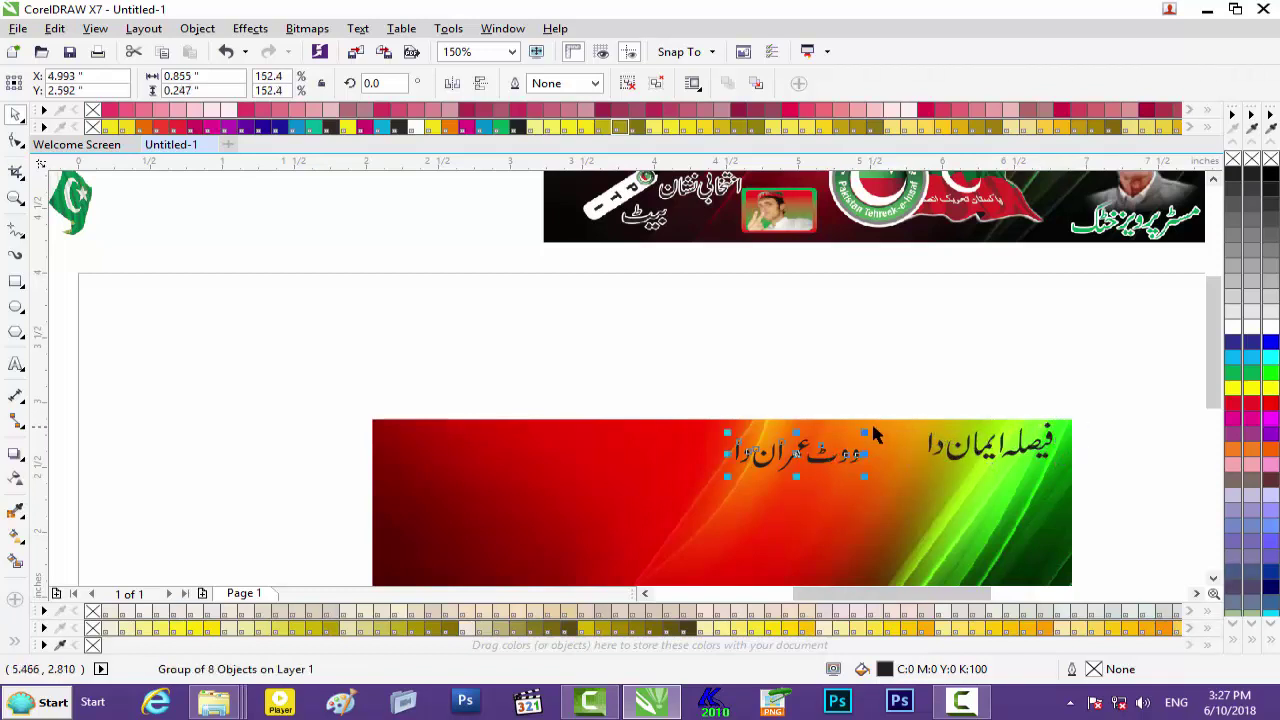
{"action": "left_click_drag", "start_coordinate": [869, 432], "coordinate": [880, 429]}
{"action": "key", "text": "Up"}
{"action": "key", "text": "Up"}
{"action": "key", "text": "Up"}
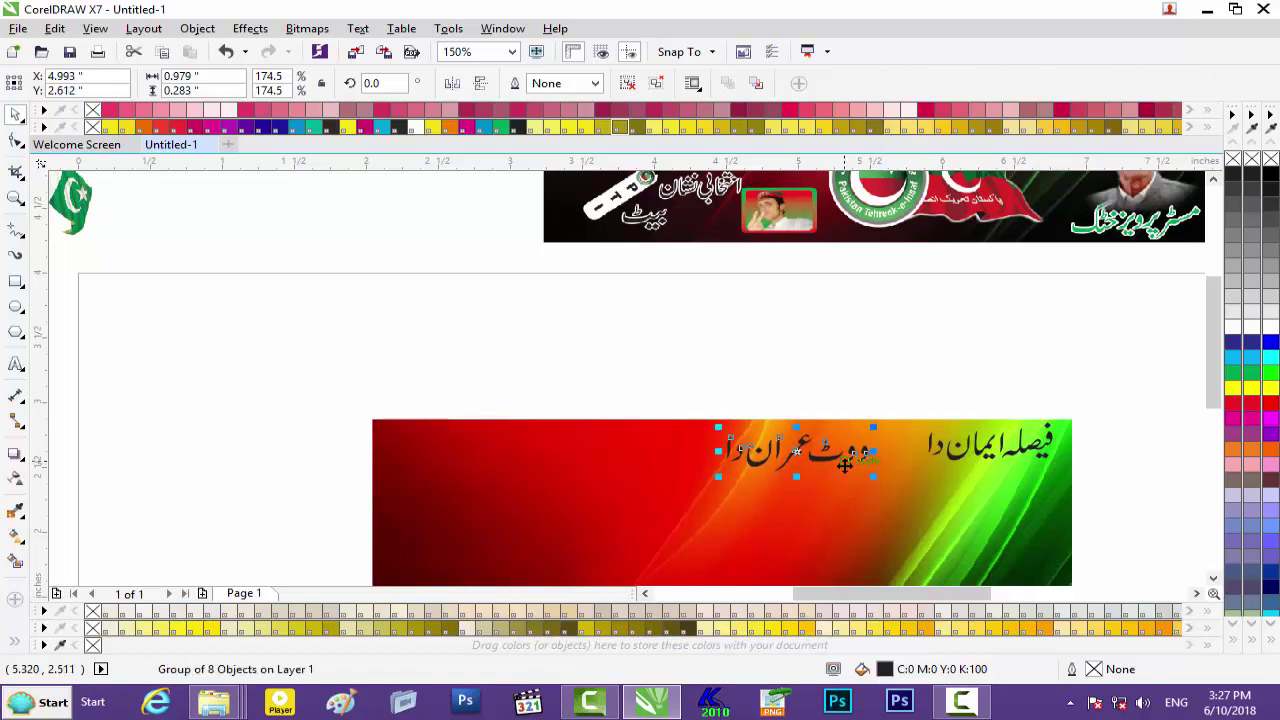
Give the slogan "فیصلہ ایمان دا" a white 4 pt outline with rounded corners.
{"action": "left_click", "coordinate": [1028, 452]}
{"action": "key", "text": "F12"}
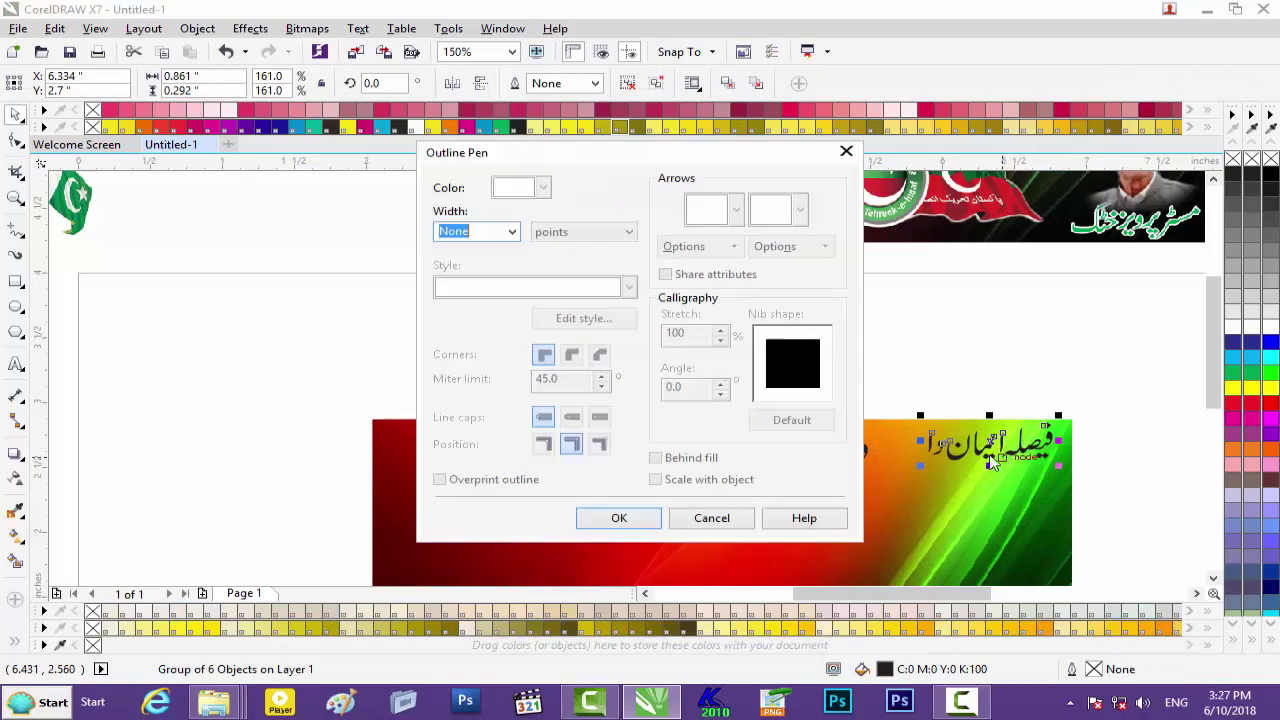
{"action": "left_click", "coordinate": [516, 233]}
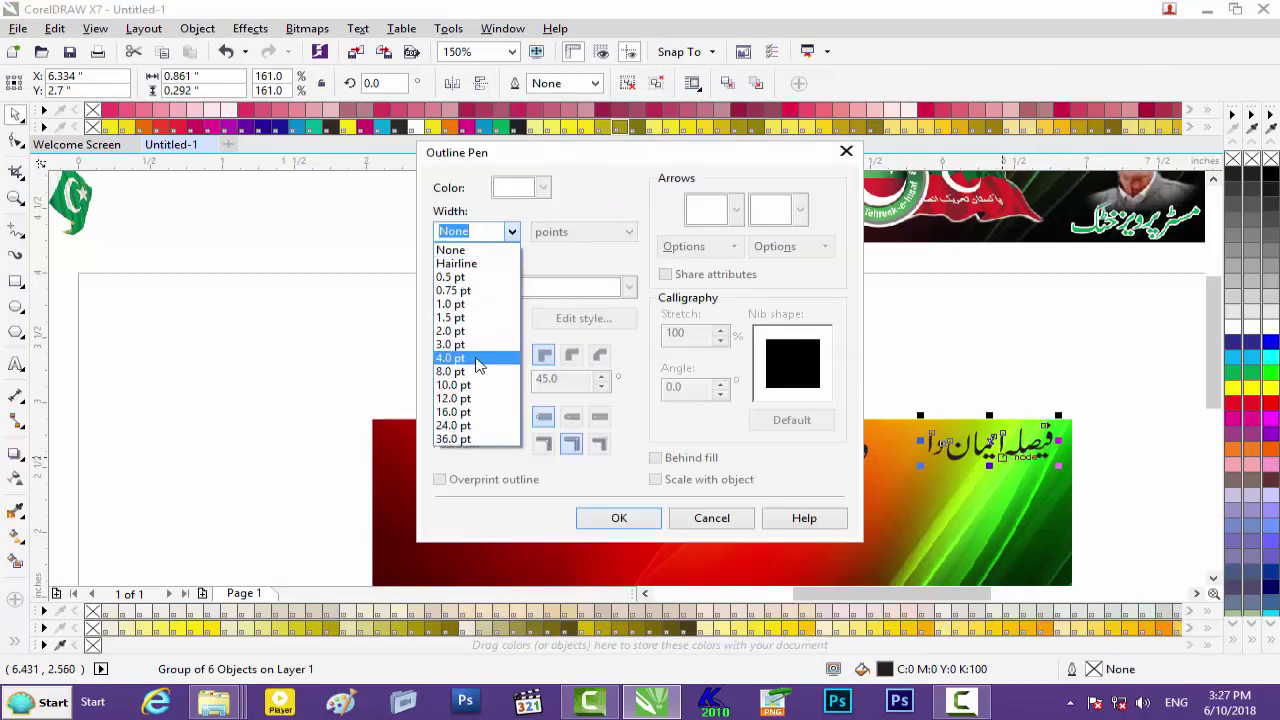
{"action": "left_click", "coordinate": [480, 364]}
{"action": "left_click", "coordinate": [543, 188]}
{"action": "left_click", "coordinate": [550, 209]}
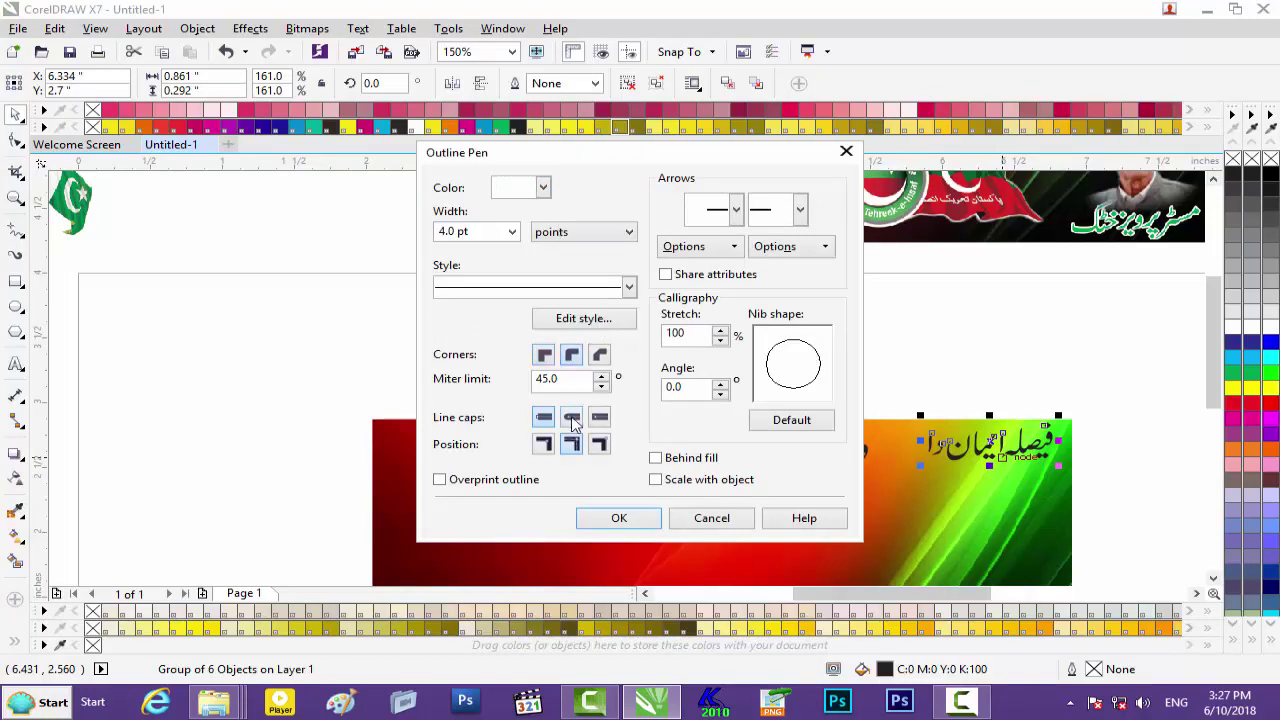
{"action": "left_click", "coordinate": [622, 517]}
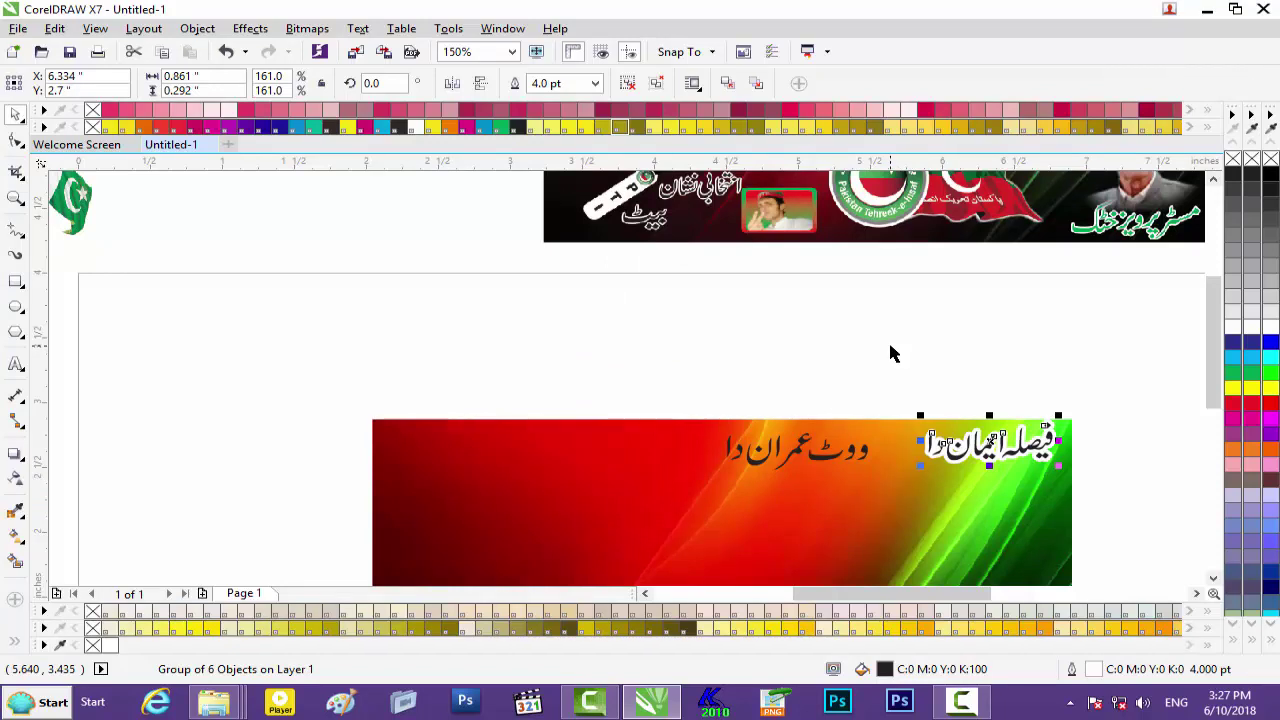
Set the outline width of the slogan "فیصلہ ایمان دا" to 3 pt and inspect the lettering up close.
{"action": "key", "text": "F12"}
{"action": "left_click", "coordinate": [511, 231]}
{"action": "left_click", "coordinate": [465, 346]}
{"action": "left_click", "coordinate": [622, 518]}
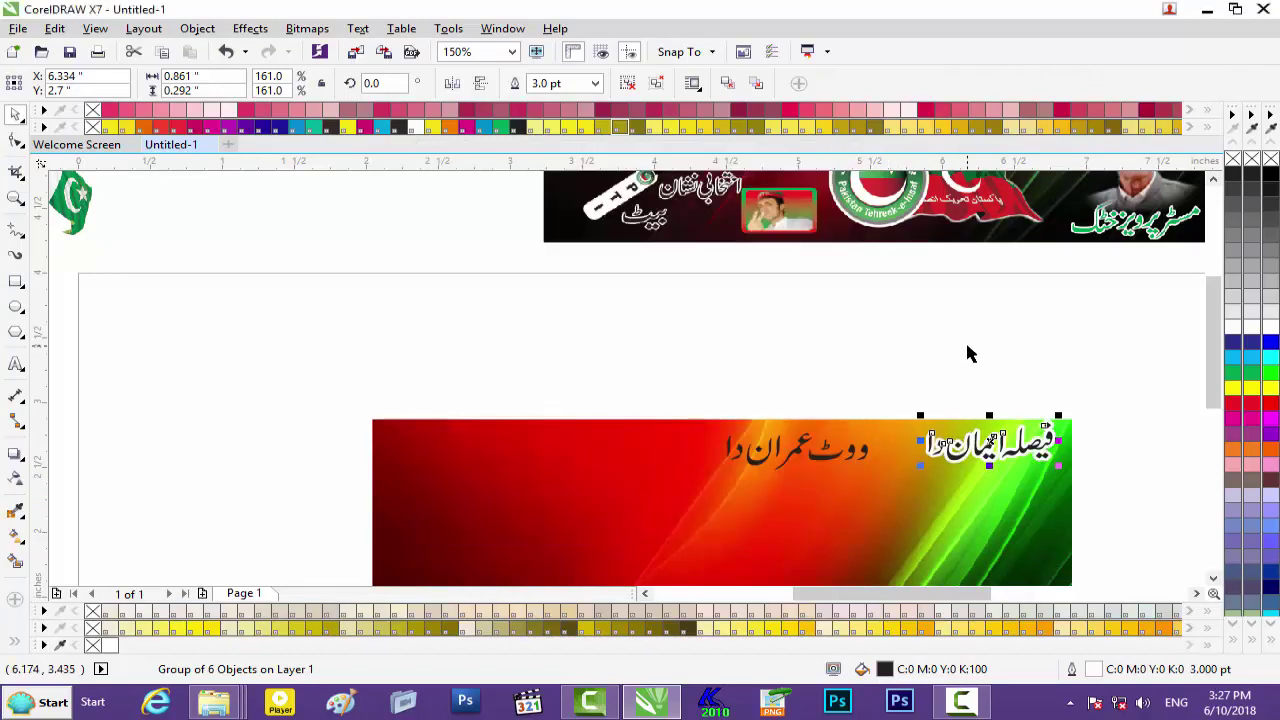
{"action": "left_click", "coordinate": [987, 400]}
{"action": "scroll", "coordinate": [988, 405], "scroll_direction": "up", "scroll_amount": 2}
{"action": "scroll", "coordinate": [986, 398], "scroll_direction": "down", "scroll_amount": 1}
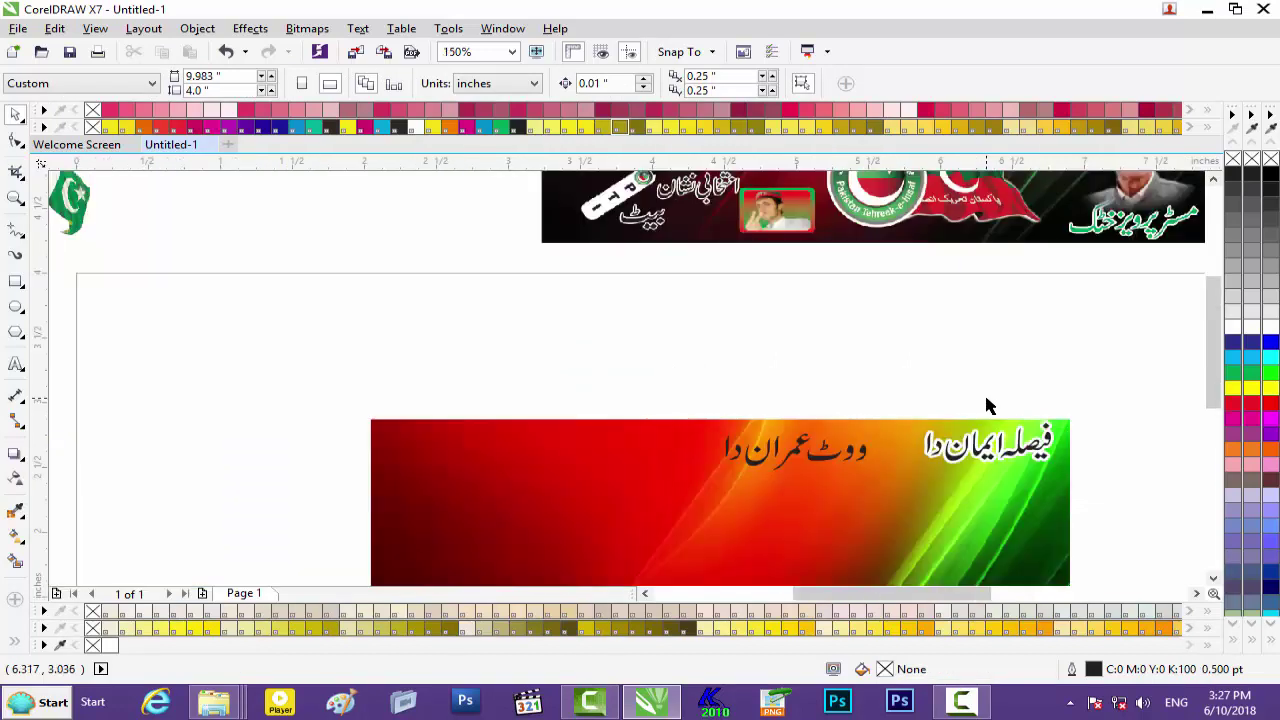
{"action": "scroll", "coordinate": [986, 398], "scroll_direction": "up", "scroll_amount": 1}
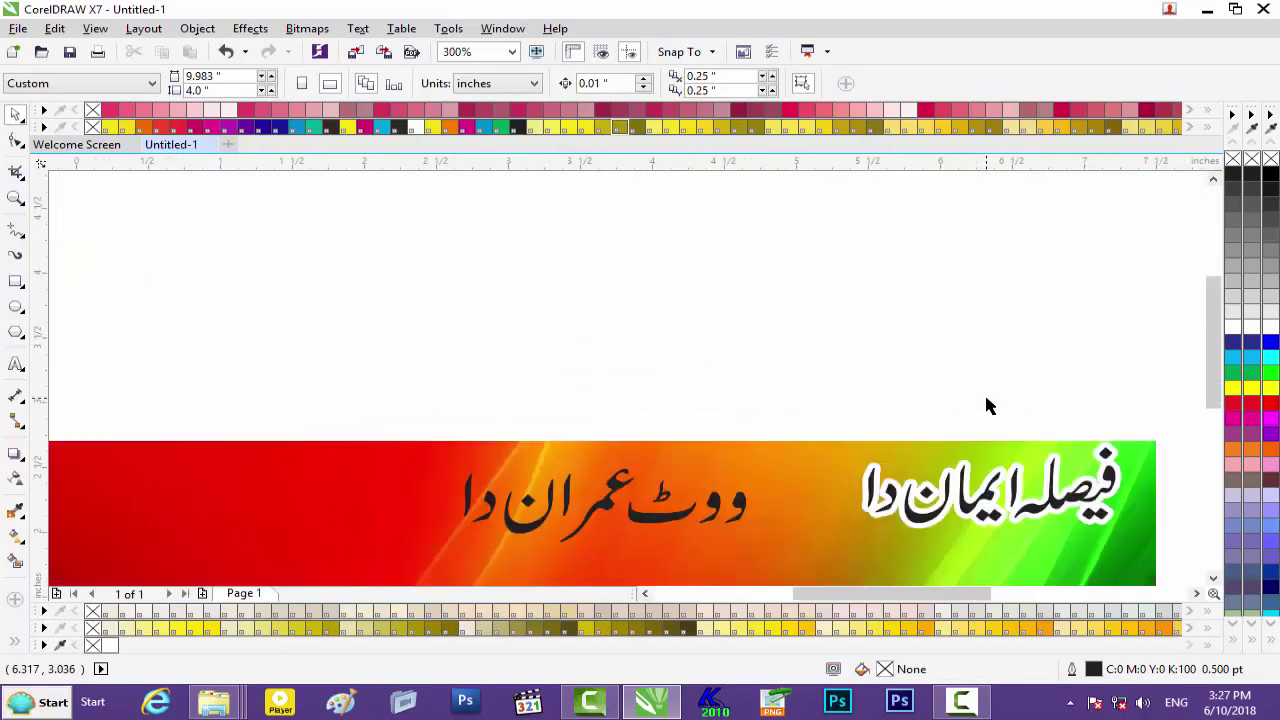
{"action": "scroll", "coordinate": [986, 405], "scroll_direction": "down", "scroll_amount": 1}
Give the slogan "ووٹ عمران دا" a white 3 pt outline with rounded corners and caps, placed behind the fill and scaling with the object.
{"action": "left_click", "coordinate": [787, 465]}
{"action": "key", "text": "F12"}
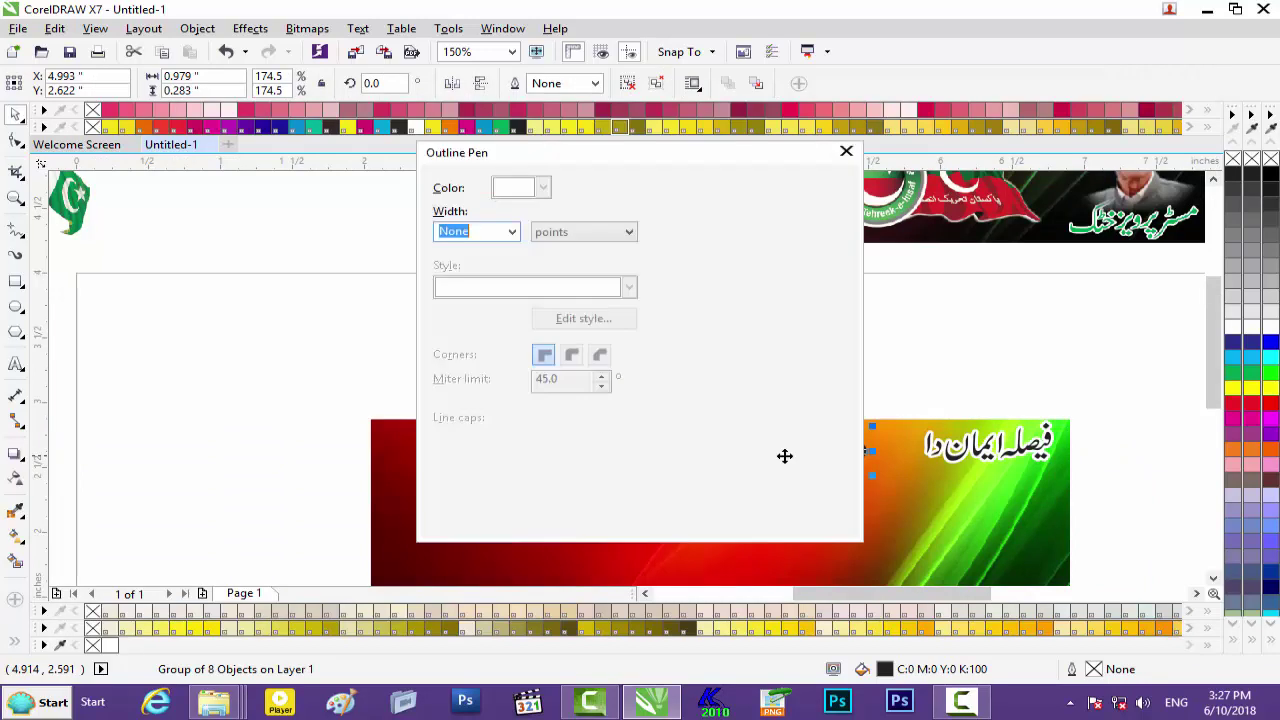
{"action": "left_click", "coordinate": [512, 233]}
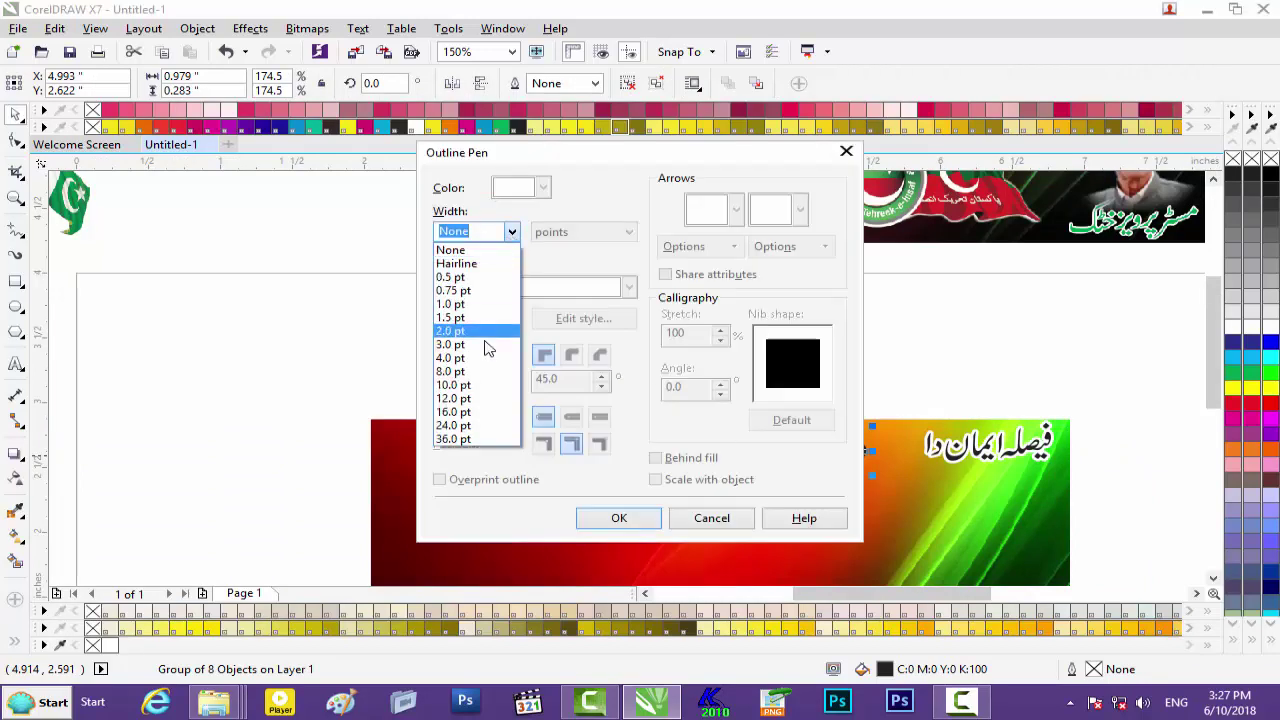
{"action": "left_click", "coordinate": [490, 331]}
{"action": "left_click", "coordinate": [543, 189]}
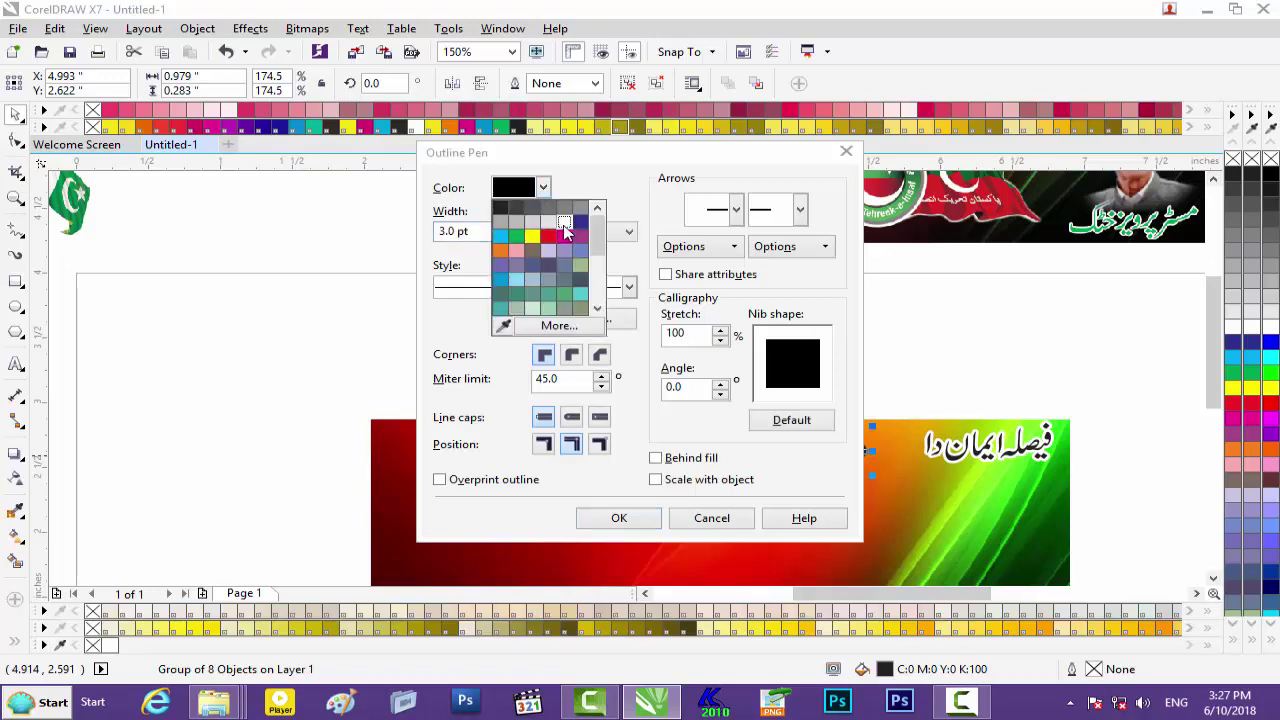
{"action": "left_click", "coordinate": [564, 224]}
{"action": "left_click", "coordinate": [571, 356]}
{"action": "left_click", "coordinate": [571, 417]}
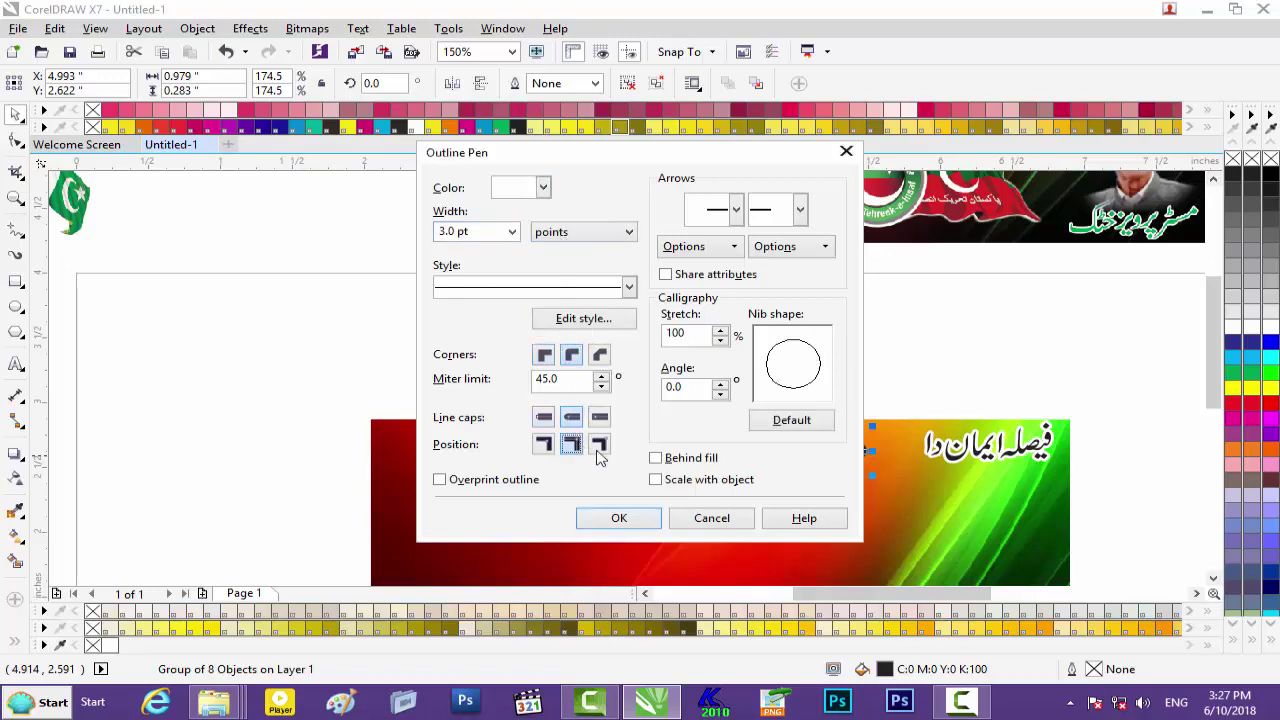
{"action": "left_click", "coordinate": [676, 461]}
{"action": "left_click", "coordinate": [680, 481]}
{"action": "left_click", "coordinate": [781, 424]}
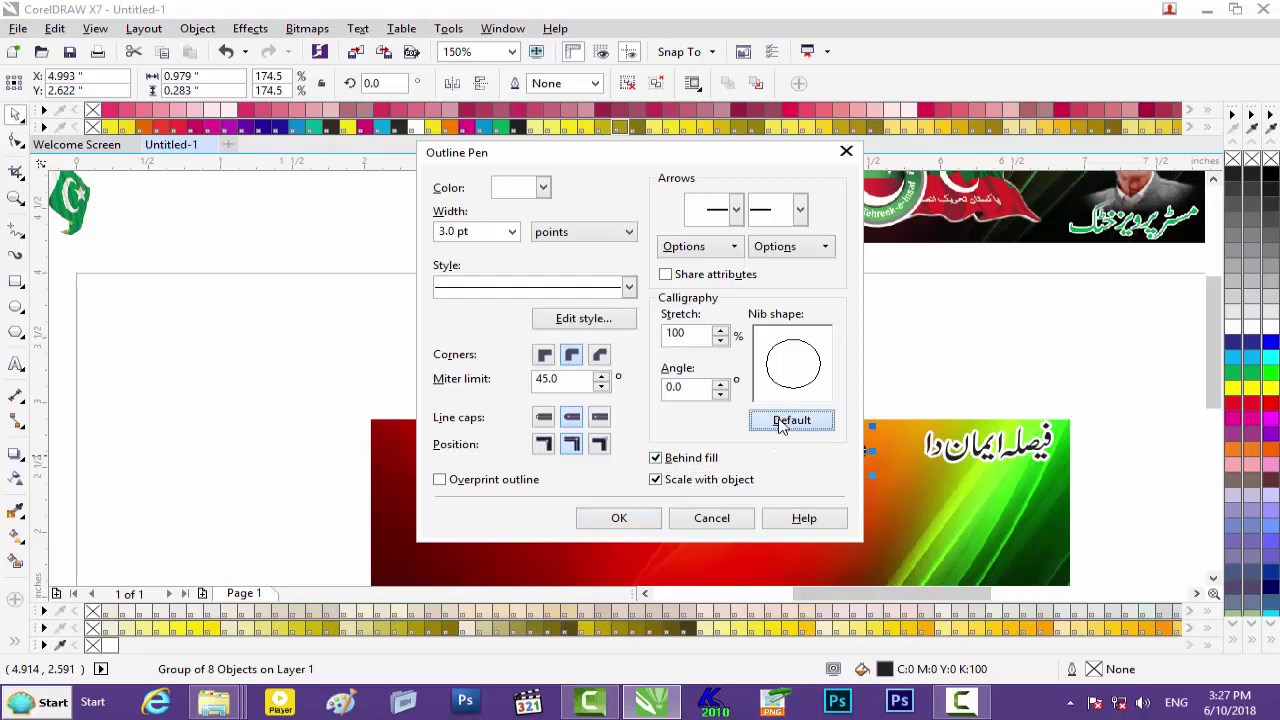
{"action": "left_click", "coordinate": [619, 518]}
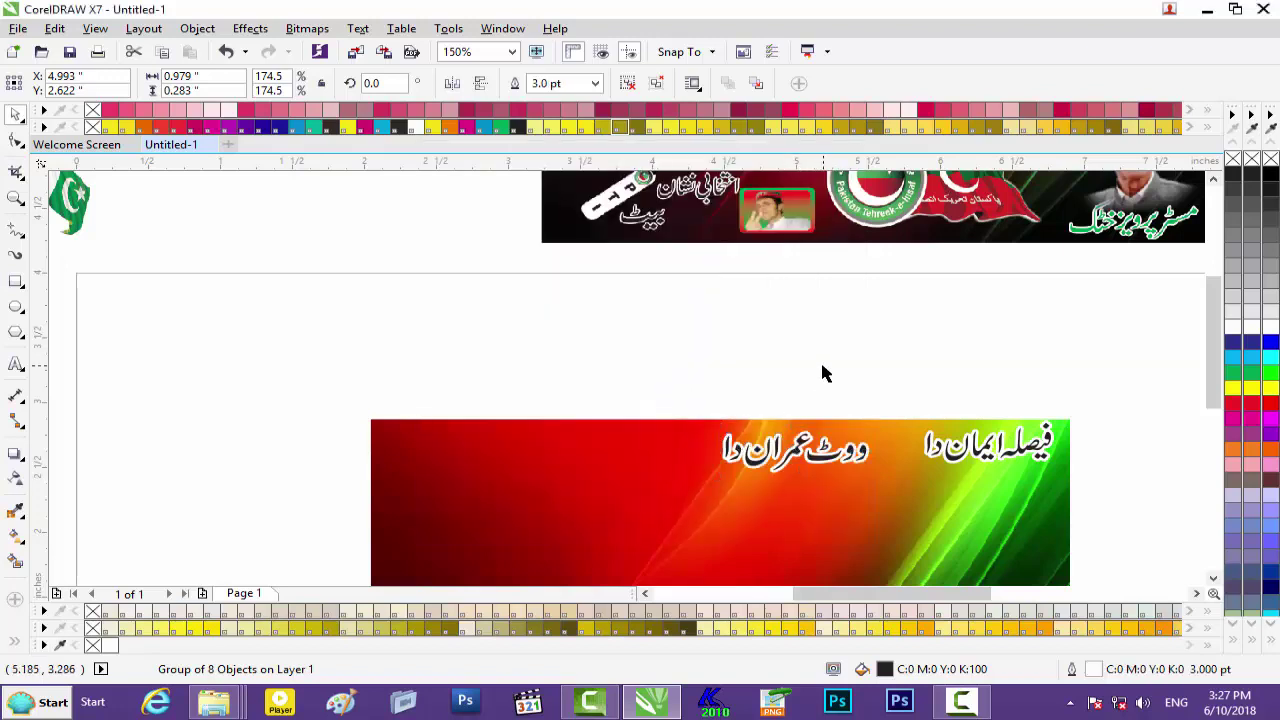
Move the long third slogan onto the background's upper-left area and enlarge it about its centre to about 1.70 by 0.24 inch.
{"action": "left_click", "coordinate": [820, 361]}
{"action": "scroll", "coordinate": [820, 361], "scroll_direction": "up", "scroll_amount": 1}
{"action": "scroll", "coordinate": [822, 368], "scroll_direction": "down", "scroll_amount": 4}
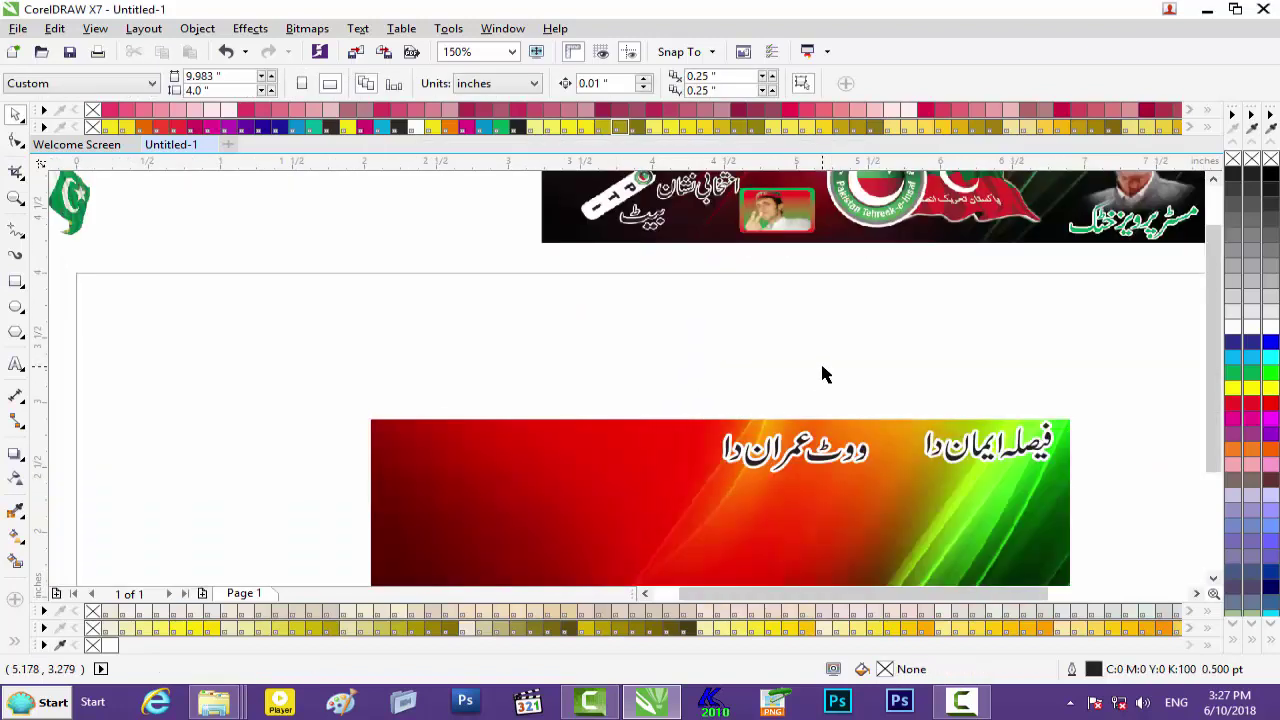
{"action": "left_click_drag", "start_coordinate": [1115, 373], "coordinate": [670, 407]}
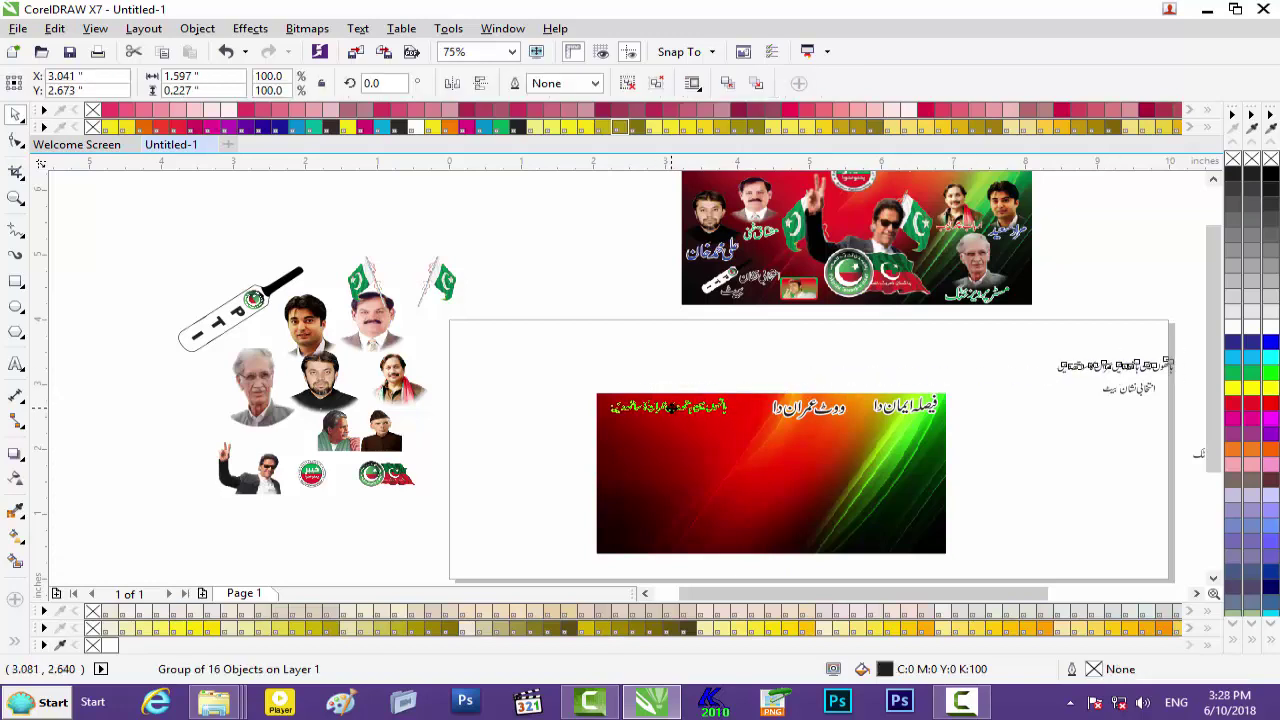
{"action": "scroll", "coordinate": [670, 407], "scroll_direction": "up", "scroll_amount": 2}
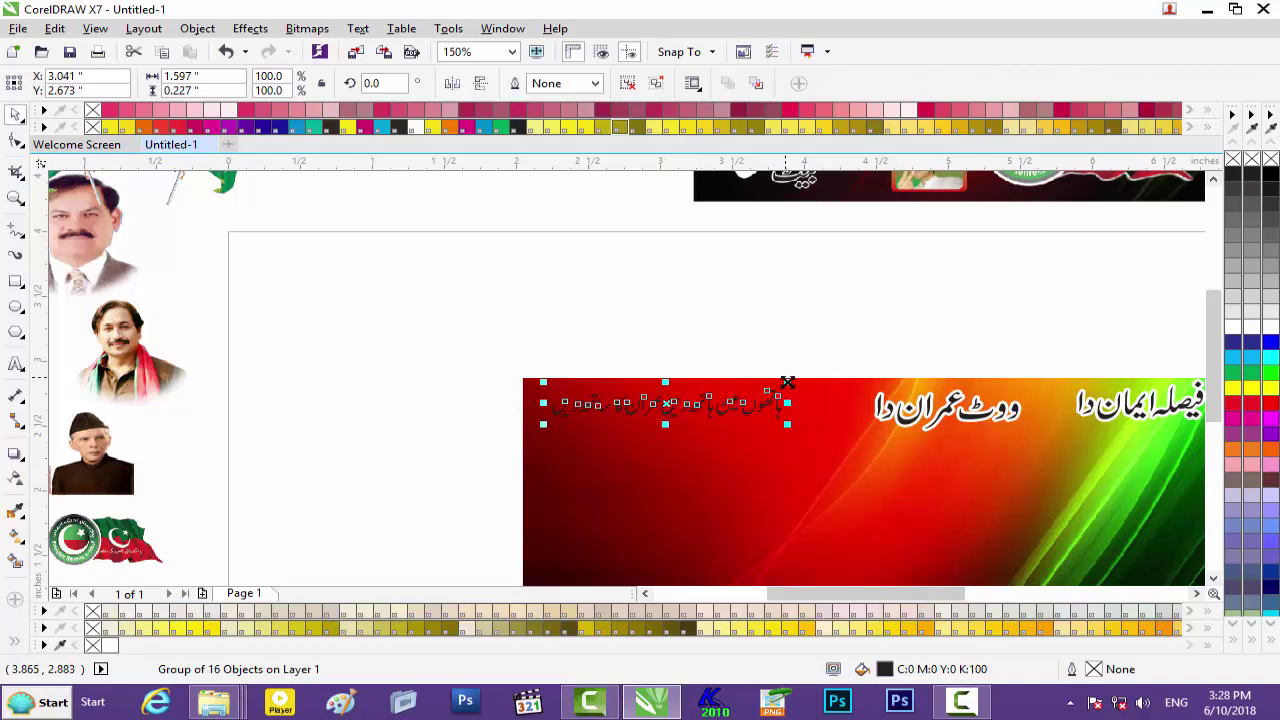
{"action": "left_click_drag", "start_coordinate": [789, 384], "coordinate": [803, 381]}
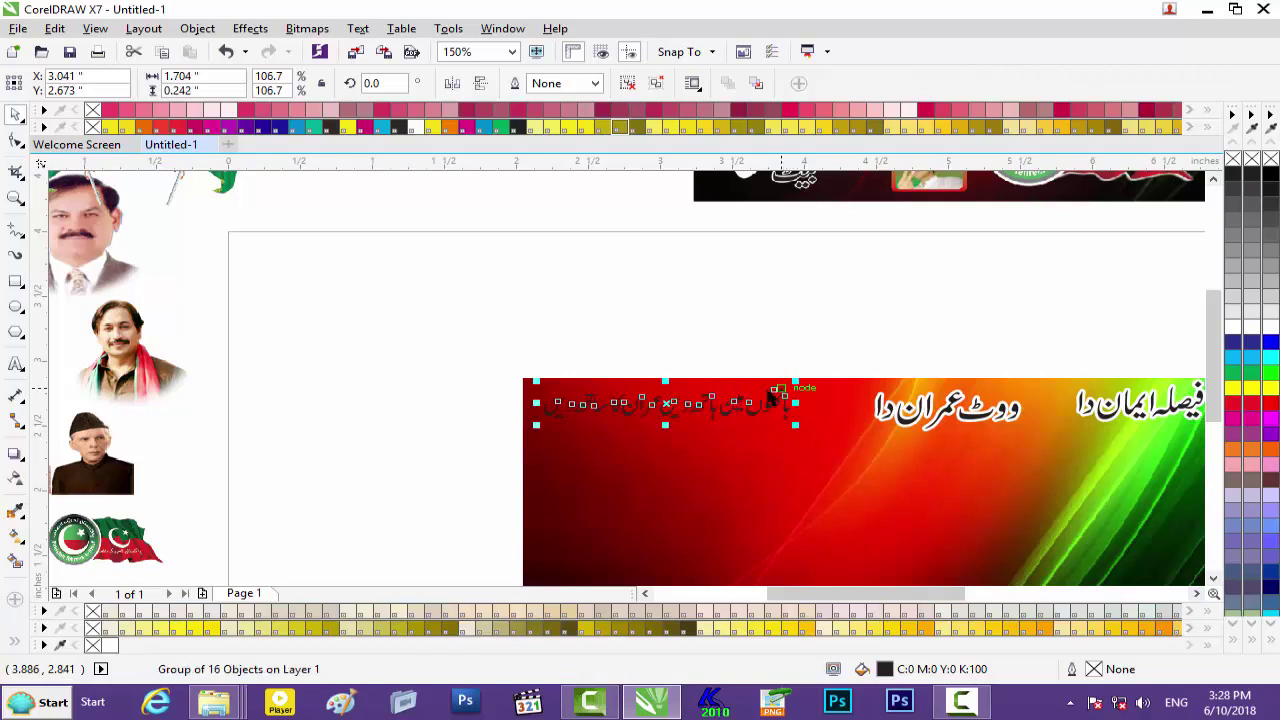
Nudge the outlined slogan "ووٹ عمران دا" 0.09 inch right and 0.02 inch up.
{"action": "left_click", "coordinate": [932, 418]}
{"action": "key", "text": "Right"}
{"action": "key", "text": "Right"}
{"action": "key", "text": "Right"}
{"action": "key", "text": "Right"}
{"action": "key", "text": "Right"}
{"action": "key", "text": "Right"}
{"action": "key", "text": "Right"}
{"action": "key", "text": "Right"}
{"action": "key", "text": "Up"}
{"action": "key", "text": "Up"}
{"action": "key", "text": "Right"}
Nudge the long slogan in the background's upper-left area 0.07 inch left and 0.01 inch up.
{"action": "left_click", "coordinate": [755, 410]}
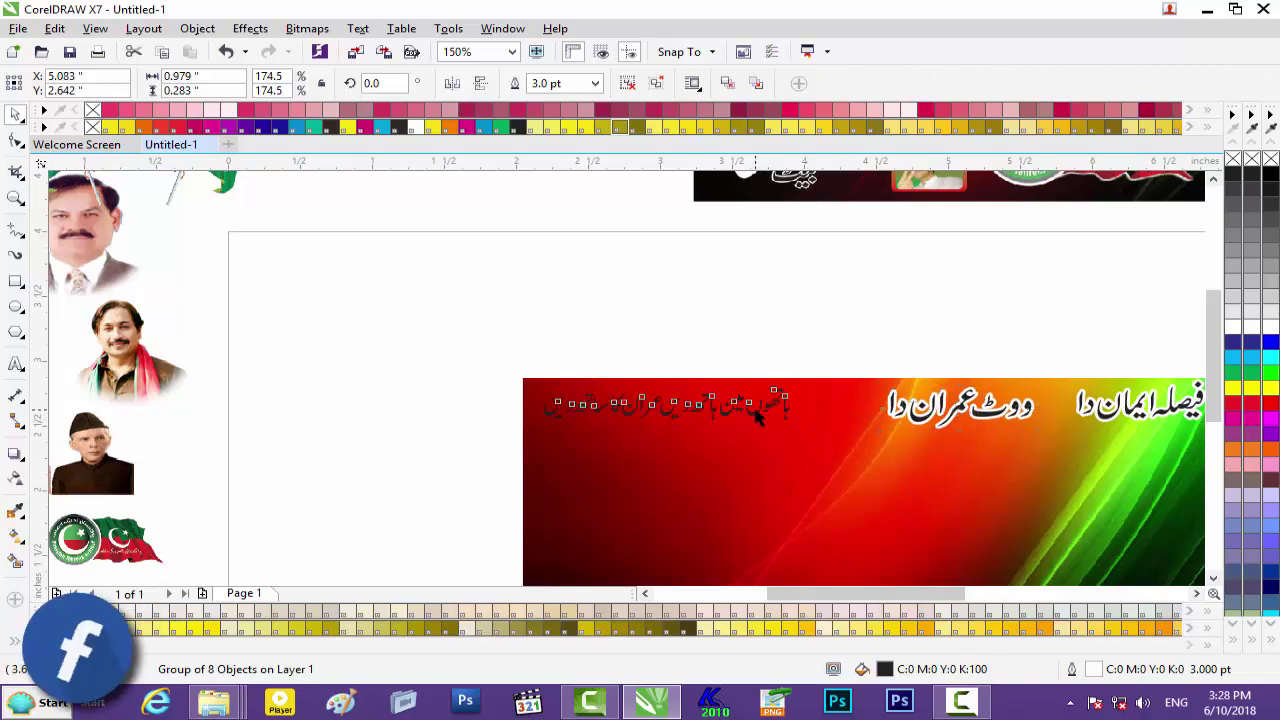
{"action": "left_click", "coordinate": [757, 414]}
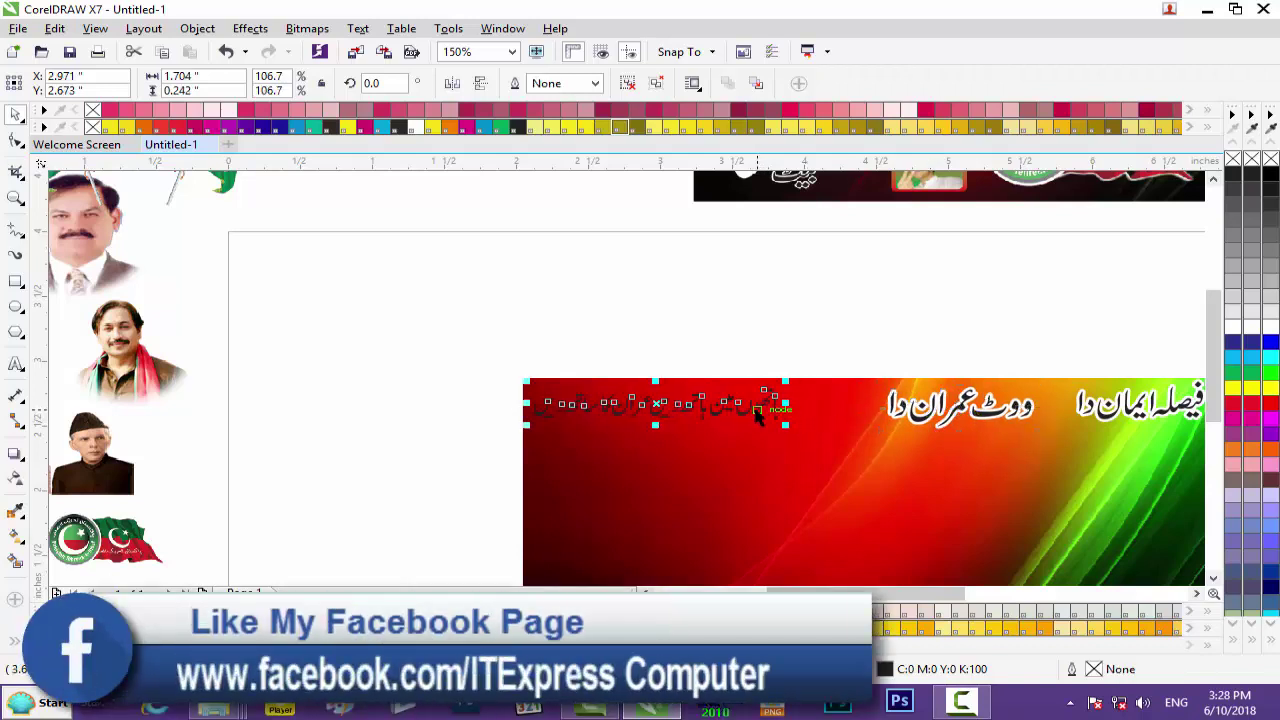
{"action": "key", "text": "Up"}
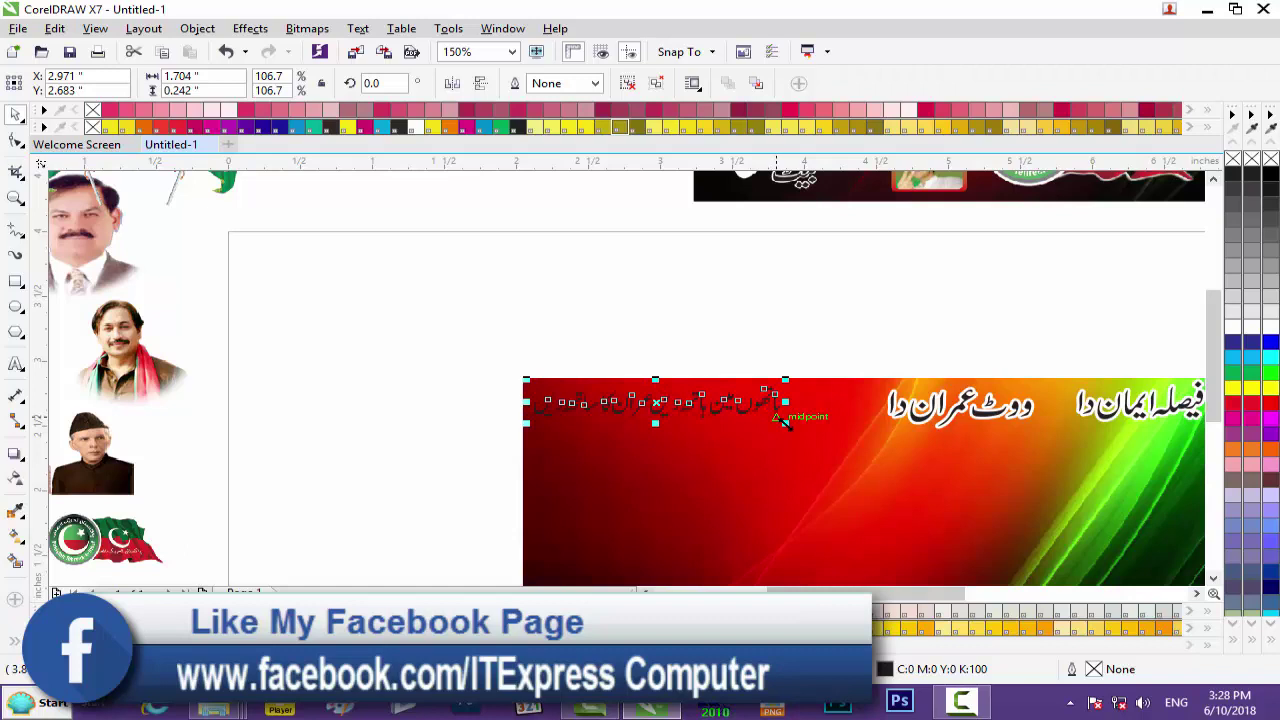
Enlarge the long slogan in the background's upper-left area about its centre to about 1.84 by 0.26 inch and nudge it 0.03 inch right.
{"action": "left_click_drag", "start_coordinate": [784, 420], "coordinate": [793, 428]}
{"action": "key", "text": "Right"}
{"action": "key", "text": "Right"}
{"action": "key", "text": "Right"}
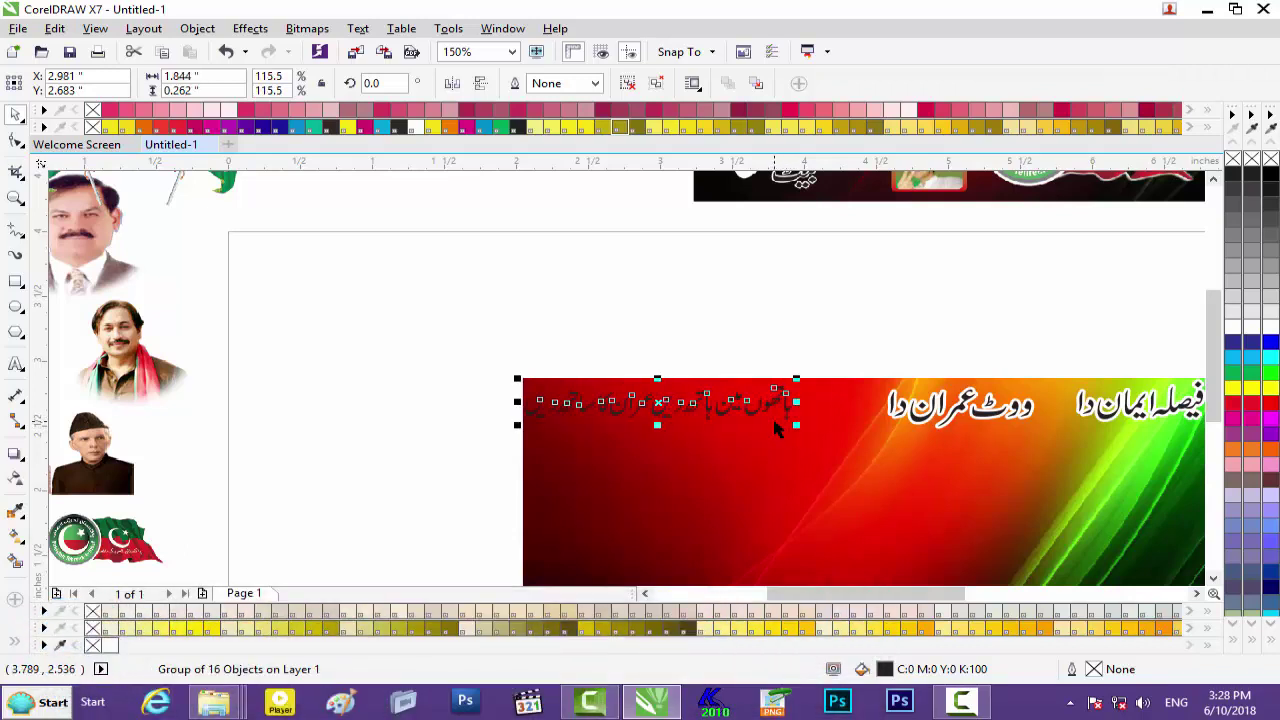
{"action": "left_click", "coordinate": [819, 321]}
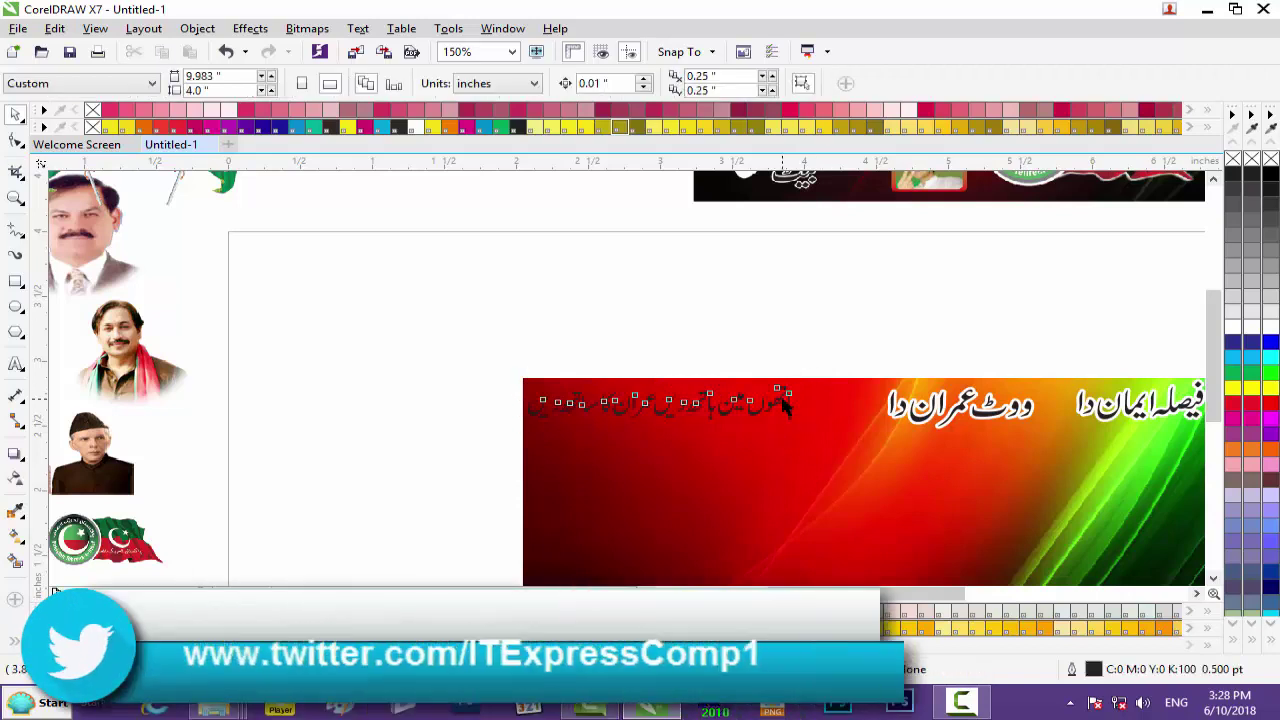
Give the long slogan a white 3 pt outline with rounded corners and caps, placed behind the fill and scaling with the object.
{"action": "left_click", "coordinate": [798, 394]}
{"action": "key", "text": "F12"}
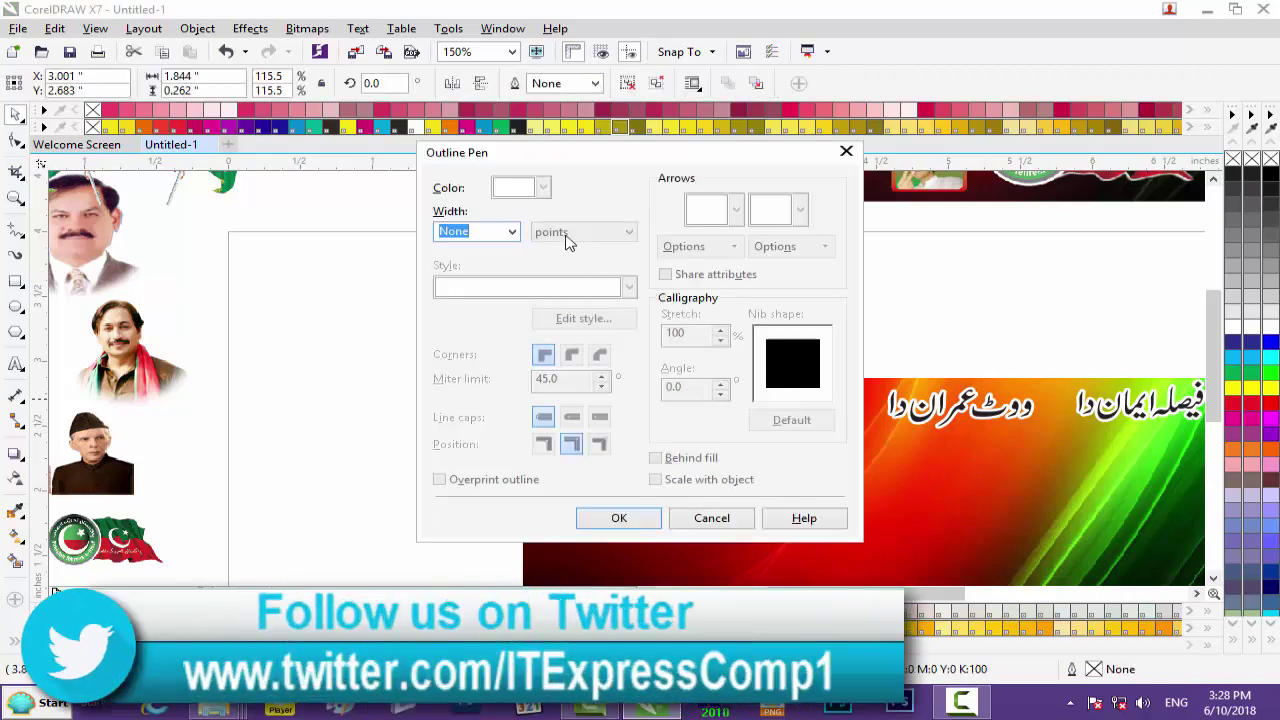
{"action": "left_click", "coordinate": [513, 232]}
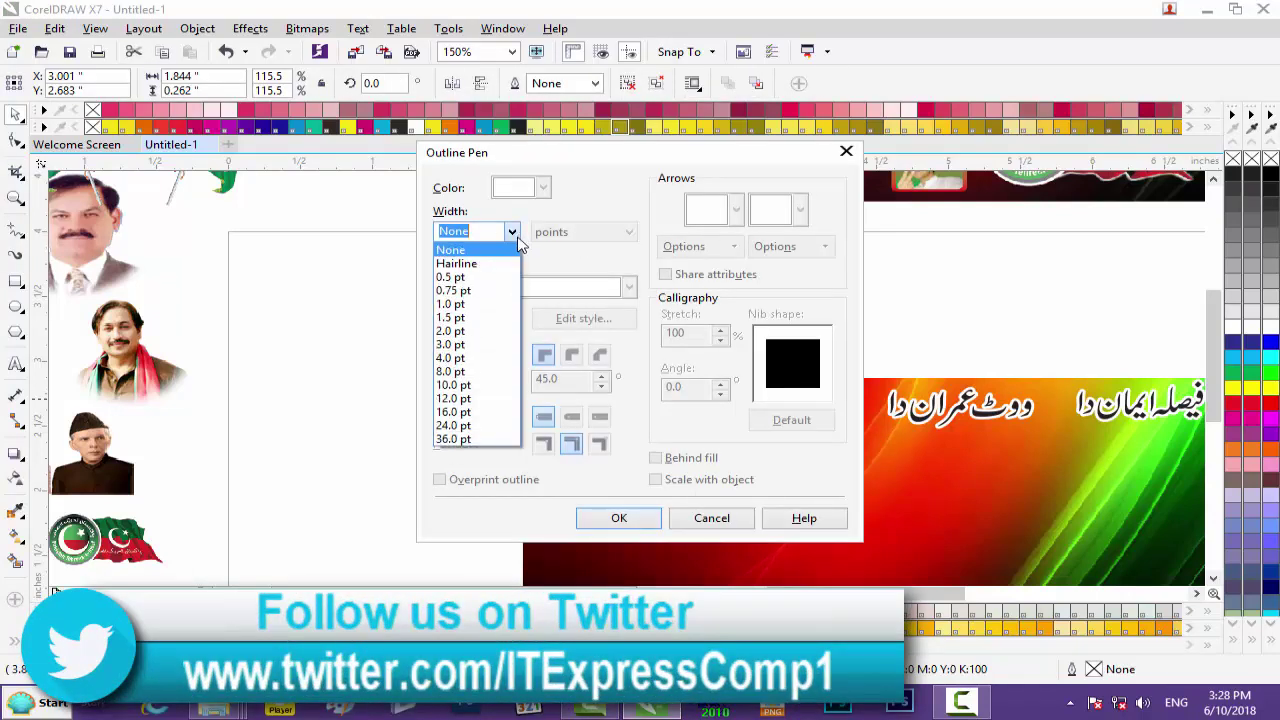
{"action": "left_click", "coordinate": [487, 346]}
{"action": "left_click", "coordinate": [543, 187]}
{"action": "left_click", "coordinate": [572, 300]}
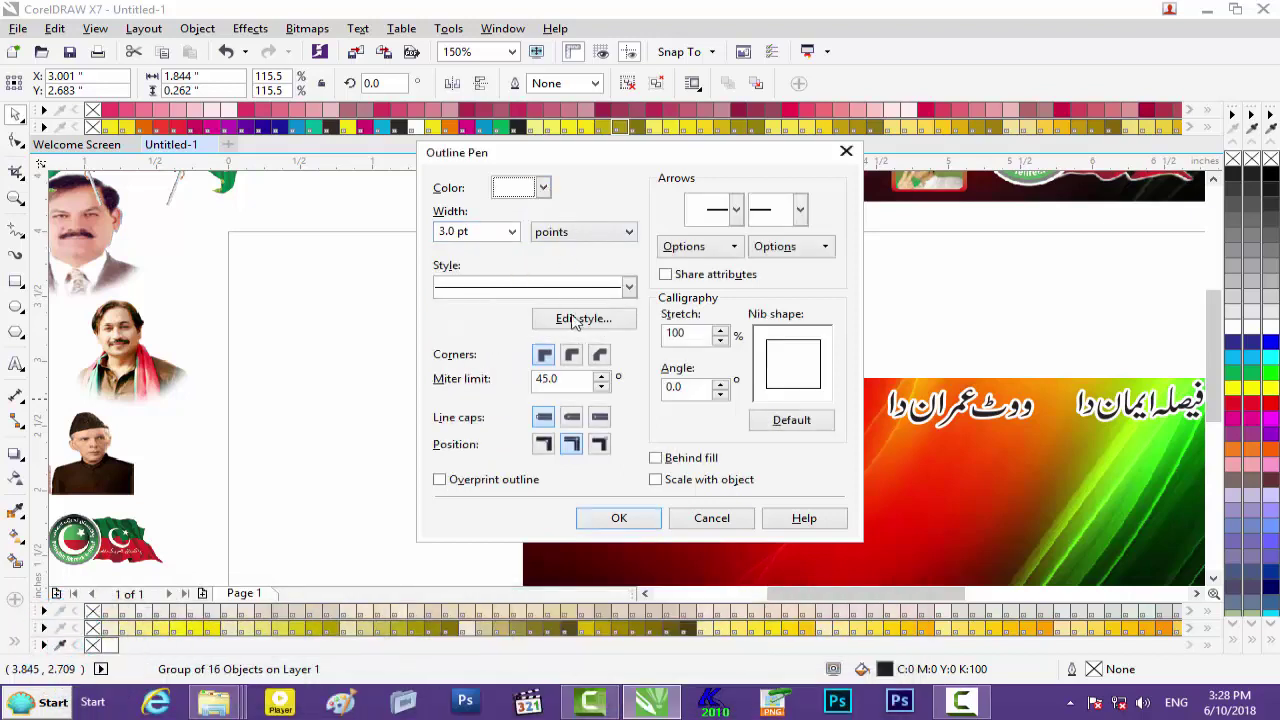
{"action": "left_click", "coordinate": [571, 354]}
{"action": "left_click", "coordinate": [571, 444]}
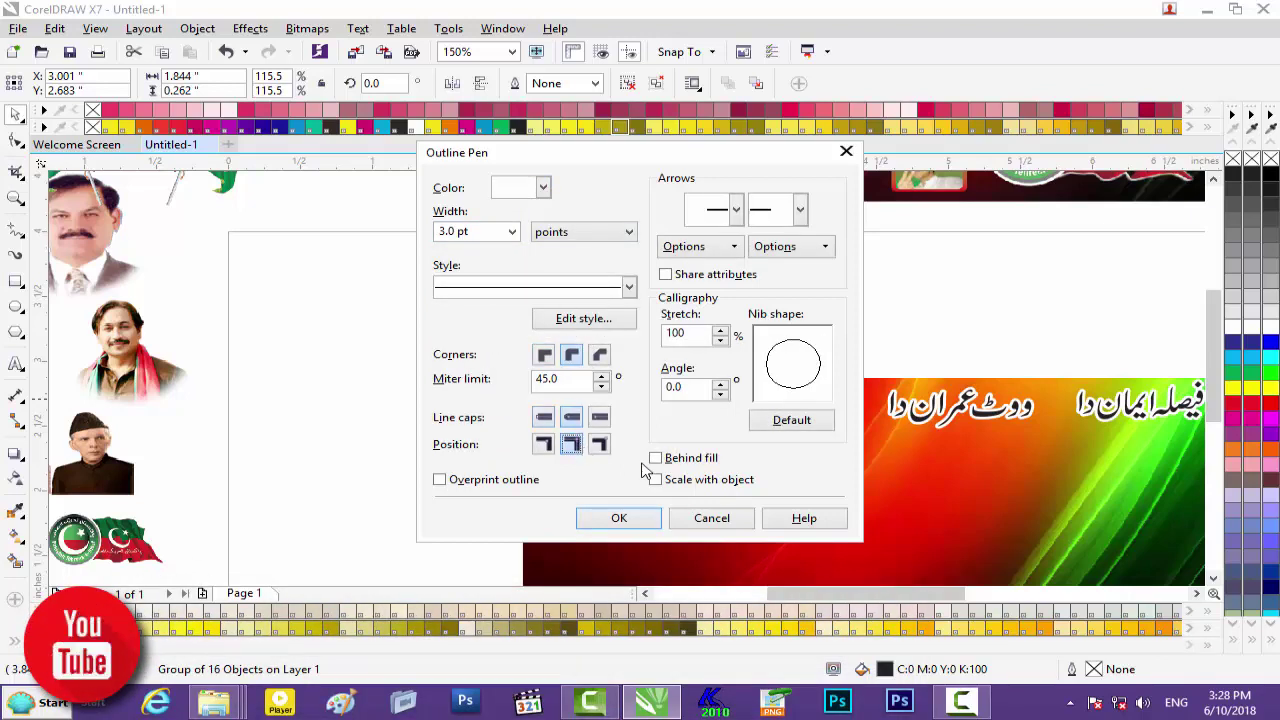
{"action": "left_click", "coordinate": [697, 459]}
{"action": "left_click", "coordinate": [690, 479]}
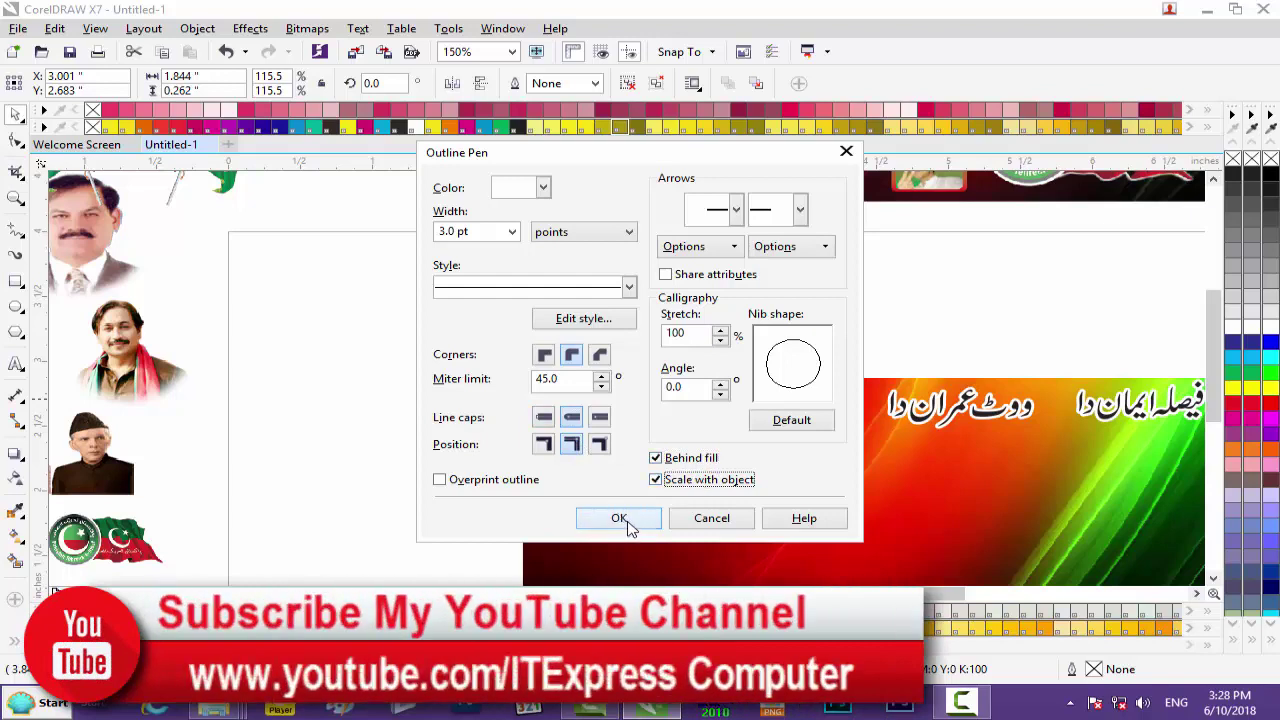
{"action": "left_click", "coordinate": [620, 518]}
{"action": "left_click", "coordinate": [534, 363]}
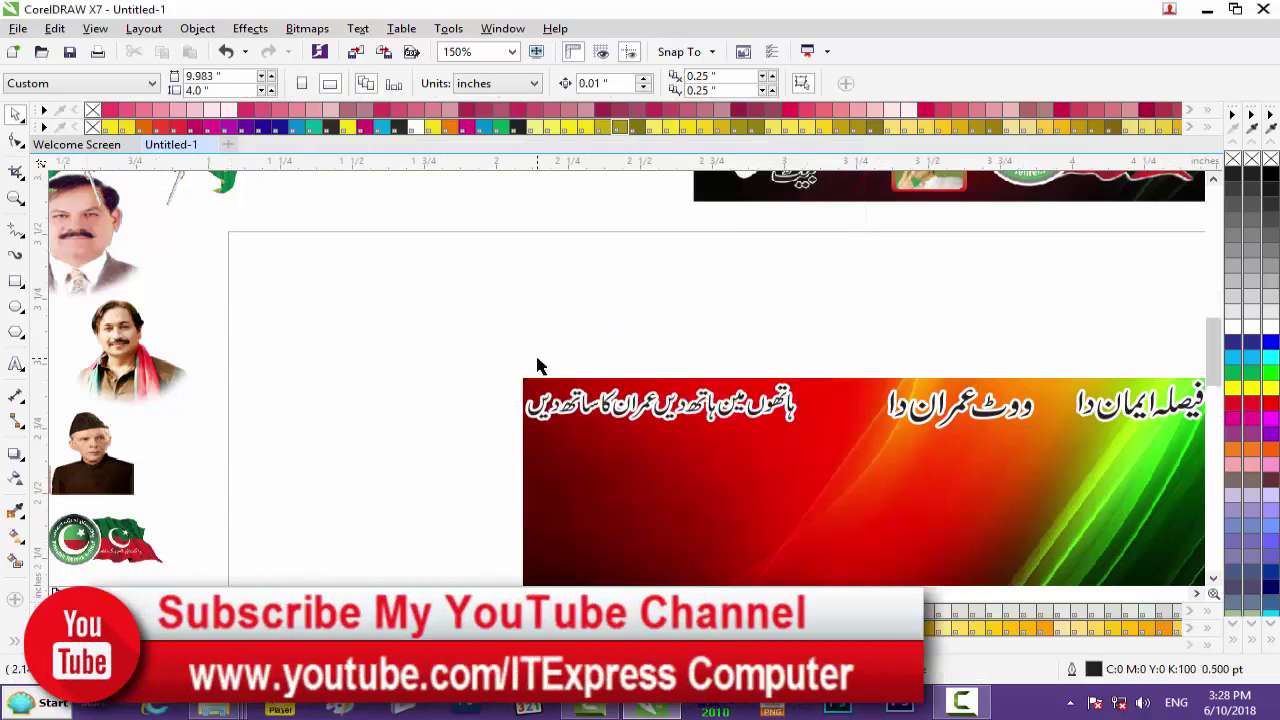
{"action": "scroll", "coordinate": [537, 366], "scroll_direction": "up", "scroll_amount": 2}
{"action": "scroll", "coordinate": [537, 366], "scroll_direction": "down", "scroll_amount": 4}
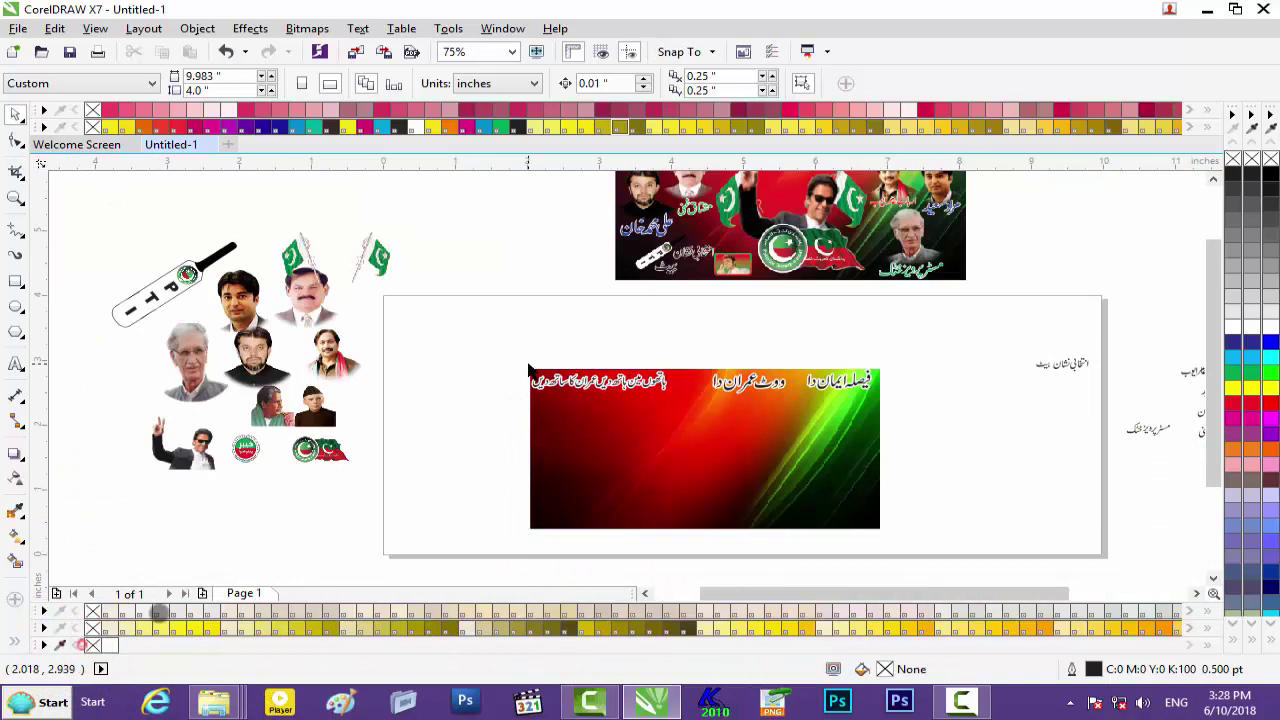
{"action": "scroll", "coordinate": [1210, 374], "scroll_direction": "up", "scroll_amount": 3}
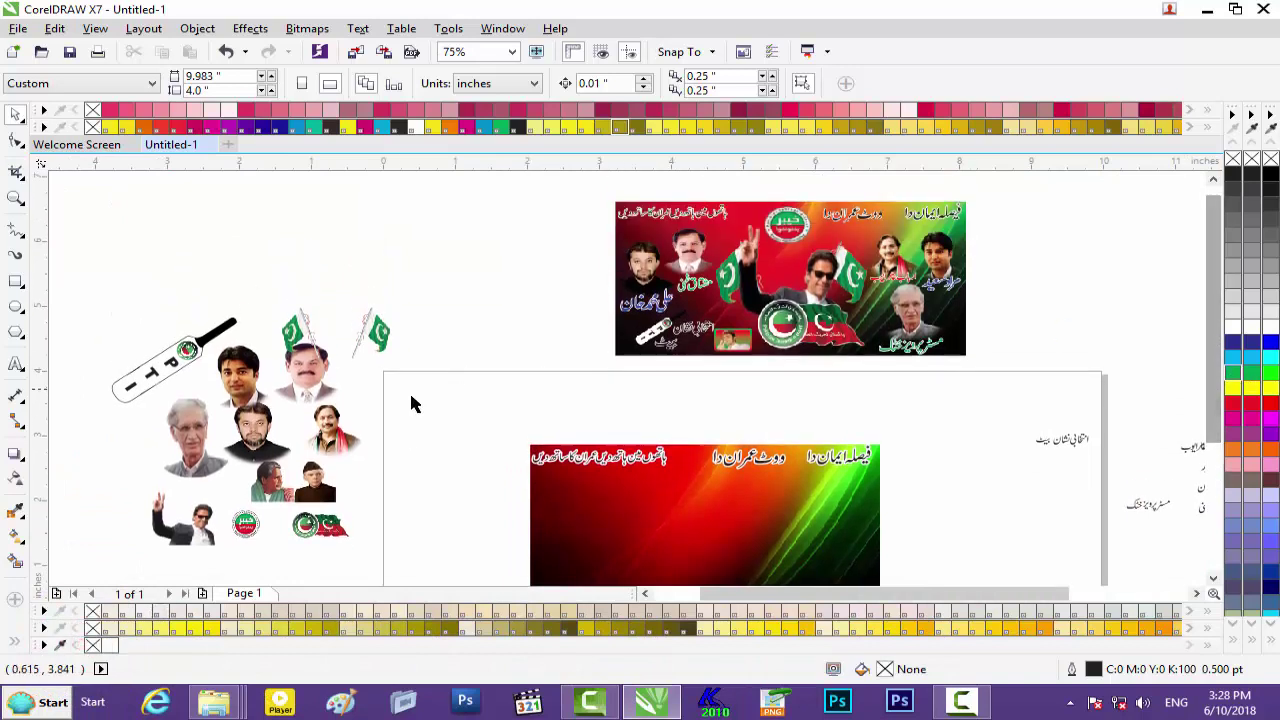
{"action": "mouse_move", "coordinate": [245, 523]}
{"action": "left_mouse_down"}
{"action": "mouse_move", "coordinate": [430, 523]}
{"action": "mouse_move", "coordinate": [250, 523]}
{"action": "left_mouse_up"}
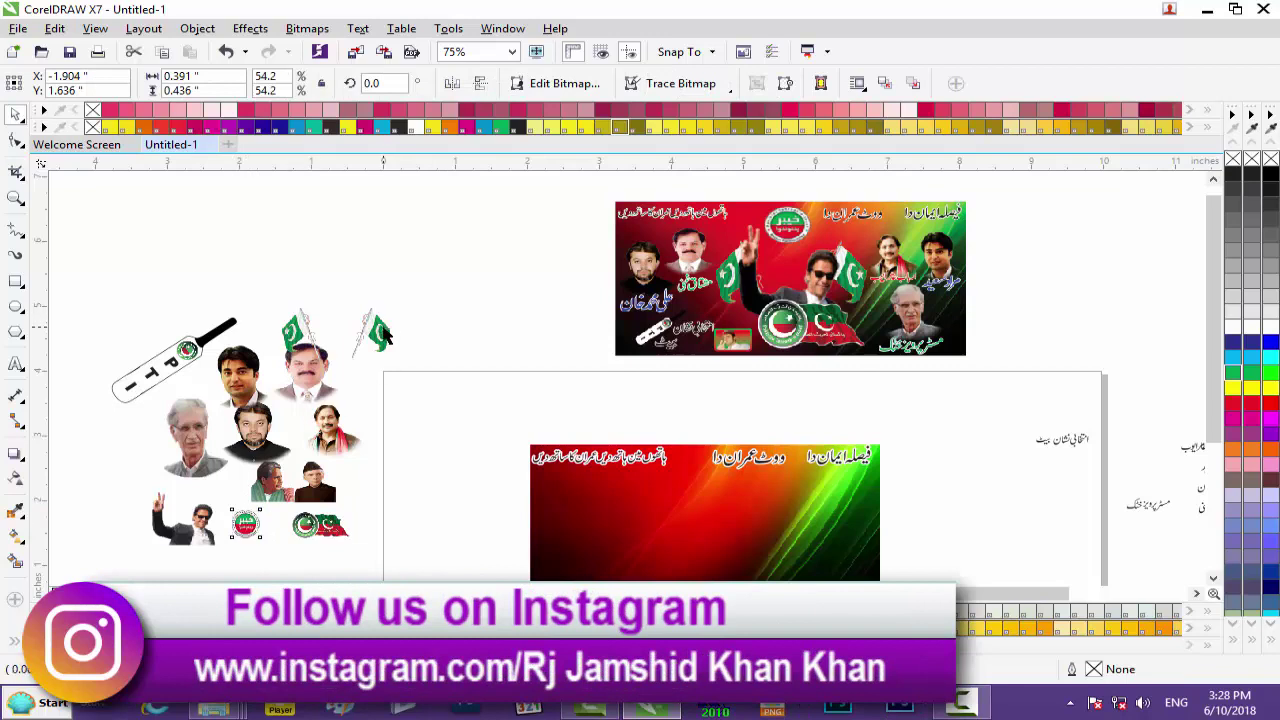
{"action": "left_click", "coordinate": [16, 307]}
{"action": "left_click_drag", "start_coordinate": [323, 246], "coordinate": [389, 297]}
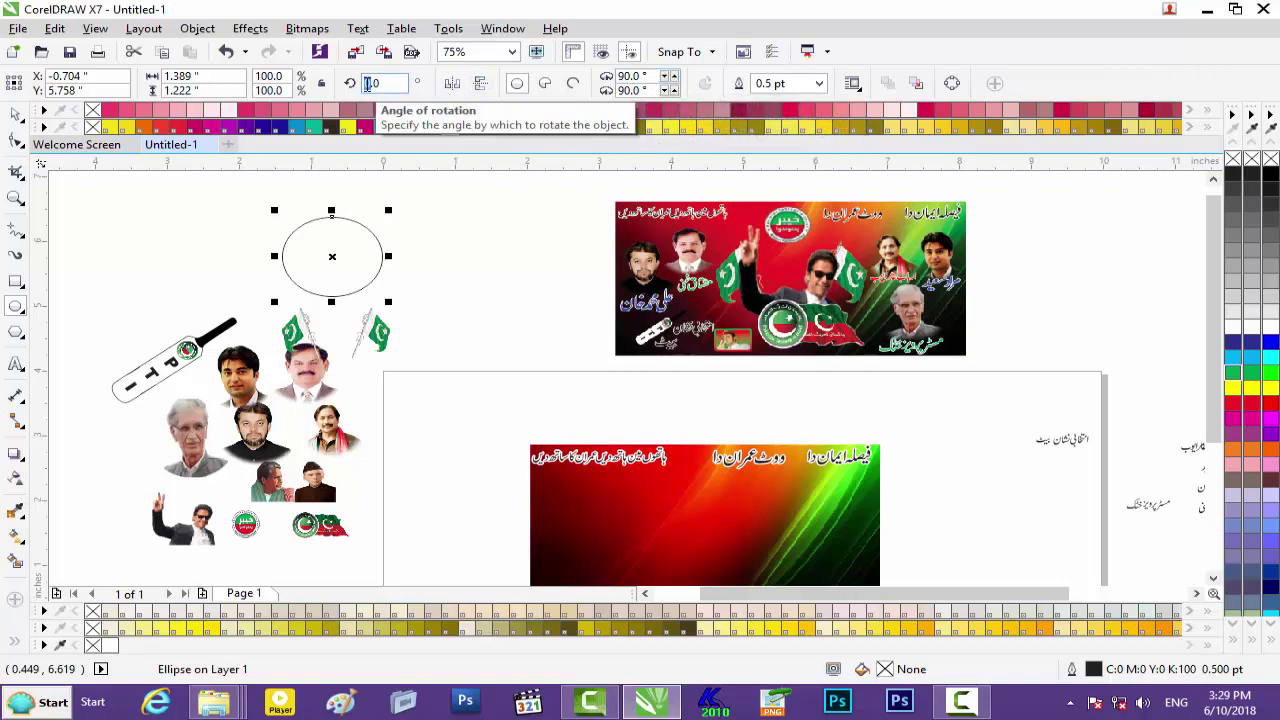
{"action": "left_click", "coordinate": [457, 198]}
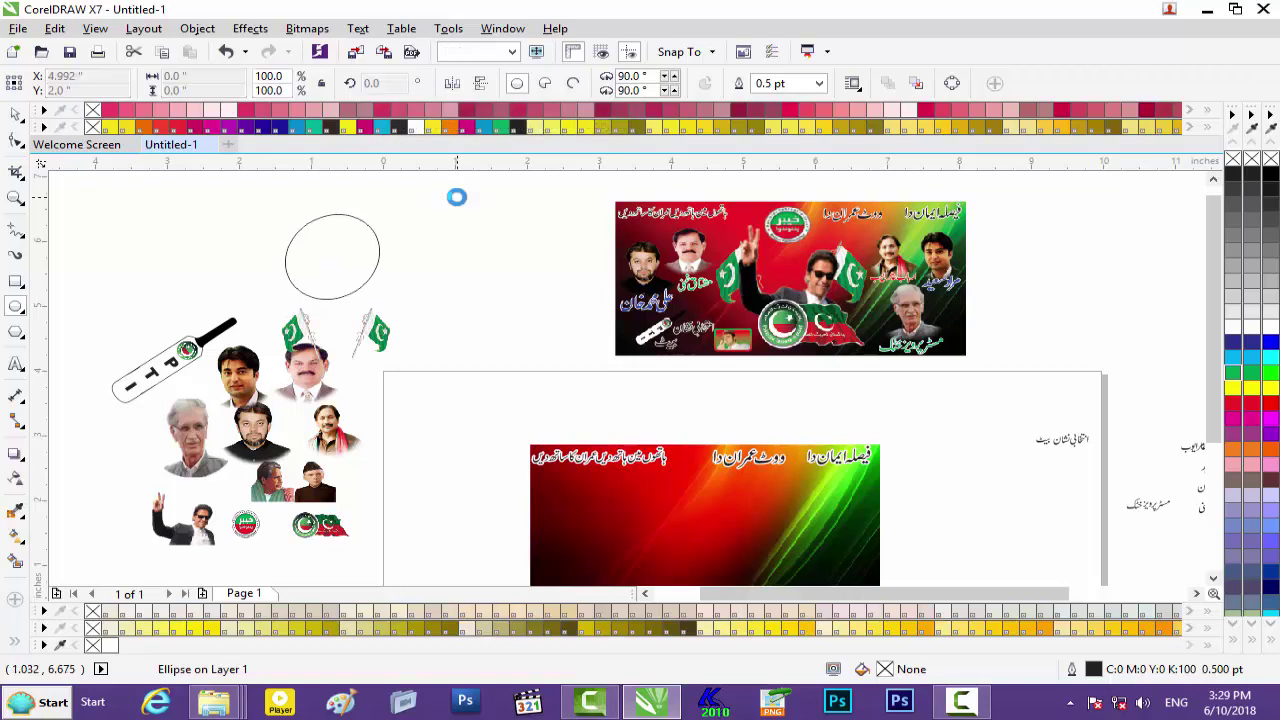
{"action": "left_click", "coordinate": [16, 116]}
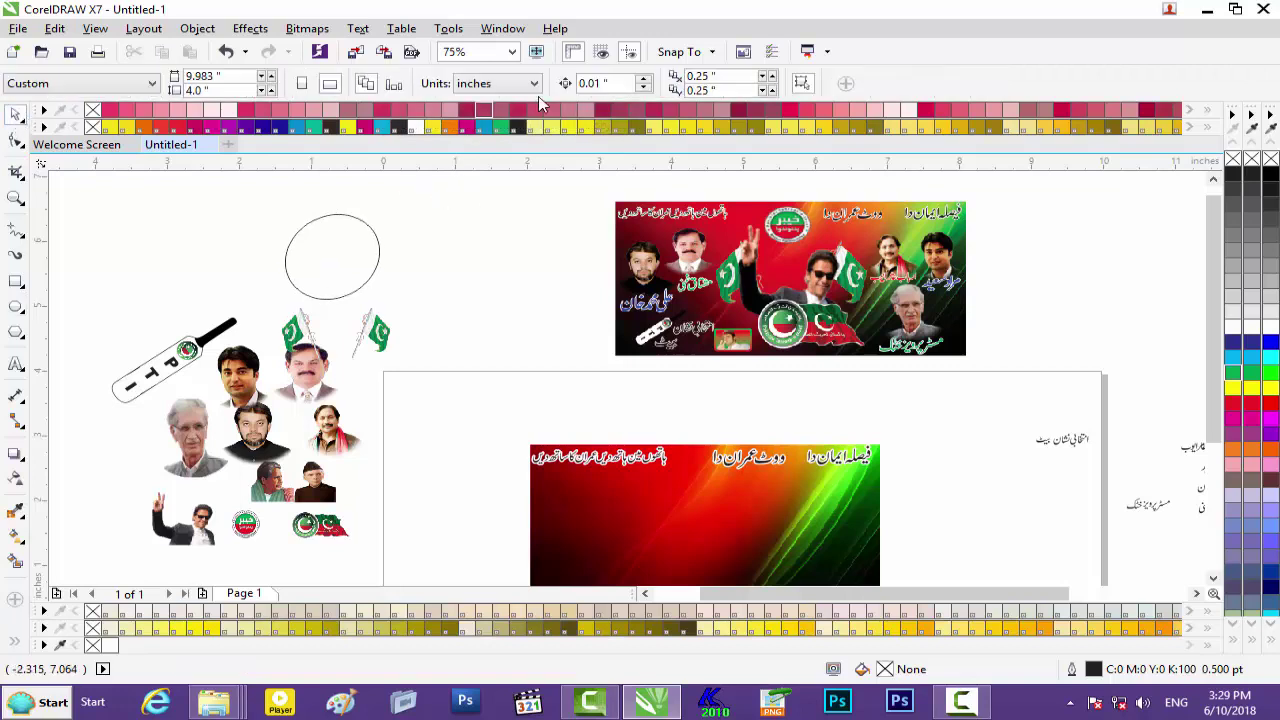
{"action": "left_click", "coordinate": [376, 238]}
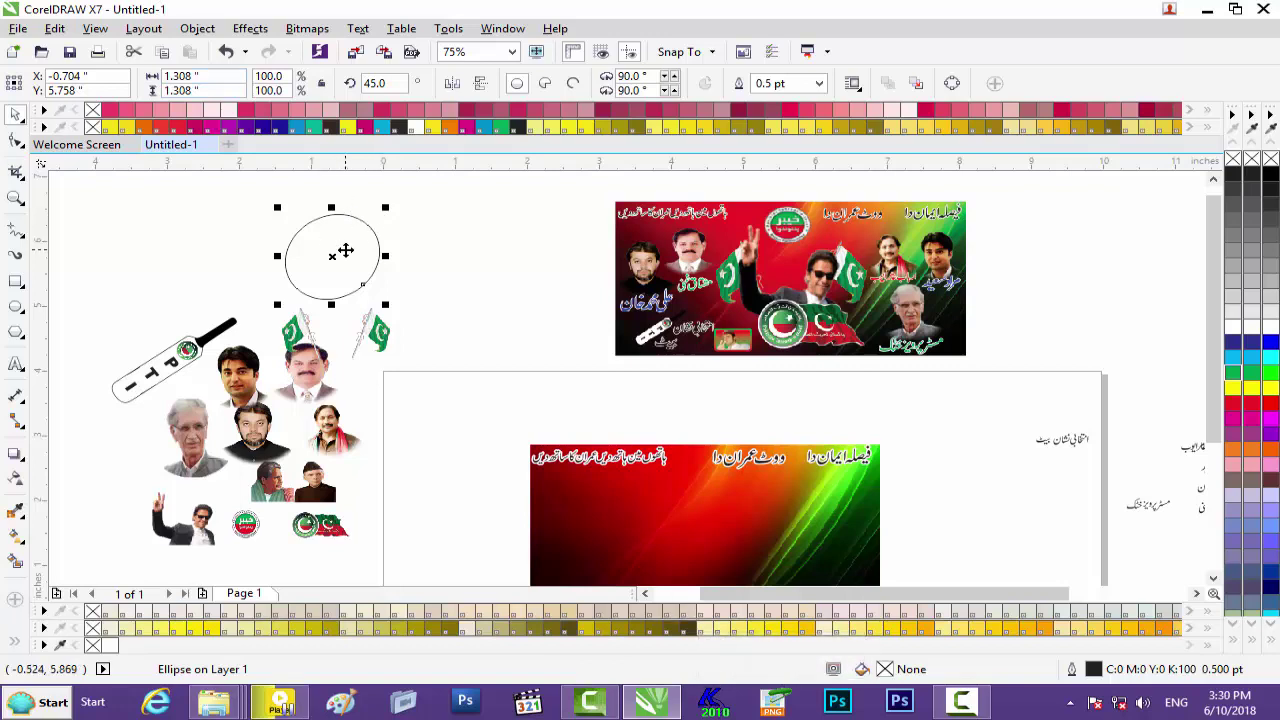
{"action": "key", "text": "Delete"}
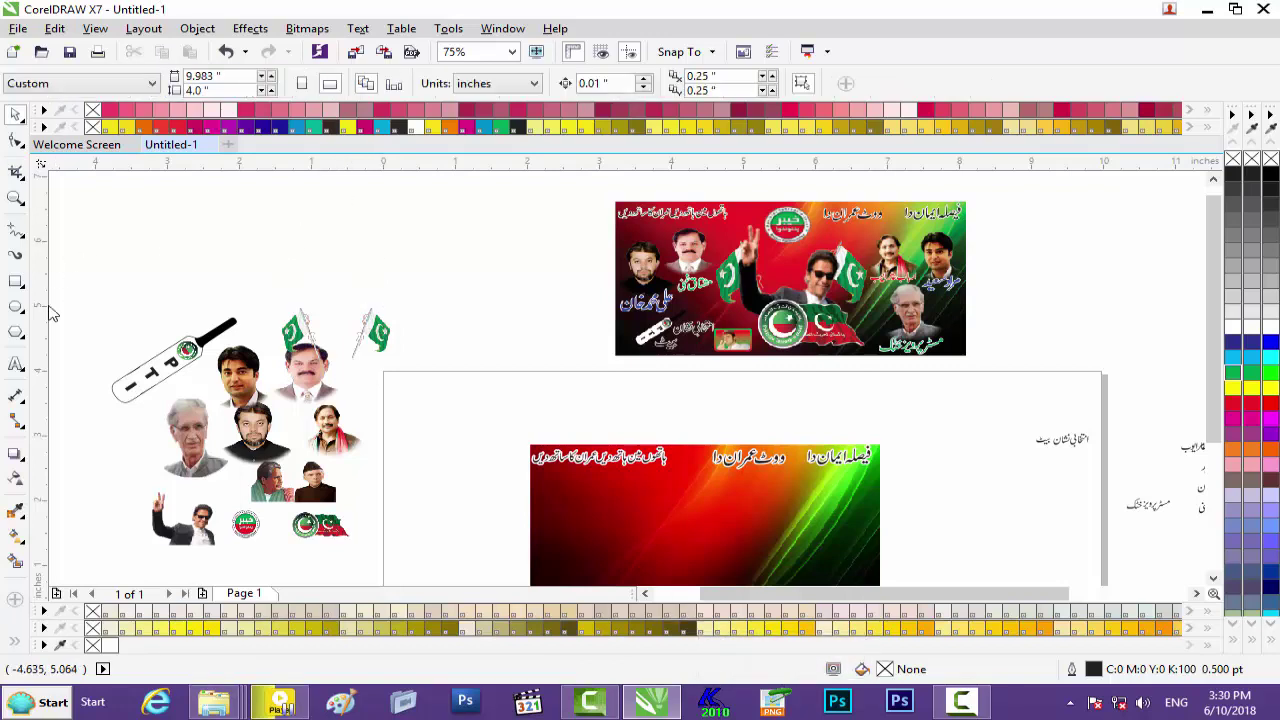
Draw a star about 1.41 by 1.04 inch in the empty area above the flags, with 15 points and sharpness 15.
{"action": "left_click", "coordinate": [23, 341]}
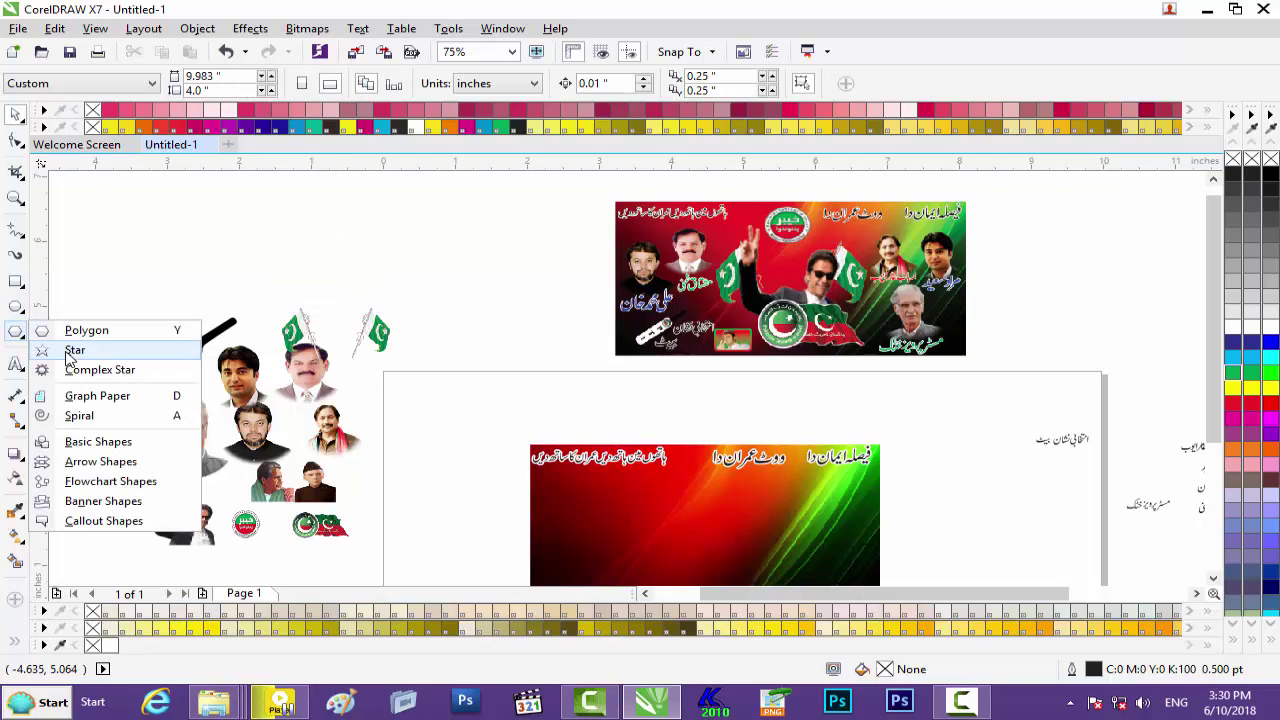
{"action": "left_click", "coordinate": [71, 350]}
{"action": "mouse_move", "coordinate": [288, 206]}
{"action": "left_mouse_down"}
{"action": "mouse_move", "coordinate": [371, 277]}
{"action": "mouse_move", "coordinate": [402, 285]}
{"action": "left_mouse_up"}
{"action": "left_click_drag", "start_coordinate": [546, 84], "coordinate": [522, 86]}
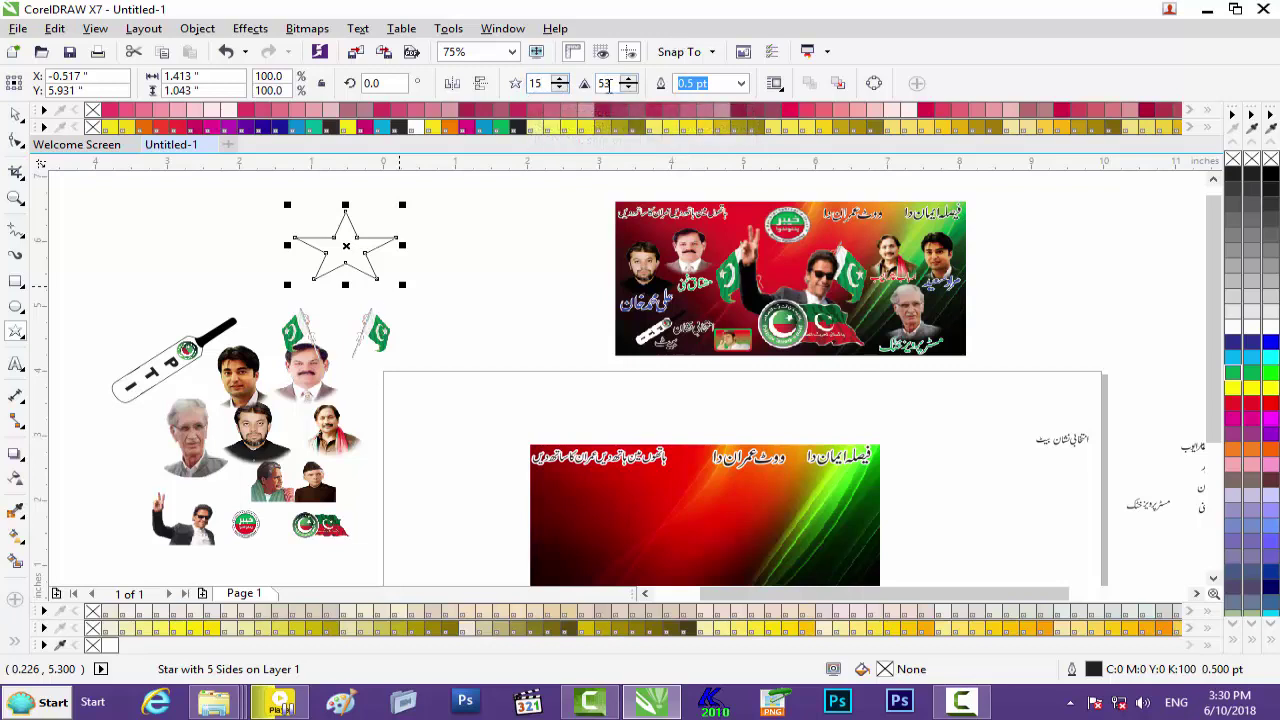
{"action": "left_click_drag", "start_coordinate": [609, 85], "coordinate": [588, 86]}
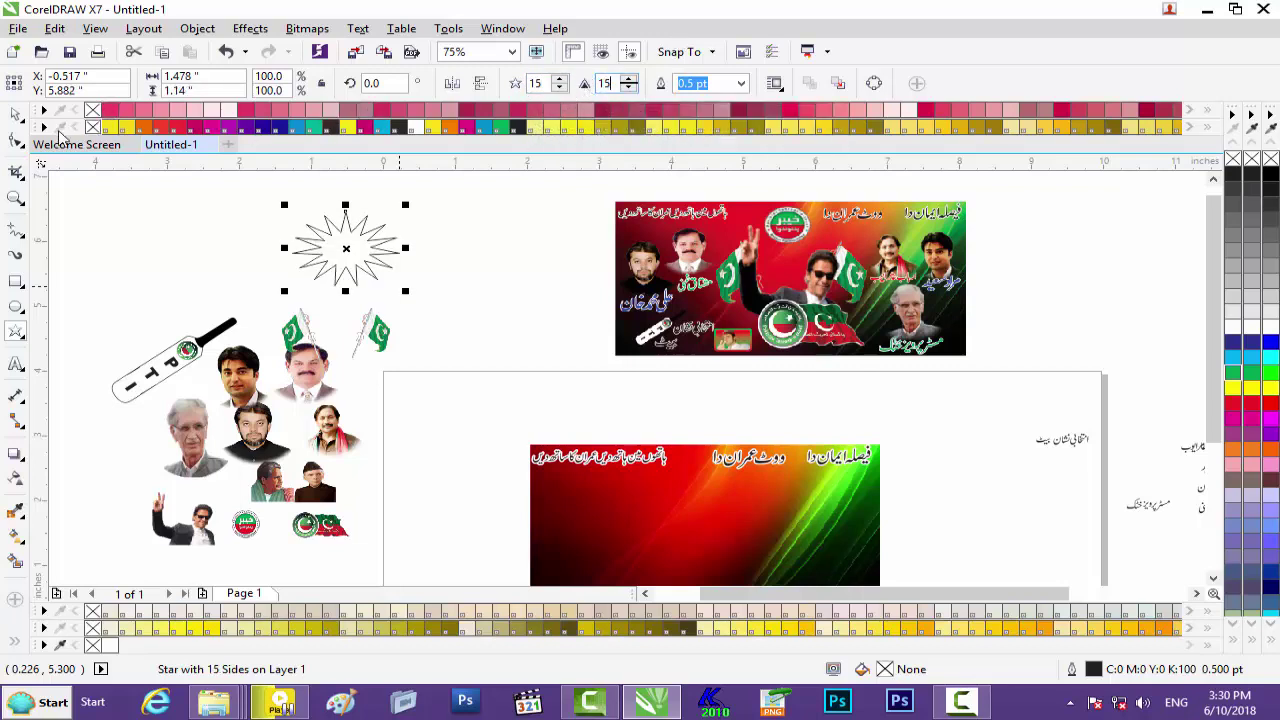
{"action": "left_click", "coordinate": [13, 116]}
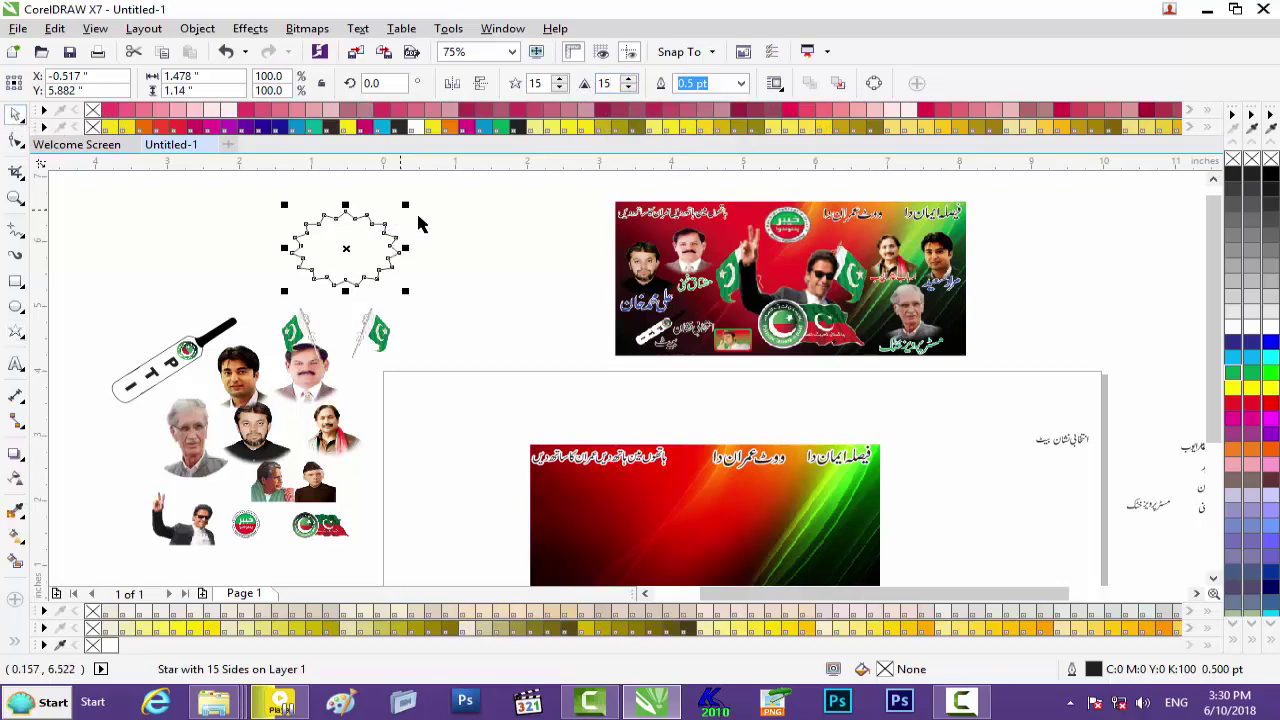
Move the 15-point star to the empty space between the flags and the reference banner and fill it with green.
{"action": "scroll", "coordinate": [348, 259], "scroll_direction": "up", "scroll_amount": 2}
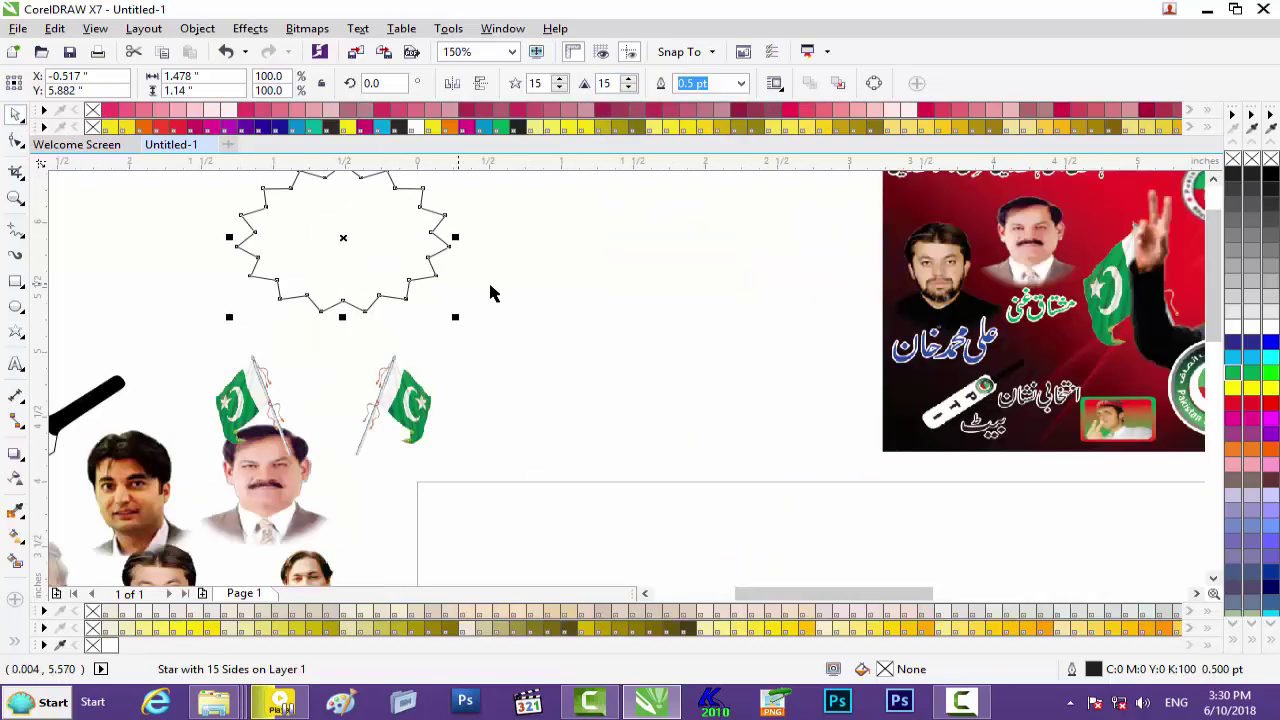
{"action": "left_click", "coordinate": [418, 210]}
{"action": "left_click_drag", "start_coordinate": [418, 210], "coordinate": [647, 293]}
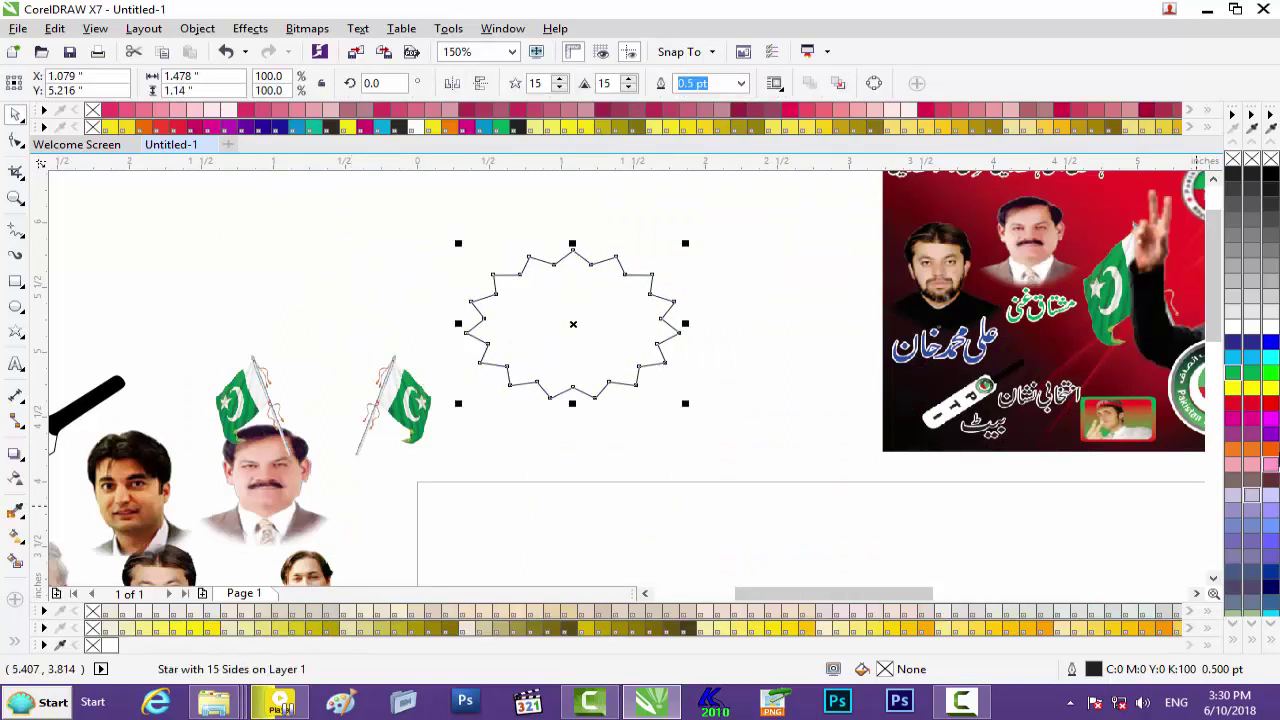
{"action": "left_click", "coordinate": [1253, 373]}
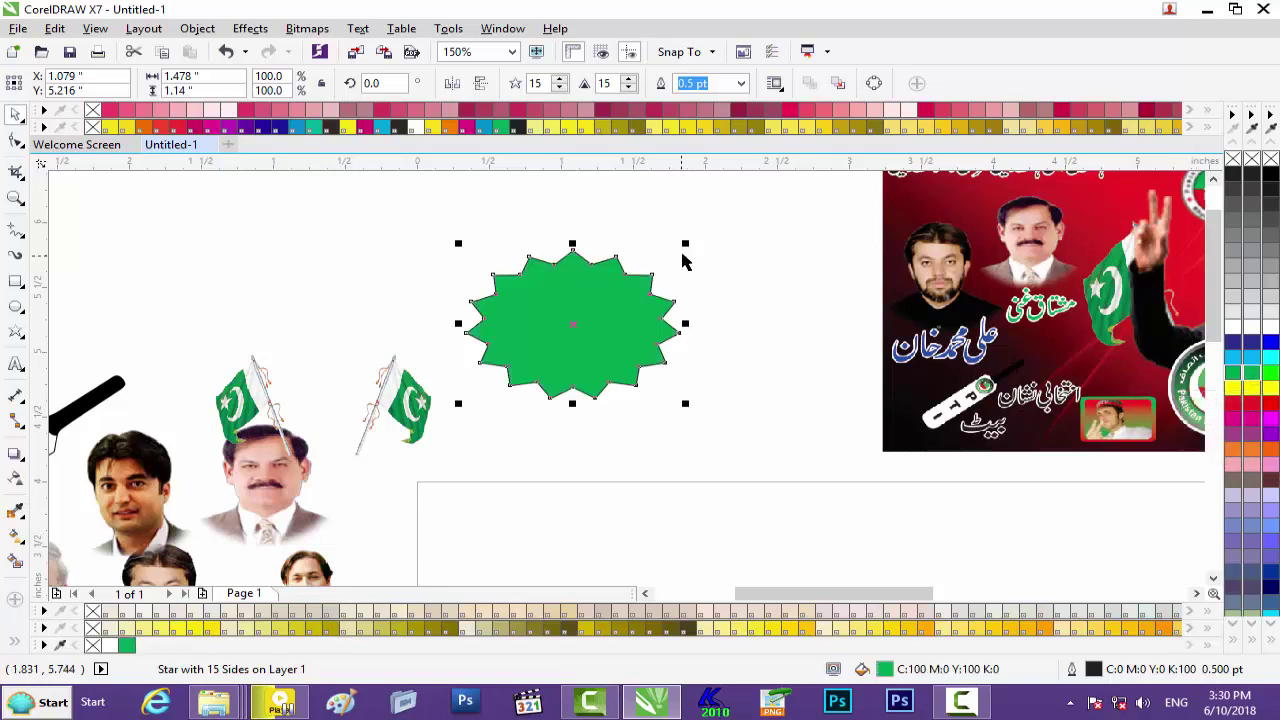
Shrink the green star about its centre to about 1.35 by 1.04 inch and add a concentric yellow copy about 1.19 by 0.92 inch.
{"action": "left_click_drag", "start_coordinate": [685, 248], "coordinate": [681, 252]}
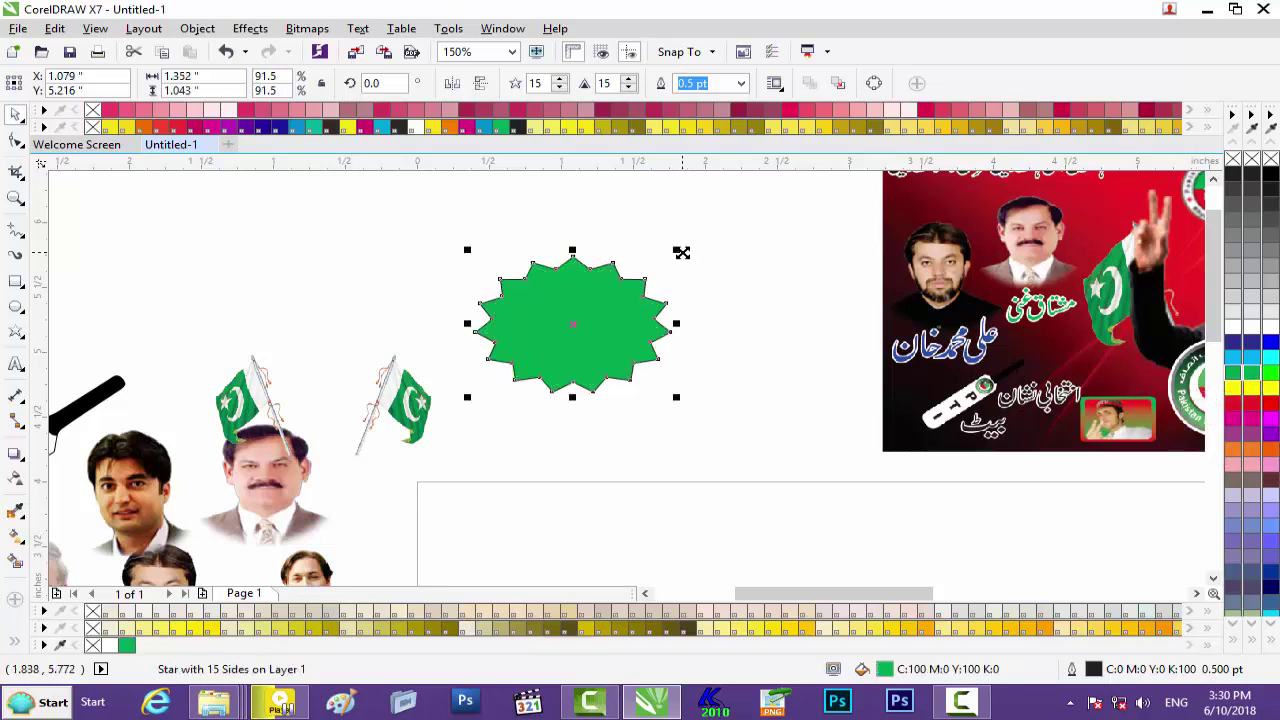
{"action": "left_click_drag", "start_coordinate": [675, 250], "coordinate": [666, 258]}
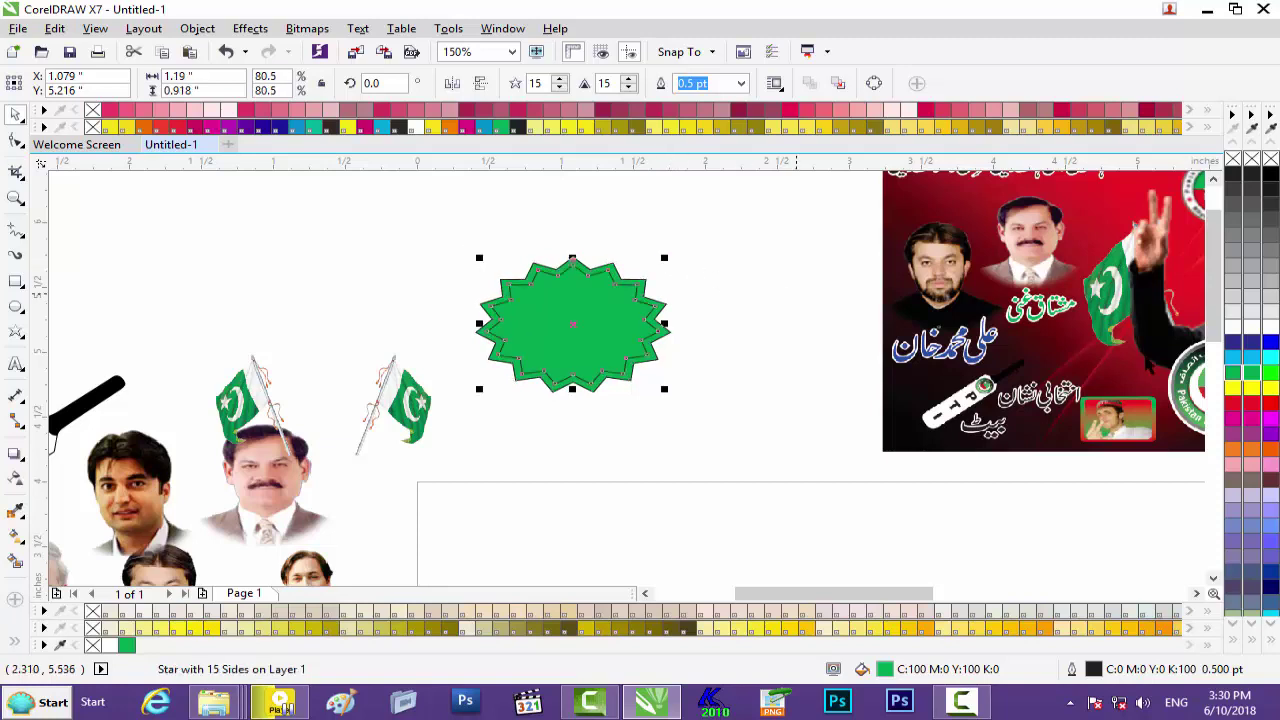
{"action": "left_click", "coordinate": [1256, 392]}
{"action": "left_click", "coordinate": [793, 357]}
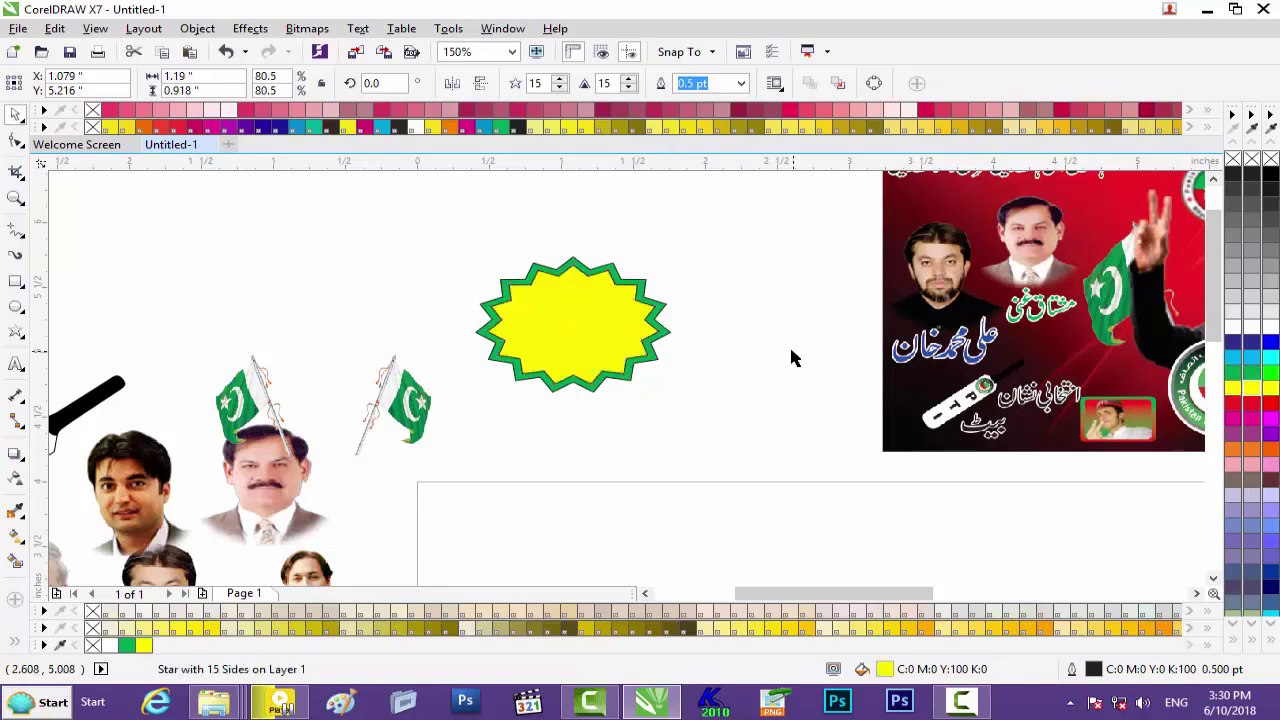
Move the green and yellow stars together onto the background's left part, just below the long slogan.
{"action": "left_click_drag", "start_coordinate": [515, 365], "coordinate": [460, 418]}
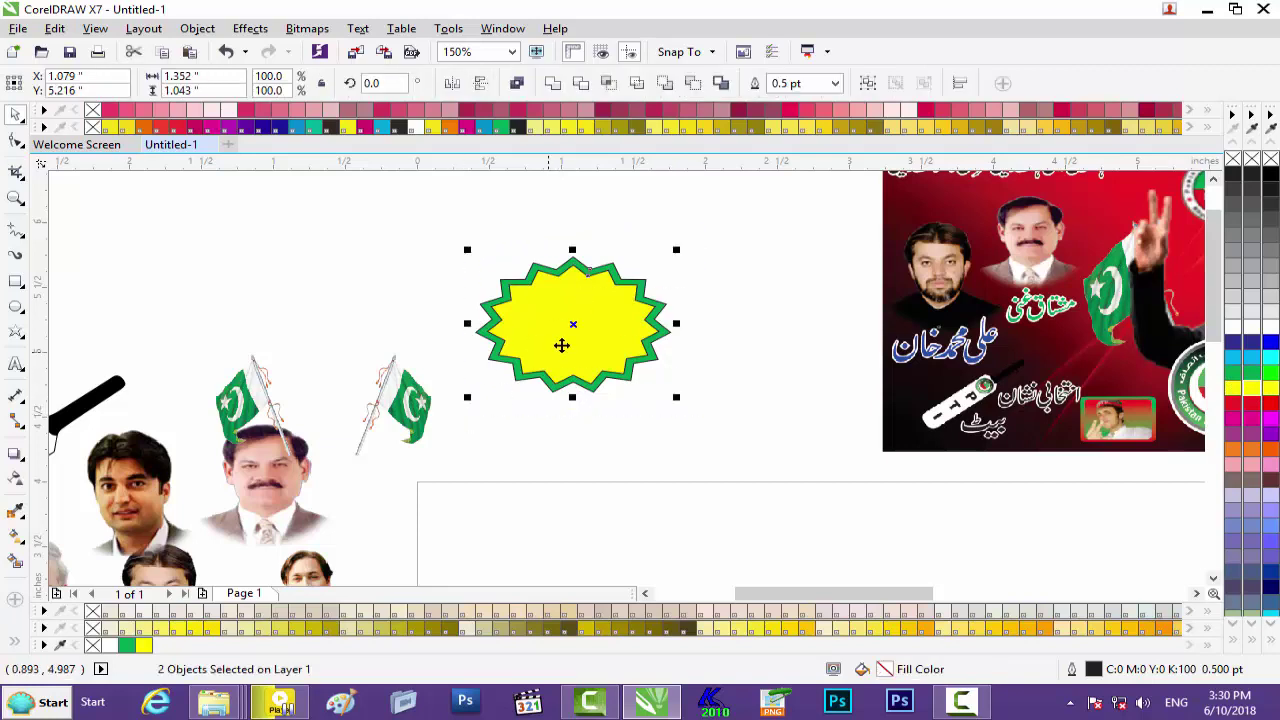
{"action": "left_click_drag", "start_coordinate": [569, 329], "coordinate": [744, 482]}
{"action": "scroll", "coordinate": [1200, 380], "scroll_direction": "down", "scroll_amount": 5}
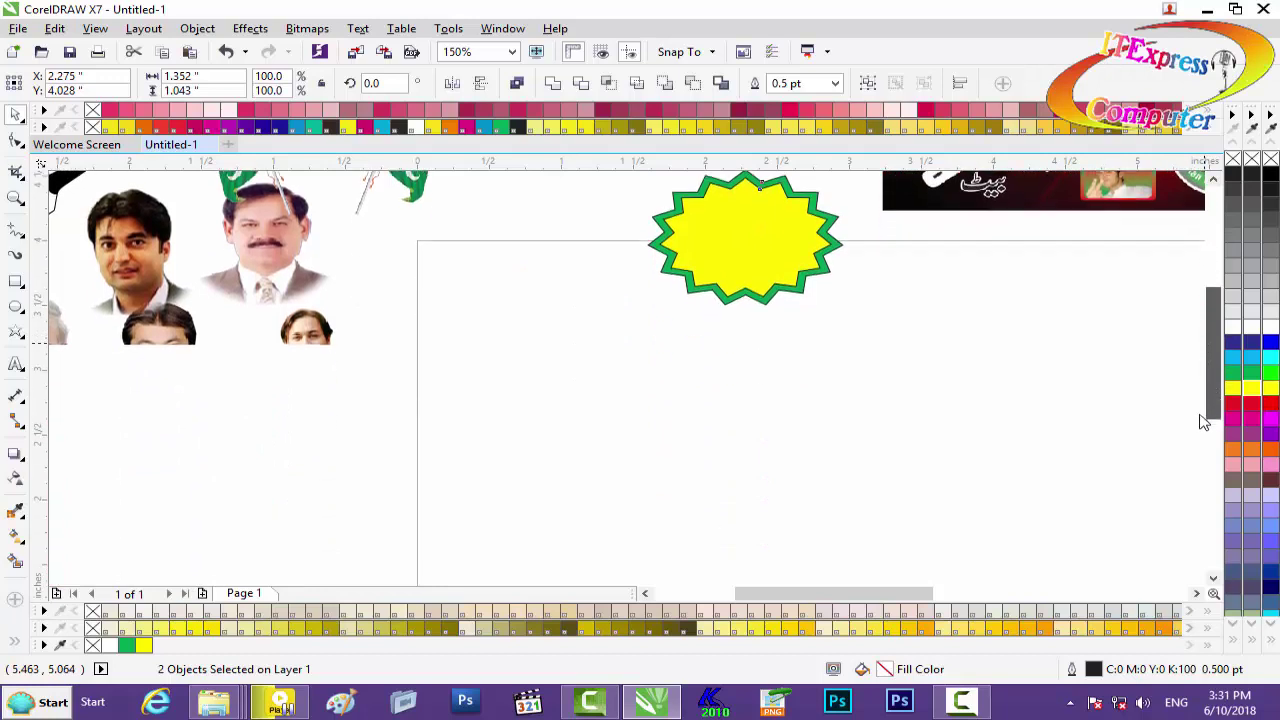
{"action": "scroll", "coordinate": [1198, 410], "scroll_direction": "up", "scroll_amount": 2}
{"action": "left_click_drag", "start_coordinate": [766, 286], "coordinate": [845, 537]}
{"action": "scroll", "coordinate": [904, 520], "scroll_direction": "right", "scroll_amount": 3}
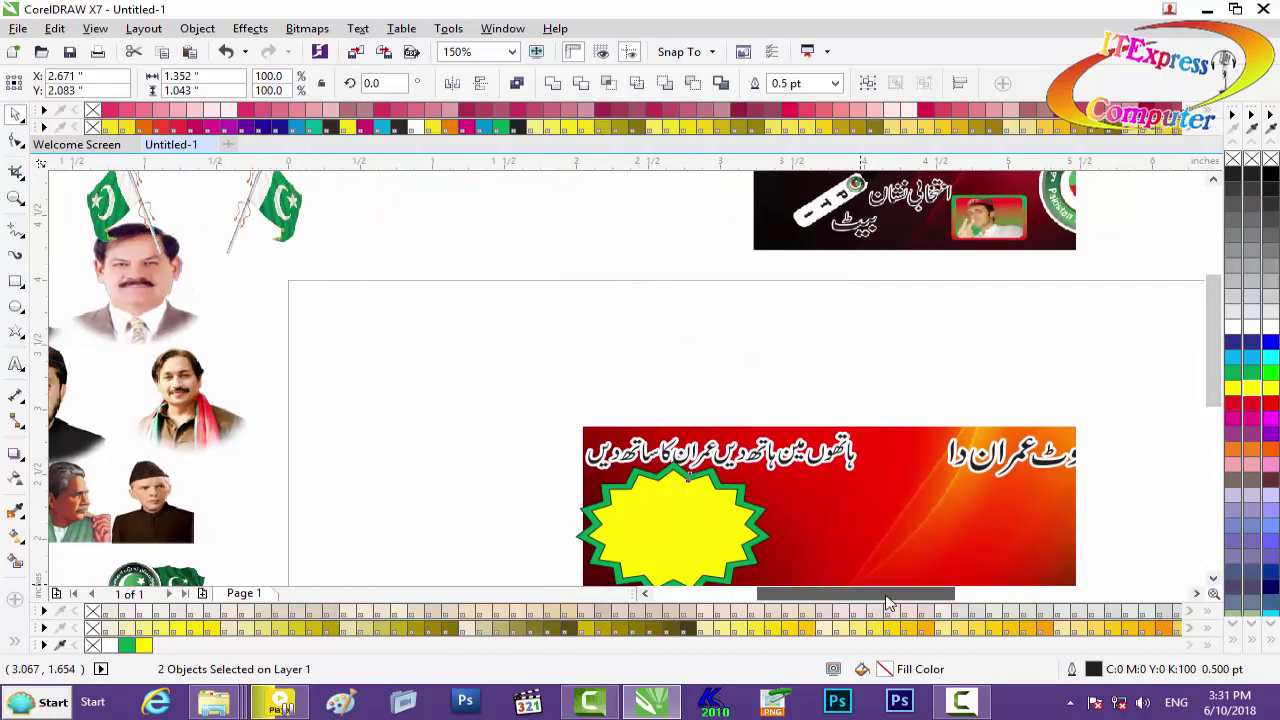
Shrink both stars about their centre to about 0.9 by 0.69 inch and nudge them about 0.09 inch left and 0.04 inch up.
{"action": "left_click_drag", "start_coordinate": [781, 461], "coordinate": [744, 487]}
{"action": "key", "text": "Left"}
{"action": "key", "text": "Left"}
{"action": "key", "text": "Left"}
{"action": "key", "text": "Left"}
{"action": "key", "text": "Left"}
{"action": "key", "text": "Left"}
{"action": "key", "text": "Up"}
{"action": "key", "text": "Up"}
{"action": "key", "text": "Up"}
{"action": "key", "text": "Left"}
{"action": "key", "text": "Left"}
{"action": "key", "text": "Left"}
{"action": "key", "text": "Left"}
{"action": "key", "text": "Up"}
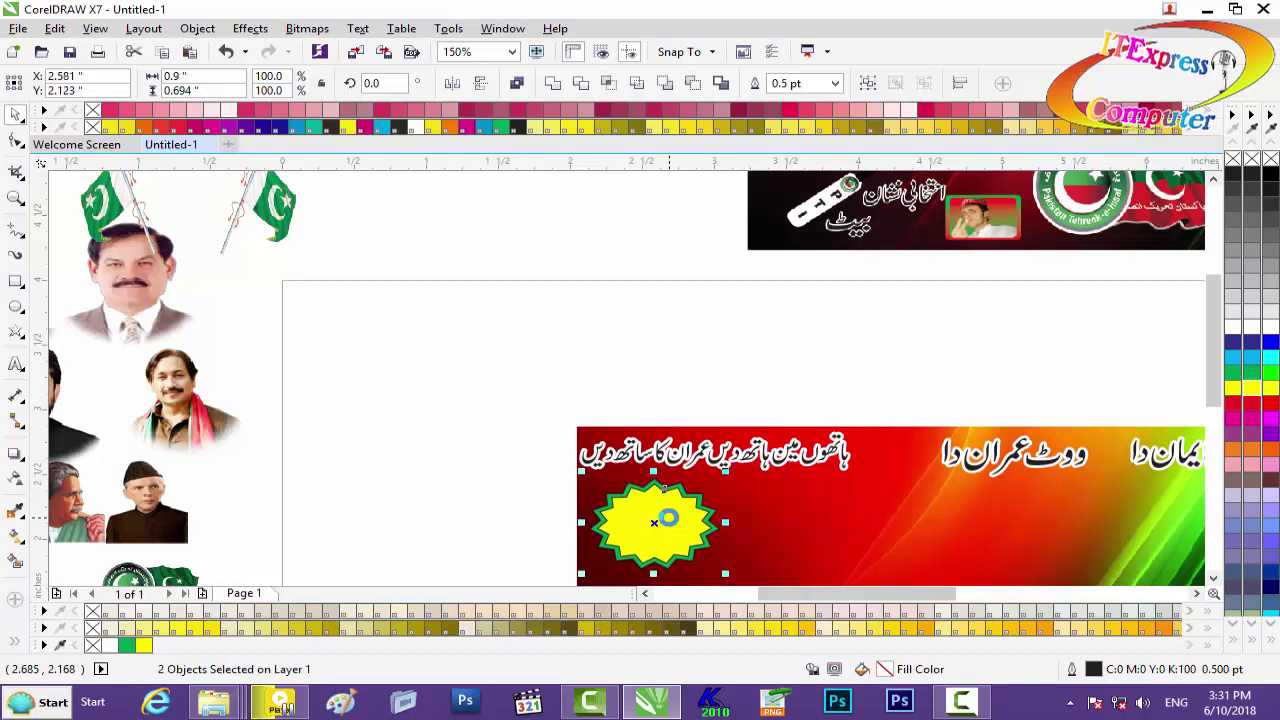
Move the photo of the man in the green shawl onto the page and PowerClip it inside the yellow star.
{"action": "left_click", "coordinate": [195, 503]}
{"action": "left_click_drag", "start_coordinate": [66, 514], "coordinate": [436, 477]}
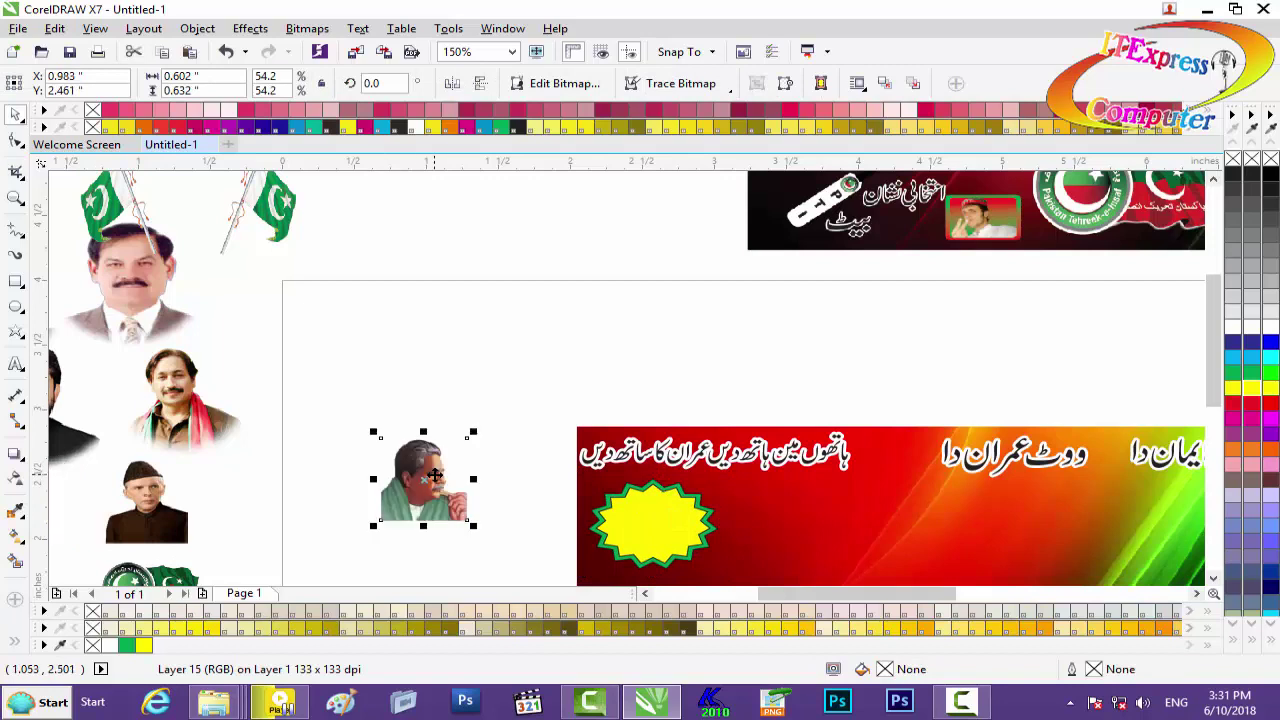
{"action": "right_click", "coordinate": [436, 477]}
{"action": "left_click", "coordinate": [548, 192]}
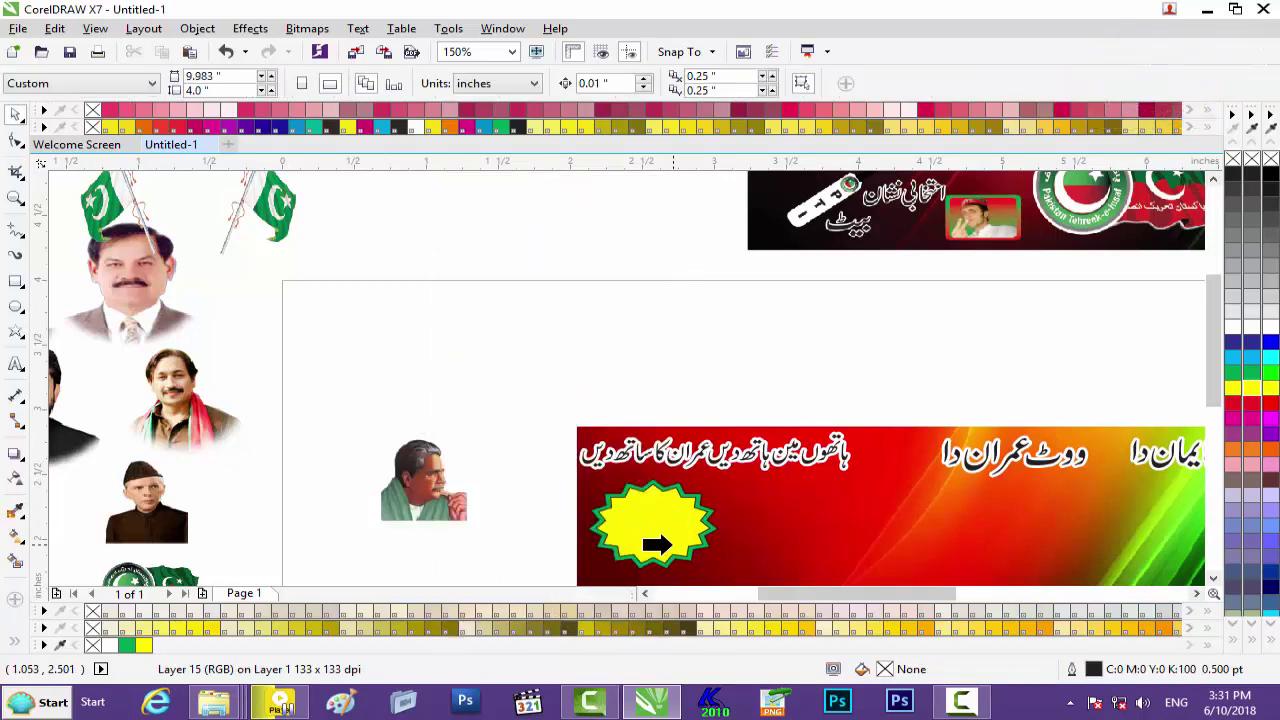
{"action": "left_click", "coordinate": [650, 522]}
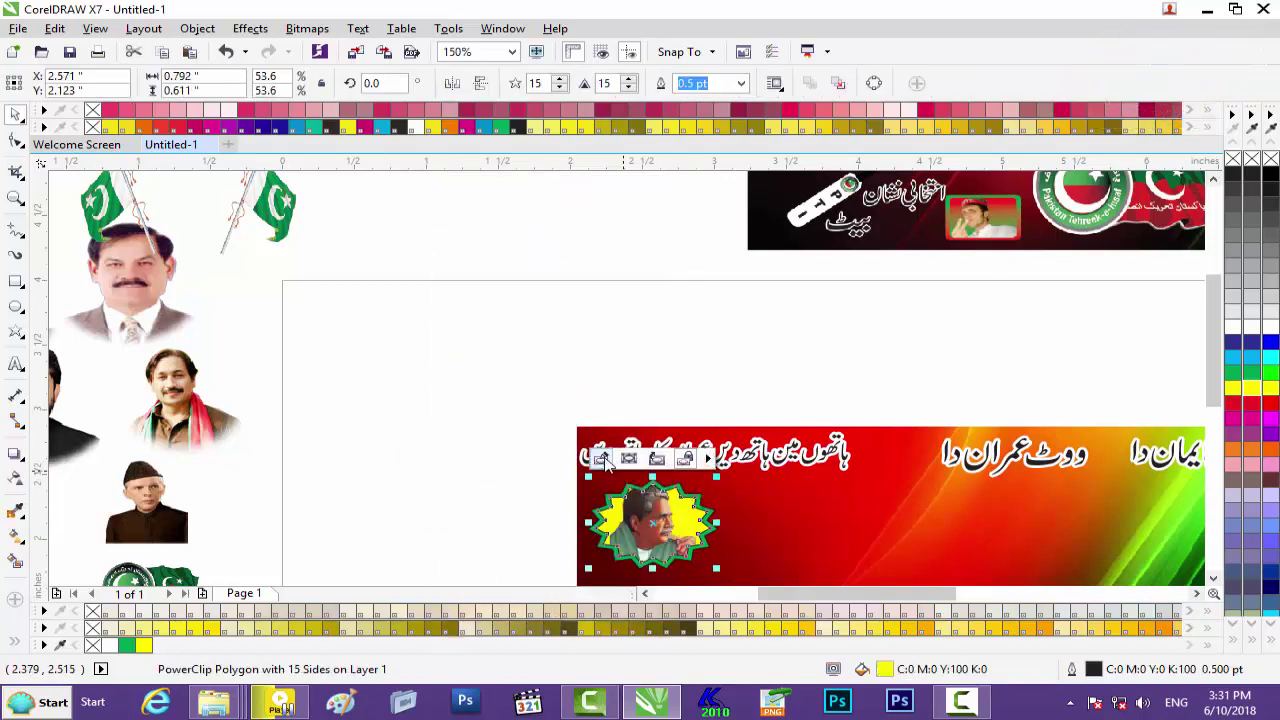
Edit the left star's PowerClip contents and resize the photo of the man in the green shawl to about 0.56 by 0.53 inch.
{"action": "left_click", "coordinate": [605, 454]}
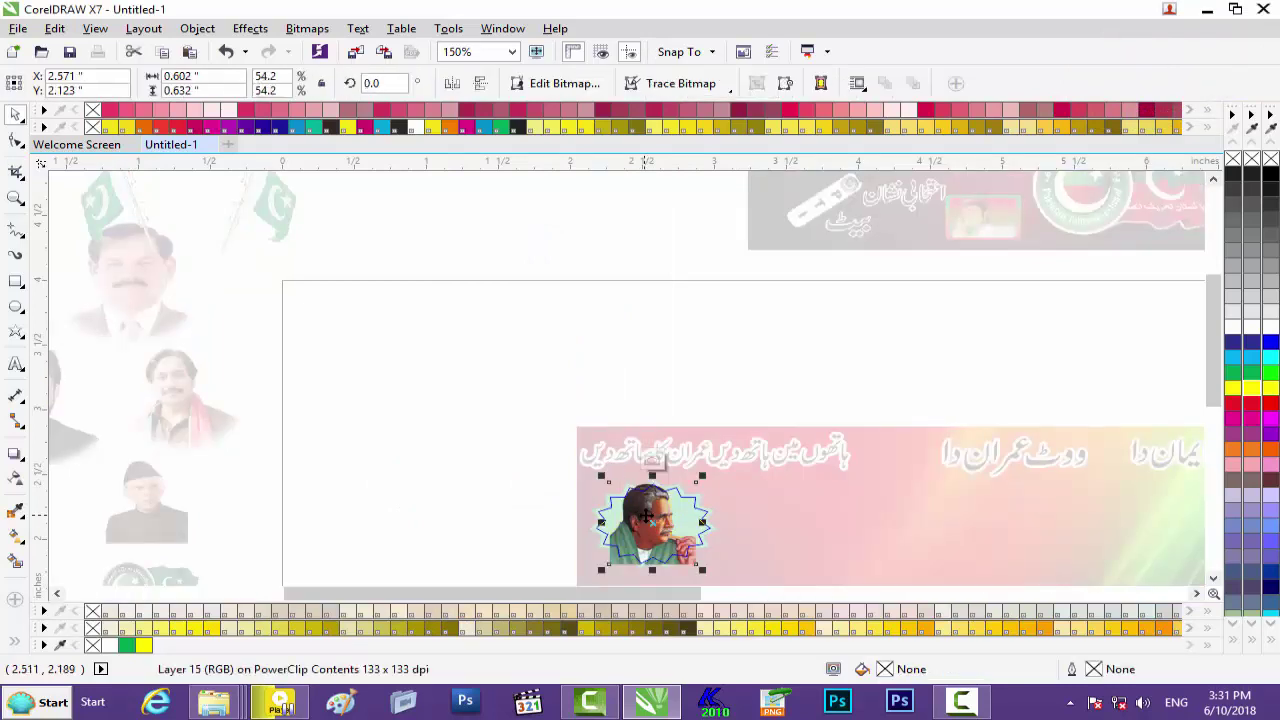
{"action": "scroll", "coordinate": [1214, 378], "scroll_direction": "down", "scroll_amount": 3}
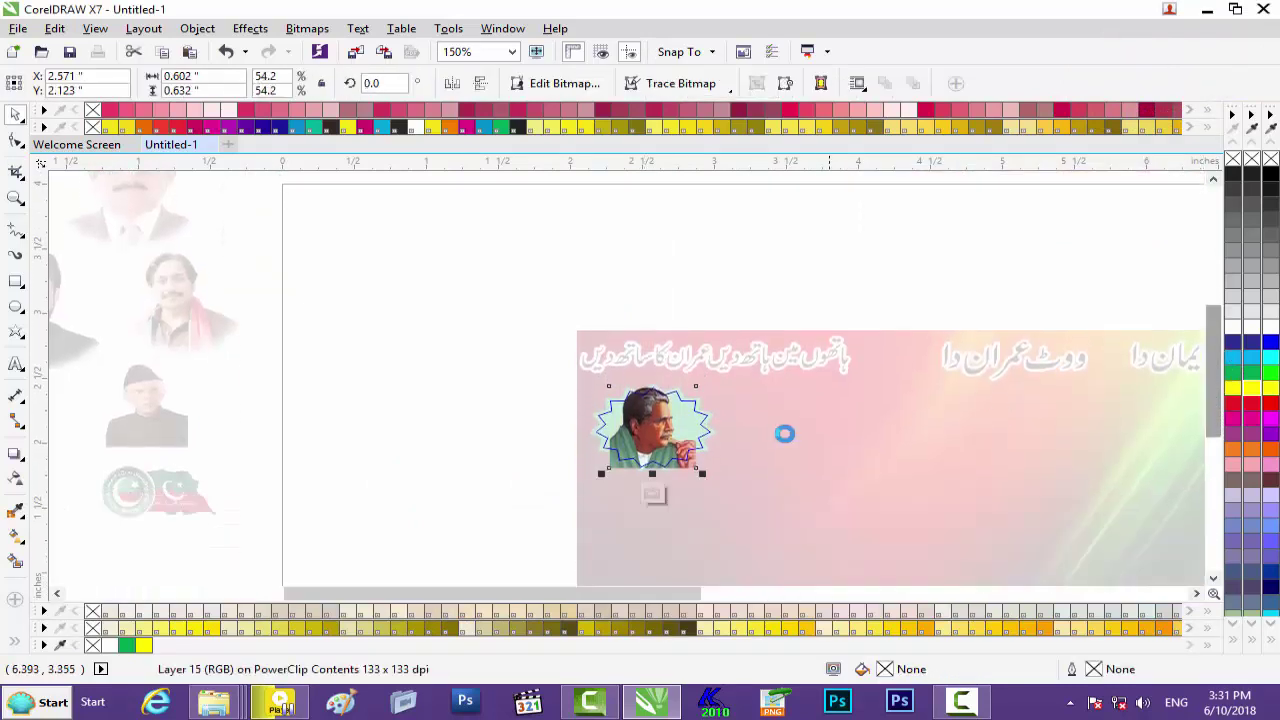
{"action": "scroll", "coordinate": [783, 435], "scroll_direction": "up", "scroll_amount": 1}
{"action": "left_click_drag", "start_coordinate": [613, 332], "coordinate": [590, 354]}
{"action": "left_click_drag", "start_coordinate": [519, 486], "coordinate": [519, 501]}
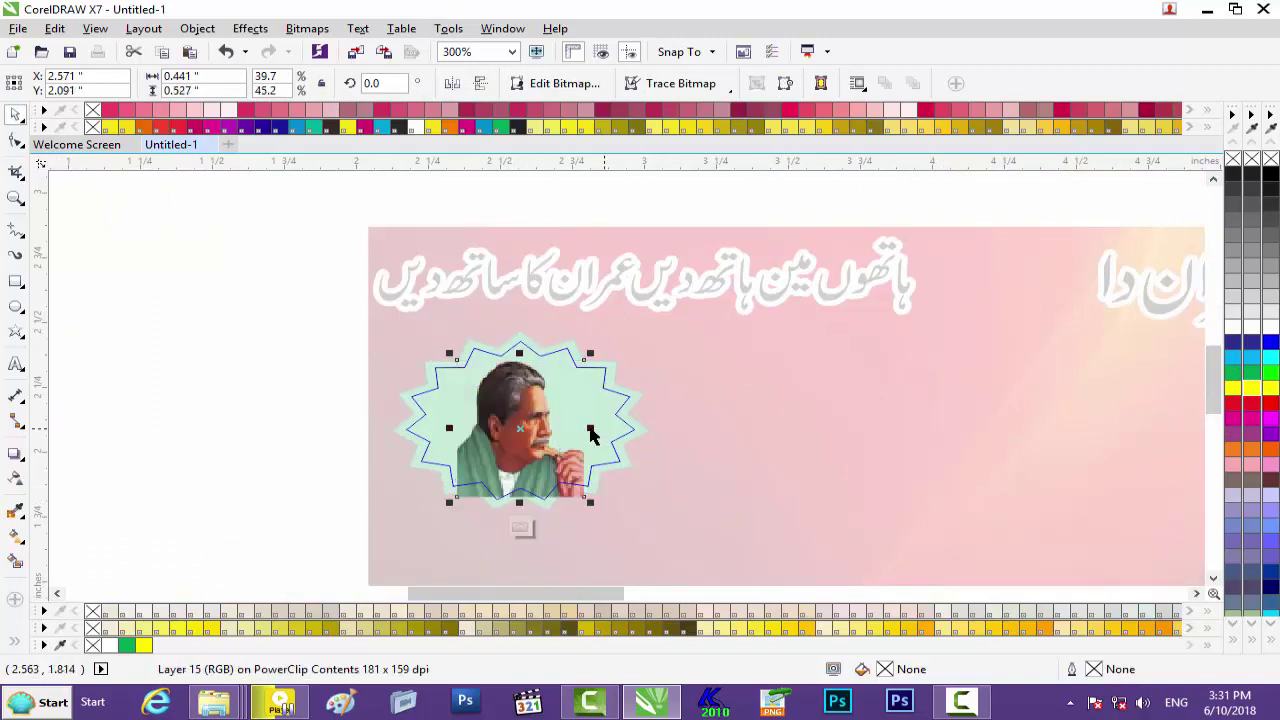
{"action": "left_click_drag", "start_coordinate": [591, 429], "coordinate": [608, 430]}
{"action": "left_click_drag", "start_coordinate": [456, 430], "coordinate": [436, 430]}
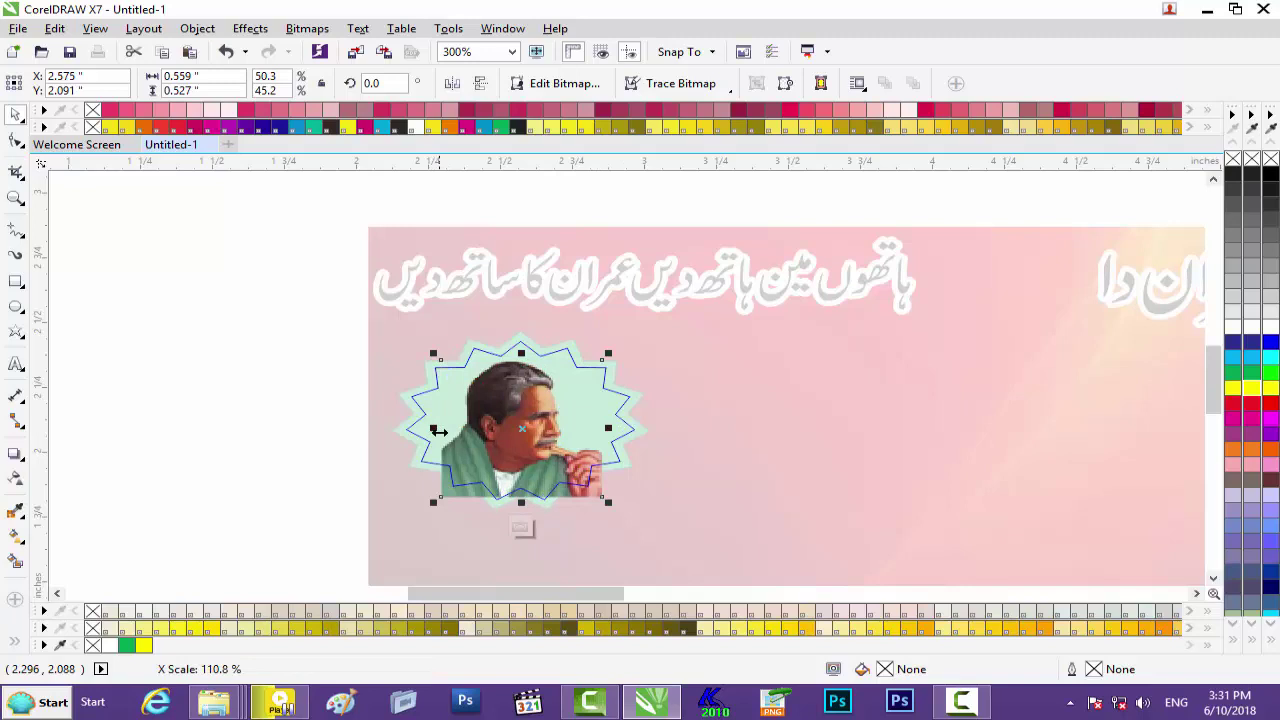
{"action": "left_click", "coordinate": [522, 525]}
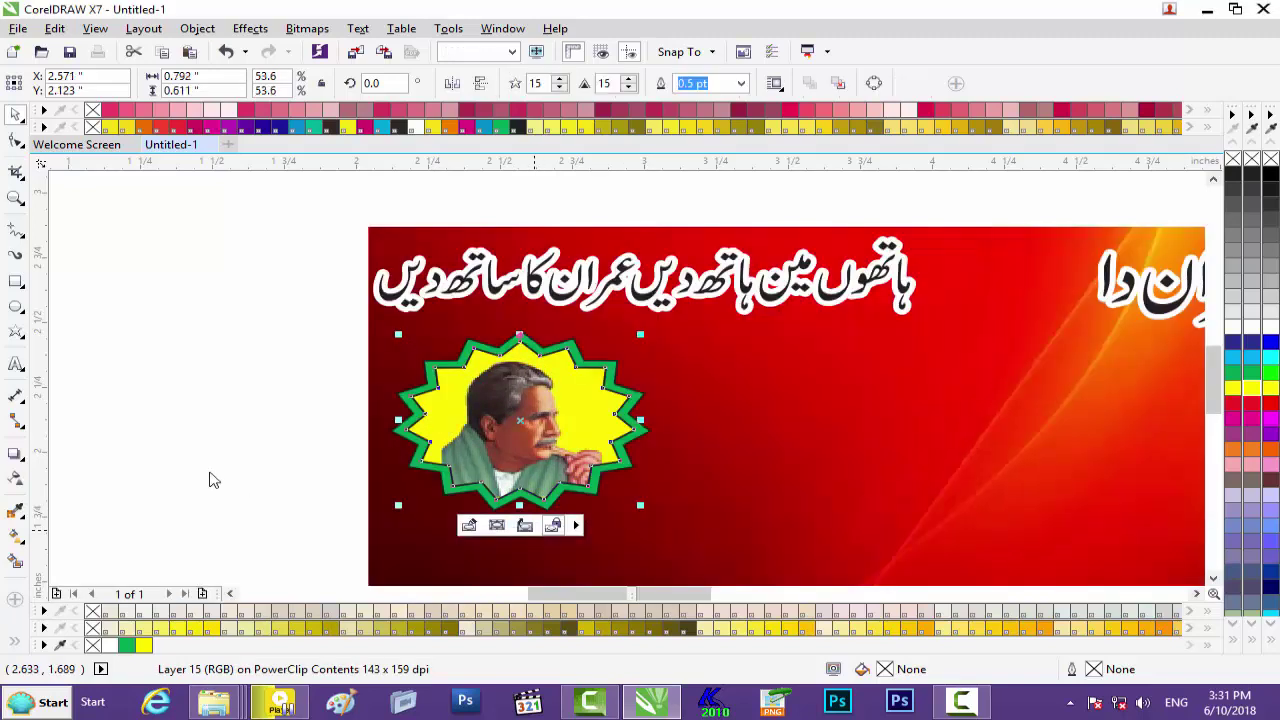
{"action": "left_click", "coordinate": [217, 466]}
{"action": "scroll", "coordinate": [217, 466], "scroll_direction": "down", "scroll_amount": 2}
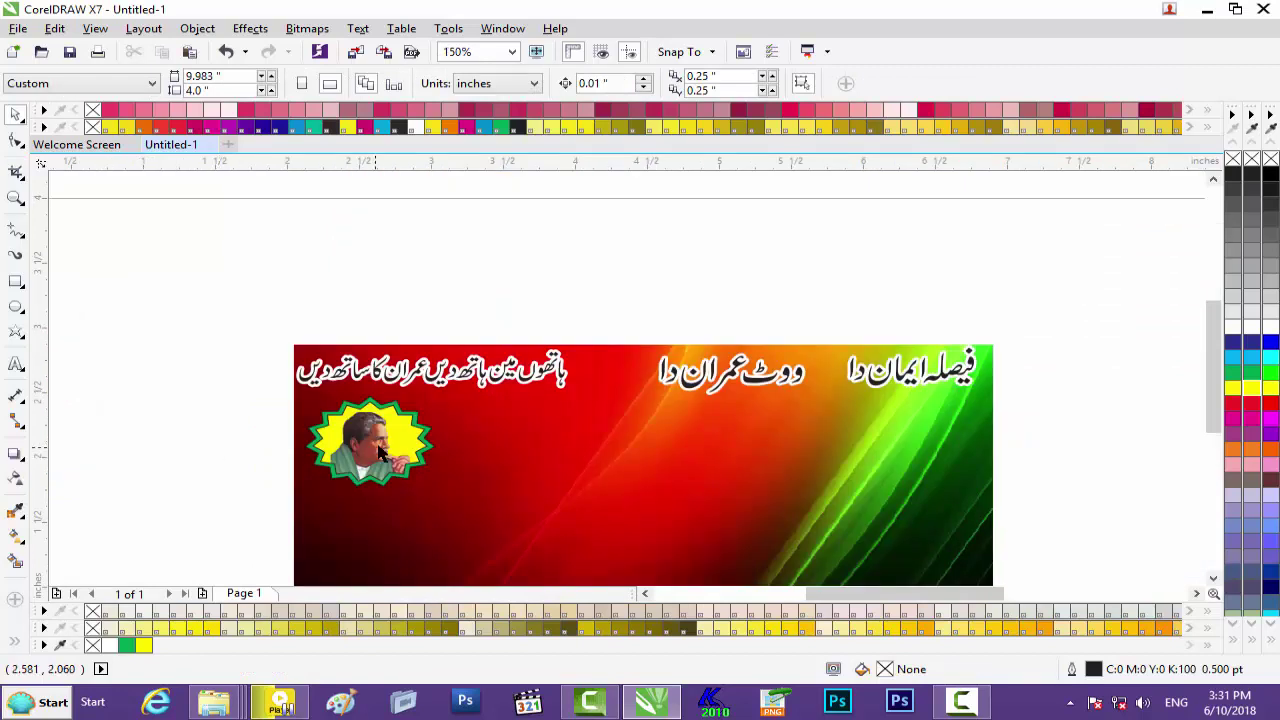
Duplicate the green star and position the copy below the rightmost slogan, centred at about X 6.3, Y 2.126 inch.
{"action": "left_click", "coordinate": [413, 421]}
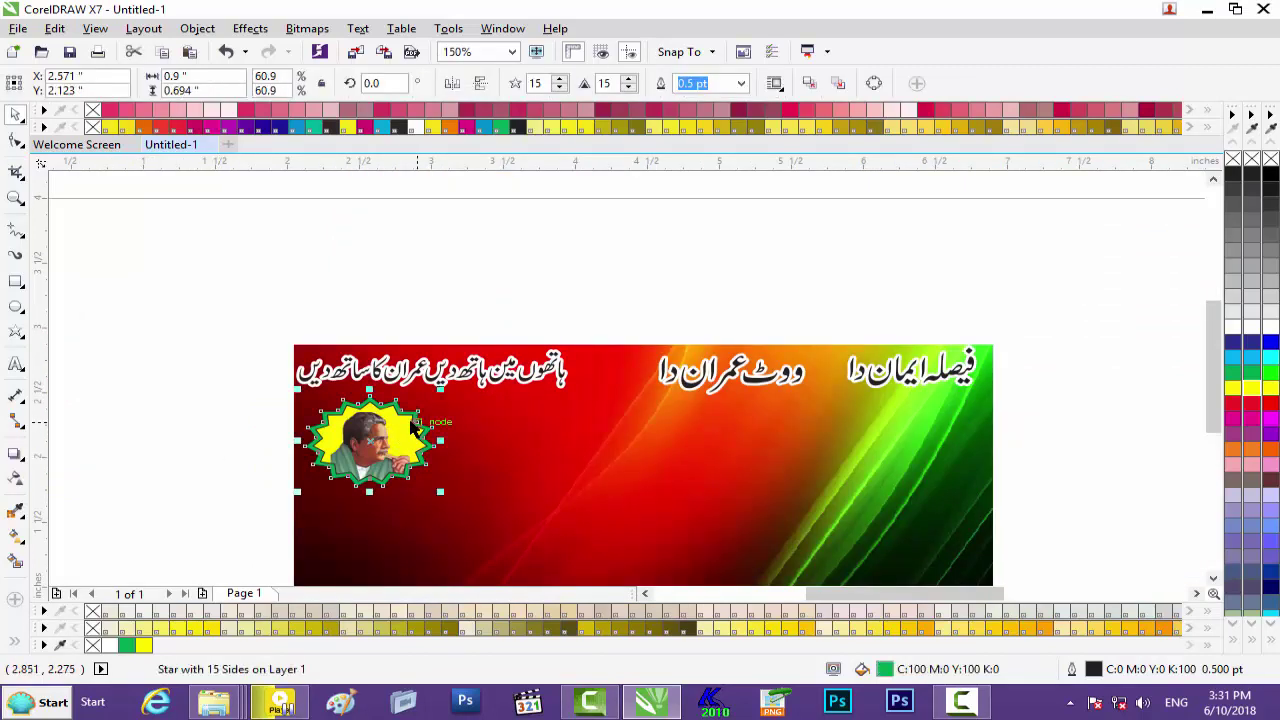
{"action": "left_click_drag", "start_coordinate": [413, 421], "coordinate": [759, 463]}
{"action": "key", "text": "Right"}
{"action": "key", "text": "Right"}
{"action": "key", "text": "Right"}
{"action": "key", "text": "Right"}
{"action": "key", "text": "Right"}
{"action": "key", "text": "Right"}
{"action": "key", "text": "Right"}
{"action": "key", "text": "Right"}
{"action": "key", "text": "Right"}
{"action": "key", "text": "Right"}
{"action": "key", "text": "Right"}
{"action": "key", "text": "Right"}
{"action": "key", "text": "Right"}
{"action": "key", "text": "Right"}
{"action": "key", "text": "Right"}
{"action": "key", "text": "Right"}
{"action": "key", "text": "Right"}
{"action": "key", "text": "Right"}
{"action": "key", "text": "Right"}
{"action": "key", "text": "Right"}
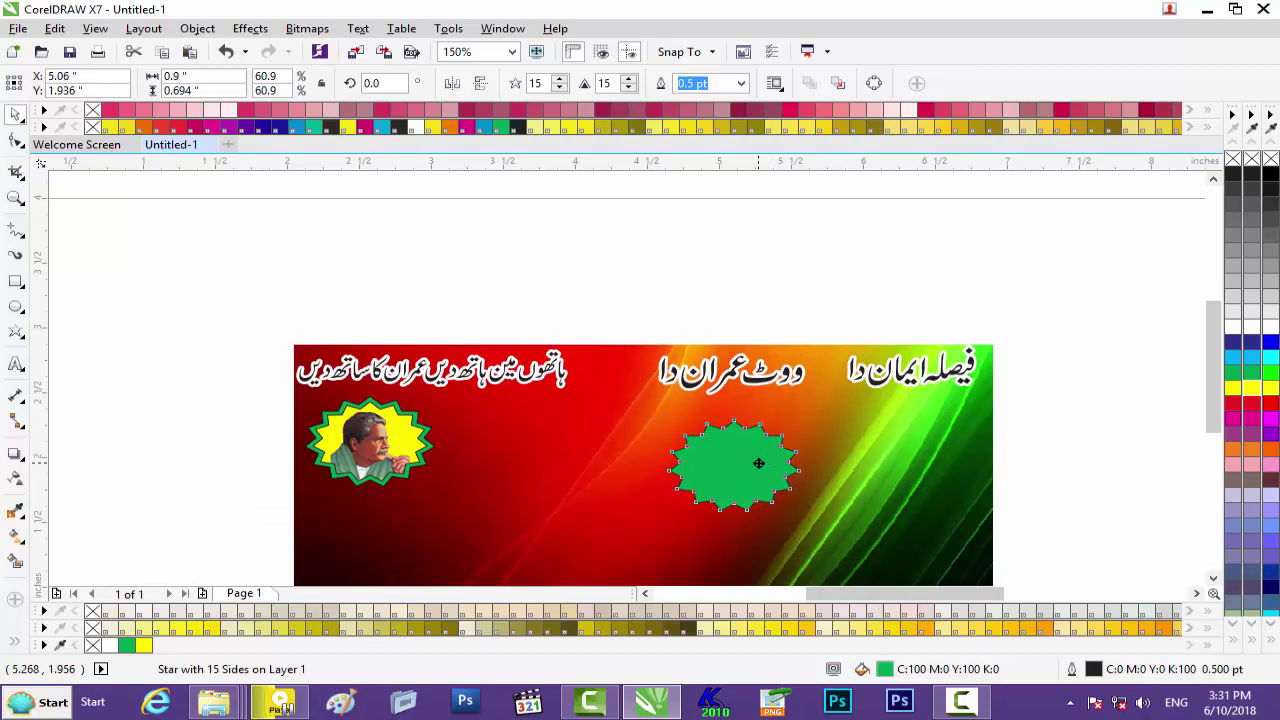
{"action": "key", "text": "Right"}
{"action": "key", "text": "Right"}
{"action": "key", "text": "Right"}
{"action": "key", "text": "Right"}
{"action": "key", "text": "Right"}
{"action": "key", "text": "Right"}
{"action": "key", "text": "Right"}
{"action": "key", "text": "Right"}
{"action": "key", "text": "Right"}
{"action": "key", "text": "Right"}
{"action": "key", "text": "Right"}
{"action": "key", "text": "Right"}
{"action": "key", "text": "Right"}
{"action": "key", "text": "Right"}
{"action": "key", "text": "Right"}
{"action": "key", "text": "Right"}
{"action": "key", "text": "Right"}
{"action": "key", "text": "Right"}
{"action": "key", "text": "Right"}
{"action": "key", "text": "Right"}
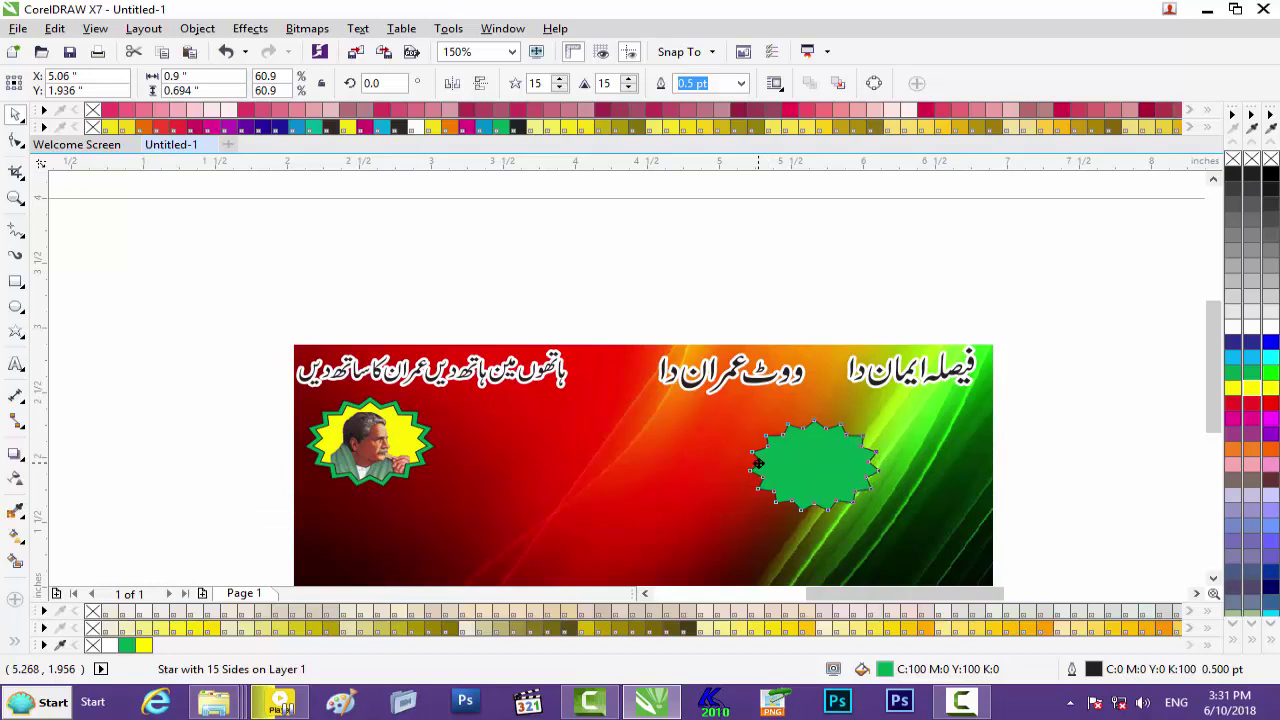
{"action": "key", "text": "Right"}
{"action": "key", "text": "Right"}
{"action": "key", "text": "Right"}
{"action": "key", "text": "Right"}
{"action": "key", "text": "Right"}
{"action": "key", "text": "Right"}
{"action": "key", "text": "Right"}
{"action": "key", "text": "Right"}
{"action": "key", "text": "Right"}
{"action": "key", "text": "Right"}
{"action": "key", "text": "Right"}
{"action": "key", "text": "Right"}
{"action": "key", "text": "Right"}
{"action": "key", "text": "Right"}
{"action": "key", "text": "Right"}
{"action": "key", "text": "Right"}
{"action": "key", "text": "Right"}
{"action": "key", "text": "Right"}
{"action": "key", "text": "Right"}
{"action": "key", "text": "Right"}
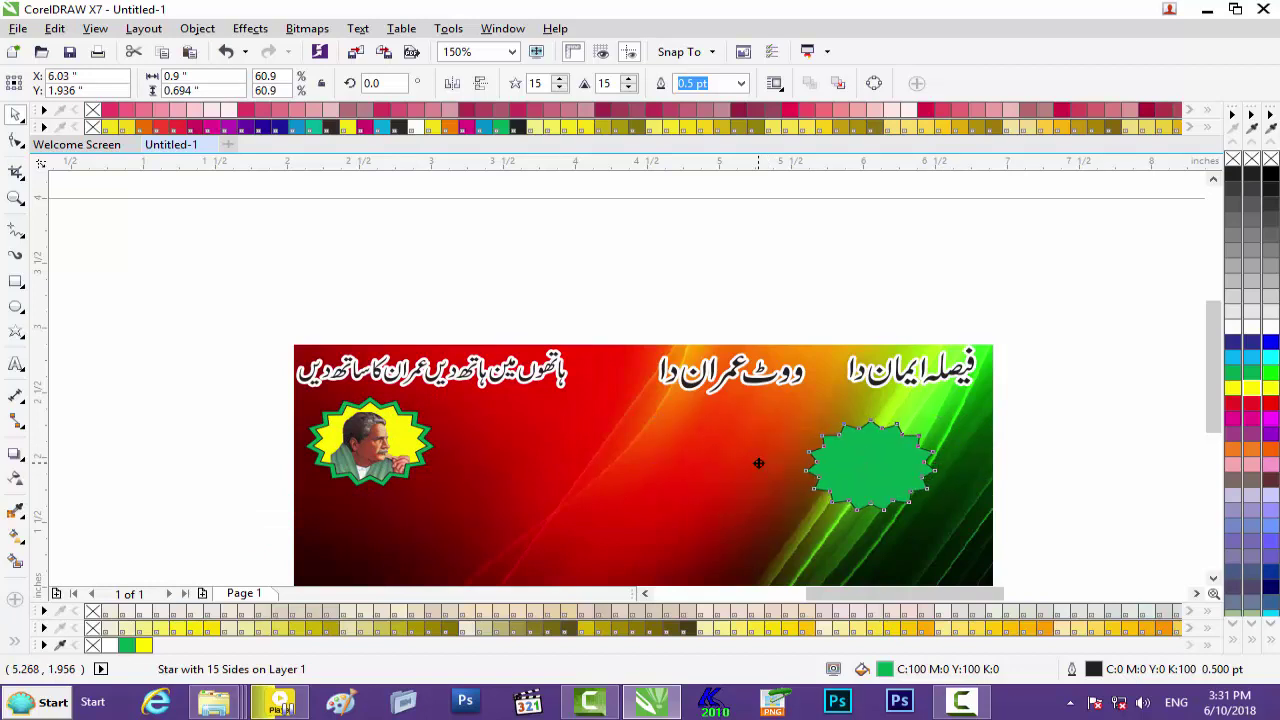
{"action": "key", "text": "Right"}
{"action": "key", "text": "Right"}
{"action": "key", "text": "Right"}
{"action": "key", "text": "Right"}
{"action": "key", "text": "Right"}
{"action": "key", "text": "Right"}
{"action": "key", "text": "Right"}
{"action": "key", "text": "Right"}
{"action": "key", "text": "Right"}
{"action": "key", "text": "Right"}
{"action": "key", "text": "Up"}
{"action": "key", "text": "Up"}
{"action": "key", "text": "Up"}
{"action": "key", "text": "Up"}
{"action": "key", "text": "Up"}
{"action": "key", "text": "Up"}
{"action": "key", "text": "Up"}
{"action": "key", "text": "Up"}
{"action": "key", "text": "Up"}
{"action": "key", "text": "Up"}
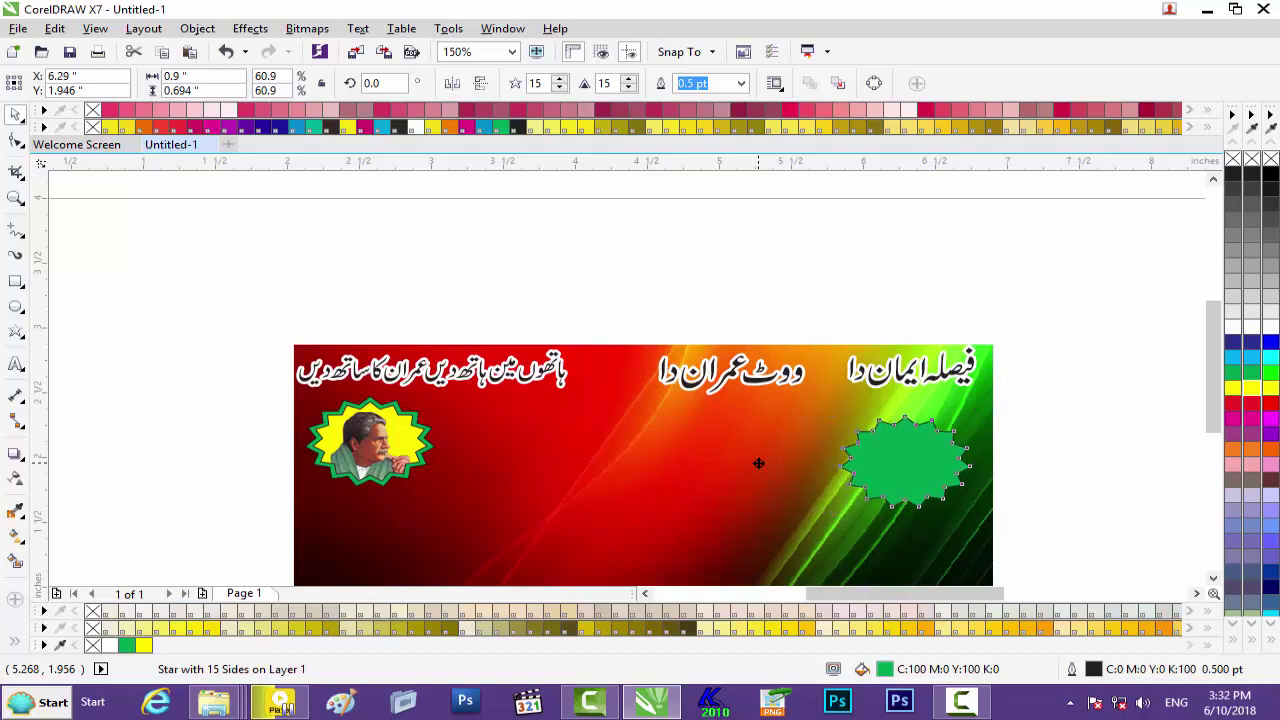
{"action": "key", "text": "Up"}
{"action": "key", "text": "Up"}
{"action": "key", "text": "Up"}
{"action": "key", "text": "Up"}
{"action": "key", "text": "Up"}
{"action": "key", "text": "Up"}
{"action": "key", "text": "Up"}
{"action": "key", "text": "Up"}
{"action": "key", "text": "Up"}
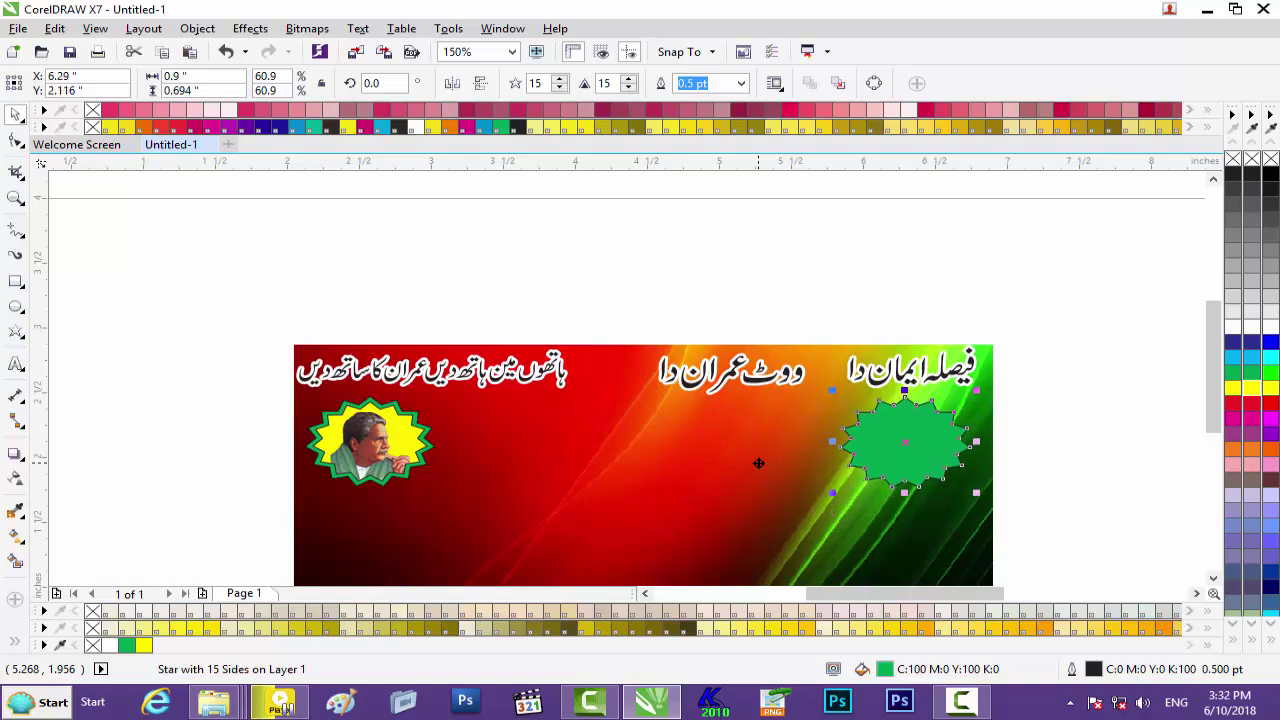
{"action": "key", "text": "Right"}
{"action": "key", "text": "Right"}
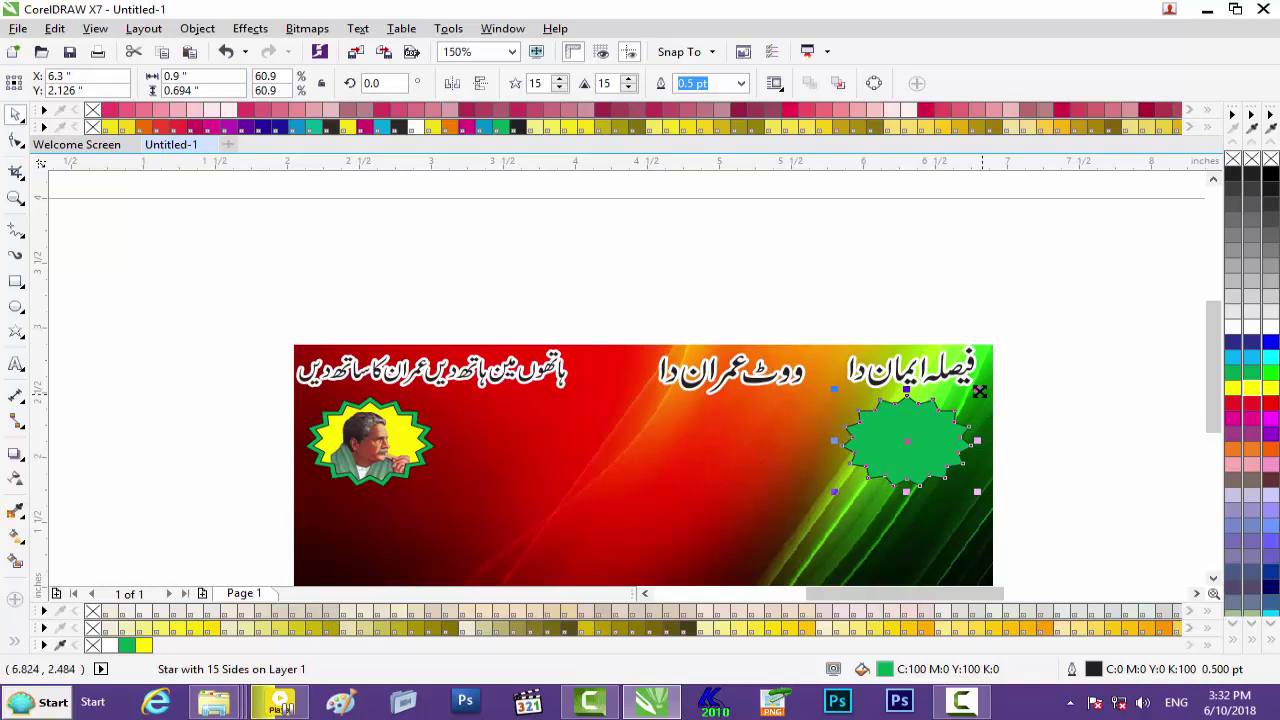
Add a concentric yellow copy about 0.77 by 0.59 inch inside the new green star.
{"action": "left_click_drag", "start_coordinate": [979, 392], "coordinate": [968, 397]}
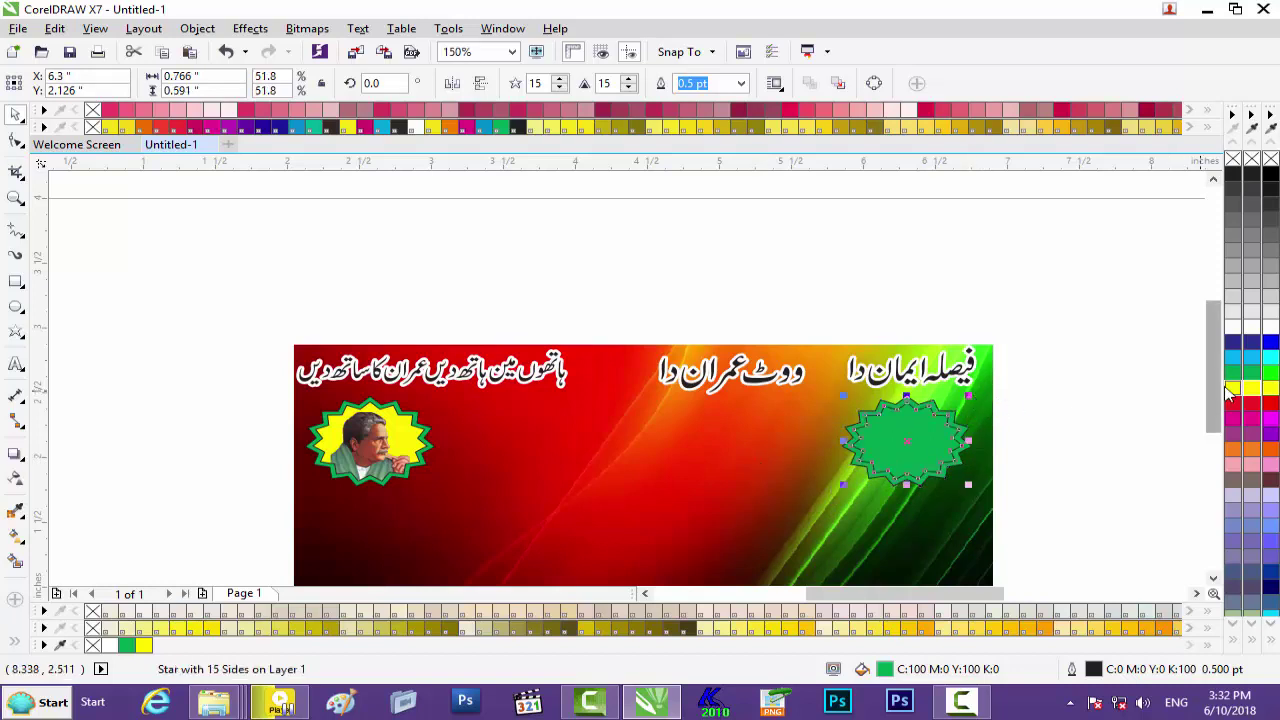
{"action": "left_click", "coordinate": [1231, 390]}
{"action": "left_click", "coordinate": [1057, 410]}
Remove the outlines from the green and yellow stars of both portrait frames.
{"action": "left_click_drag", "start_coordinate": [1029, 389], "coordinate": [745, 520]}
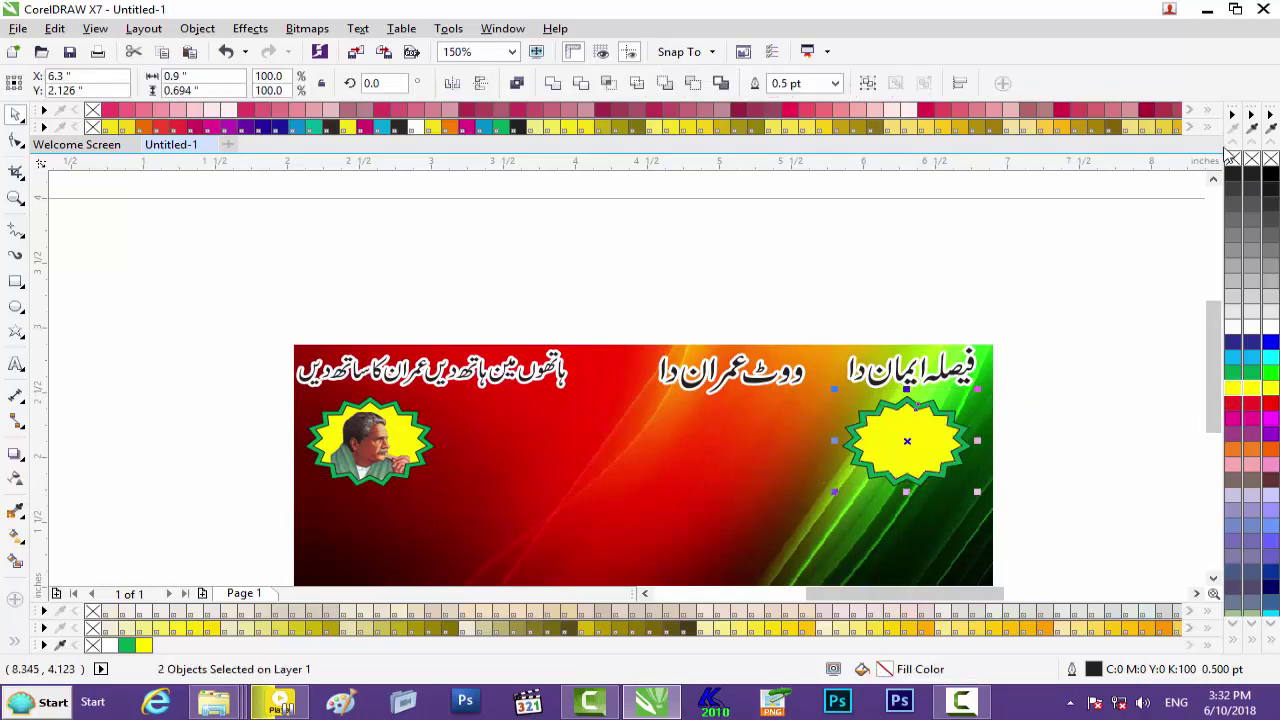
{"action": "left_click", "coordinate": [676, 305]}
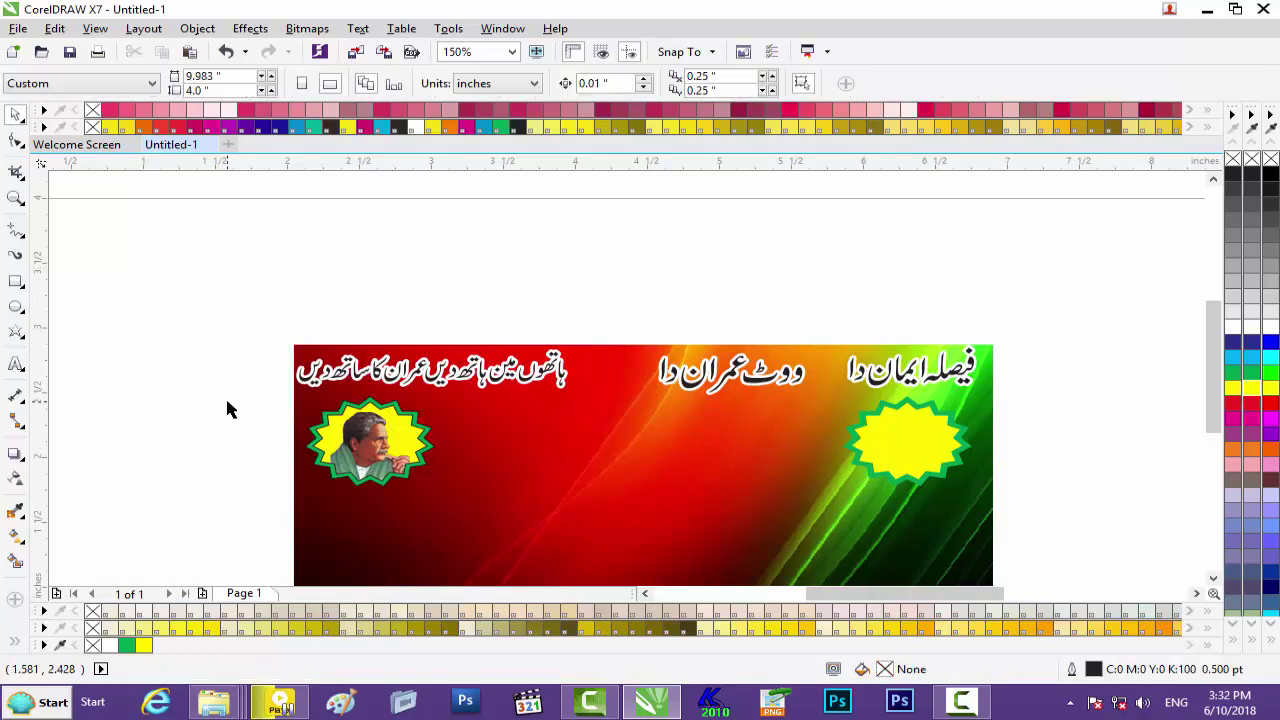
{"action": "left_click_drag", "start_coordinate": [234, 391], "coordinate": [472, 515]}
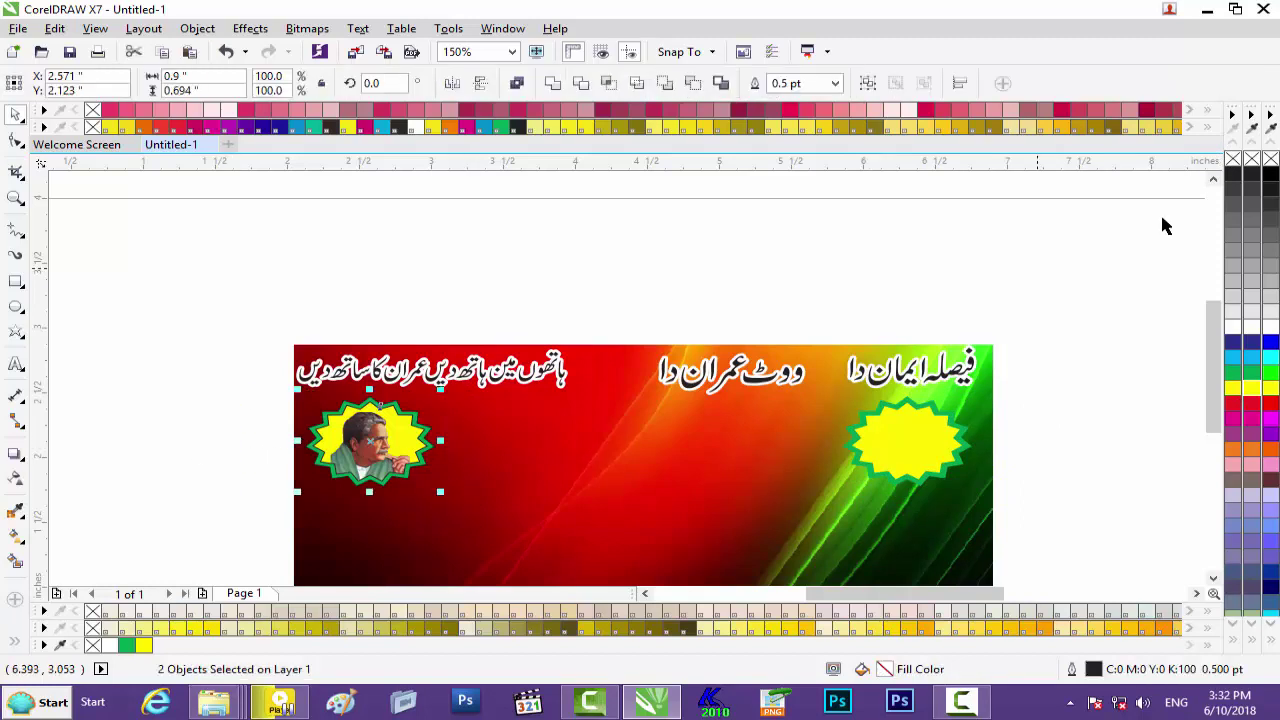
{"action": "right_click", "coordinate": [1234, 161]}
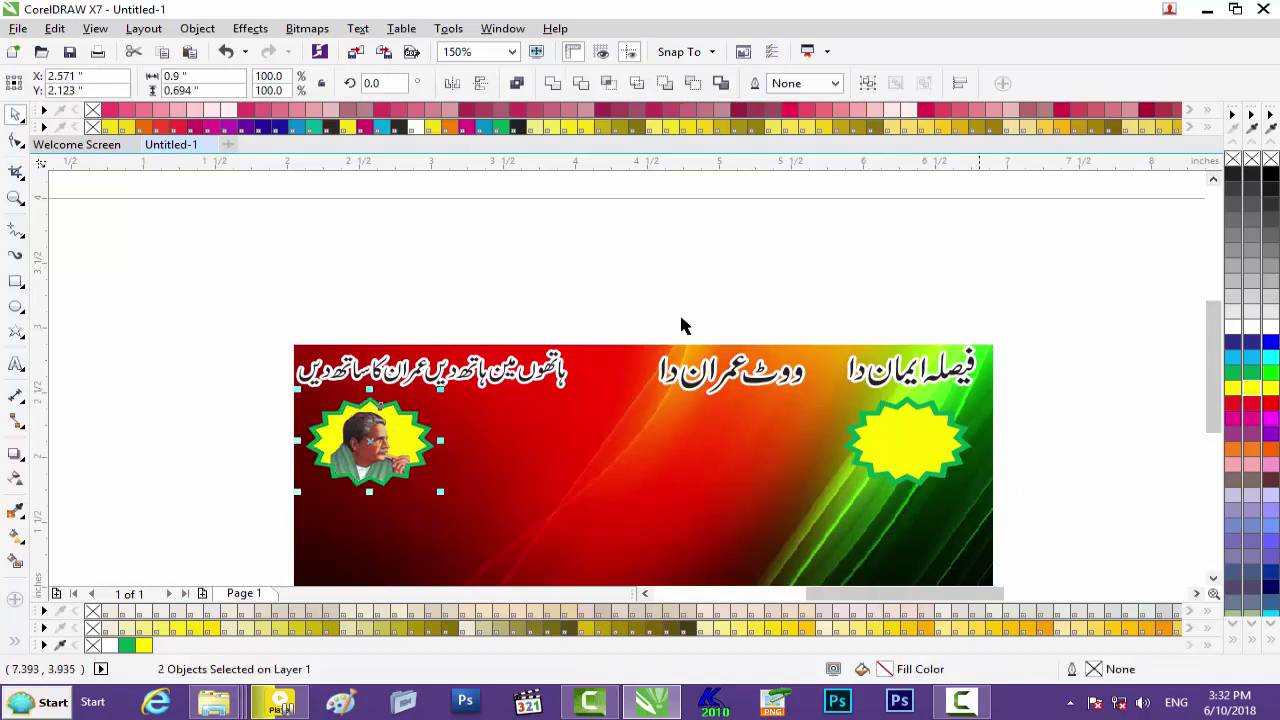
{"action": "left_click", "coordinate": [600, 311]}
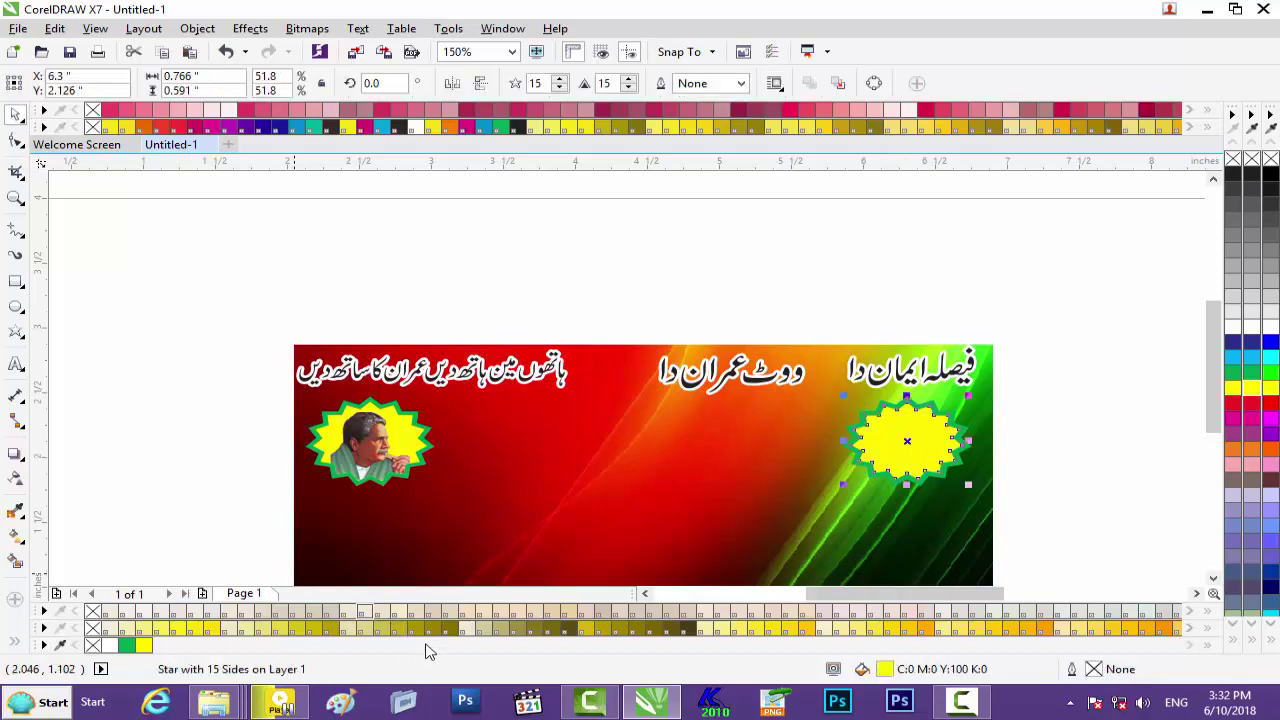
Bring the photo of the man in the black cap beside the banner and PowerClip it inside the empty yellow star.
{"action": "left_click_drag", "start_coordinate": [826, 600], "coordinate": [703, 602]}
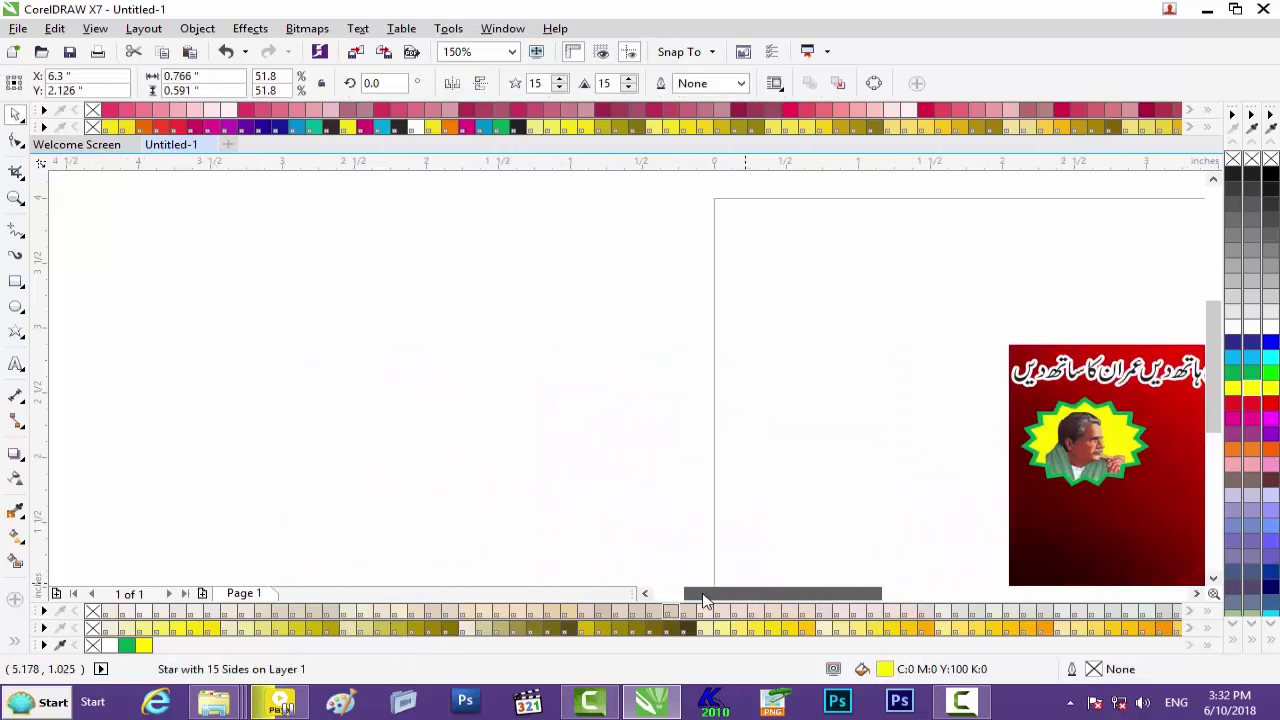
{"action": "left_click_drag", "start_coordinate": [580, 438], "coordinate": [1152, 460]}
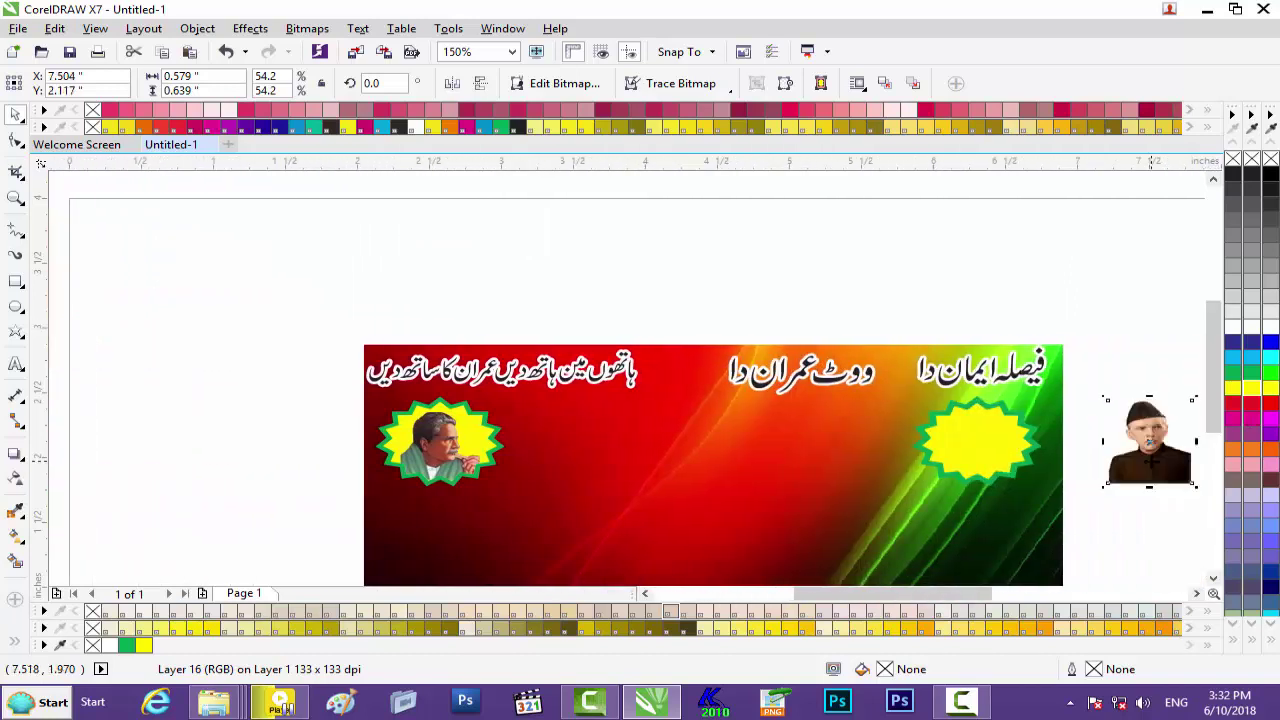
{"action": "right_click", "coordinate": [1099, 481]}
{"action": "left_click", "coordinate": [966, 188]}
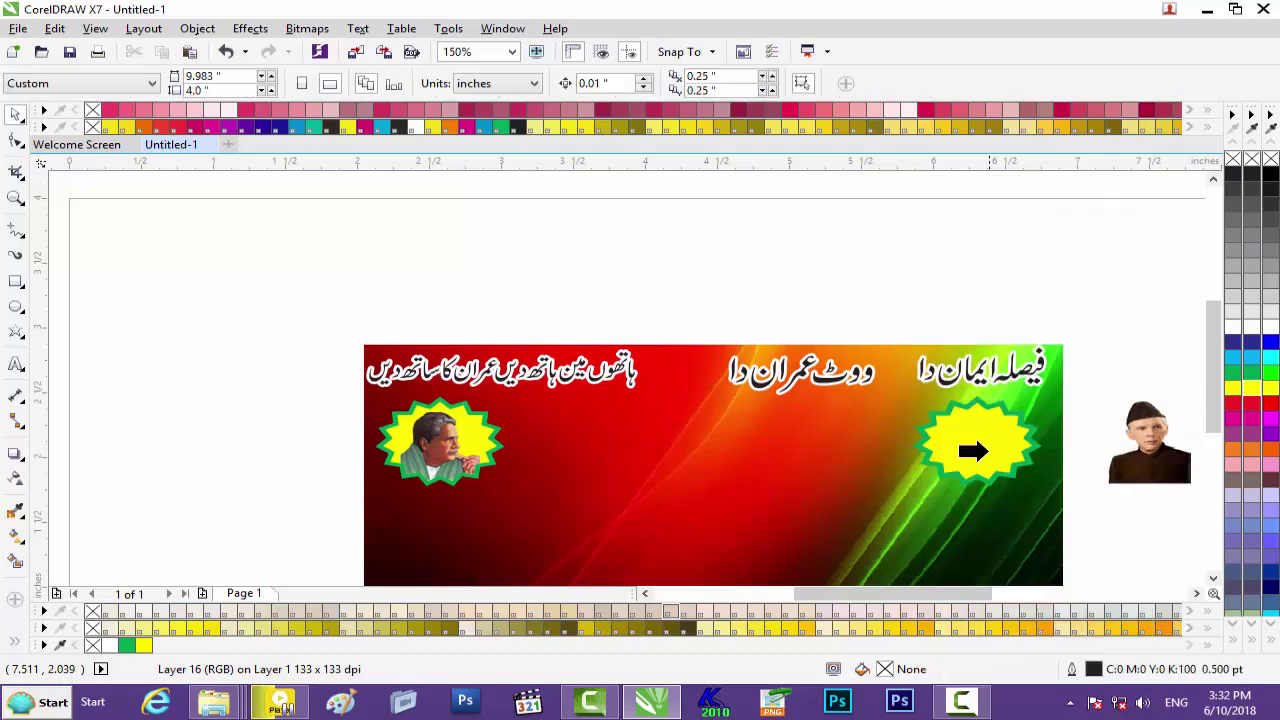
{"action": "left_click", "coordinate": [971, 449]}
Edit that star's PowerClip contents, resizing the photo to about 0.52 by 0.56 inch and lowering it slightly within the frame.
{"action": "left_click", "coordinate": [965, 457], "text": "ctrl"}
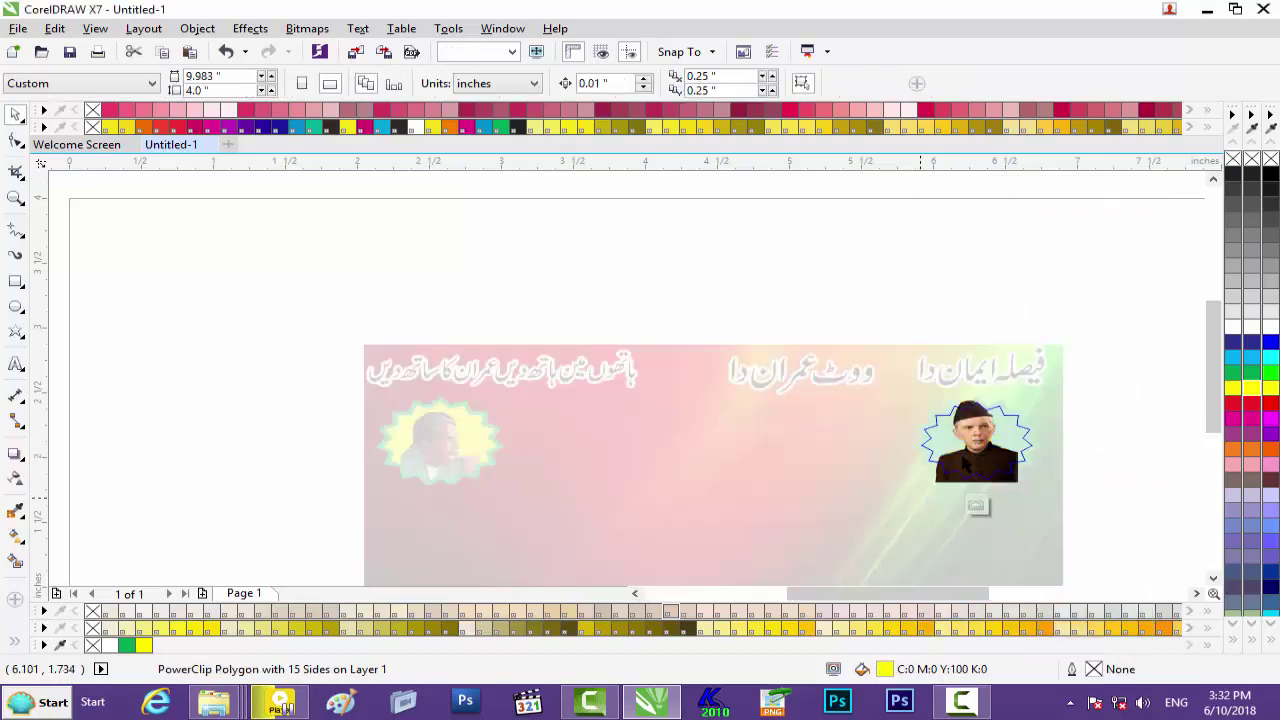
{"action": "left_click", "coordinate": [977, 450]}
{"action": "scroll", "coordinate": [1008, 419], "scroll_direction": "up", "scroll_amount": 1}
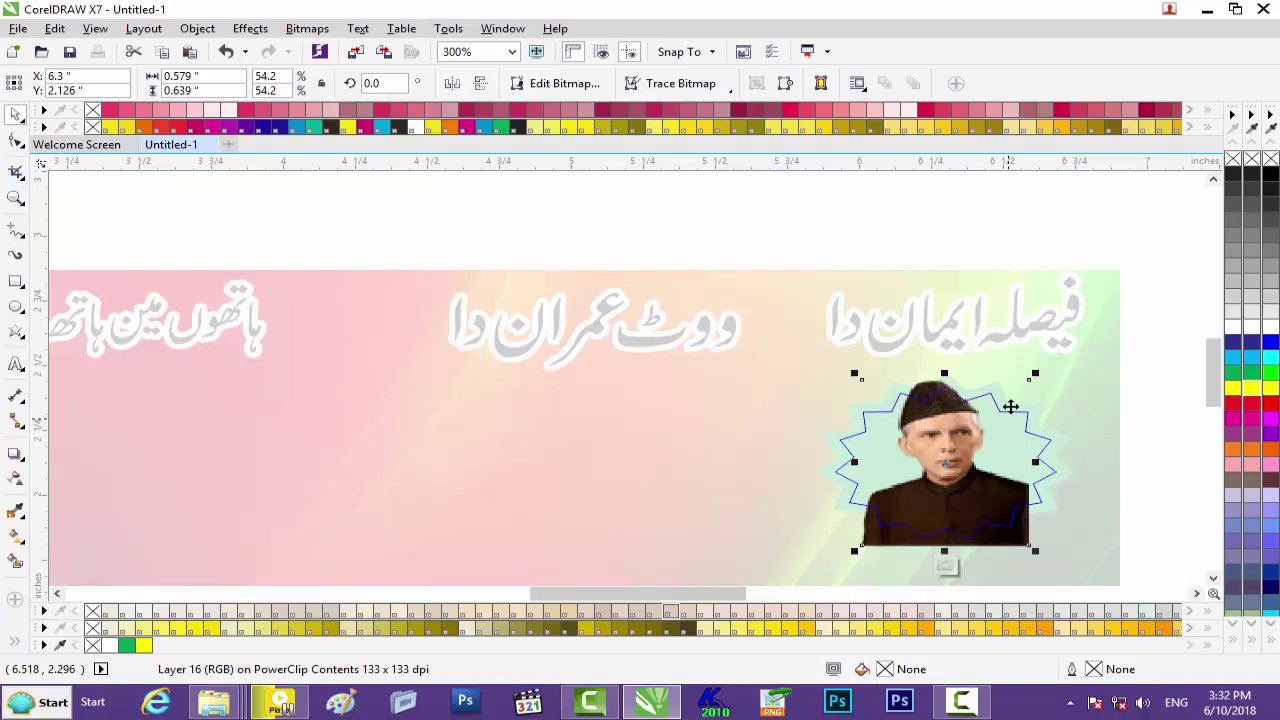
{"action": "left_click_drag", "start_coordinate": [1034, 374], "coordinate": [1018, 400]}
{"action": "left_click_drag", "start_coordinate": [950, 455], "coordinate": [948, 459]}
{"action": "left_click_drag", "start_coordinate": [1013, 485], "coordinate": [1036, 484]}
{"action": "left_click_drag", "start_coordinate": [961, 416], "coordinate": [958, 403]}
{"action": "left_click_drag", "start_coordinate": [878, 479], "coordinate": [878, 481]}
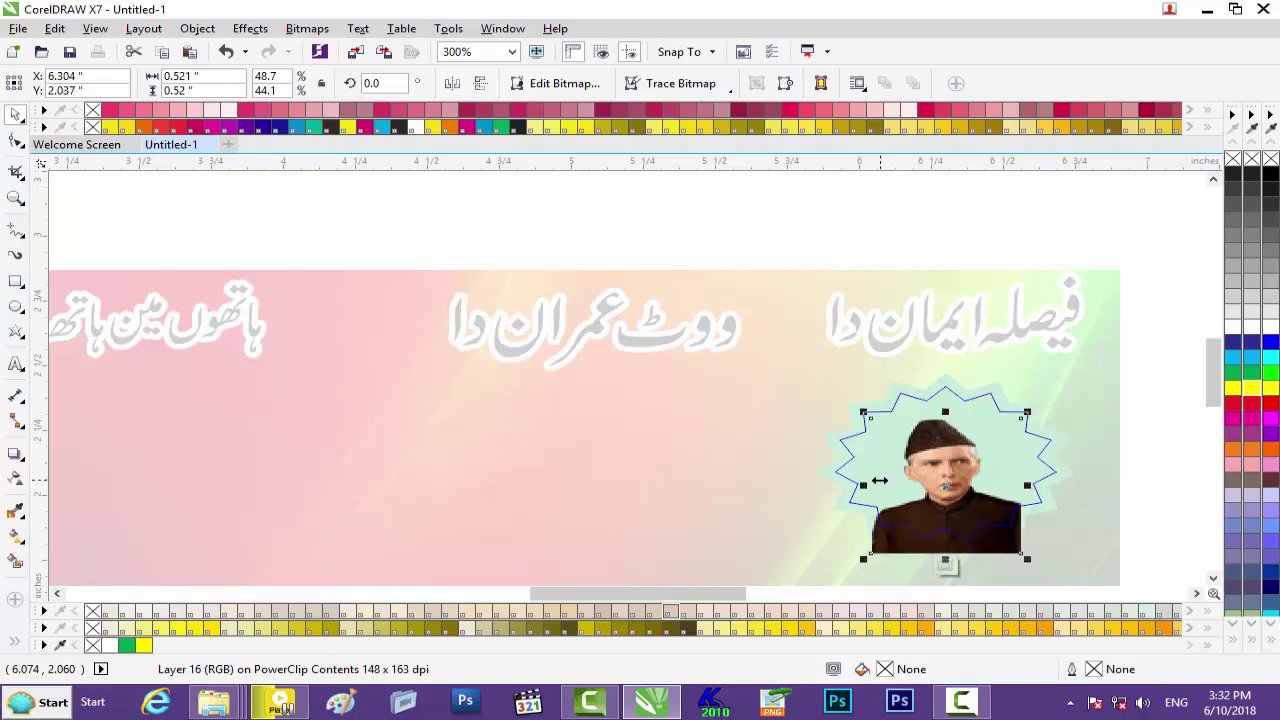
{"action": "left_click_drag", "start_coordinate": [945, 411], "coordinate": [947, 398]}
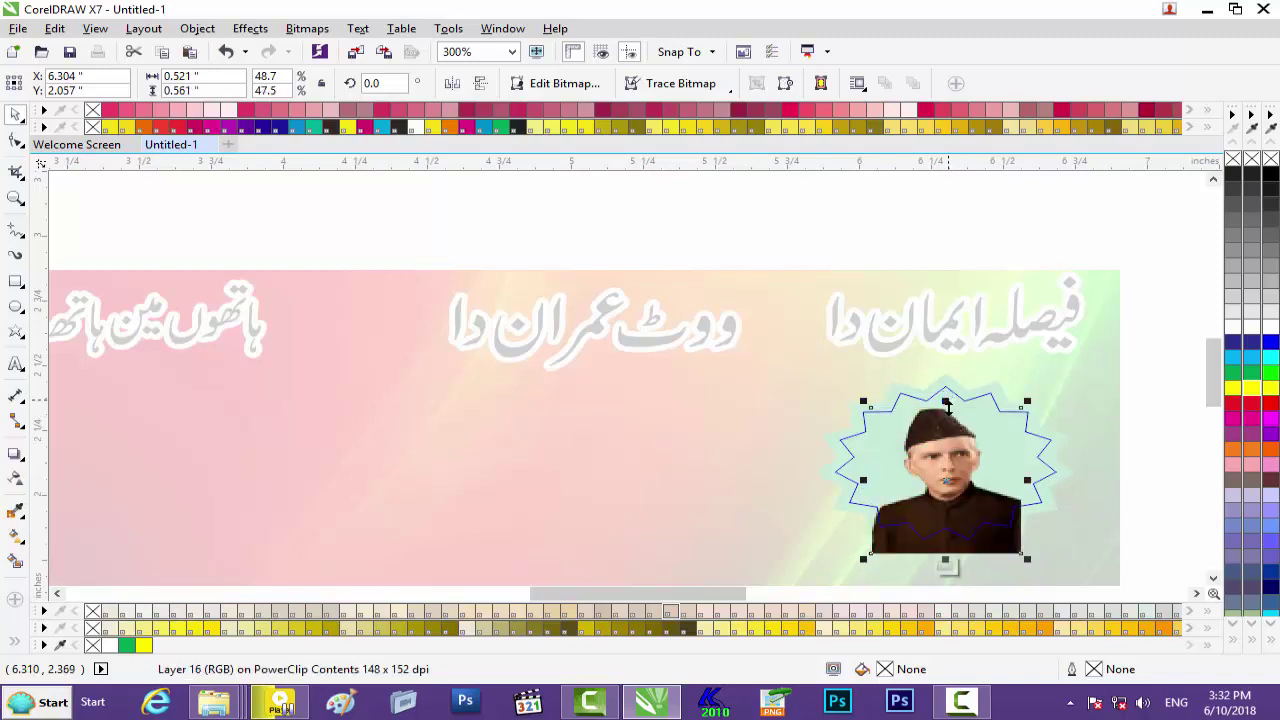
{"action": "left_click", "coordinate": [947, 566]}
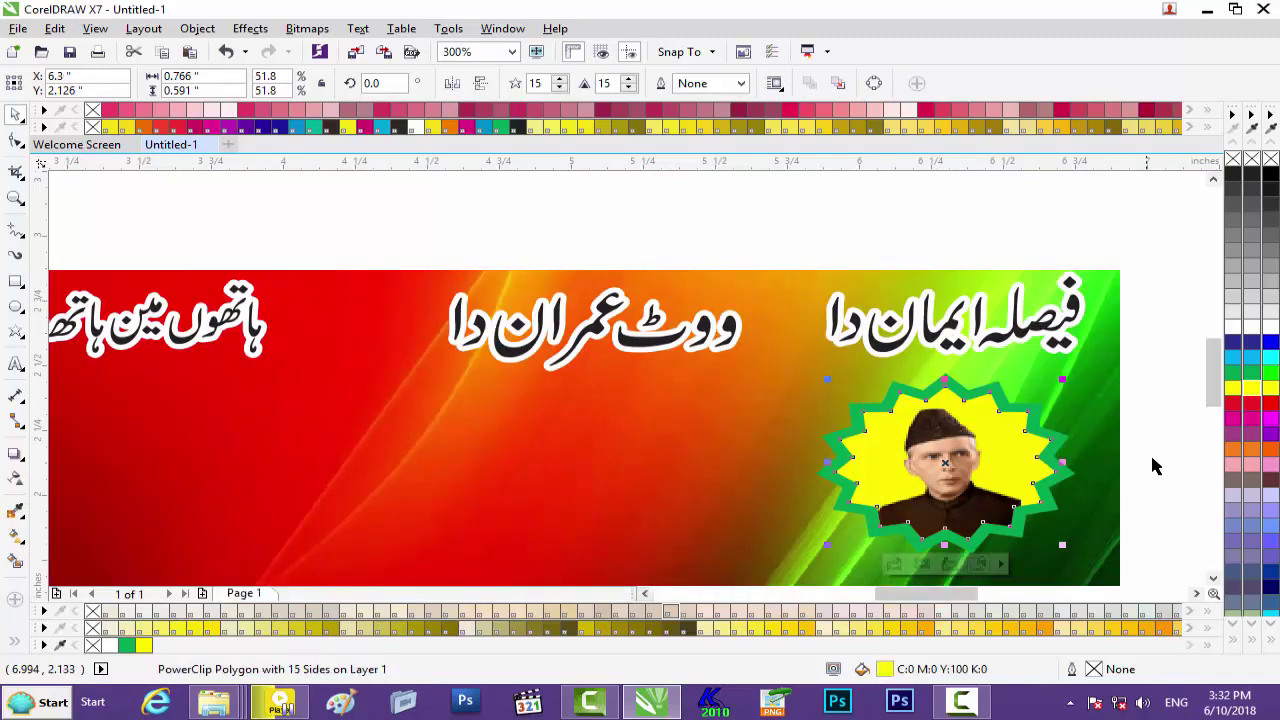
{"action": "left_click", "coordinate": [1176, 445]}
Move the pair of flags onto the background between the two star frames and resize it to about 1.23 by 0.74 inch.
{"action": "scroll", "coordinate": [924, 483], "scroll_direction": "down", "scroll_amount": 2}
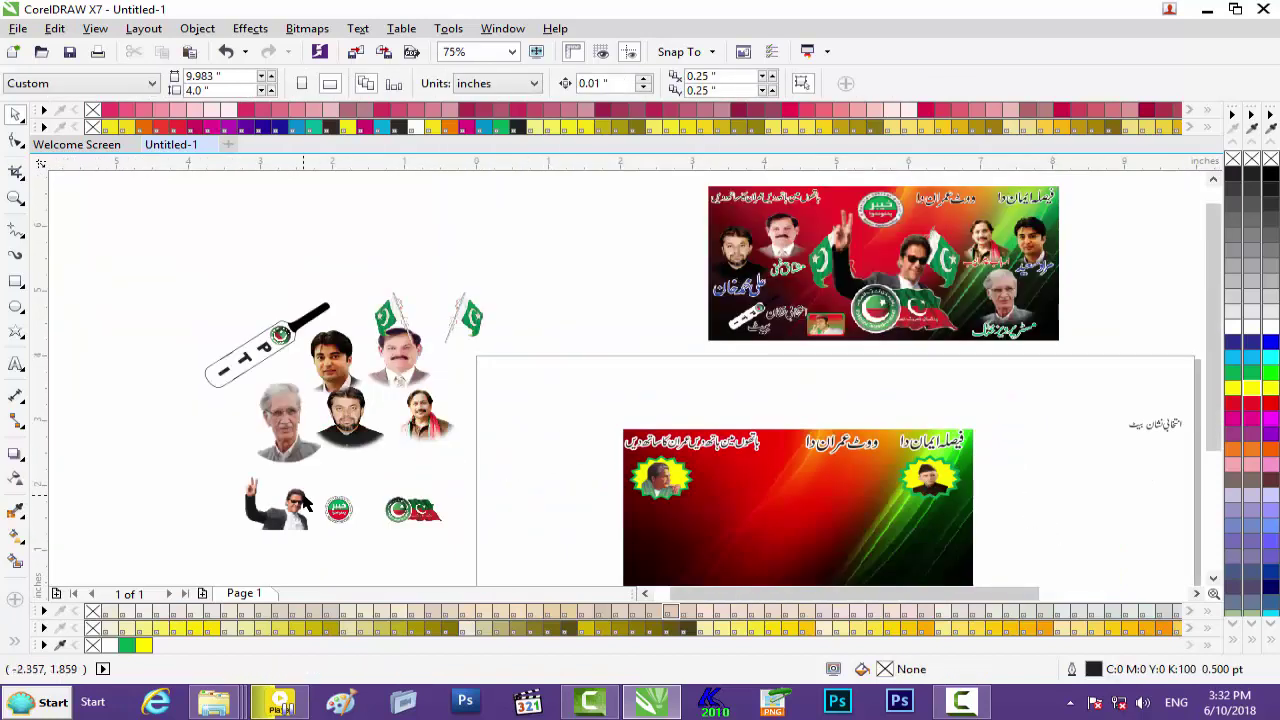
{"action": "left_click_drag", "start_coordinate": [531, 344], "coordinate": [819, 516]}
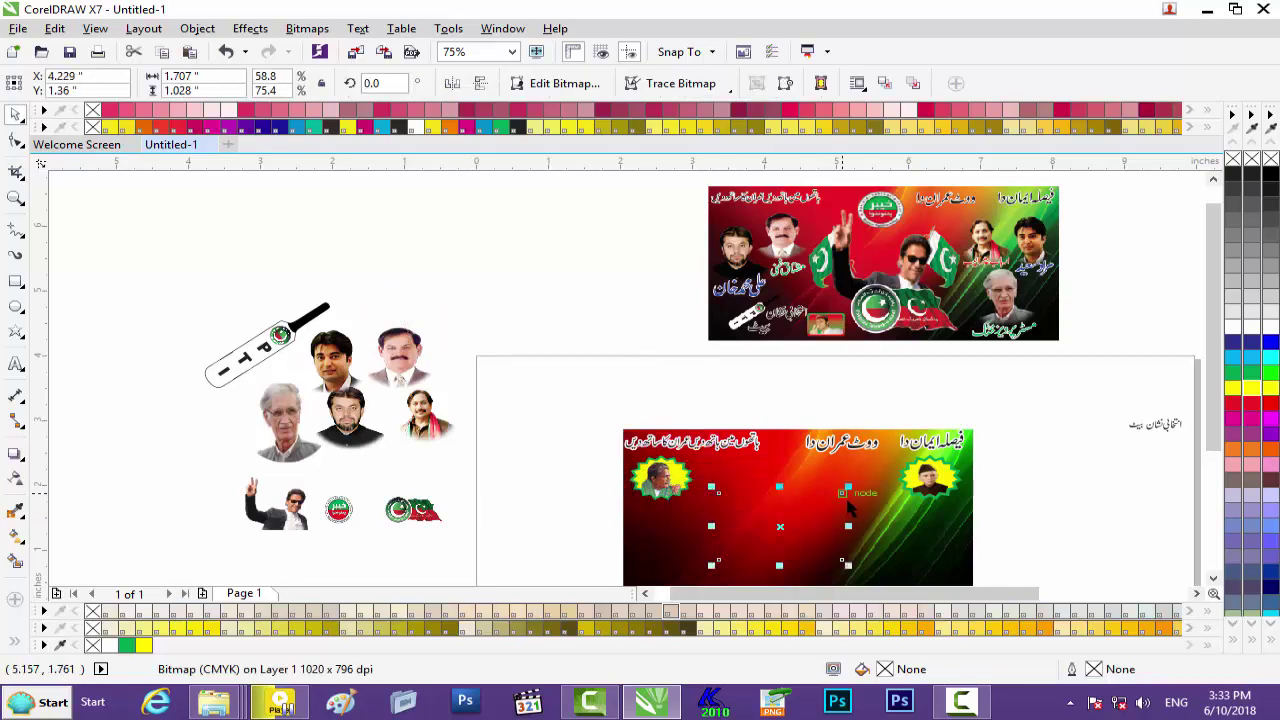
{"action": "left_click_drag", "start_coordinate": [1208, 332], "coordinate": [1208, 408]}
{"action": "scroll", "coordinate": [847, 361], "scroll_direction": "up", "scroll_amount": 2}
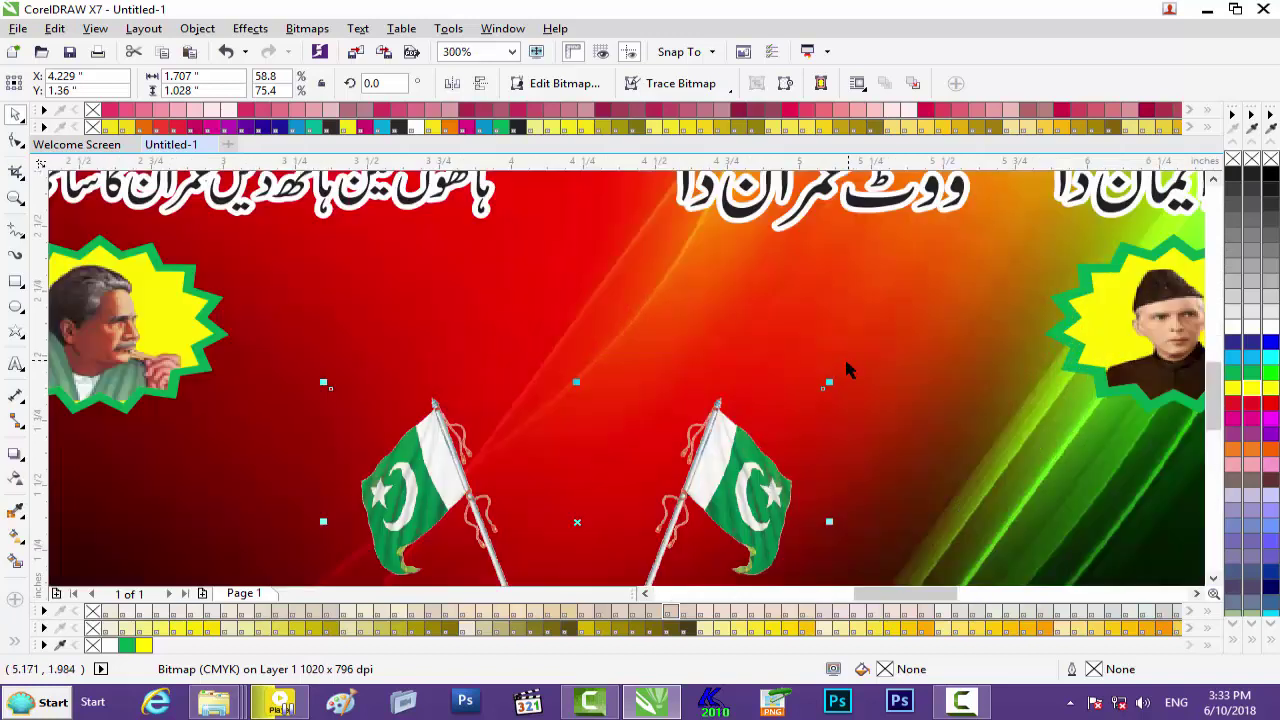
{"action": "scroll", "coordinate": [836, 390], "scroll_direction": "down", "scroll_amount": 1}
{"action": "left_click_drag", "start_coordinate": [834, 381], "coordinate": [762, 397]}
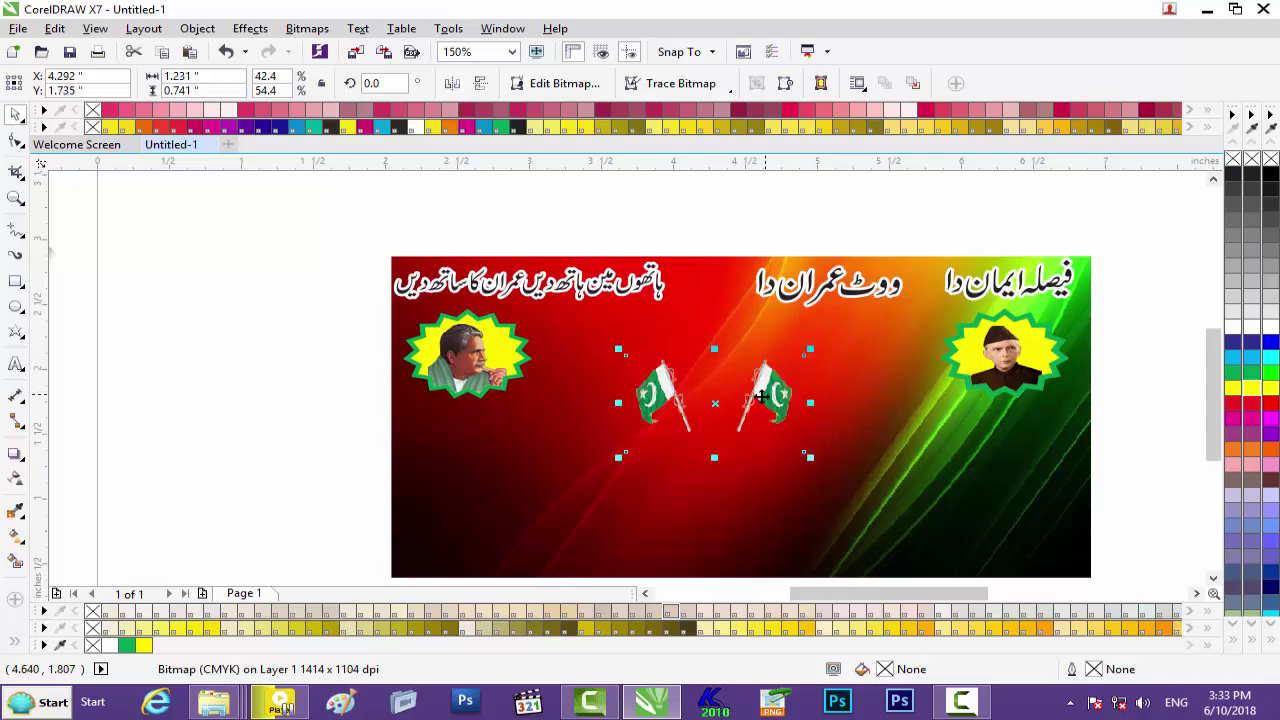
Place the photo of the man in sunglasses over the two flags and enlarge it to about 1.17 by 1.04 inch.
{"action": "left_click", "coordinate": [202, 347]}
{"action": "scroll", "coordinate": [200, 346], "scroll_direction": "down", "scroll_amount": 1}
{"action": "scroll", "coordinate": [188, 339], "scroll_direction": "down", "scroll_amount": 1}
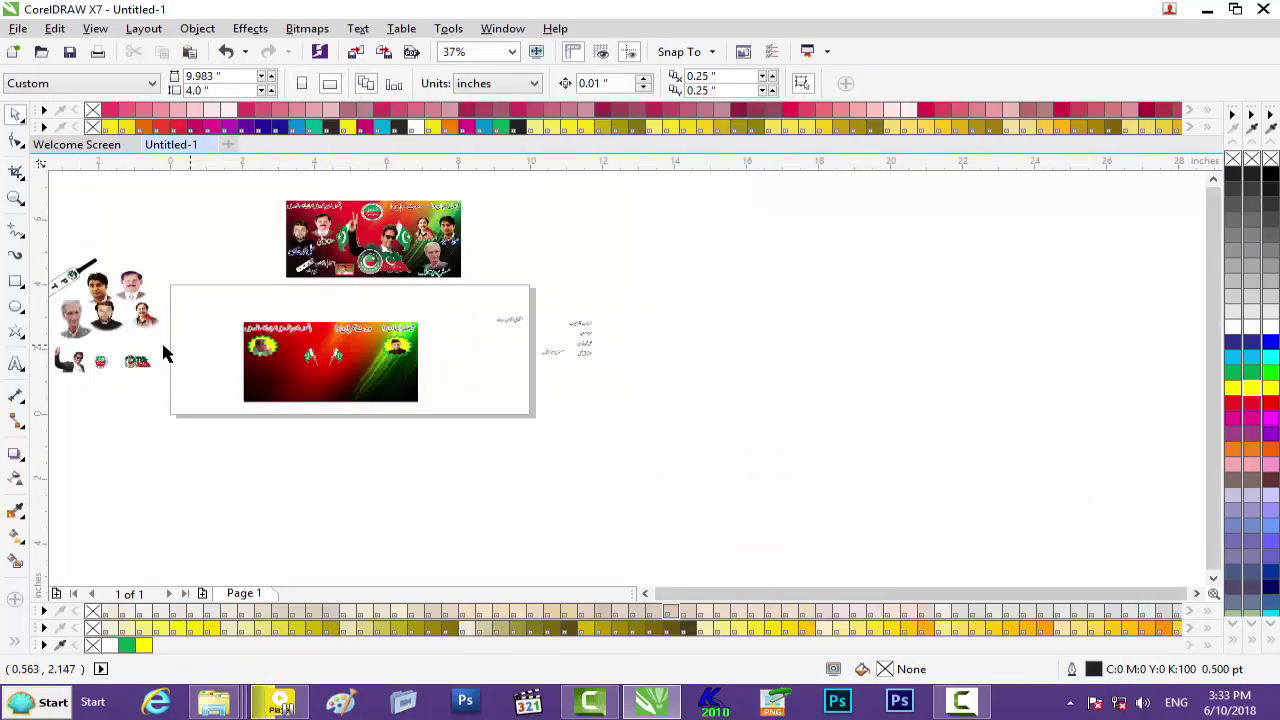
{"action": "left_click", "coordinate": [335, 386]}
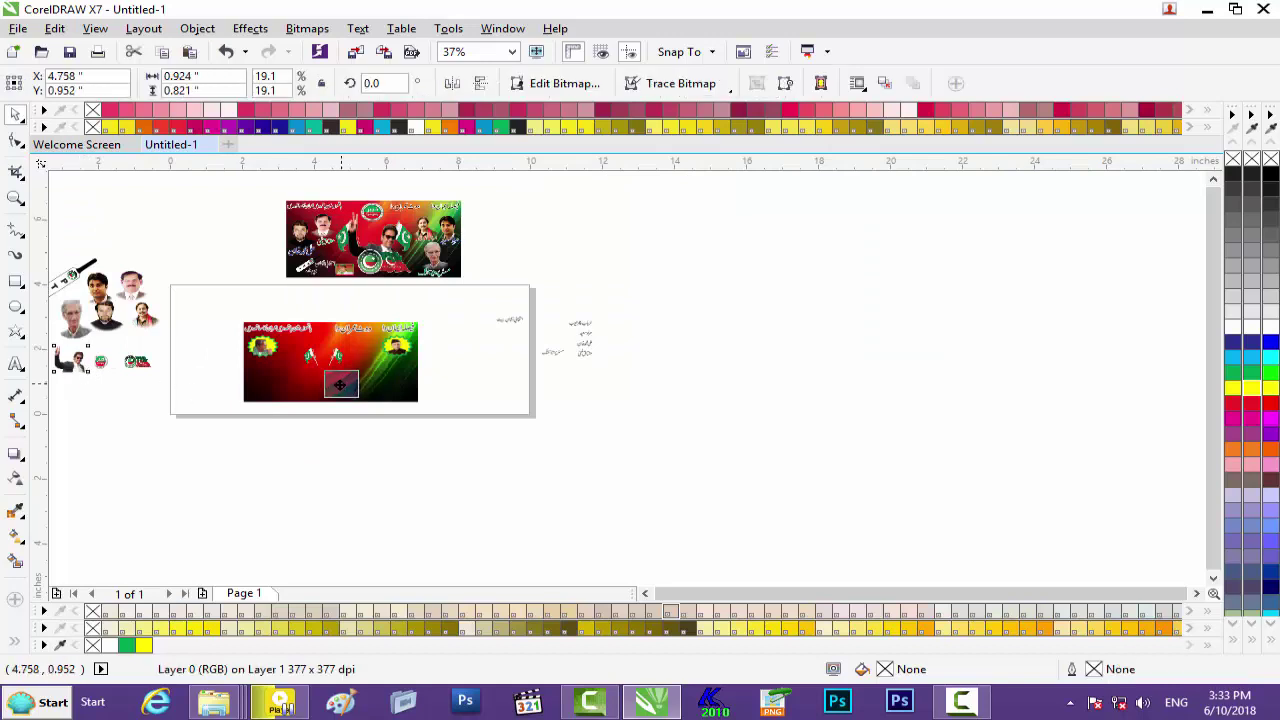
{"action": "scroll", "coordinate": [312, 383], "scroll_direction": "up", "scroll_amount": 2}
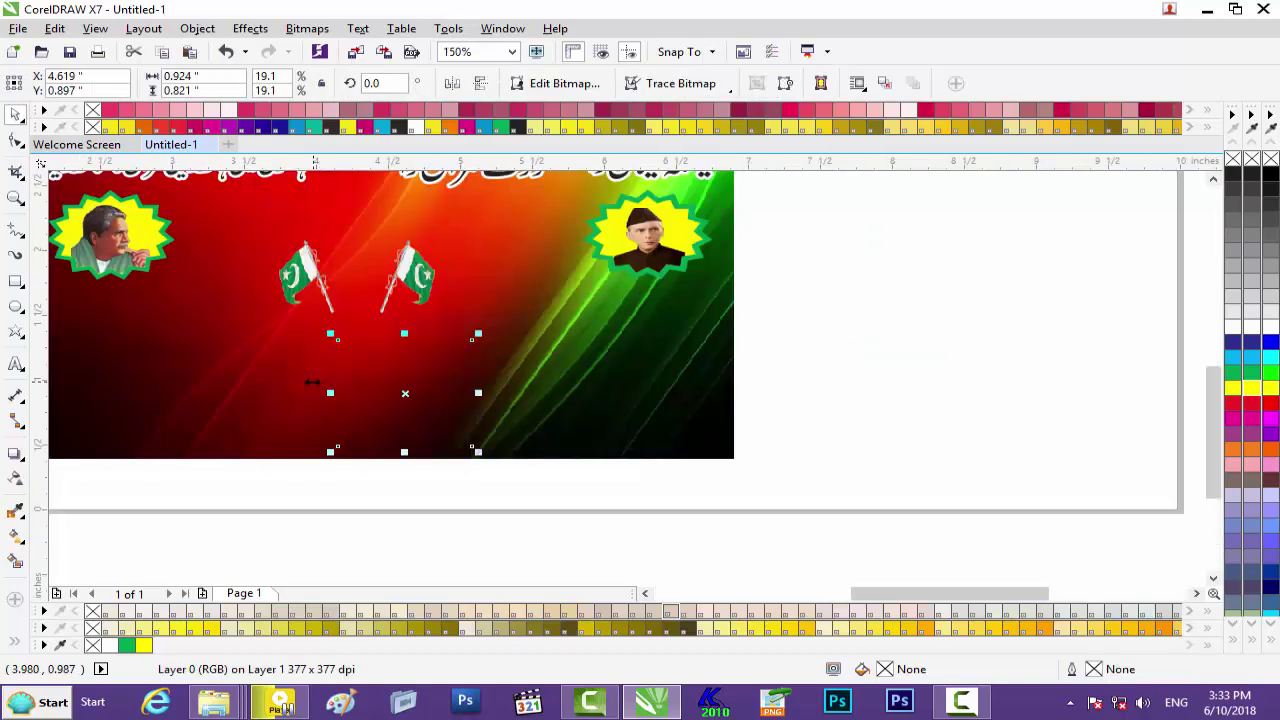
{"action": "left_click_drag", "start_coordinate": [438, 398], "coordinate": [378, 282]}
{"action": "scroll", "coordinate": [378, 316], "scroll_direction": "up", "scroll_amount": 1}
{"action": "left_click_drag", "start_coordinate": [451, 368], "coordinate": [493, 432]}
{"action": "left_click_drag", "start_coordinate": [377, 283], "coordinate": [378, 296]}
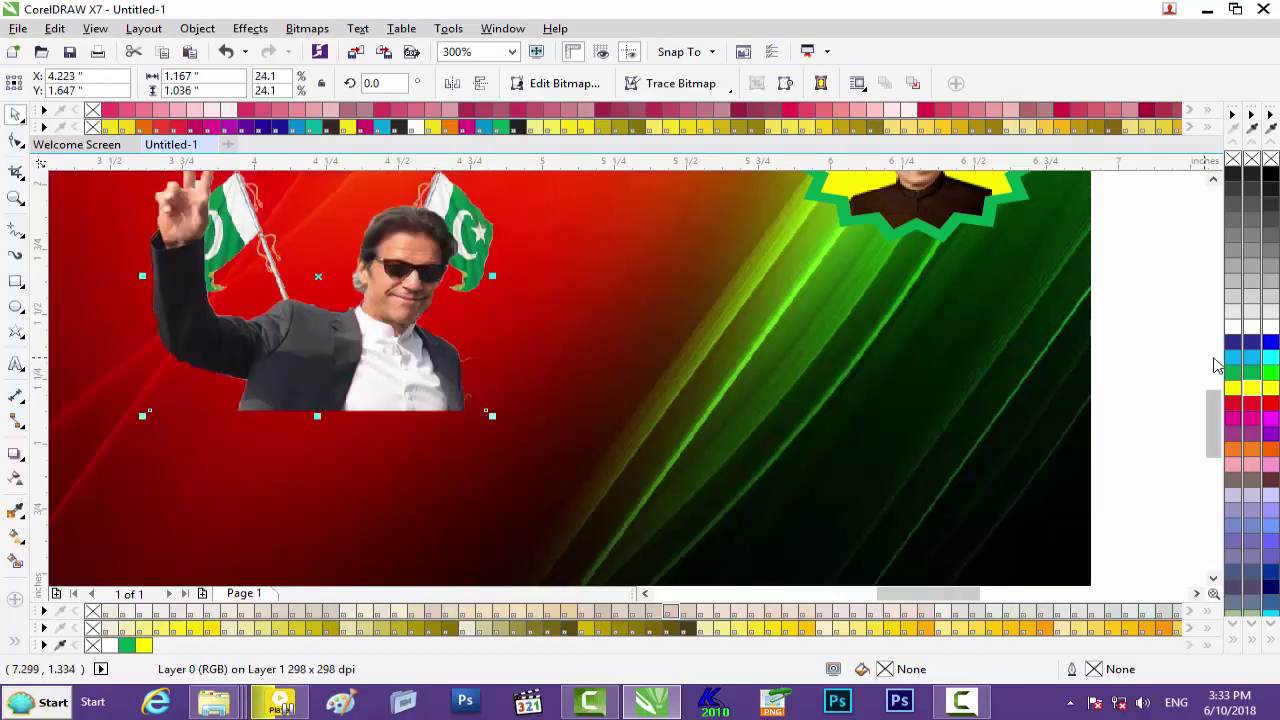
Move the photo of the man in sunglasses aside and enlarge the pair of flags to about 1.58 by 0.95 inch.
{"action": "mouse_move", "coordinate": [1216, 411]}
{"action": "left_mouse_down"}
{"action": "mouse_move", "coordinate": [1216, 382]}
{"action": "mouse_move", "coordinate": [1219, 406]}
{"action": "left_mouse_up"}
{"action": "scroll", "coordinate": [433, 381], "scroll_direction": "down", "scroll_amount": 1}
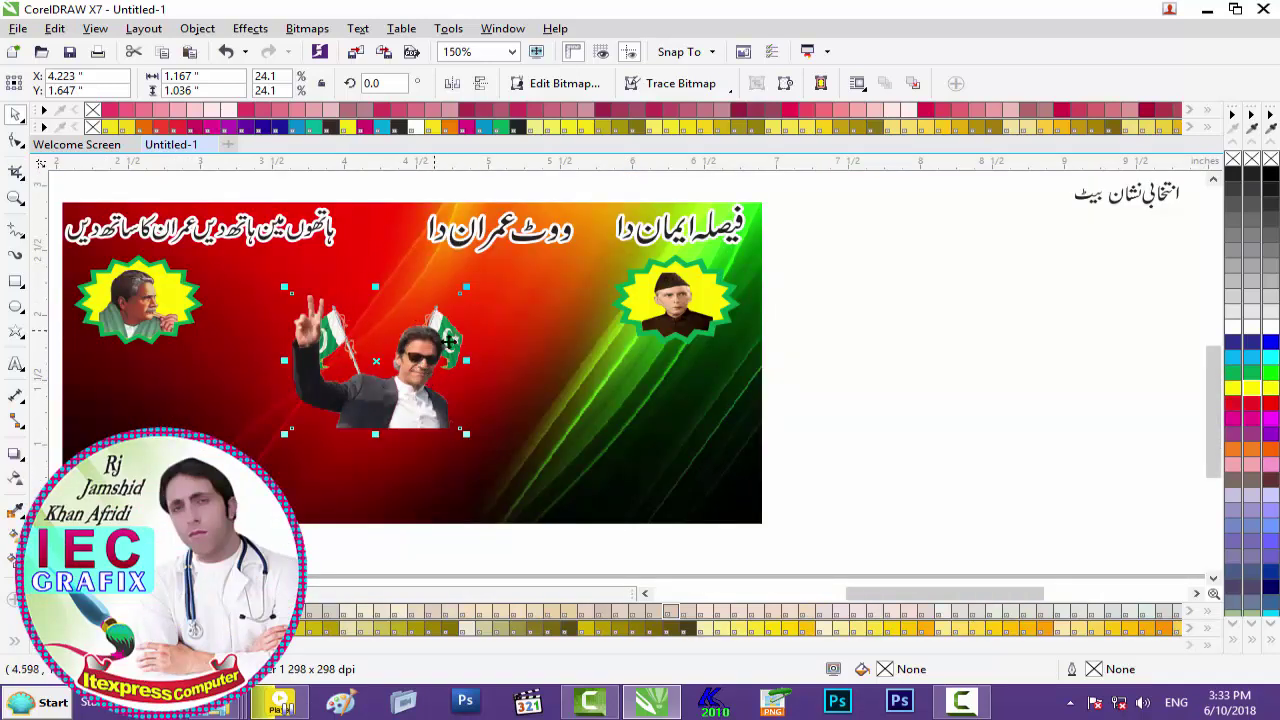
{"action": "left_click", "coordinate": [911, 544]}
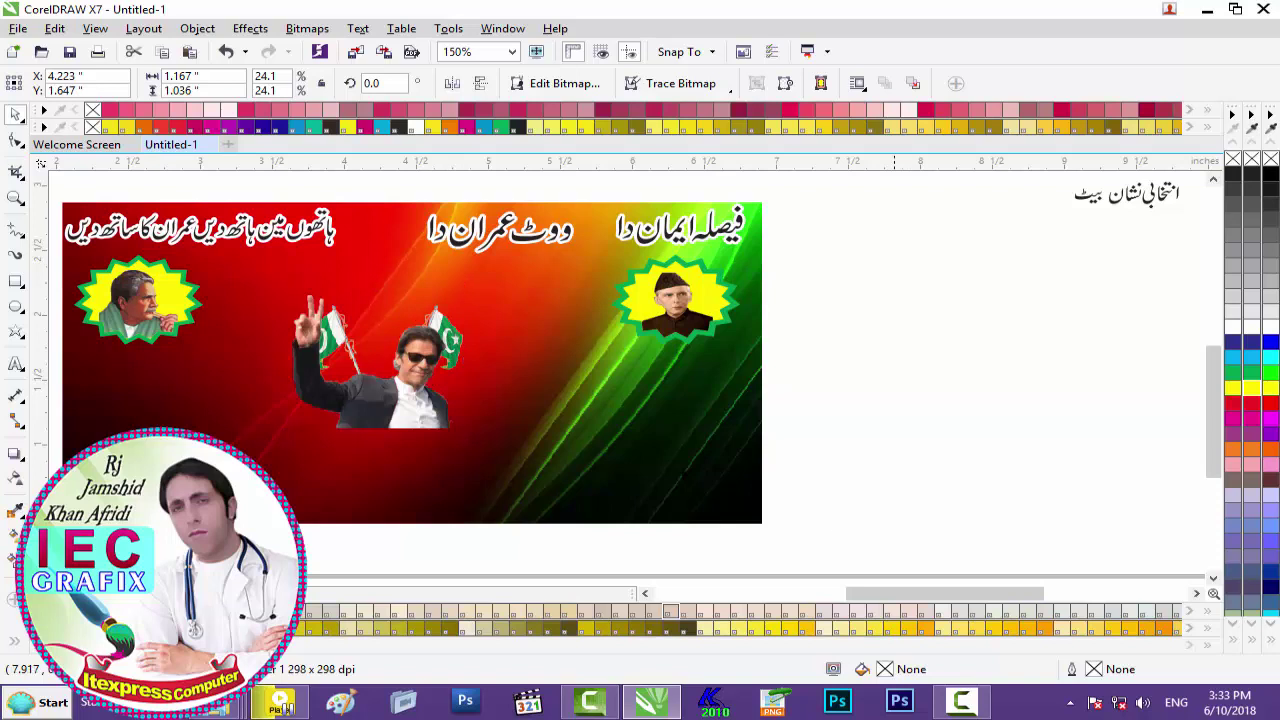
{"action": "left_click", "coordinate": [437, 318]}
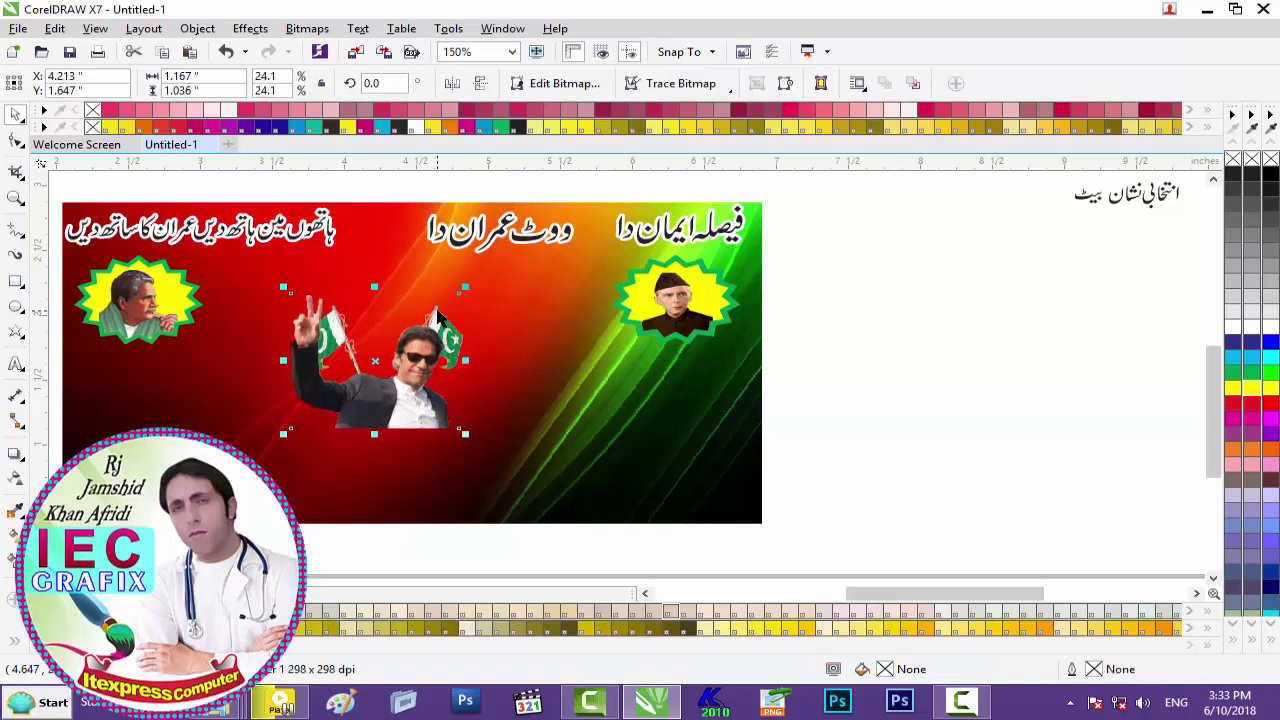
{"action": "key", "text": "Right"}
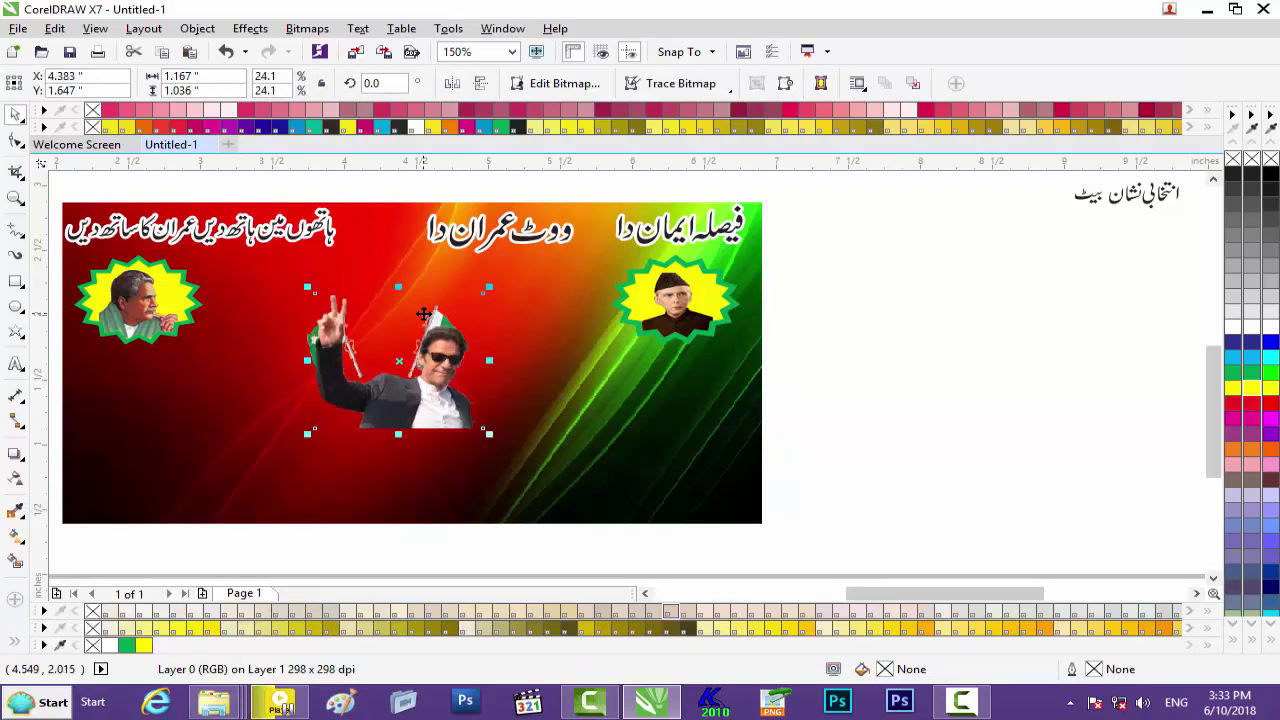
{"action": "key", "text": "Right"}
{"action": "key", "text": "Right"}
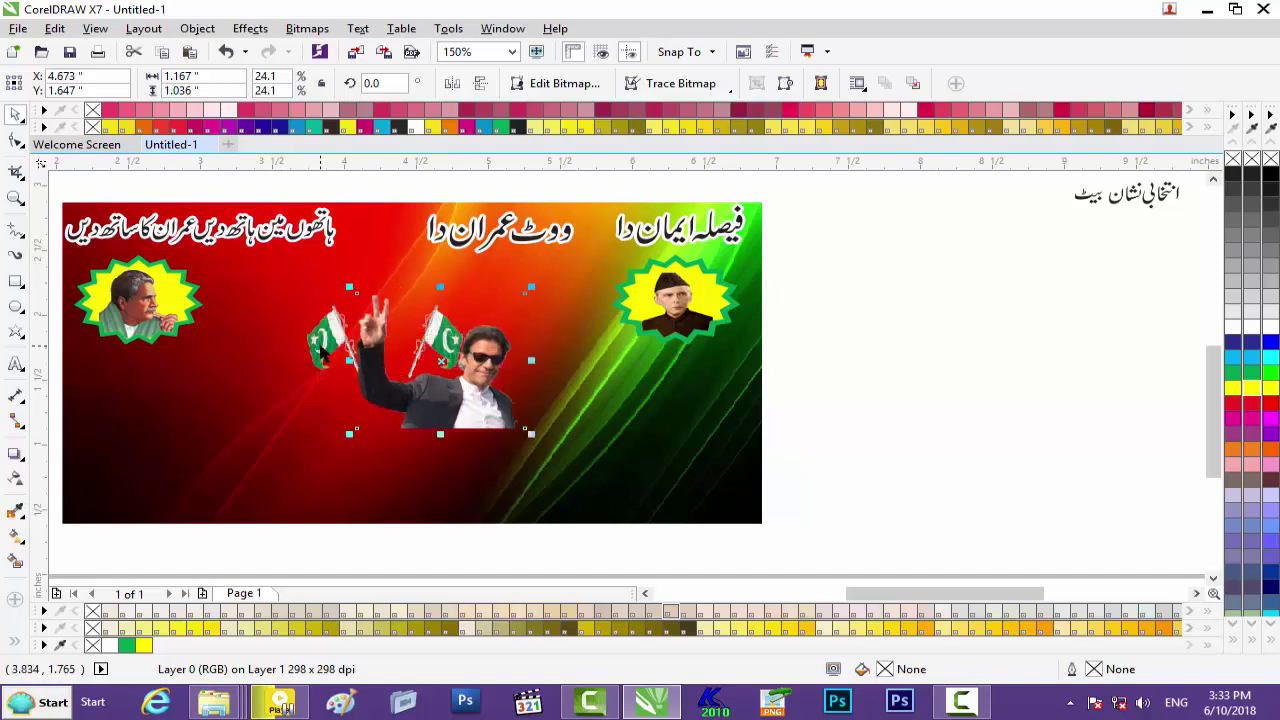
{"action": "left_click", "coordinate": [323, 340]}
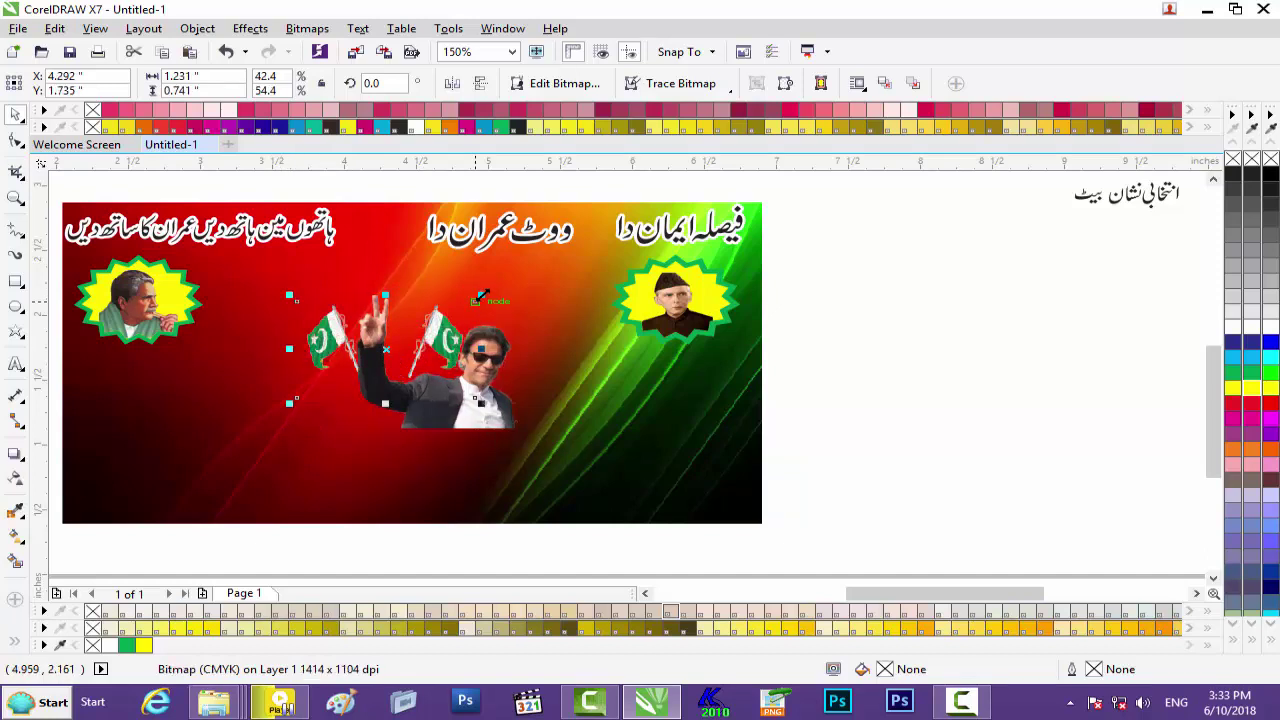
{"action": "left_click_drag", "start_coordinate": [480, 297], "coordinate": [505, 282]}
Place the photo of the man in sunglasses back over the flags and shift the flags slightly towards the banner's left edge.
{"action": "left_click_drag", "start_coordinate": [496, 357], "coordinate": [418, 349]}
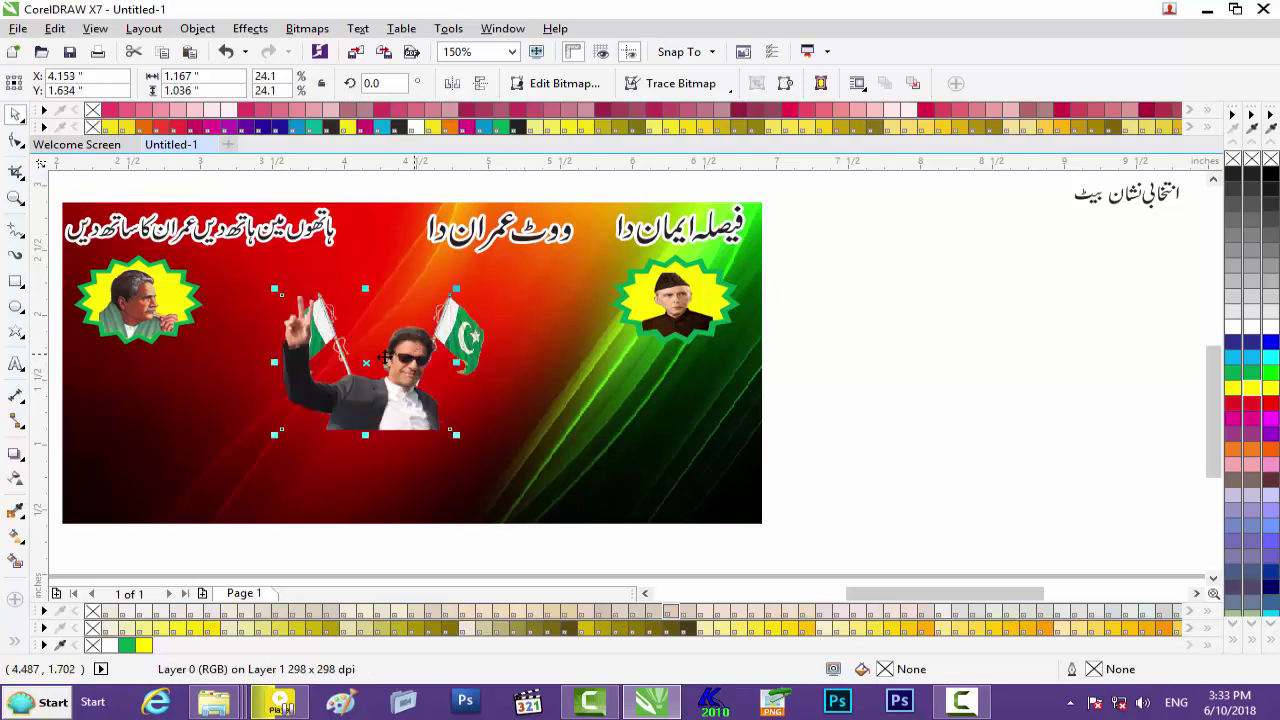
{"action": "left_click_drag", "start_coordinate": [278, 363], "coordinate": [281, 364]}
{"action": "left_click", "coordinate": [483, 354]}
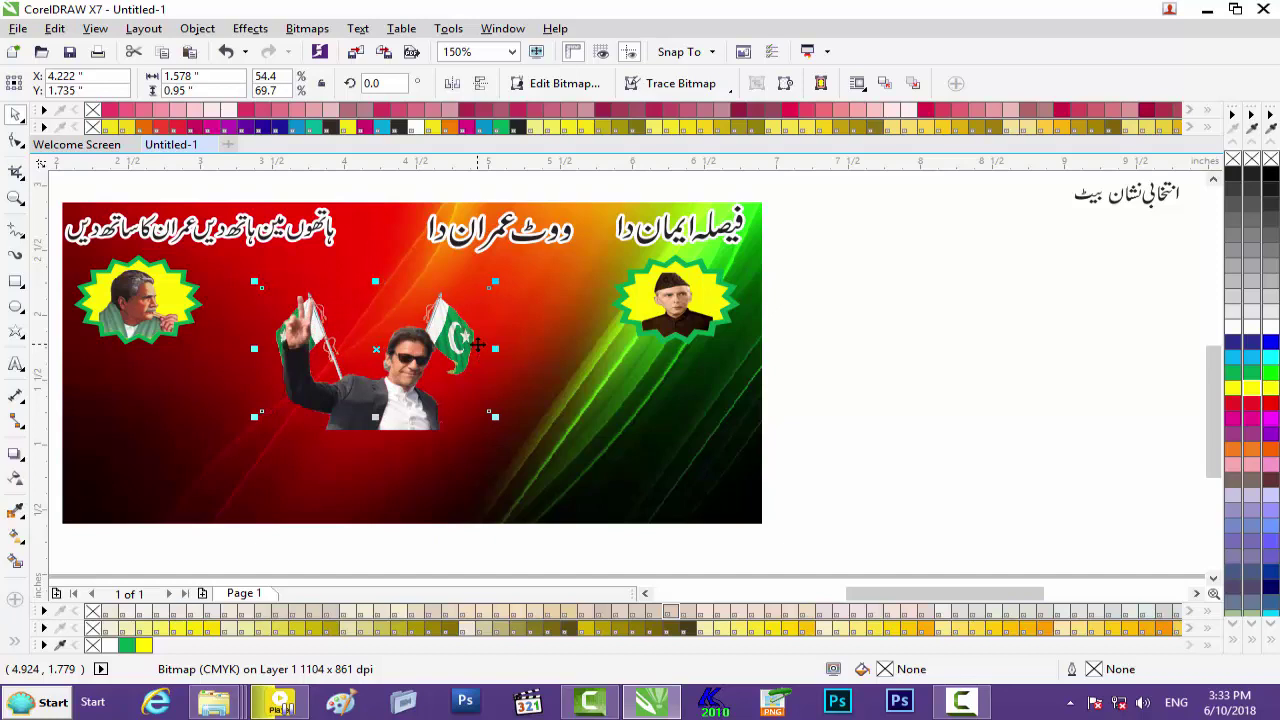
Nudge the photo of the man in sunglasses up and left over the flags to about X 4.023, Y 1.664 inch.
{"action": "left_click", "coordinate": [414, 364]}
{"action": "key", "text": "Left"}
{"action": "key", "text": "Left"}
{"action": "key", "text": "Right"}
{"action": "key", "text": "Right"}
{"action": "key", "text": "Right"}
{"action": "key", "text": "Right"}
{"action": "key", "text": "Right"}
{"action": "key", "text": "Right"}
{"action": "key", "text": "Right"}
{"action": "key", "text": "Right"}
{"action": "key", "text": "Right"}
{"action": "key", "text": "Right"}
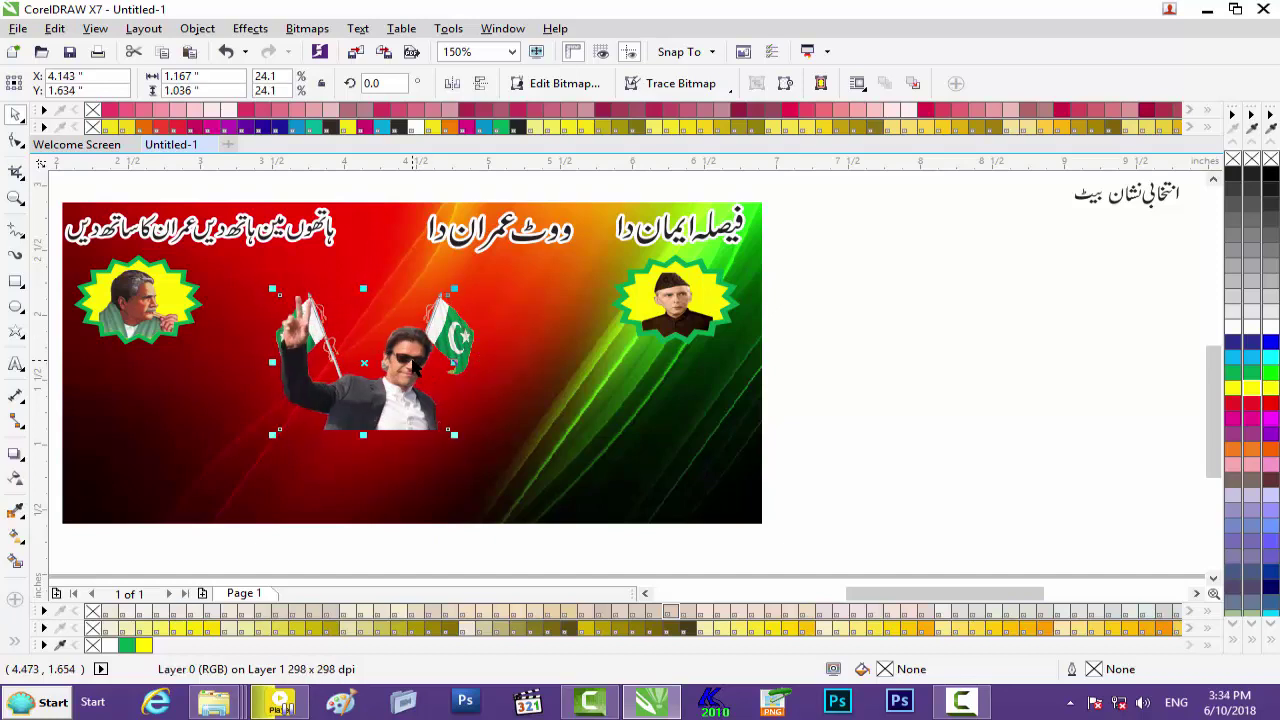
{"action": "key", "text": "Left"}
{"action": "key", "text": "Up"}
{"action": "key", "text": "Up"}
{"action": "key", "text": "Up"}
{"action": "key", "text": "Up"}
{"action": "key", "text": "Up"}
{"action": "key", "text": "Up"}
{"action": "key", "text": "Up"}
{"action": "key", "text": "Up"}
{"action": "key", "text": "Up"}
{"action": "key", "text": "Up"}
{"action": "key", "text": "Left"}
{"action": "key", "text": "Left"}
{"action": "key", "text": "Left"}
{"action": "key", "text": "Left"}
{"action": "key", "text": "Left"}
{"action": "key", "text": "Left"}
{"action": "key", "text": "Left"}
{"action": "key", "text": "Left"}
{"action": "key", "text": "Left"}
{"action": "key", "text": "Left"}
{"action": "key", "text": "Left"}
{"action": "key", "text": "Left"}
{"action": "key", "text": "Left"}
{"action": "key", "text": "Left"}
{"action": "key", "text": "Left"}
{"action": "key", "text": "Left"}
{"action": "key", "text": "Left"}
{"action": "key", "text": "Left"}
{"action": "key", "text": "Left"}
{"action": "key", "text": "Left"}
{"action": "key", "text": "Down"}
{"action": "key", "text": "Down"}
{"action": "key", "text": "Down"}
{"action": "key", "text": "Down"}
{"action": "key", "text": "Down"}
{"action": "key", "text": "Down"}
{"action": "key", "text": "Down"}
{"action": "key", "text": "Right"}
{"action": "key", "text": "Right"}
{"action": "key", "text": "Right"}
{"action": "key", "text": "Right"}
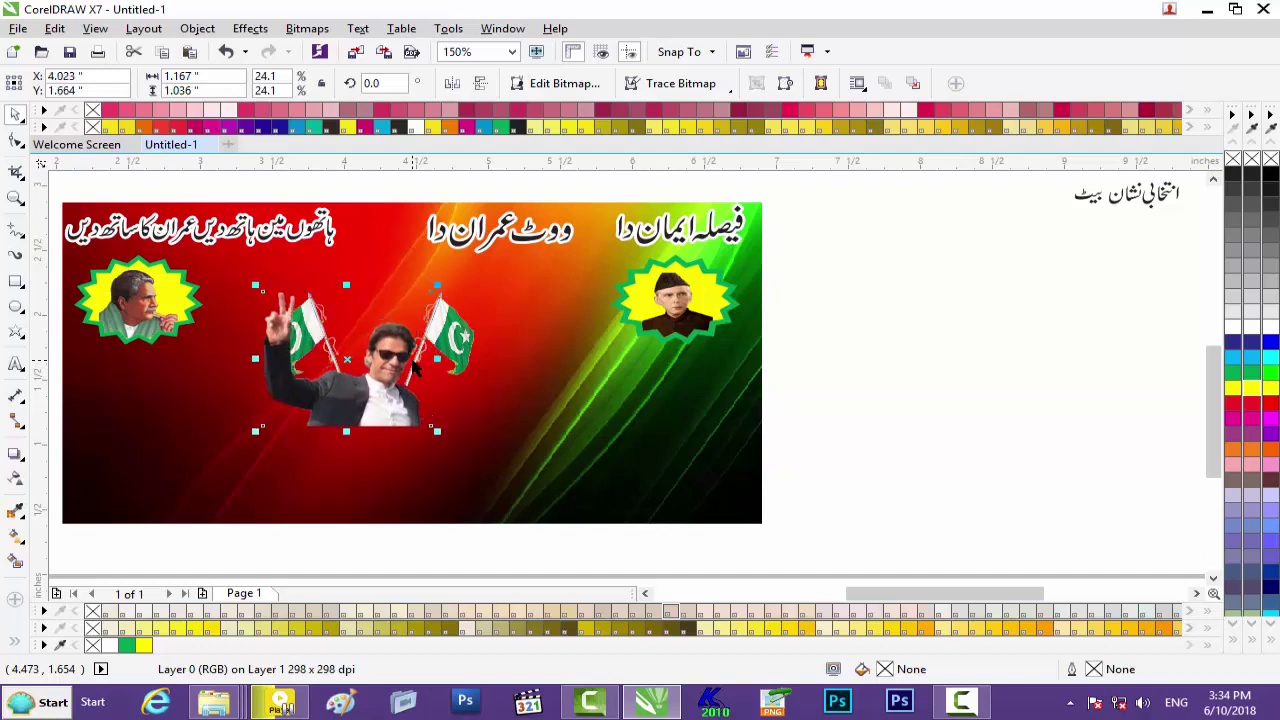
Enlarge the photo of the man in sunglasses to about 1.29 by 1.14 inch and nudge it down and right between the flags.
{"action": "left_click_drag", "start_coordinate": [437, 431], "coordinate": [446, 438]}
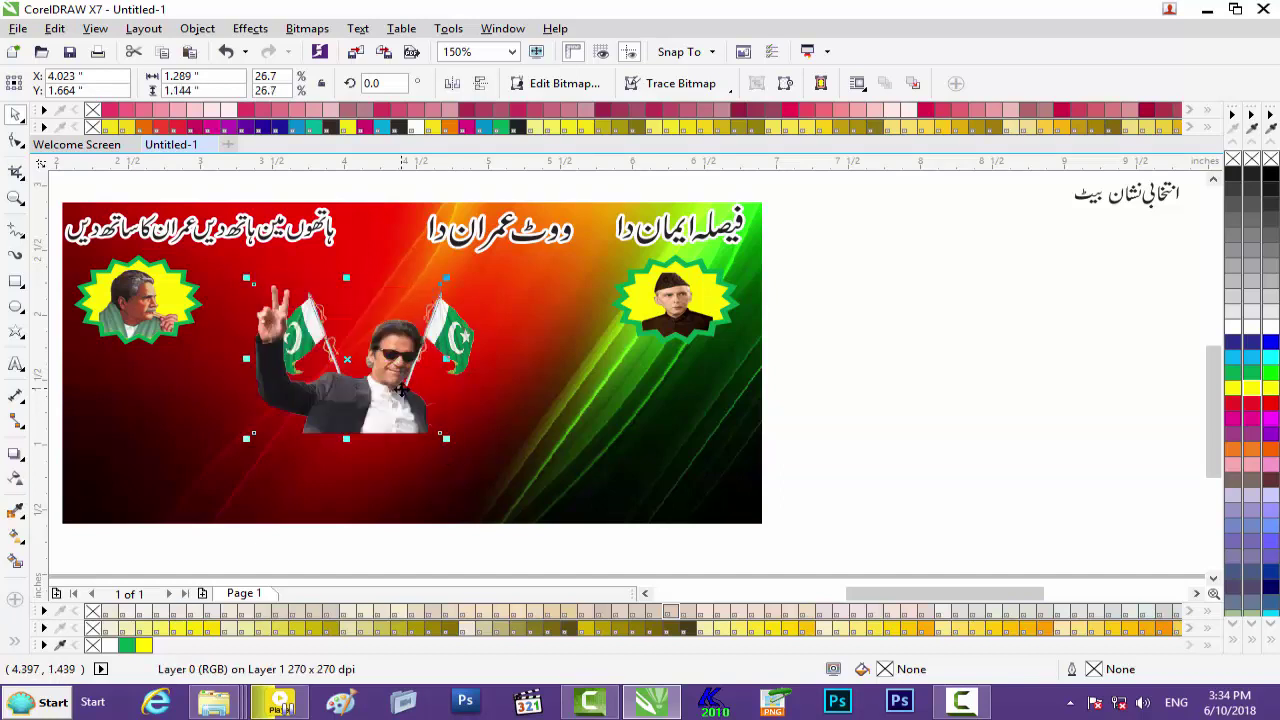
{"action": "key", "text": "Down"}
{"action": "key", "text": "Down"}
{"action": "key", "text": "Down"}
{"action": "key", "text": "Down"}
{"action": "key", "text": "Down"}
{"action": "key", "text": "Right"}
{"action": "key", "text": "Right"}
{"action": "key", "text": "Right"}
{"action": "key", "text": "Right"}
{"action": "key", "text": "Right"}
{"action": "key", "text": "Right"}
{"action": "key", "text": "Right"}
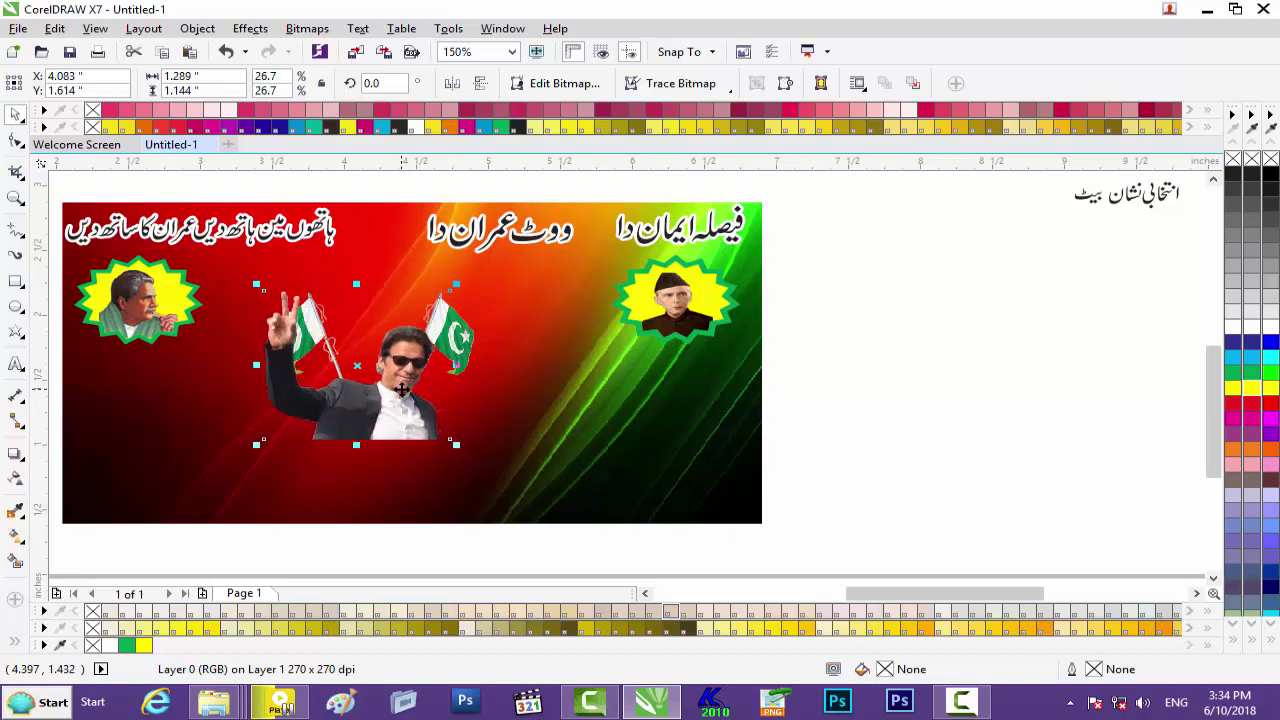
{"action": "left_click", "coordinate": [912, 435]}
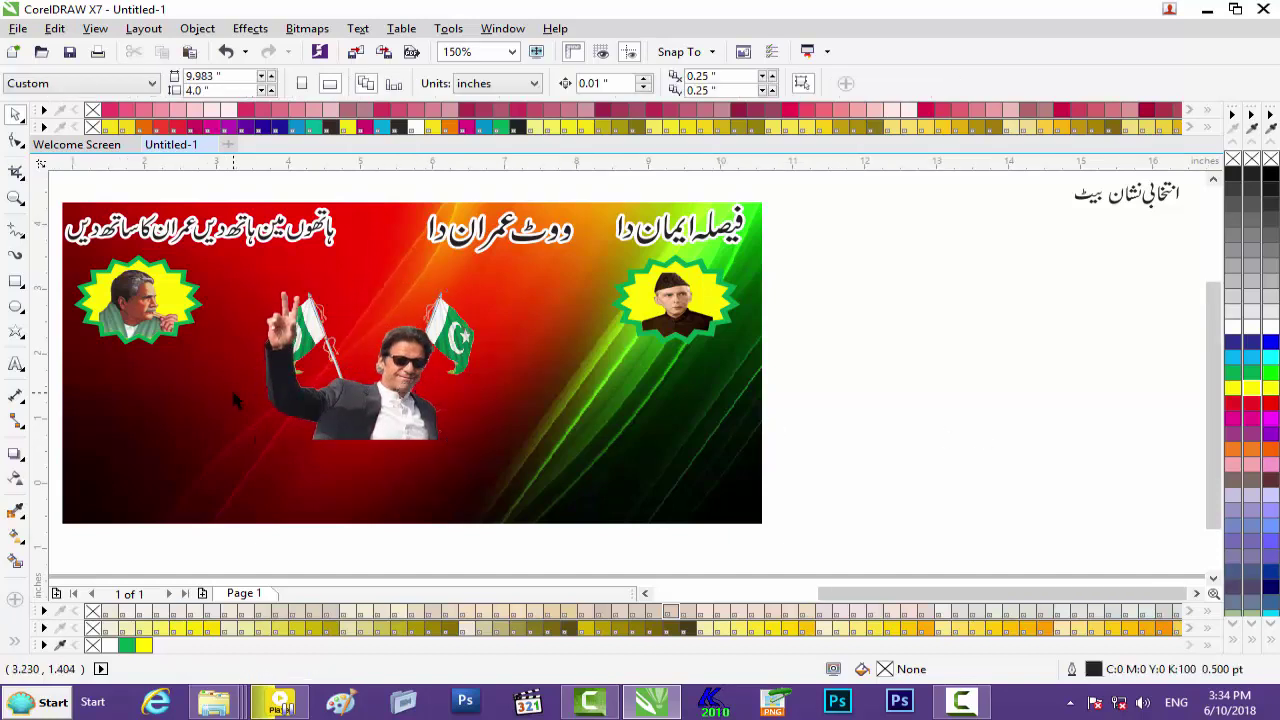
Move the PTI emblem with the party flag over the lower part of the sunglasses portrait and enlarge it to about 1.1 by 0.56 inch.
{"action": "scroll", "coordinate": [237, 399], "scroll_direction": "down", "scroll_amount": 2}
{"action": "scroll", "coordinate": [237, 399], "scroll_direction": "down", "scroll_amount": 1}
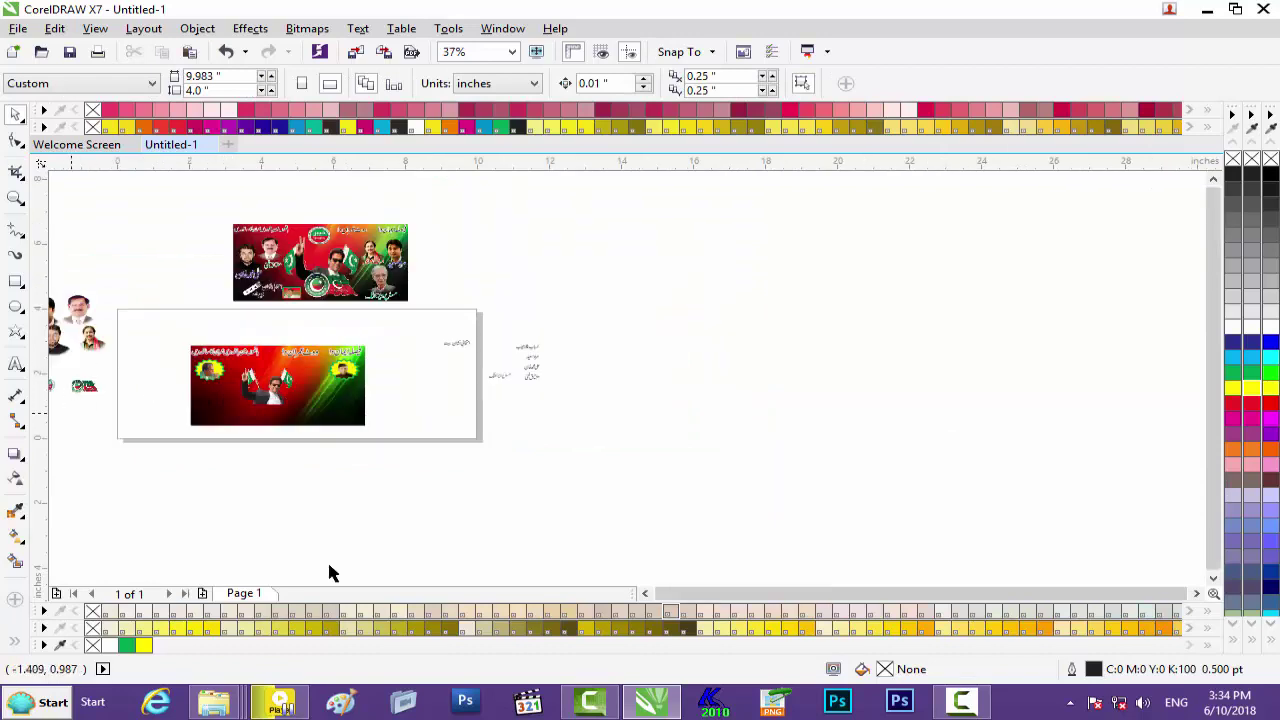
{"action": "left_click", "coordinate": [645, 593]}
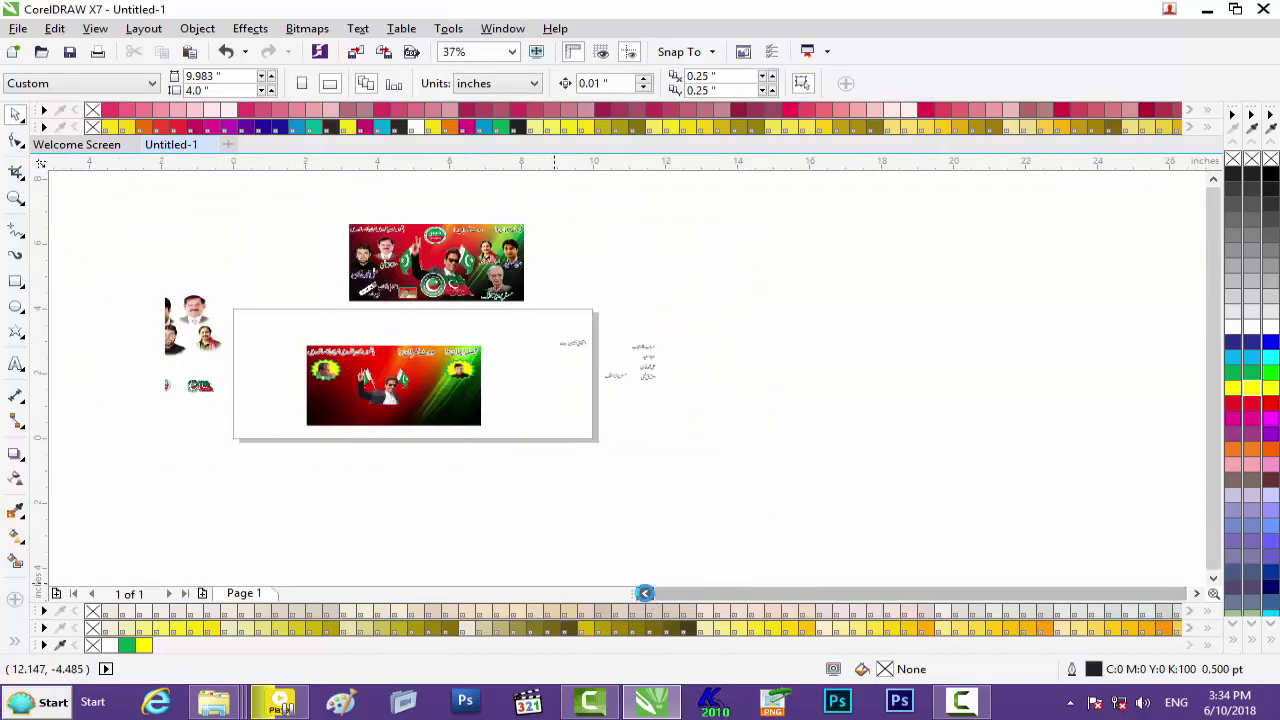
{"action": "double_click", "coordinate": [645, 593]}
{"action": "left_click_drag", "start_coordinate": [427, 392], "coordinate": [617, 410]}
{"action": "scroll", "coordinate": [617, 410], "scroll_direction": "up", "scroll_amount": 4}
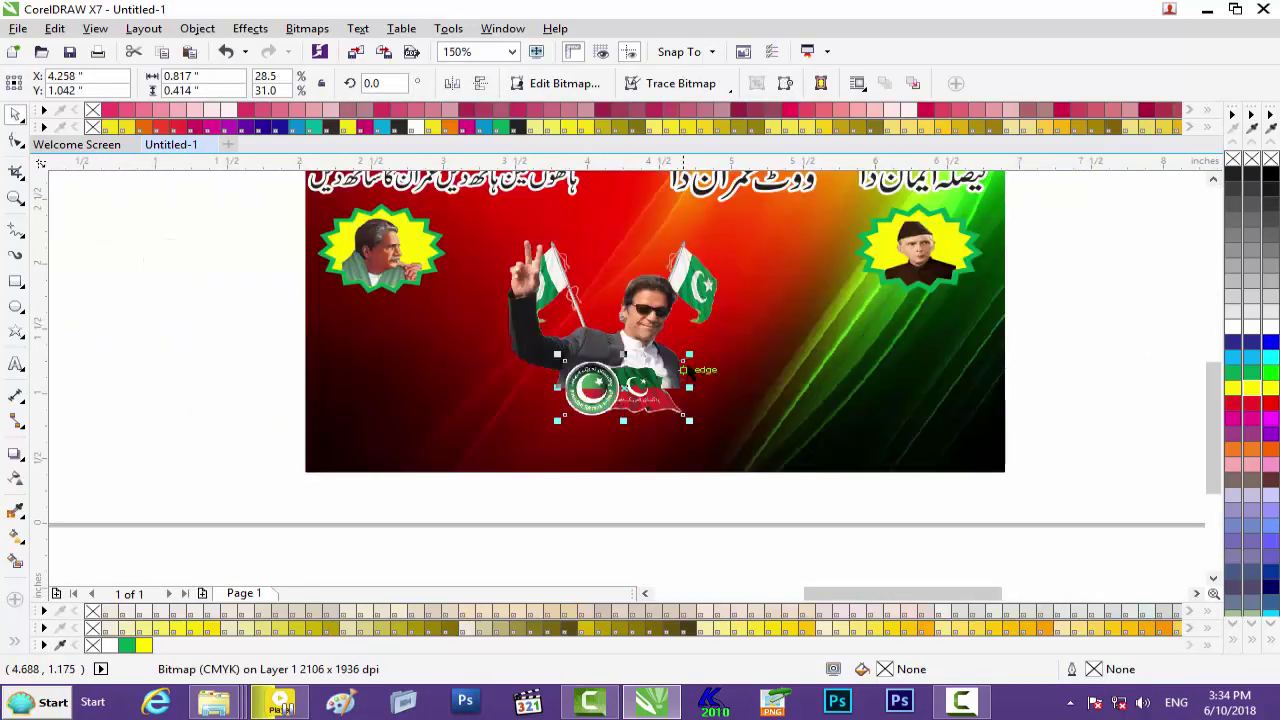
{"action": "mouse_move", "coordinate": [689, 355]}
{"action": "left_mouse_down"}
{"action": "mouse_move", "coordinate": [763, 322]}
{"action": "mouse_move", "coordinate": [703, 363]}
{"action": "left_mouse_up"}
{"action": "key", "text": "Right"}
{"action": "key", "text": "Right"}
{"action": "key", "text": "Right"}
{"action": "key", "text": "Right"}
{"action": "key", "text": "Right"}
{"action": "key", "text": "Right"}
{"action": "key", "text": "Right"}
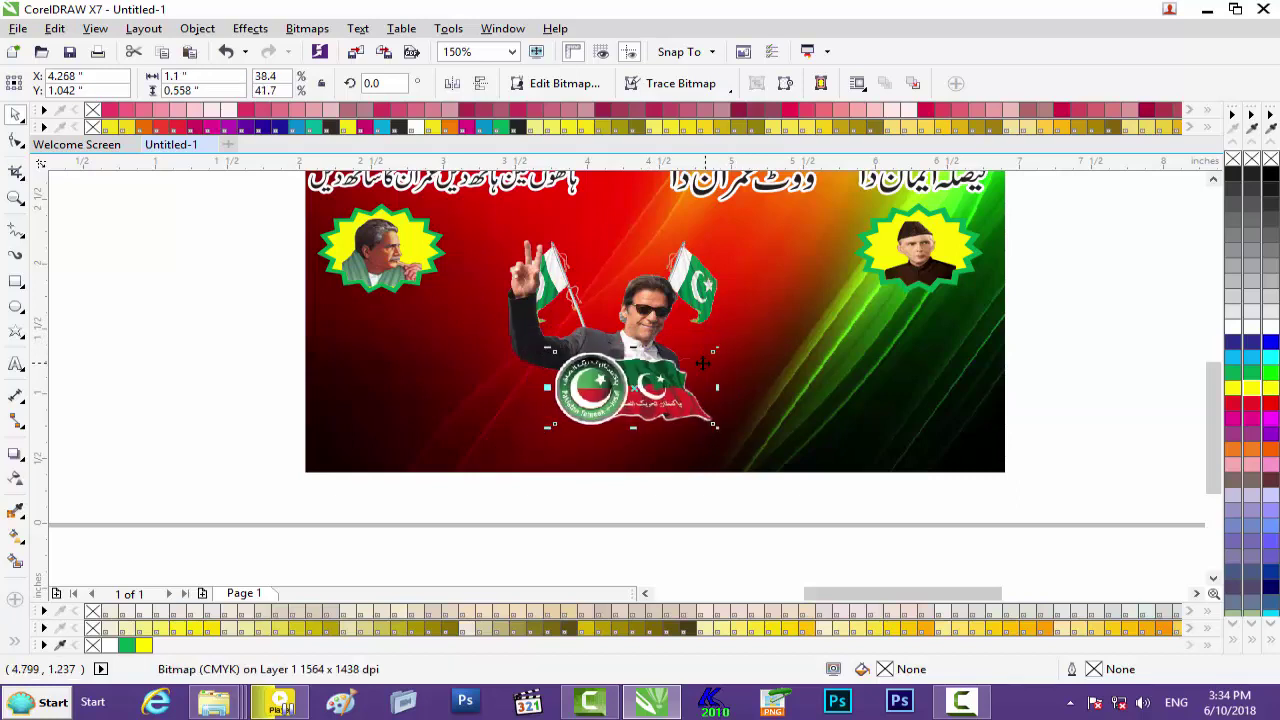
{"action": "left_click", "coordinate": [218, 289]}
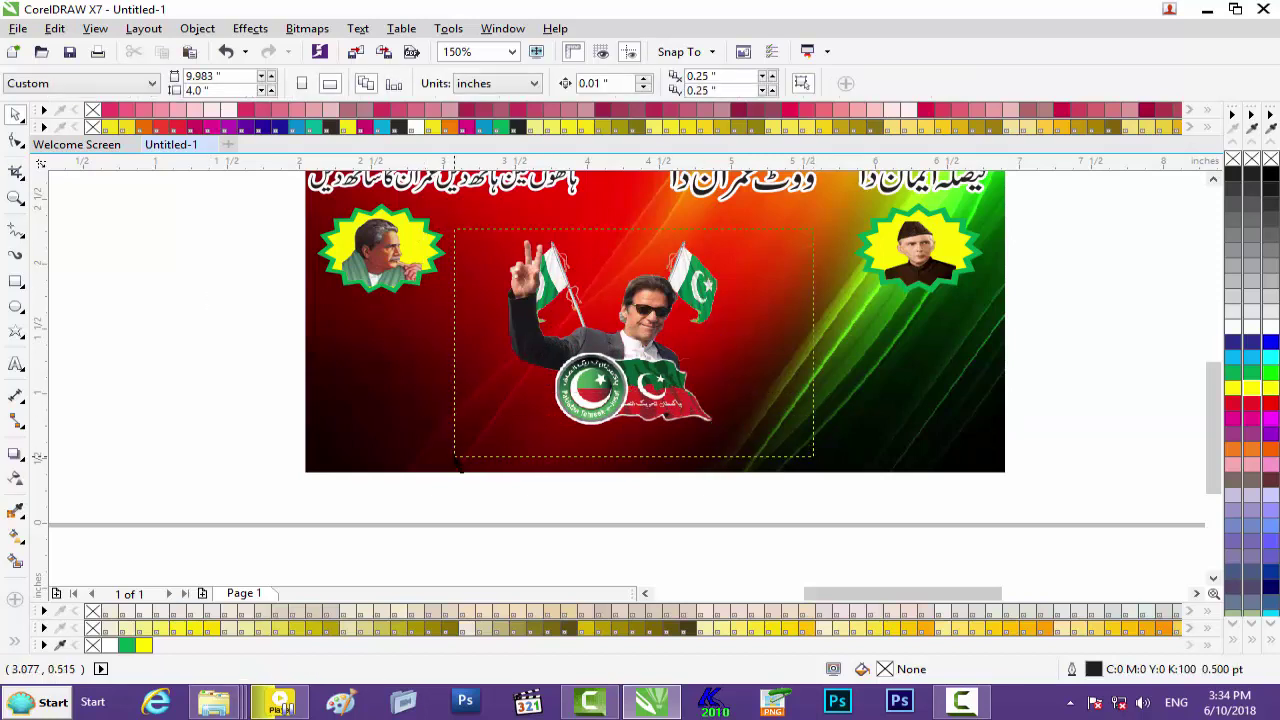
Select the flags, sunglasses portrait and party emblem together, enlarge them and position them in the middle of the banner.
{"action": "left_click_drag", "start_coordinate": [459, 463], "coordinate": [460, 464]}
{"action": "left_click_drag", "start_coordinate": [643, 340], "coordinate": [646, 364]}
{"action": "left_click_drag", "start_coordinate": [505, 268], "coordinate": [466, 235]}
{"action": "mouse_move", "coordinate": [662, 338]}
{"action": "left_mouse_down"}
{"action": "mouse_move", "coordinate": [658, 312]}
{"action": "mouse_move", "coordinate": [664, 333]}
{"action": "left_mouse_up"}
{"action": "left_click", "coordinate": [1066, 434]}
Place the photo of the young dark-haired man below the banner's right star and reduce it to about 0.68 by 0.86 inch.
{"action": "scroll", "coordinate": [479, 428], "scroll_direction": "down", "scroll_amount": 1}
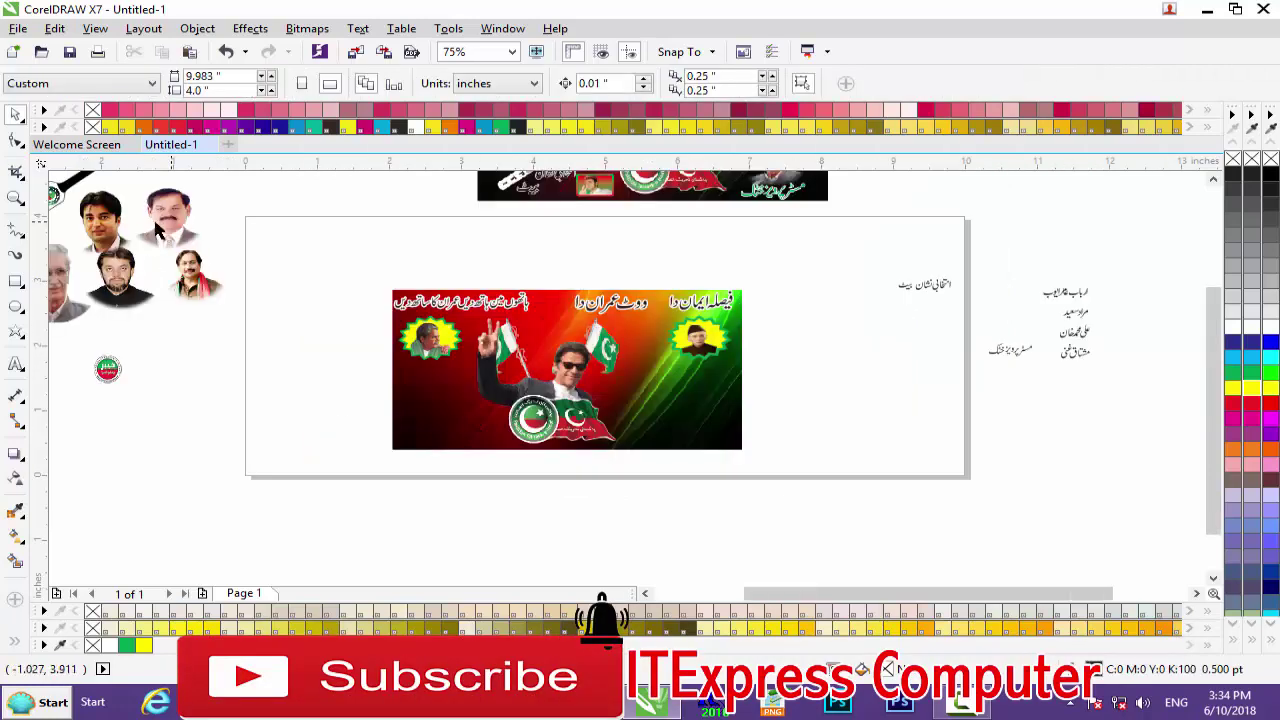
{"action": "left_click", "coordinate": [103, 232]}
{"action": "left_click_drag", "start_coordinate": [103, 232], "coordinate": [708, 397]}
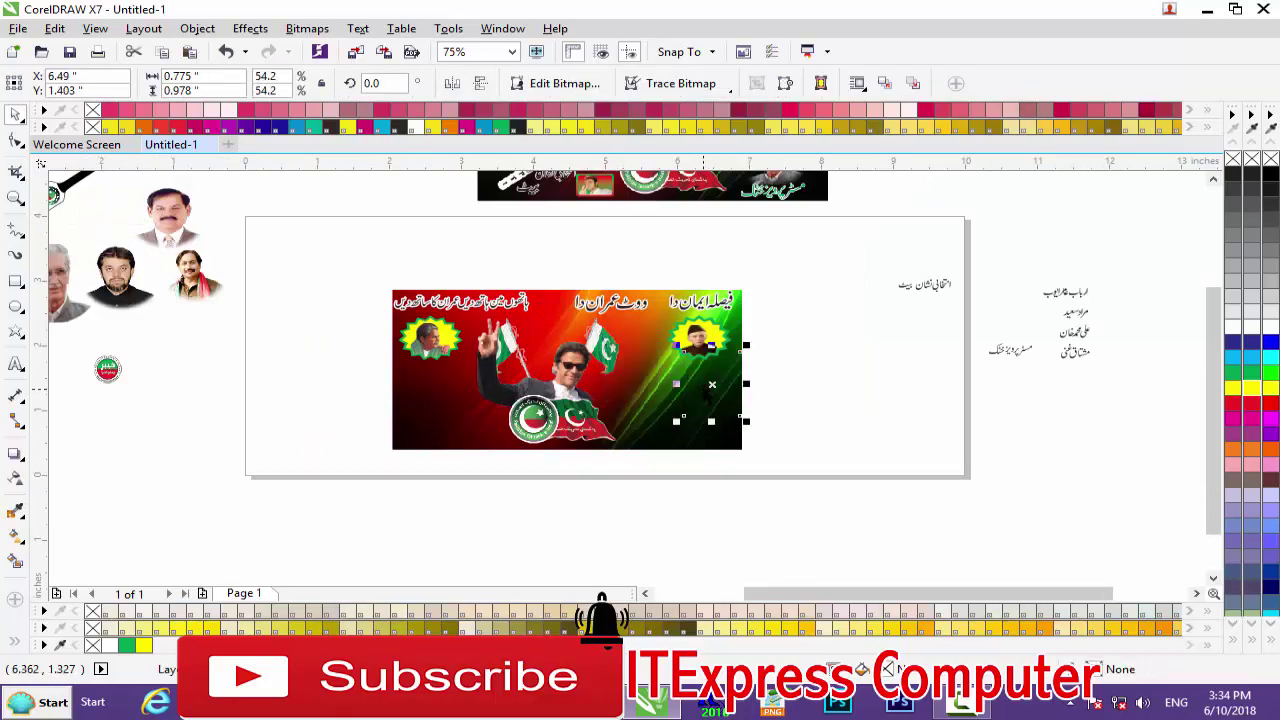
{"action": "scroll", "coordinate": [708, 397], "scroll_direction": "up", "scroll_amount": 1}
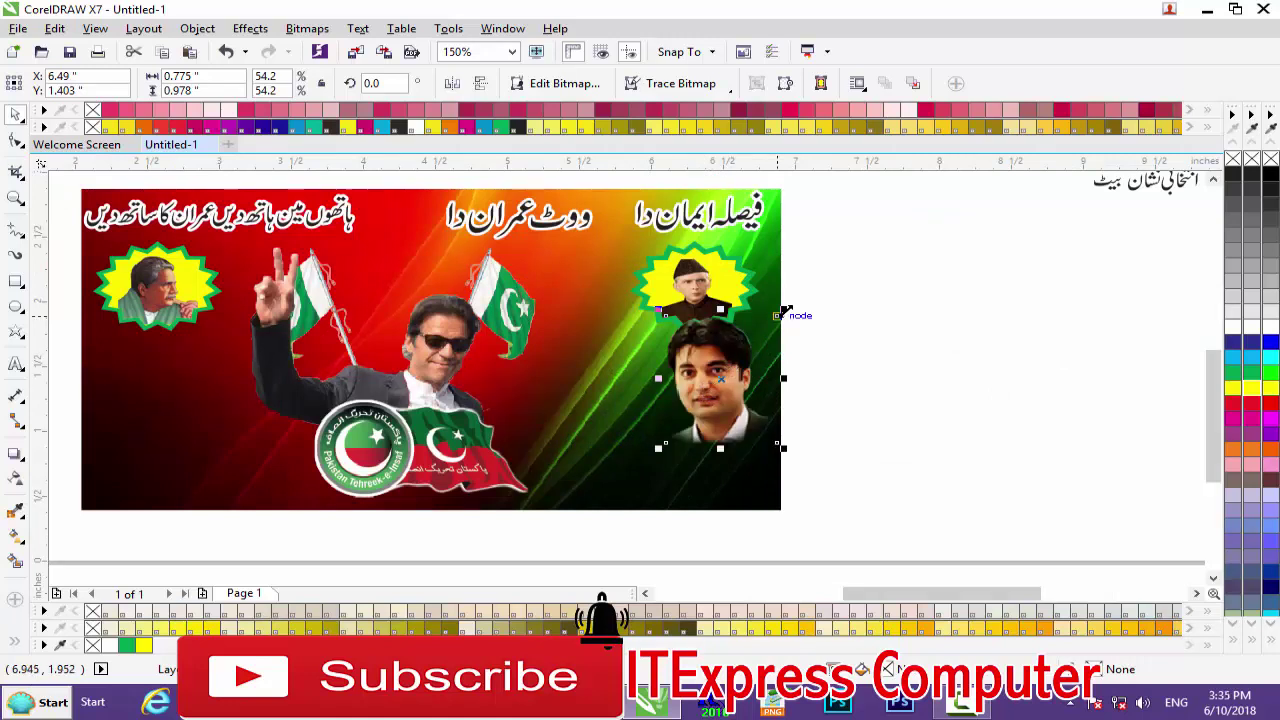
{"action": "left_click_drag", "start_coordinate": [782, 314], "coordinate": [771, 322]}
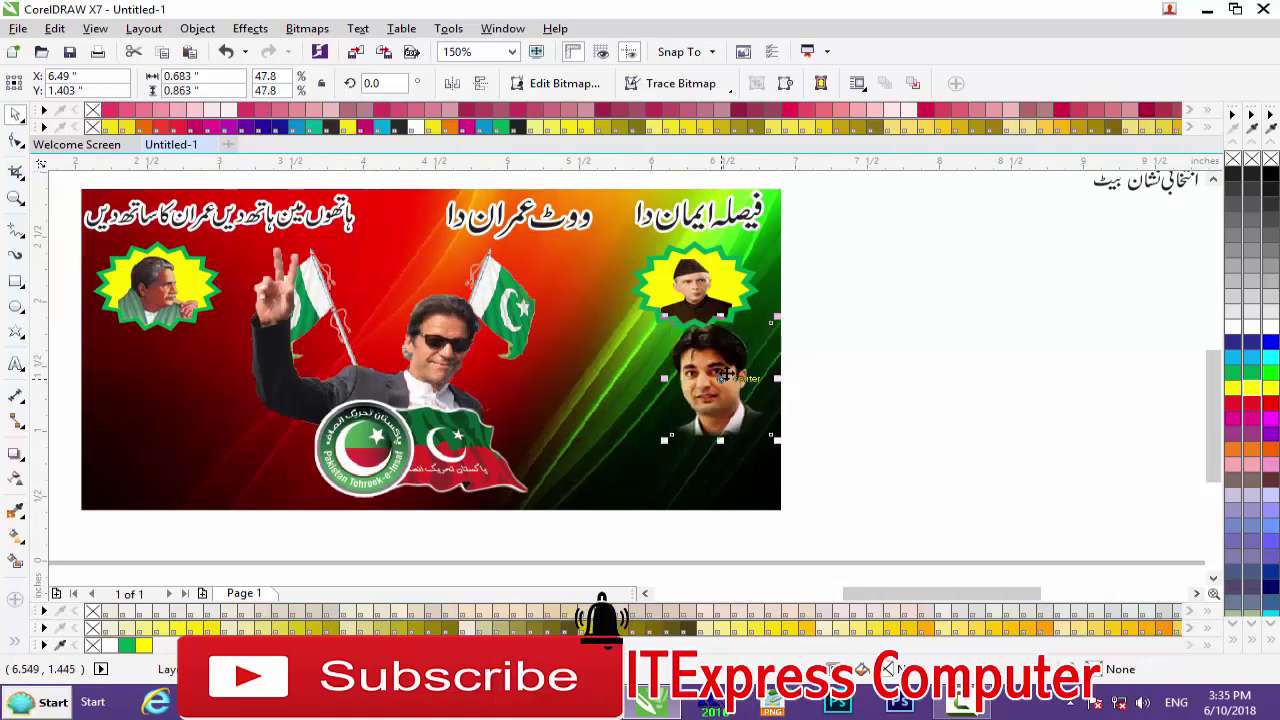
{"action": "left_click_drag", "start_coordinate": [720, 372], "coordinate": [713, 378]}
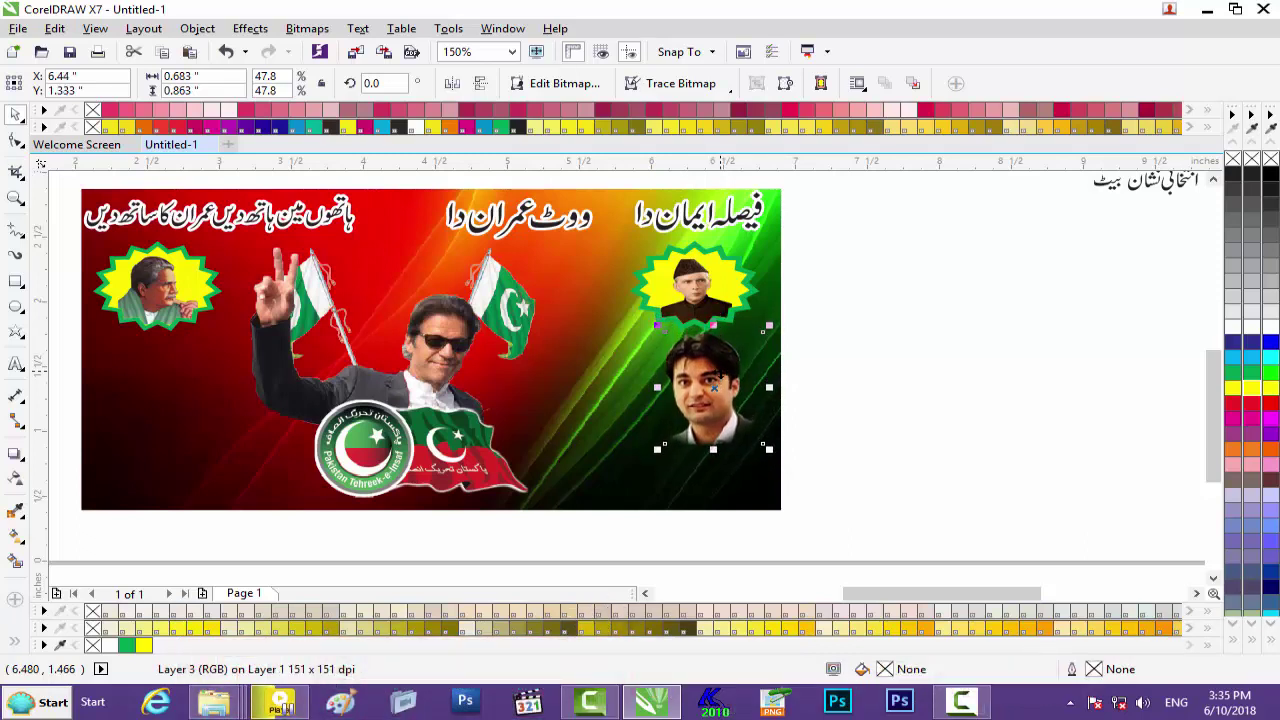
{"action": "left_click", "coordinate": [985, 400]}
Place the photo of the grey-haired man with glasses below the banner's left star and resize it to about 0.65 by 0.76 inch.
{"action": "left_click_drag", "start_coordinate": [857, 591], "coordinate": [716, 593]}
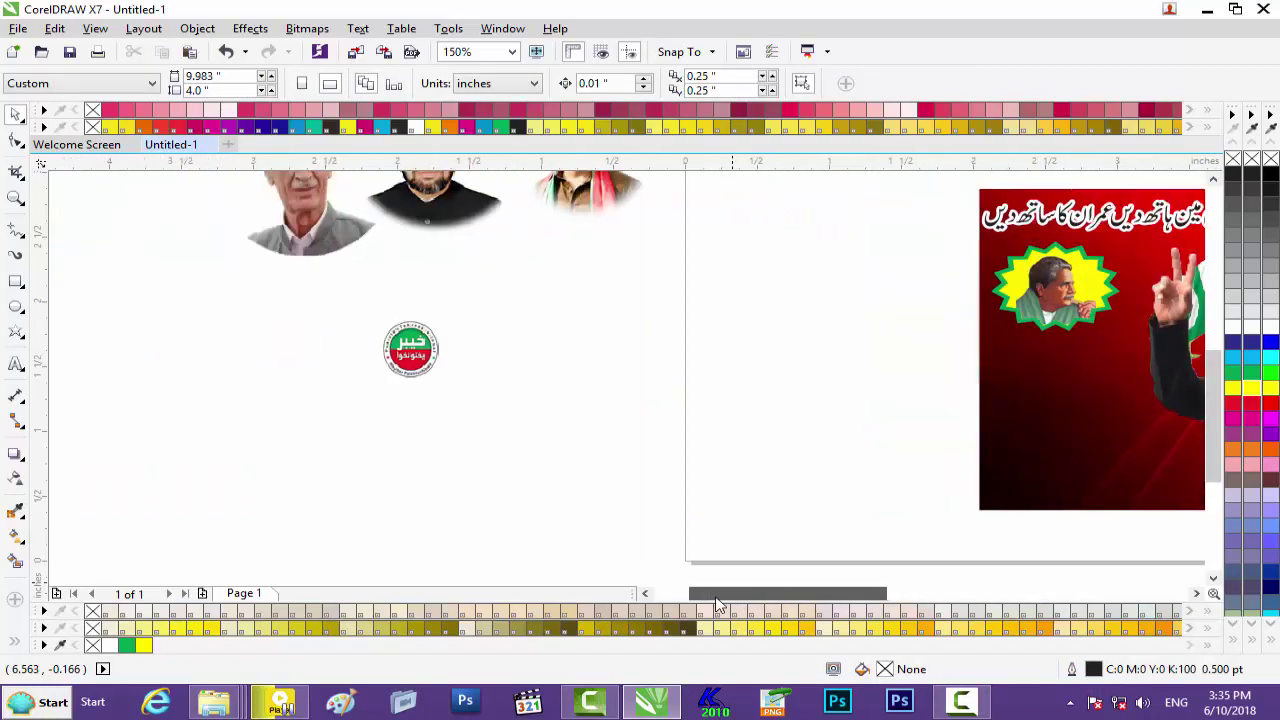
{"action": "left_click", "coordinate": [346, 246]}
{"action": "left_click_drag", "start_coordinate": [1212, 487], "coordinate": [1014, 479]}
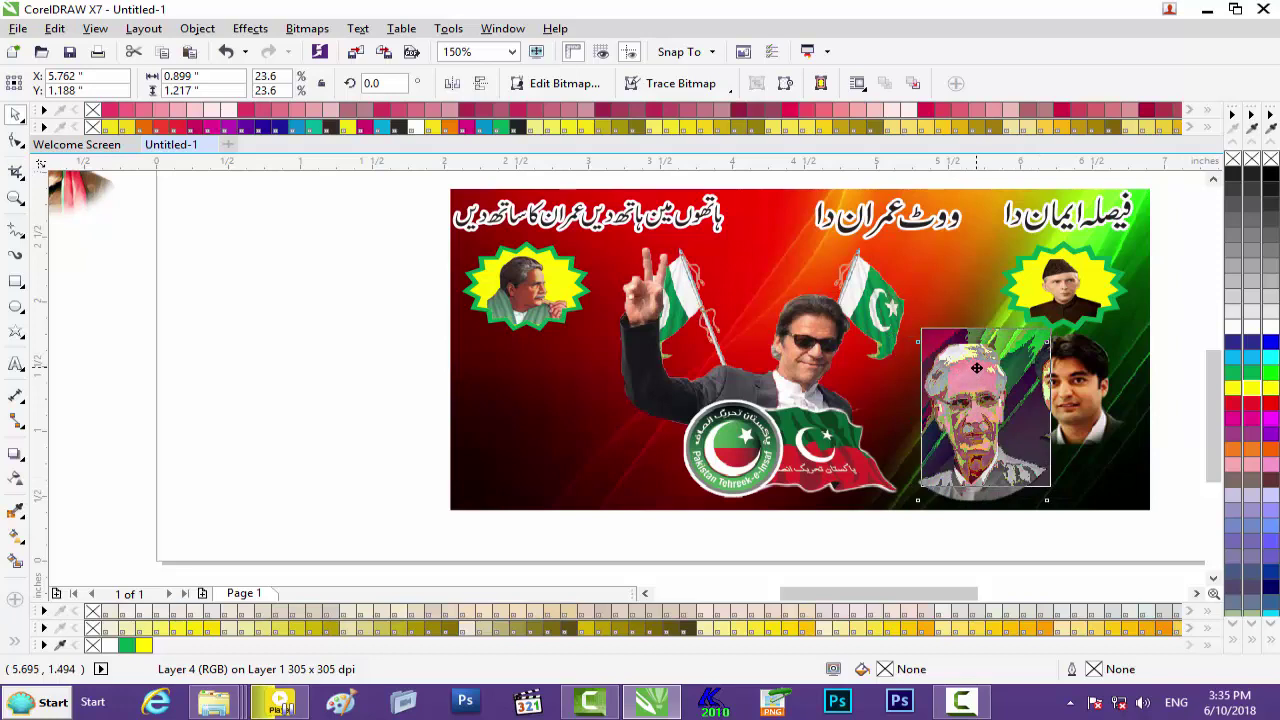
{"action": "left_click_drag", "start_coordinate": [976, 368], "coordinate": [972, 373]}
{"action": "left_click_drag", "start_coordinate": [1050, 326], "coordinate": [1030, 347]}
{"action": "left_click_drag", "start_coordinate": [958, 388], "coordinate": [484, 366]}
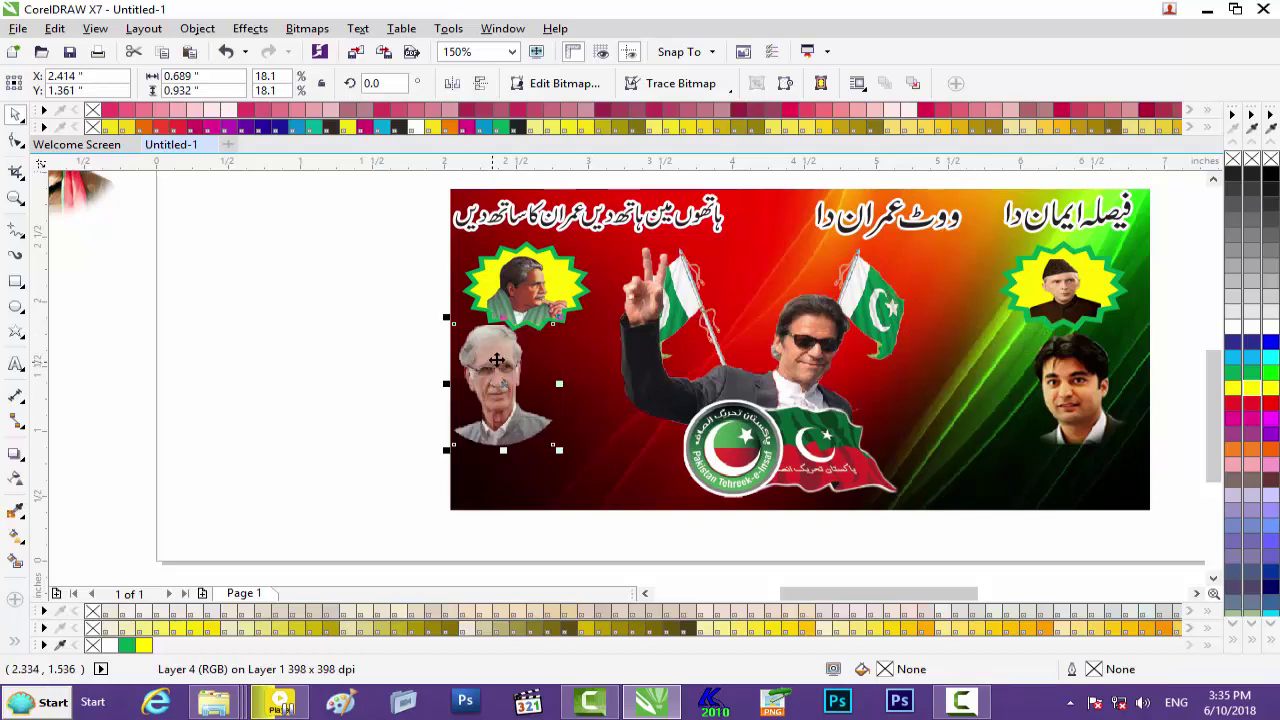
{"action": "left_click_drag", "start_coordinate": [558, 317], "coordinate": [544, 335]}
{"action": "key", "text": "Left"}
{"action": "key", "text": "Left"}
{"action": "key", "text": "Left"}
{"action": "key", "text": "Left"}
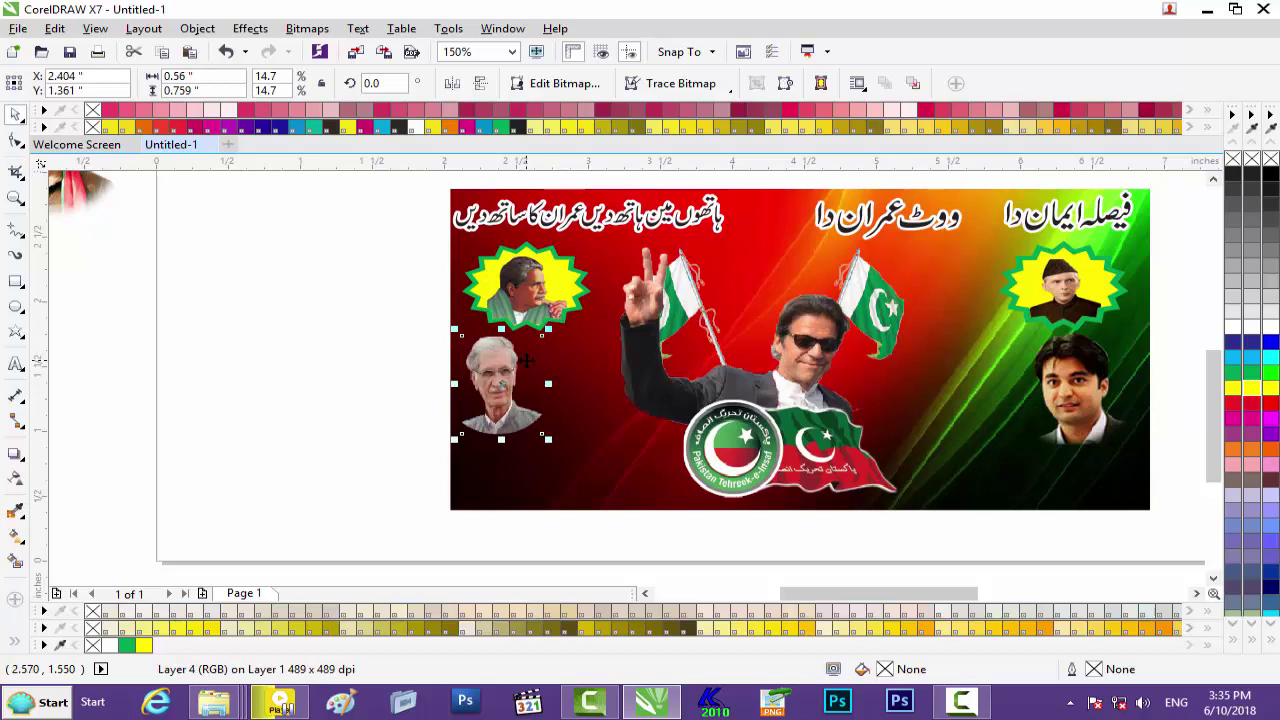
{"action": "left_click_drag", "start_coordinate": [544, 383], "coordinate": [559, 384]}
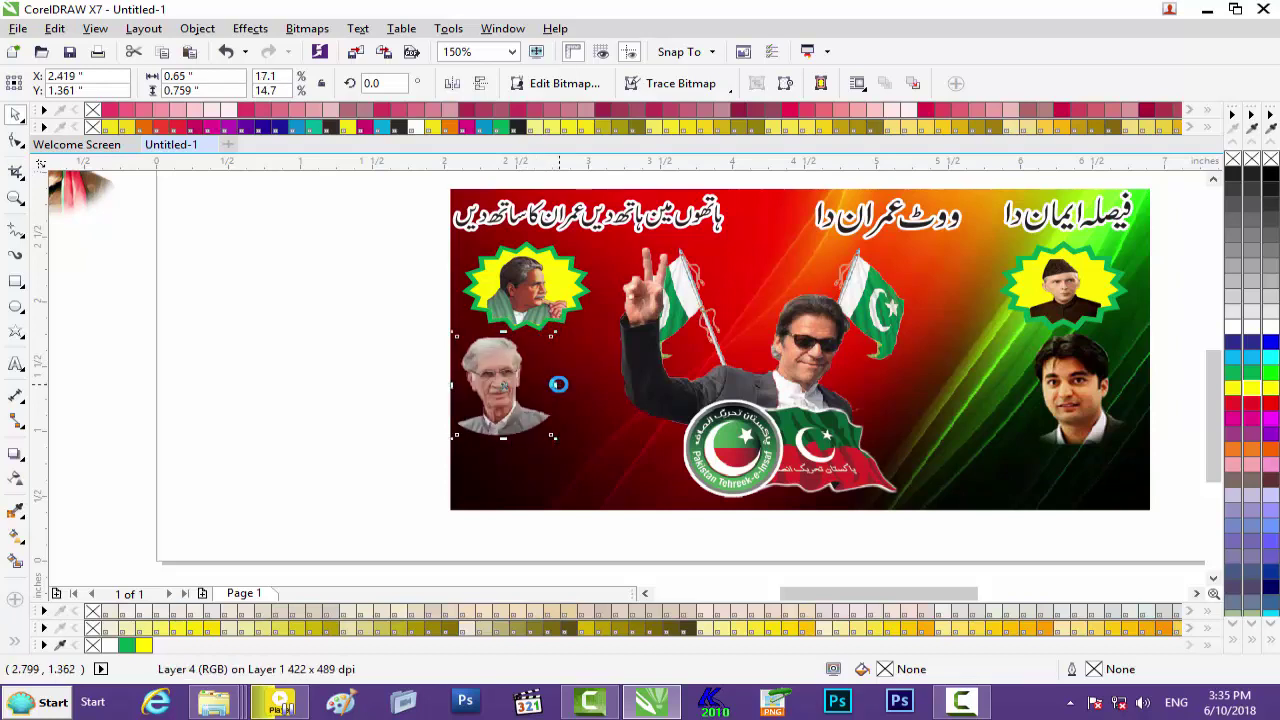
{"action": "left_click", "coordinate": [337, 394]}
Place the photo of the man with the red scarf beside the young man's portrait and enlarge it to about 0.91 by 0.95 inch.
{"action": "left_click_drag", "start_coordinate": [75, 196], "coordinate": [985, 433]}
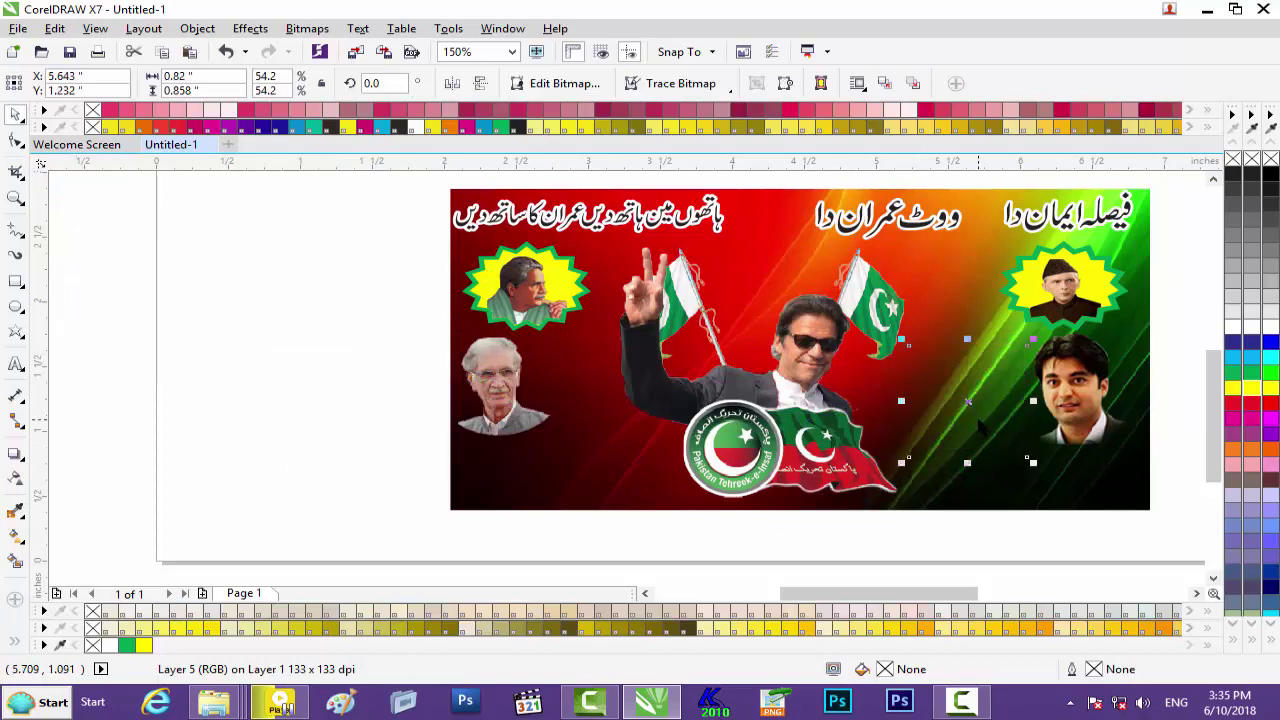
{"action": "left_click_drag", "start_coordinate": [1031, 343], "coordinate": [1040, 333]}
{"action": "left_click_drag", "start_coordinate": [960, 381], "coordinate": [962, 376]}
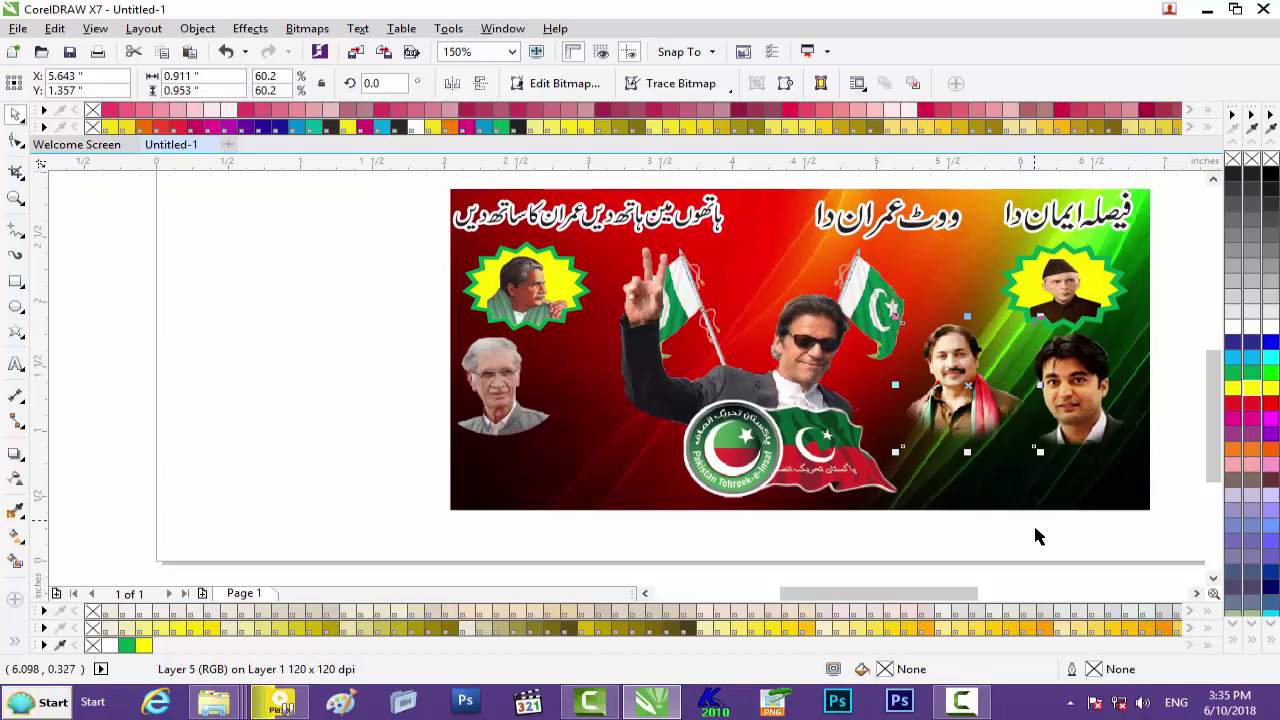
{"action": "left_click", "coordinate": [1000, 538]}
Place the photo of the bearded man in black beside the grey-haired man's portrait and reduce it to fit before the raised arm.
{"action": "scroll", "coordinate": [543, 426], "scroll_direction": "left", "scroll_amount": 5}
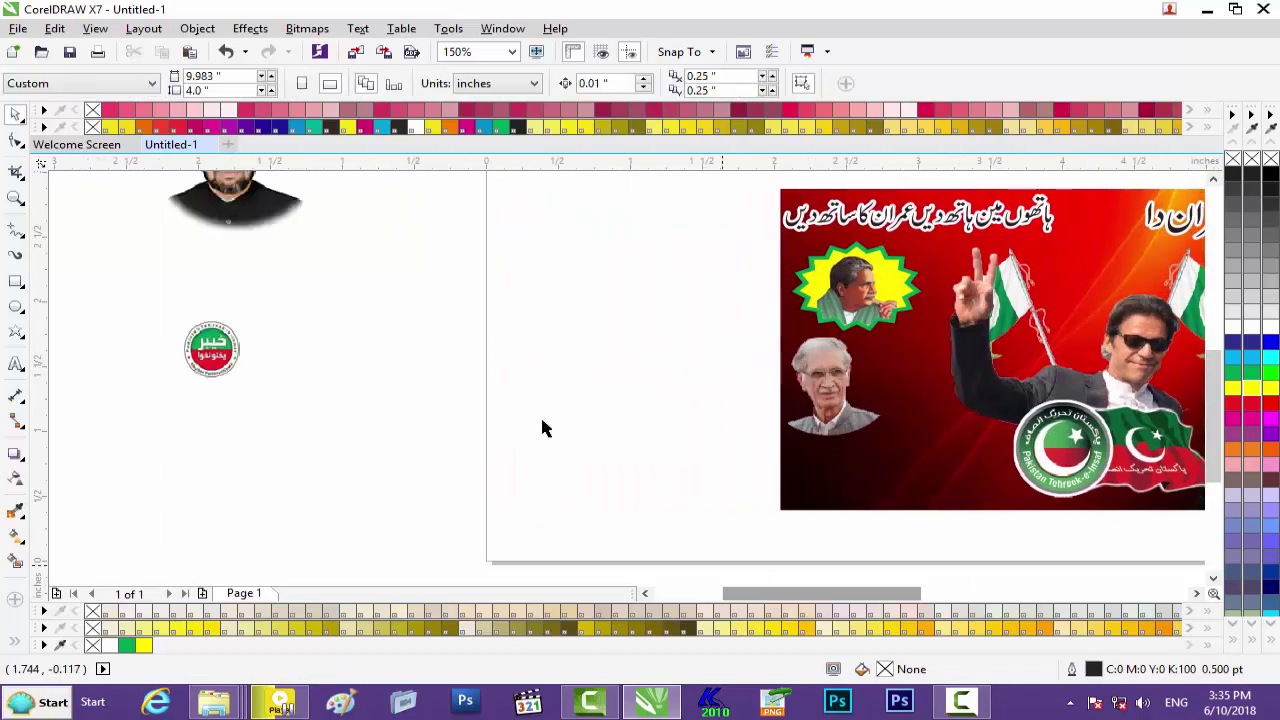
{"action": "left_click_drag", "start_coordinate": [278, 215], "coordinate": [934, 408]}
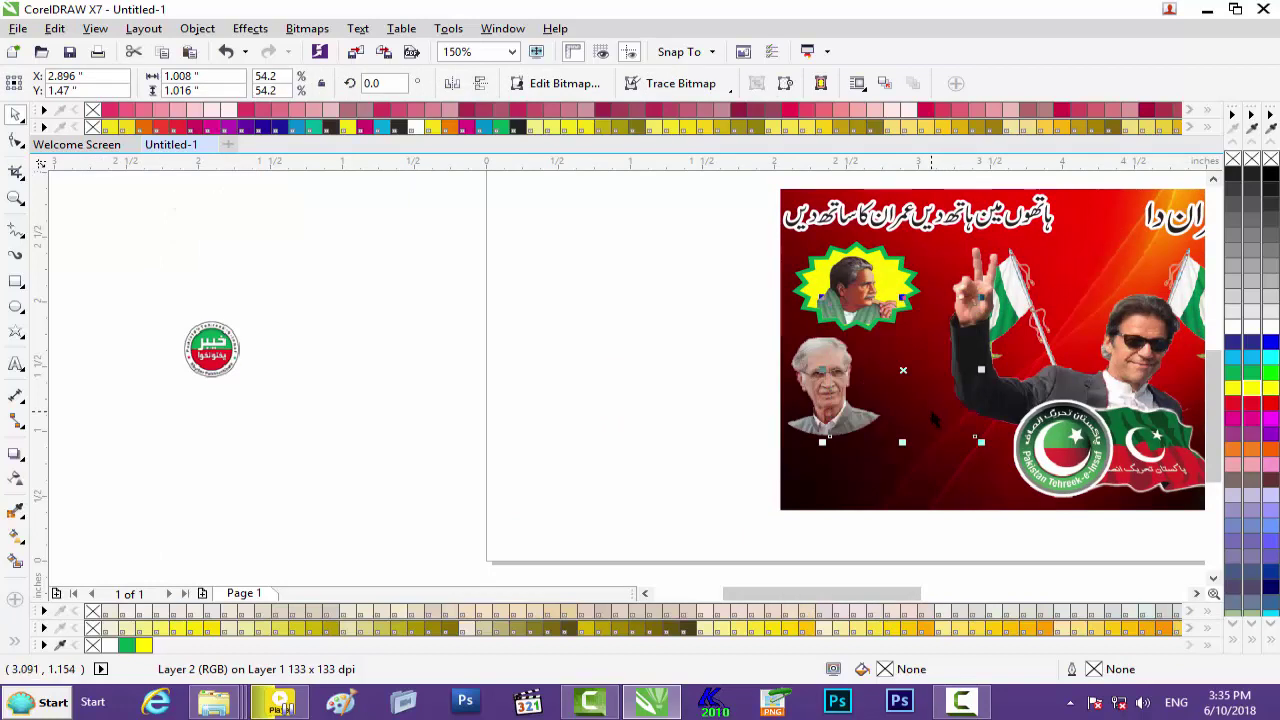
{"action": "left_click_drag", "start_coordinate": [905, 367], "coordinate": [916, 402]}
{"action": "left_click_drag", "start_coordinate": [1004, 343], "coordinate": [990, 356]}
{"action": "mouse_move", "coordinate": [929, 399]}
{"action": "left_mouse_down"}
{"action": "mouse_move", "coordinate": [925, 386]}
{"action": "mouse_move", "coordinate": [915, 411]}
{"action": "left_mouse_up"}
{"action": "left_click", "coordinate": [717, 475]}
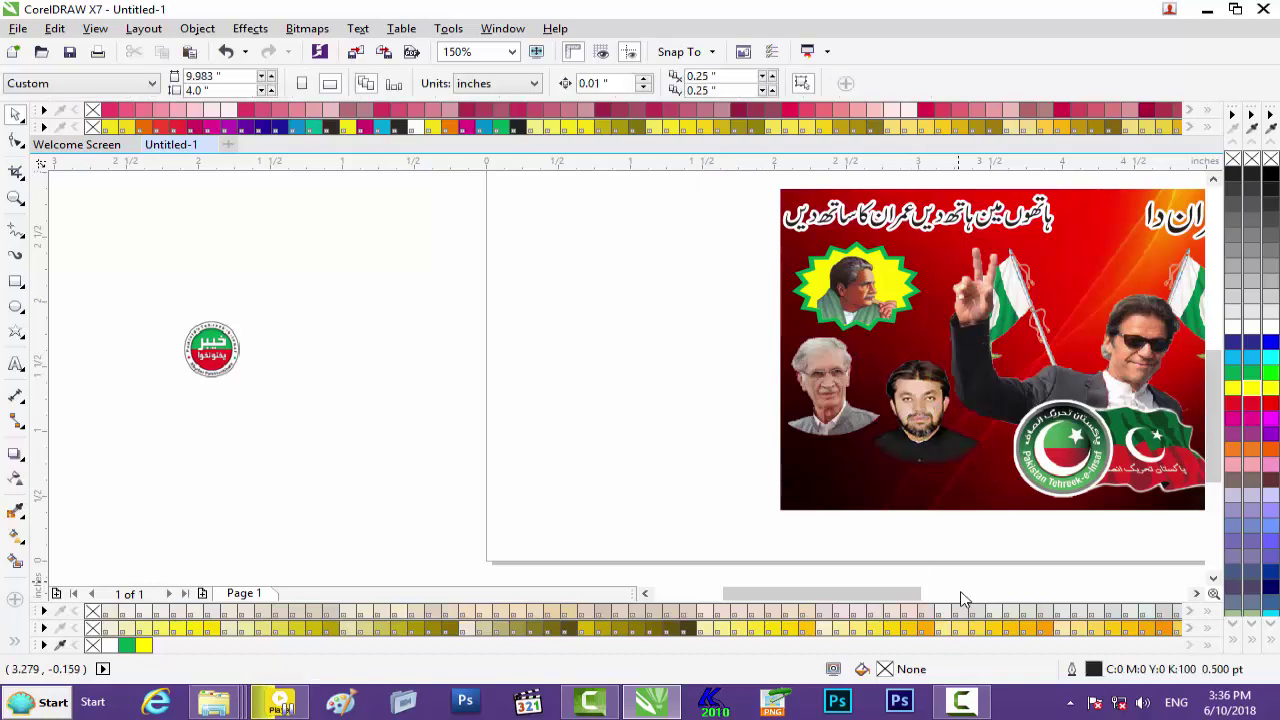
Place the moustached man's photo over the banner below the red-scarfed man and bring it to the front.
{"action": "mouse_move", "coordinate": [894, 597]}
{"action": "left_mouse_down"}
{"action": "mouse_move", "coordinate": [968, 598]}
{"action": "mouse_move", "coordinate": [897, 598]}
{"action": "left_mouse_up"}
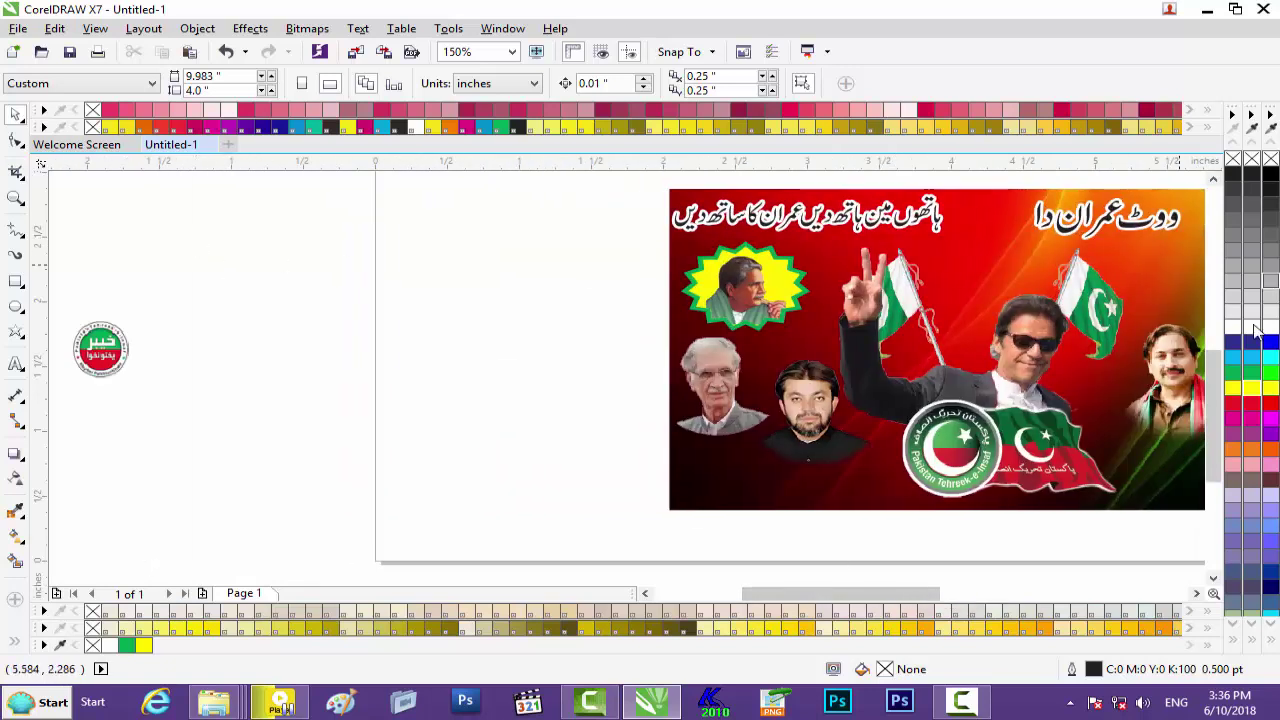
{"action": "left_click_drag", "start_coordinate": [1210, 374], "coordinate": [1210, 324]}
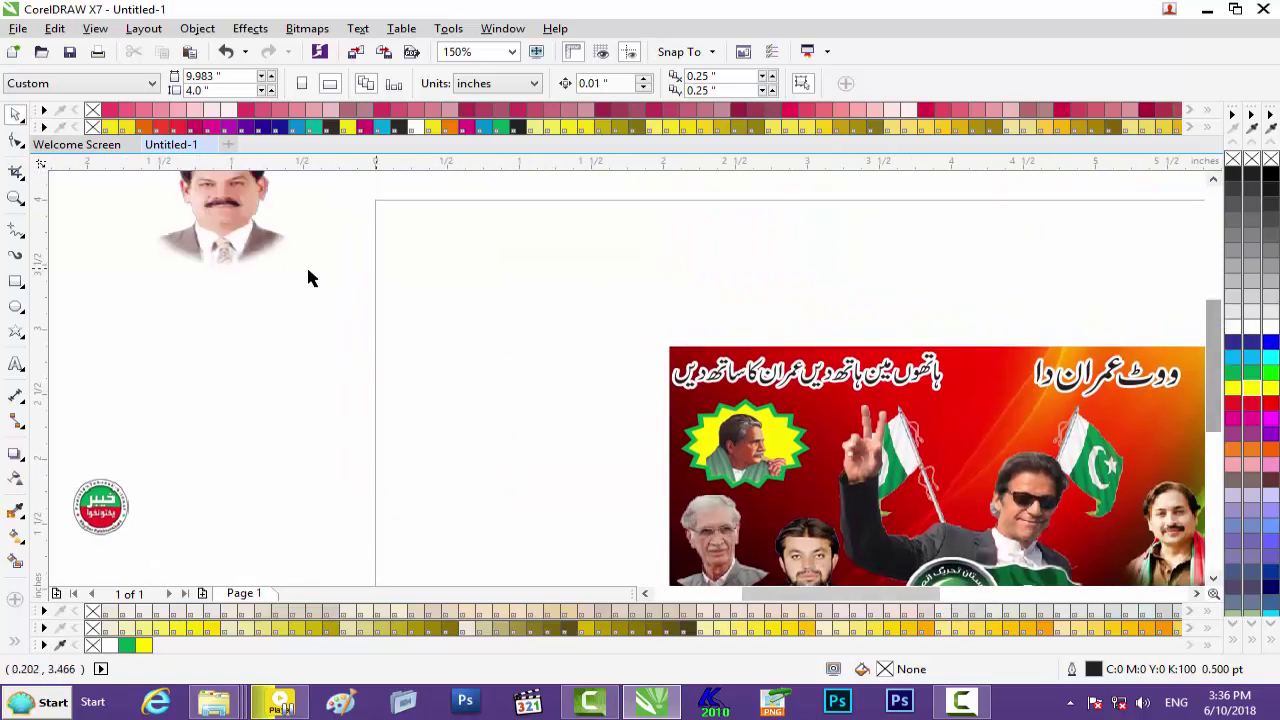
{"action": "left_click", "coordinate": [250, 237]}
{"action": "scroll", "coordinate": [1180, 592], "scroll_direction": "down", "scroll_amount": 2}
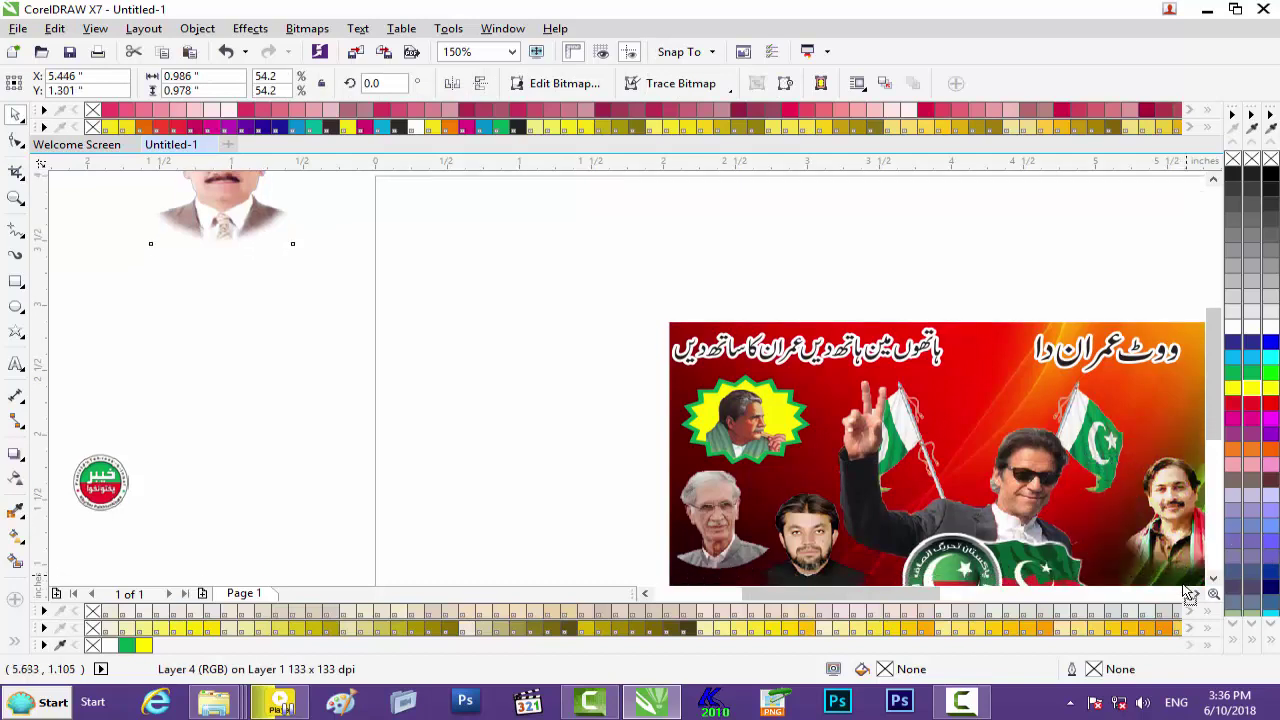
{"action": "scroll", "coordinate": [1180, 592], "scroll_direction": "down", "scroll_amount": 2}
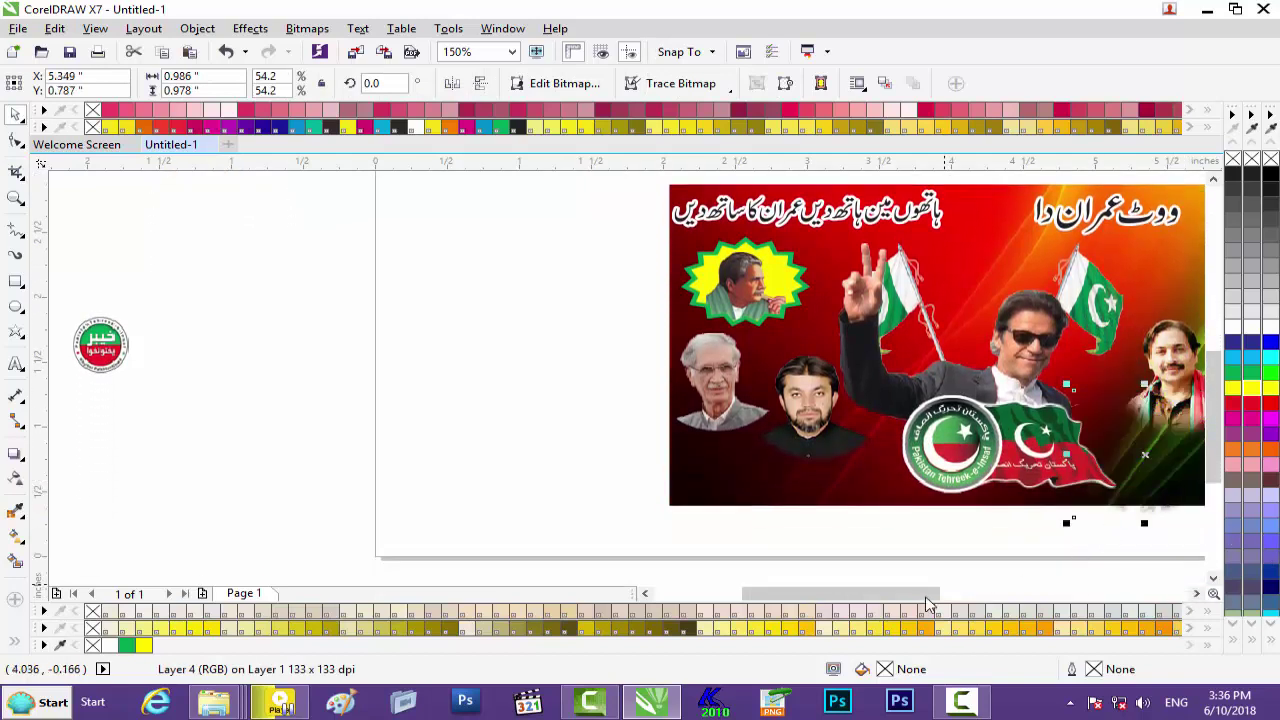
{"action": "left_click_drag", "start_coordinate": [903, 597], "coordinate": [966, 597]}
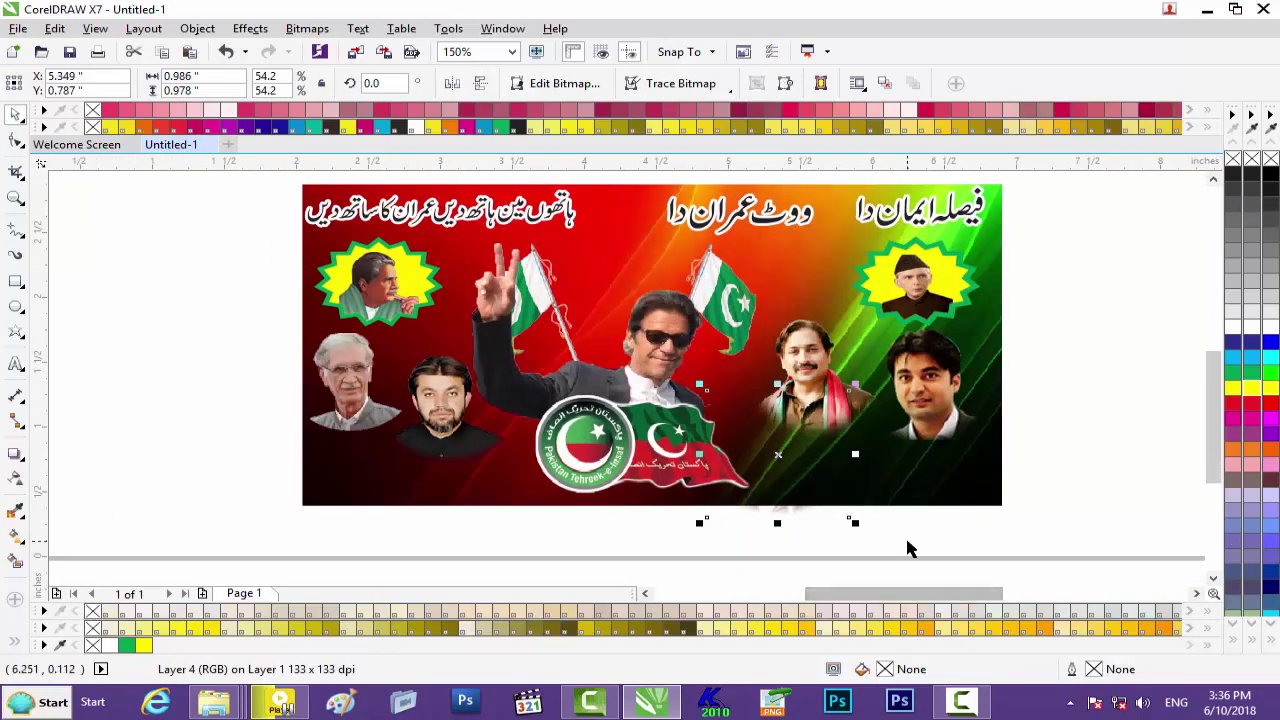
{"action": "key", "text": "shift+Page_Up"}
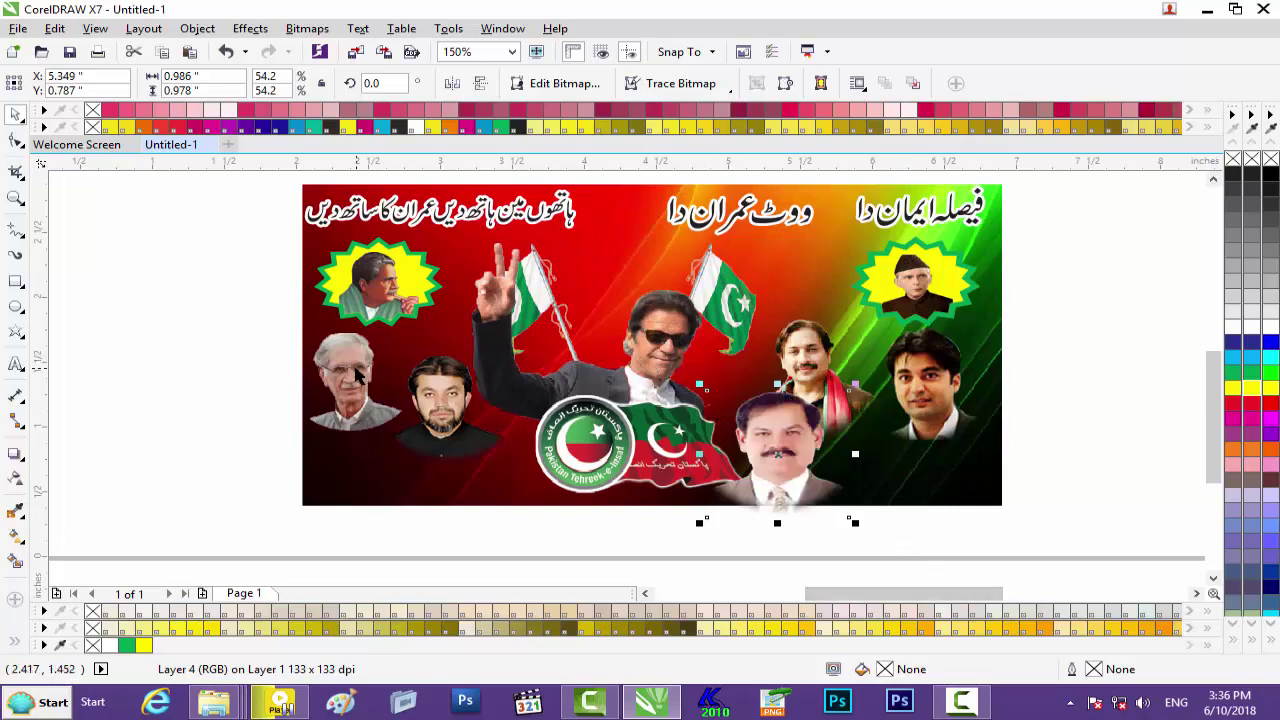
Shift the grey-haired man's photo lower and move the moustached man's photo to the banner's right edge.
{"action": "left_click_drag", "start_coordinate": [352, 363], "coordinate": [352, 422]}
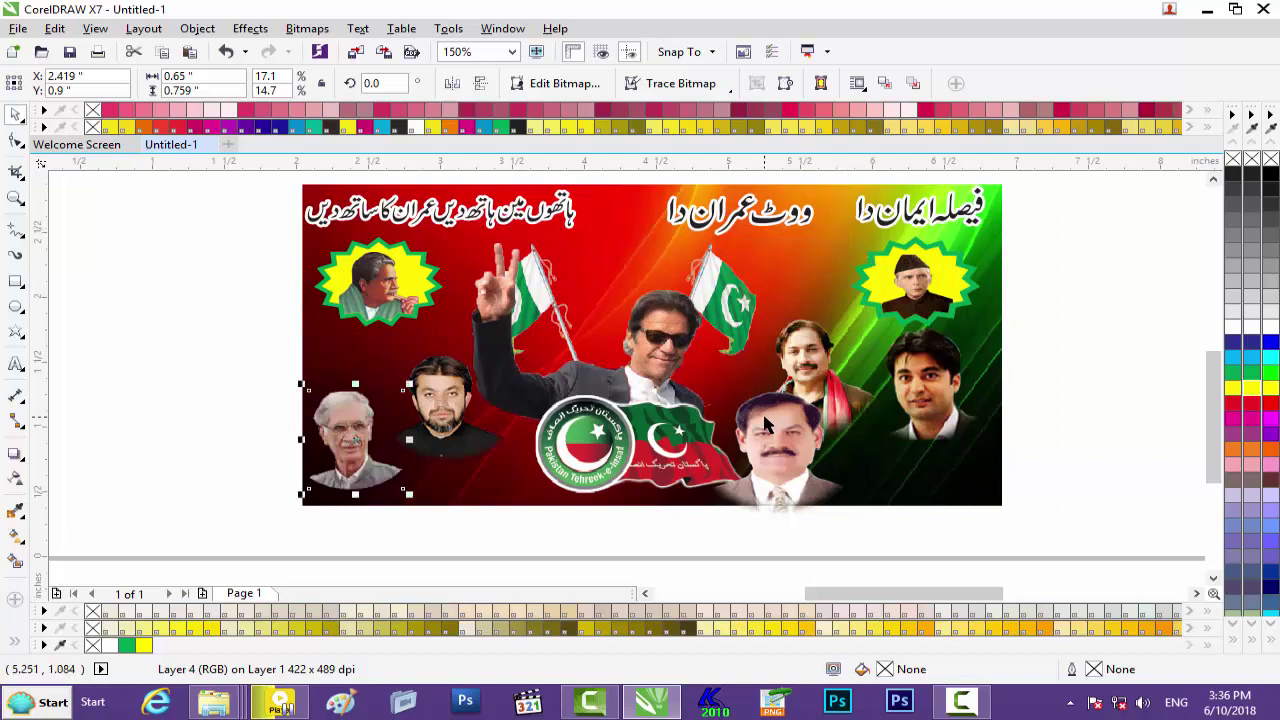
{"action": "left_click_drag", "start_coordinate": [765, 424], "coordinate": [992, 427]}
Reduce the central leader photo with flags and party emblems together to about 1.84 by 1.69 inches and shift them slightly up and right.
{"action": "left_click_drag", "start_coordinate": [794, 237], "coordinate": [613, 257]}
{"action": "left_click_drag", "start_coordinate": [461, 350], "coordinate": [466, 514]}
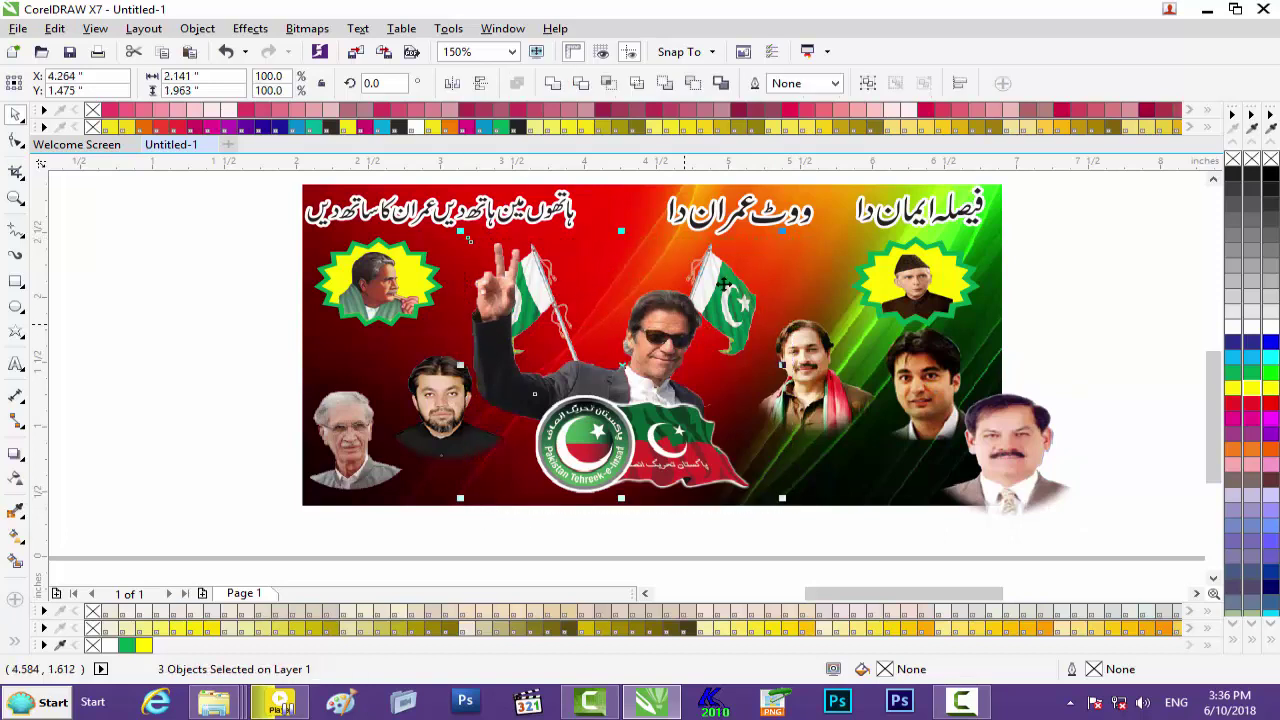
{"action": "left_click_drag", "start_coordinate": [784, 232], "coordinate": [774, 241]}
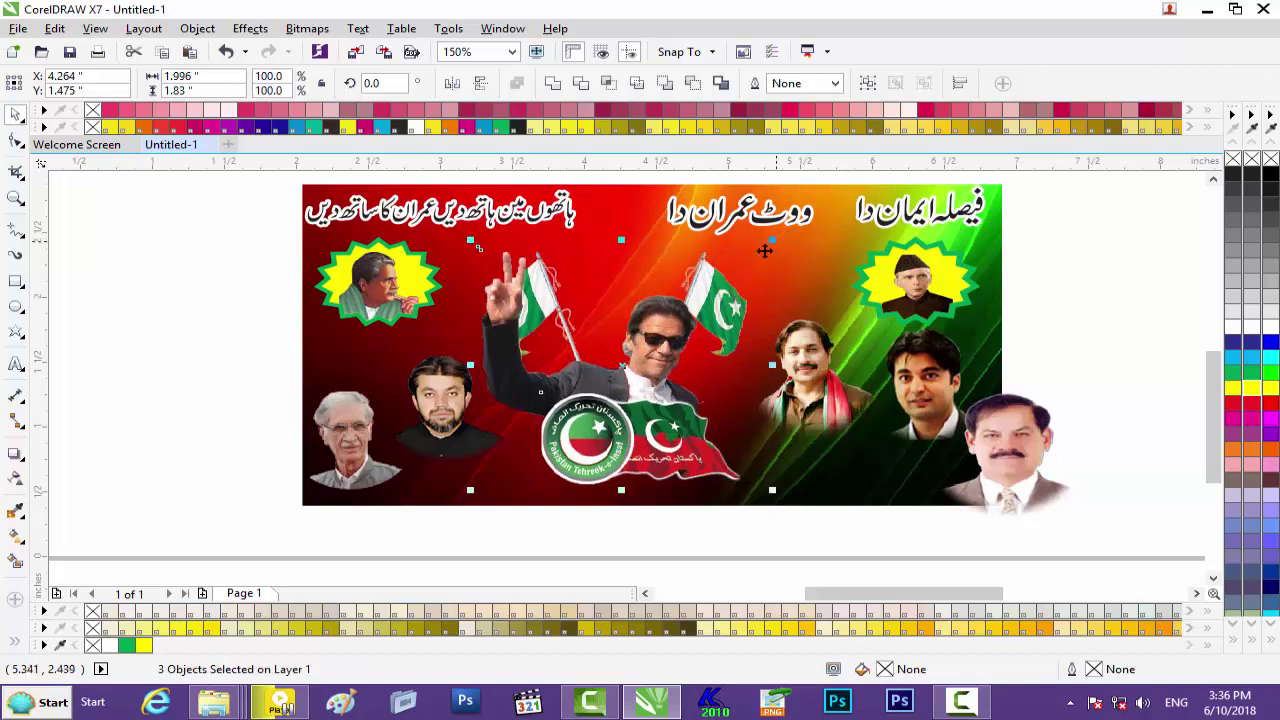
{"action": "left_click_drag", "start_coordinate": [653, 357], "coordinate": [659, 343]}
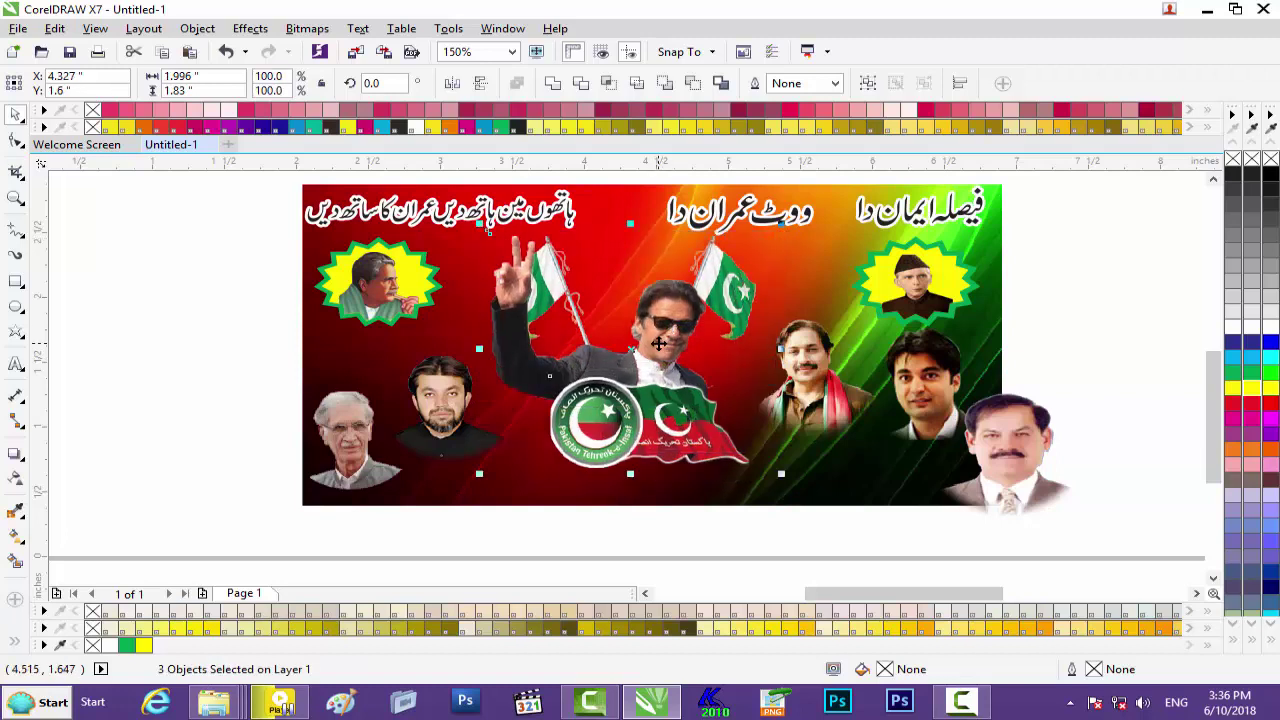
{"action": "left_click_drag", "start_coordinate": [778, 226], "coordinate": [770, 233]}
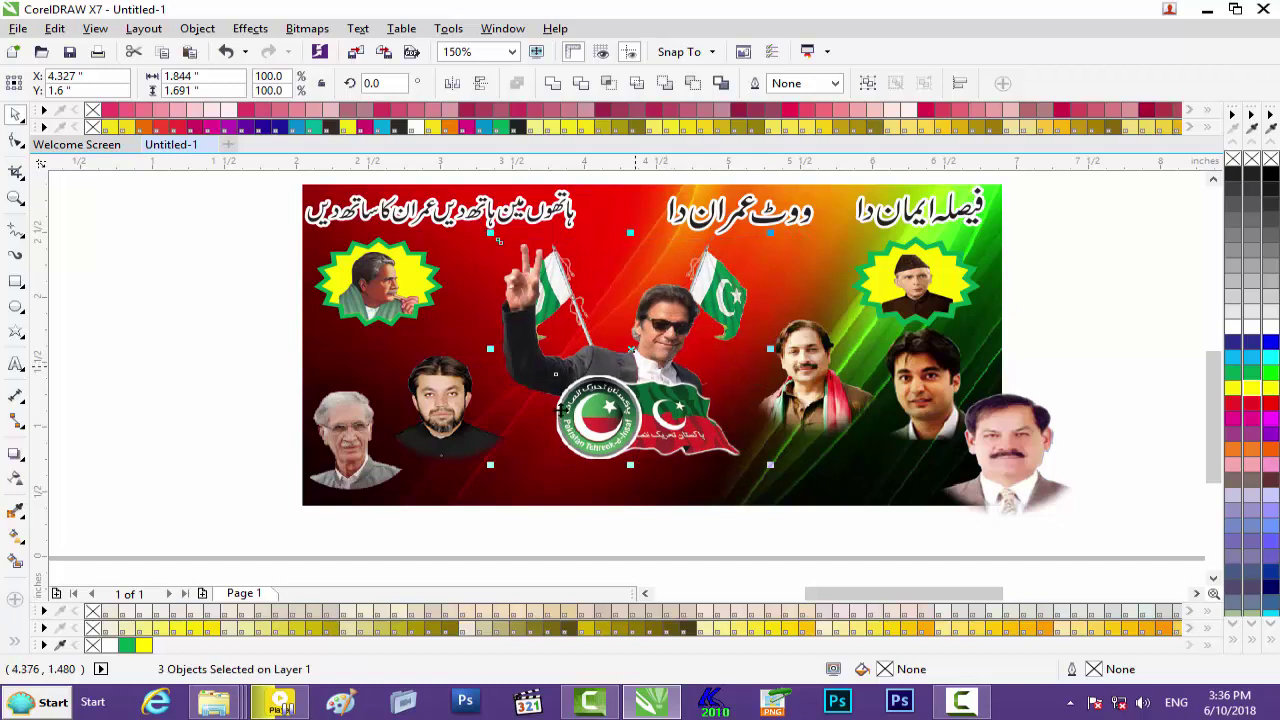
{"action": "left_click", "coordinate": [521, 529]}
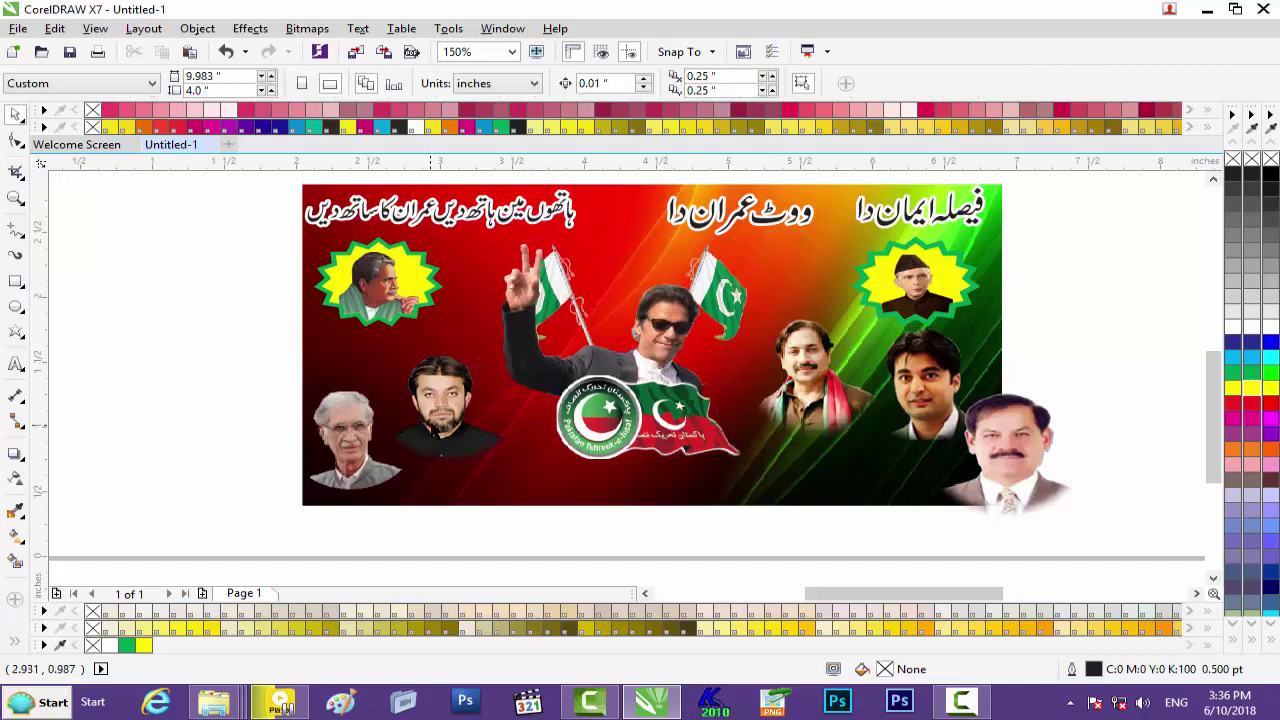
Raise the bearded man's photo below the left star and move the grey-haired man's photo back up beside it.
{"action": "left_click", "coordinate": [433, 418]}
{"action": "left_click_drag", "start_coordinate": [433, 418], "coordinate": [443, 363]}
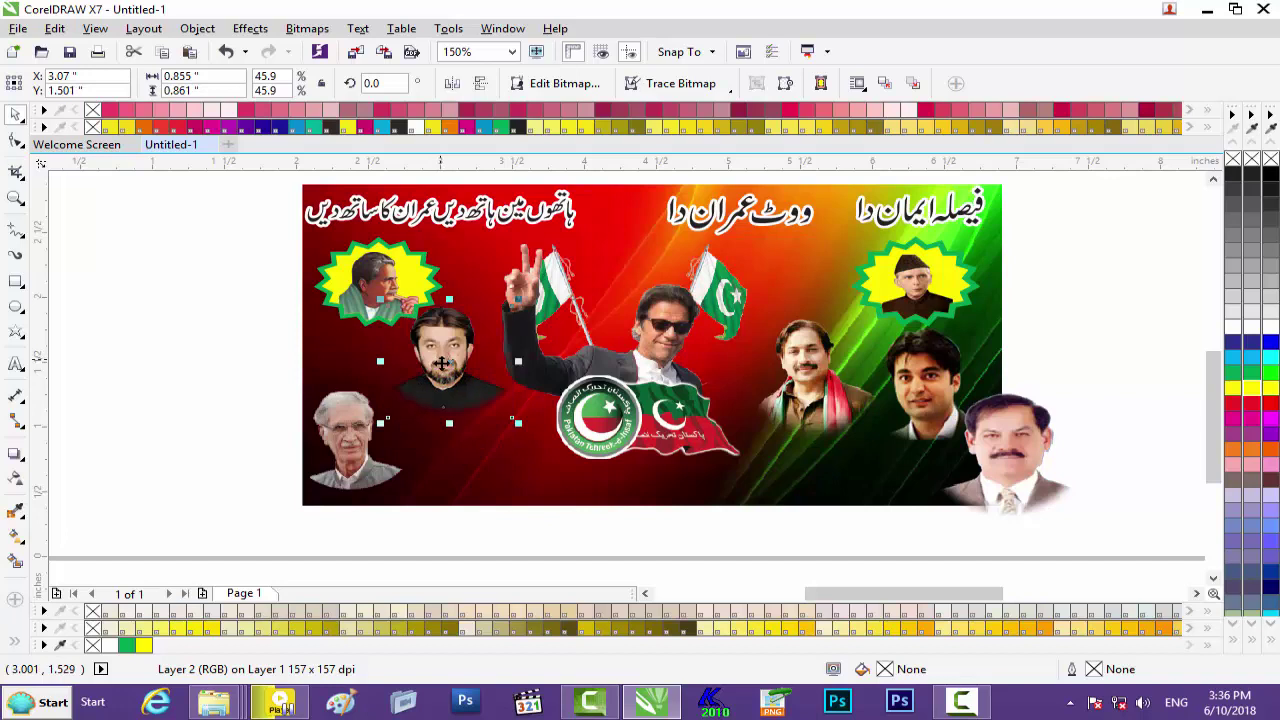
{"action": "left_click_drag", "start_coordinate": [356, 444], "coordinate": [343, 382]}
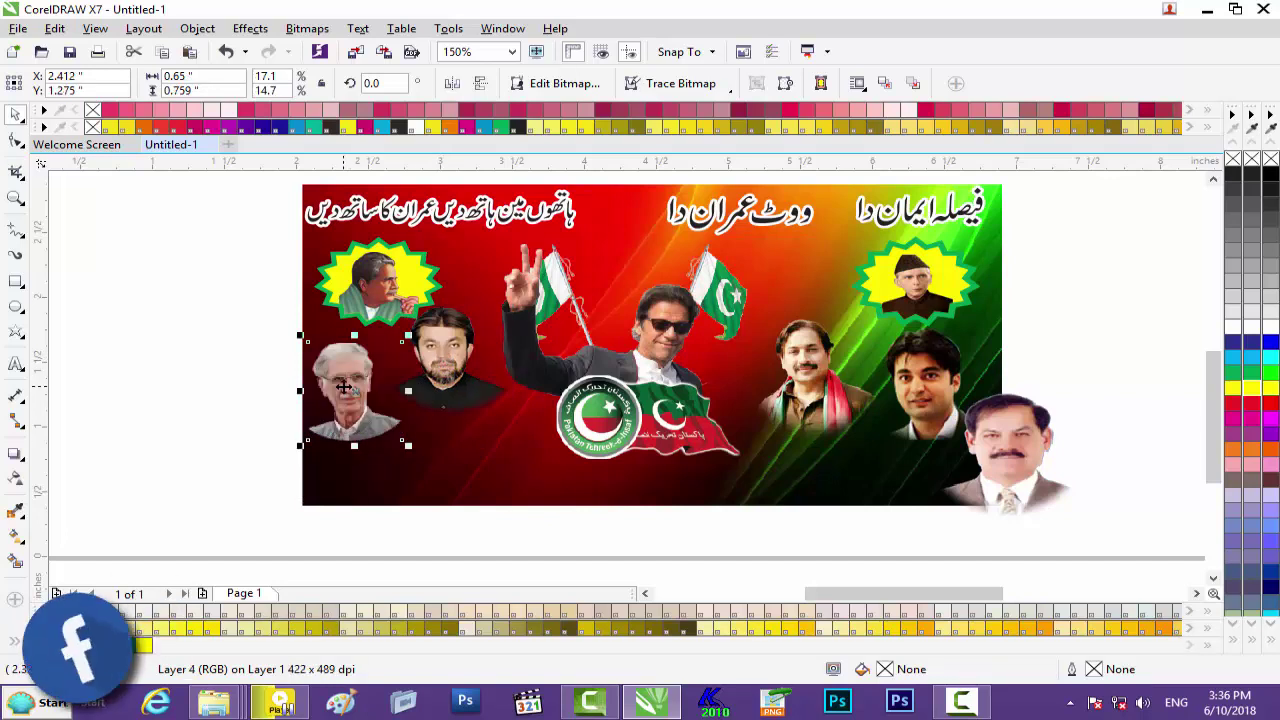
{"action": "left_click", "coordinate": [254, 463]}
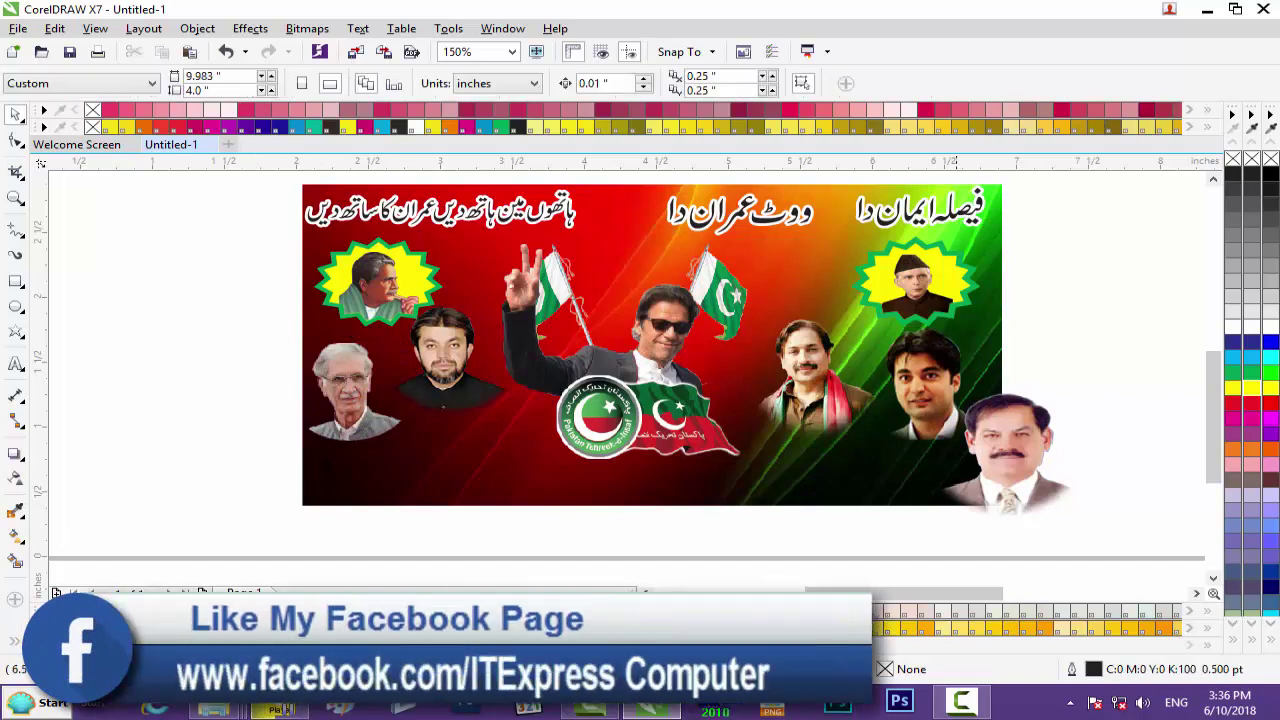
Move the moustached man's photo below the banner and raise the photo of the man with the red scarf slightly.
{"action": "left_click", "coordinate": [958, 495]}
{"action": "left_click_drag", "start_coordinate": [958, 495], "coordinate": [715, 615]}
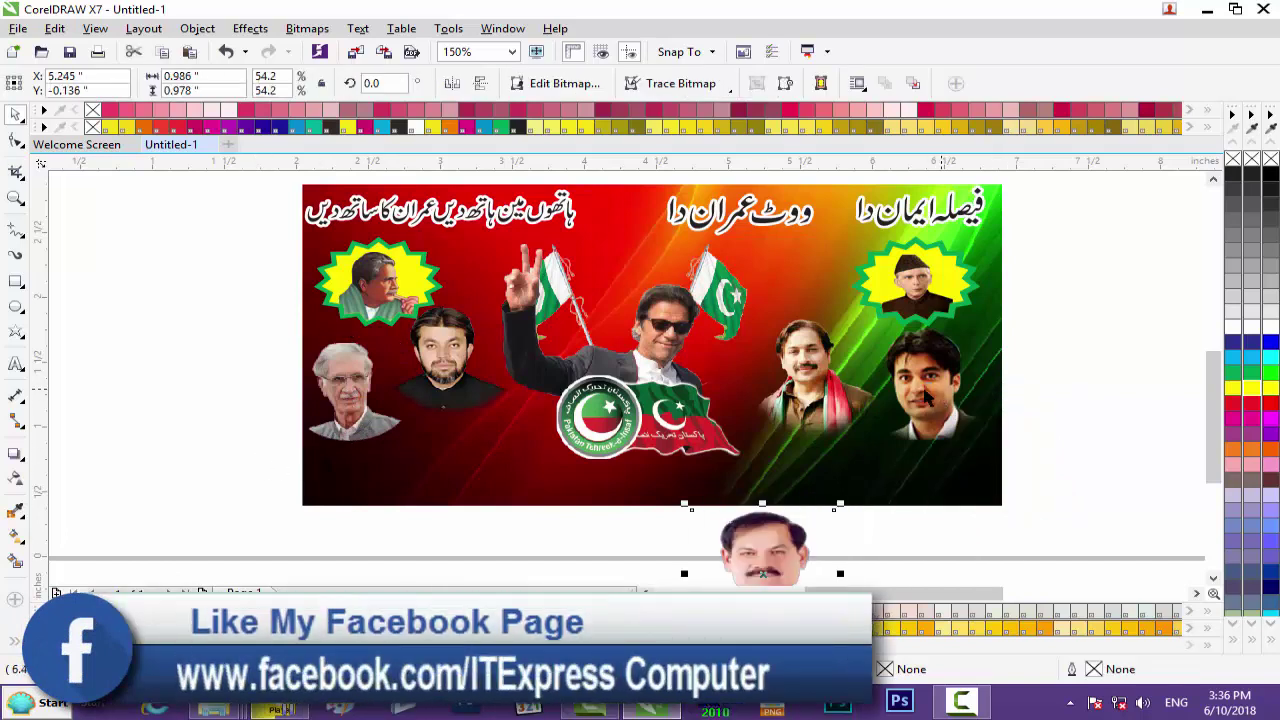
{"action": "left_click_drag", "start_coordinate": [887, 318], "coordinate": [884, 320]}
{"action": "left_click_drag", "start_coordinate": [811, 358], "coordinate": [811, 338]}
Reduce the moustached man's photo and place it on the banner beneath the bearded man's portrait.
{"action": "left_click_drag", "start_coordinate": [770, 553], "coordinate": [811, 433]}
{"action": "left_click_drag", "start_coordinate": [876, 388], "coordinate": [853, 404]}
{"action": "left_click_drag", "start_coordinate": [803, 450], "coordinate": [438, 458]}
Try the grey-haired man's photo between the top slogans and return it below the left star.
{"action": "left_click", "coordinate": [357, 371]}
{"action": "left_click_drag", "start_coordinate": [357, 371], "coordinate": [598, 235]}
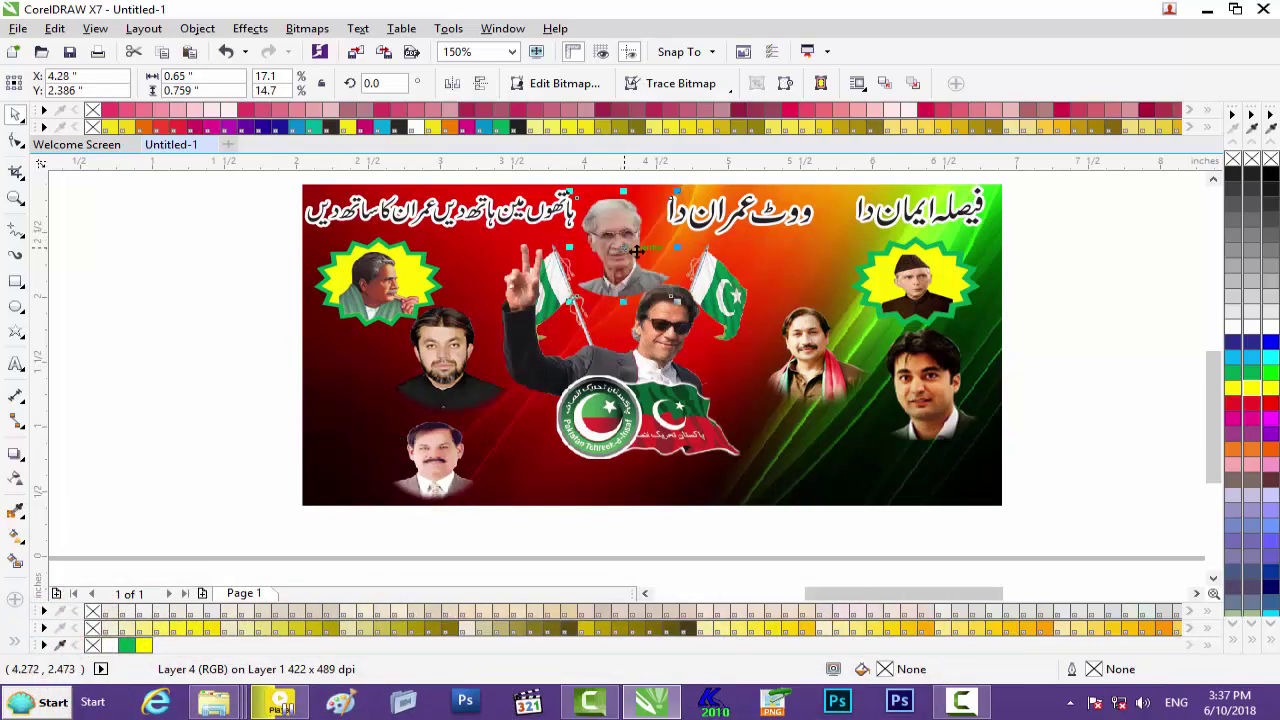
{"action": "left_click_drag", "start_coordinate": [517, 316], "coordinate": [342, 388]}
Fine-tune the bearded man's photo in the gap between the left star and the raised arm.
{"action": "left_click", "coordinate": [447, 357]}
{"action": "left_click_drag", "start_coordinate": [452, 350], "coordinate": [457, 350]}
{"action": "key", "text": "Right"}
{"action": "key", "text": "Right"}
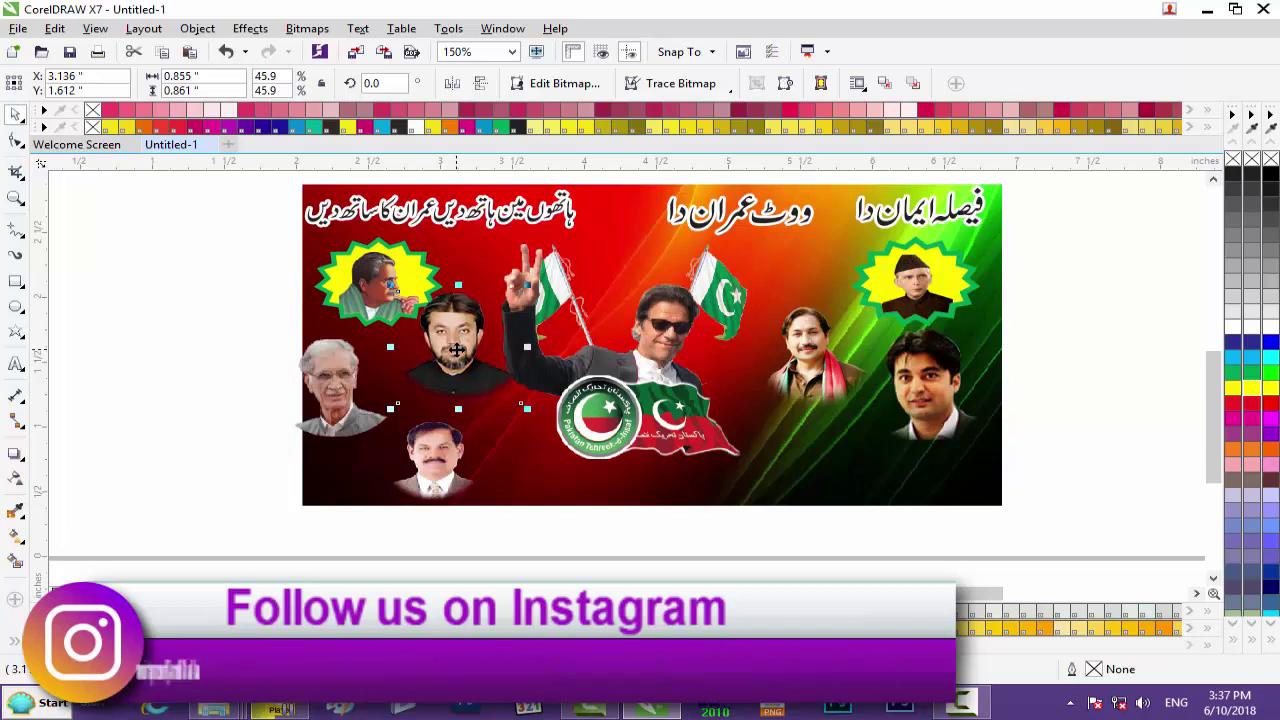
{"action": "key", "text": "Down"}
{"action": "key", "text": "Down"}
Shift the grey-haired man's photo fully inside the banner's left edge and delete the moustached man's photo.
{"action": "left_click", "coordinate": [334, 378]}
{"action": "left_click_drag", "start_coordinate": [334, 366], "coordinate": [348, 367]}
{"action": "left_click", "coordinate": [438, 462]}
{"action": "key", "text": "Delete"}
Enlarge the grey-haired man's photo below the left star to about 0.92 by 1.07 inches.
{"action": "left_click", "coordinate": [352, 395]}
{"action": "left_click_drag", "start_coordinate": [408, 441], "coordinate": [426, 454]}
{"action": "left_click_drag", "start_coordinate": [369, 393], "coordinate": [370, 393]}
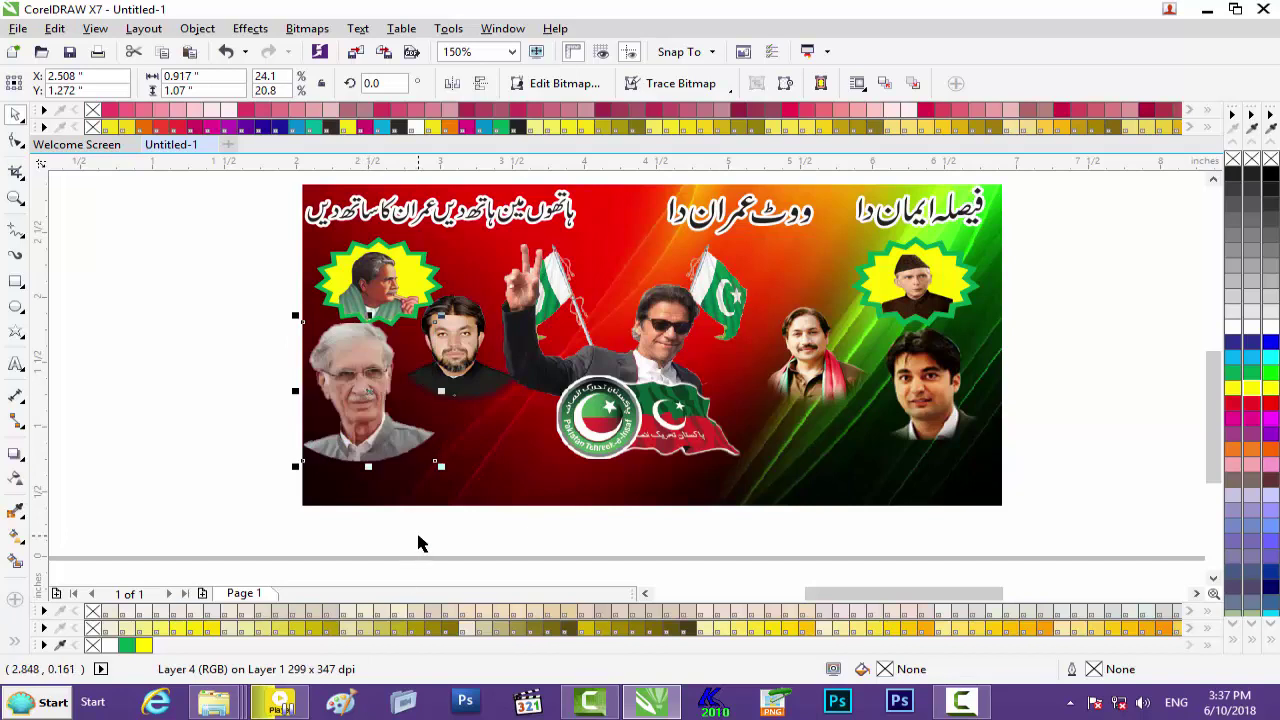
{"action": "left_click", "coordinate": [418, 543]}
Enlarge the red-scarfed man's photo to about 0.99 by 1.03 inches and the young dark-haired man's to about 0.88 by 1.11 inches.
{"action": "left_click", "coordinate": [815, 356]}
{"action": "left_click_drag", "start_coordinate": [760, 412], "coordinate": [739, 437]}
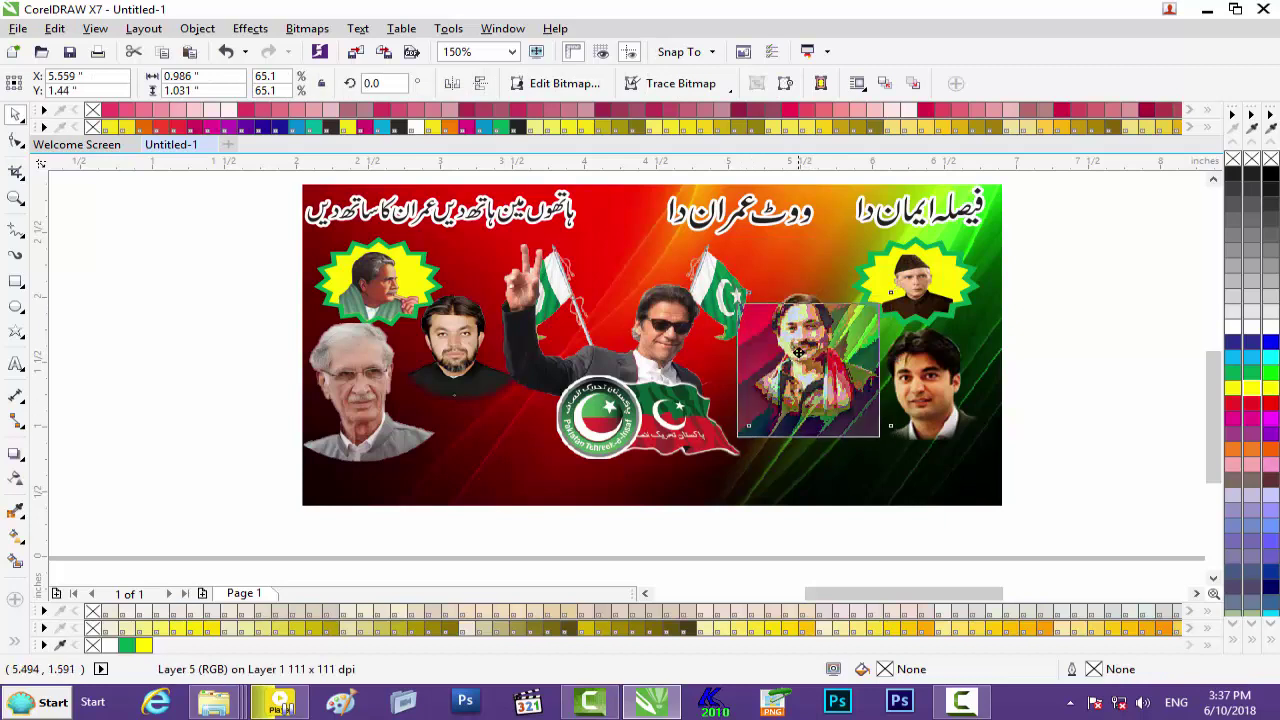
{"action": "left_click", "coordinate": [928, 402]}
{"action": "left_click_drag", "start_coordinate": [877, 437], "coordinate": [866, 457]}
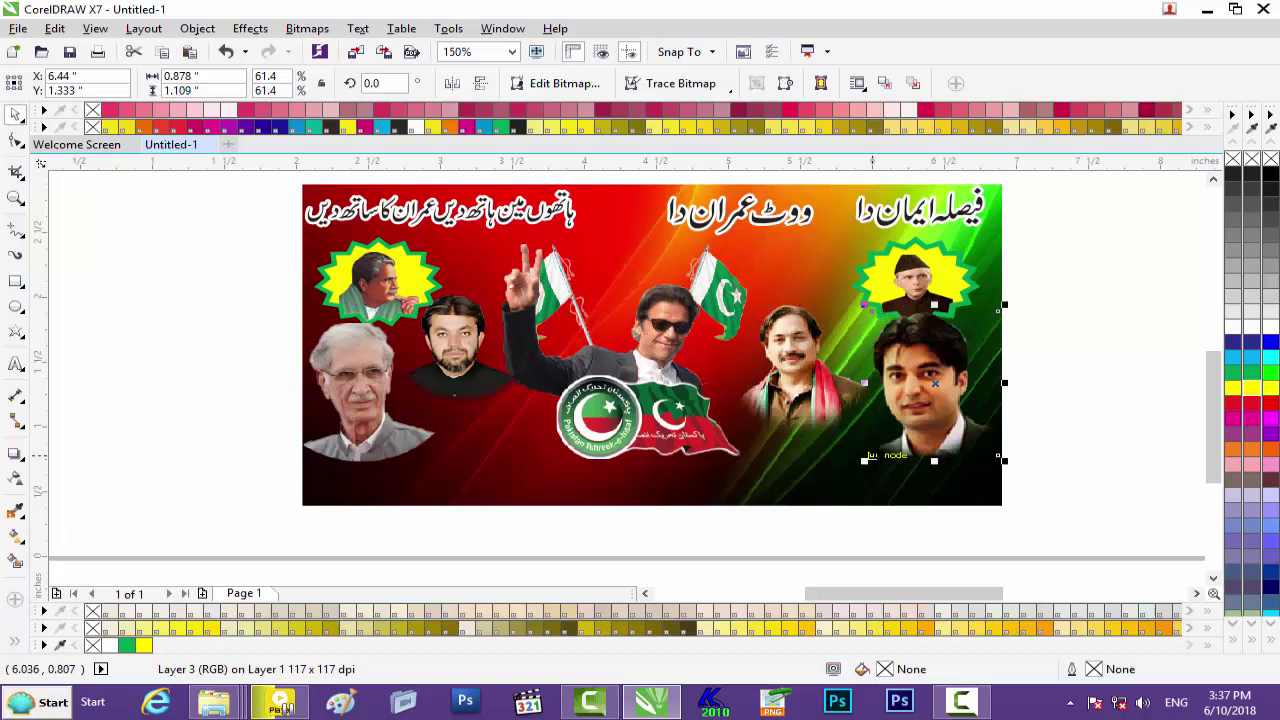
Lower the young dark-haired man's photo in small increments until it clears the star portrait above it.
{"action": "key", "text": "Down"}
{"action": "key", "text": "Down"}
{"action": "key", "text": "Down"}
{"action": "key", "text": "Down"}
{"action": "key", "text": "Down"}
{"action": "key", "text": "Down"}
{"action": "key", "text": "Down"}
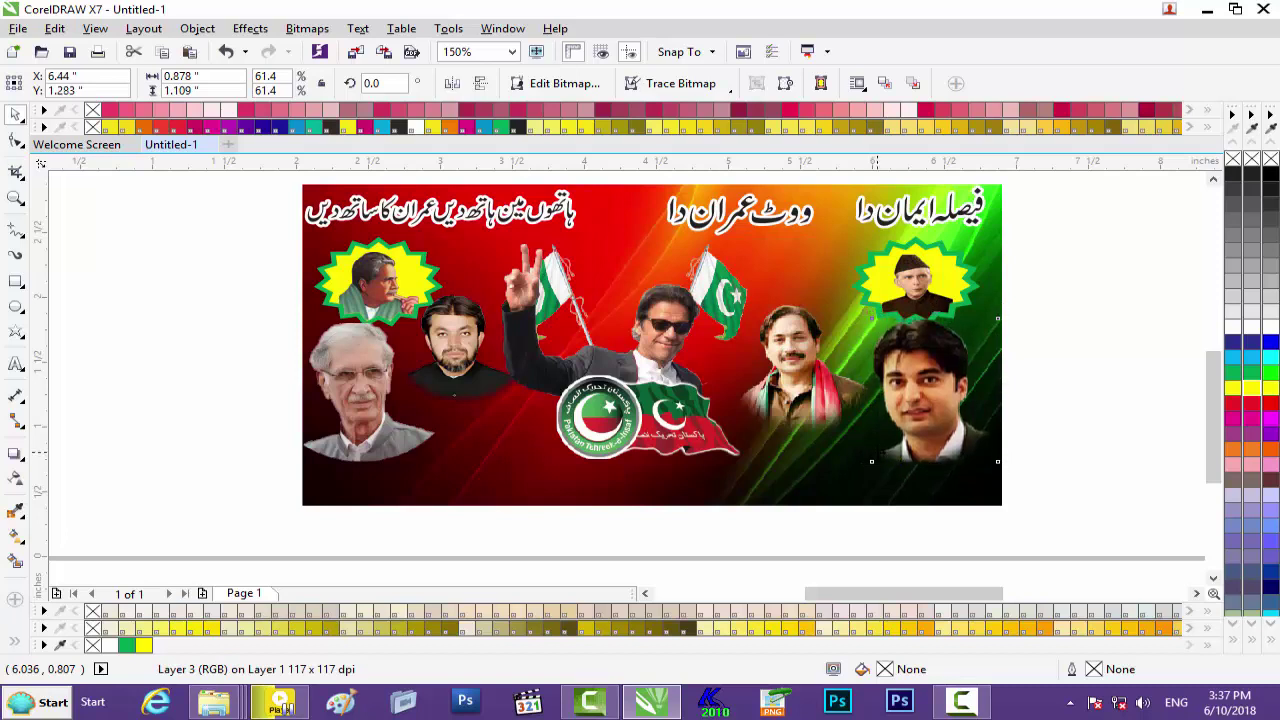
{"action": "key", "text": "Down"}
{"action": "key", "text": "Down"}
{"action": "key", "text": "Down"}
{"action": "key", "text": "Down"}
{"action": "key", "text": "Down"}
{"action": "key", "text": "Down"}
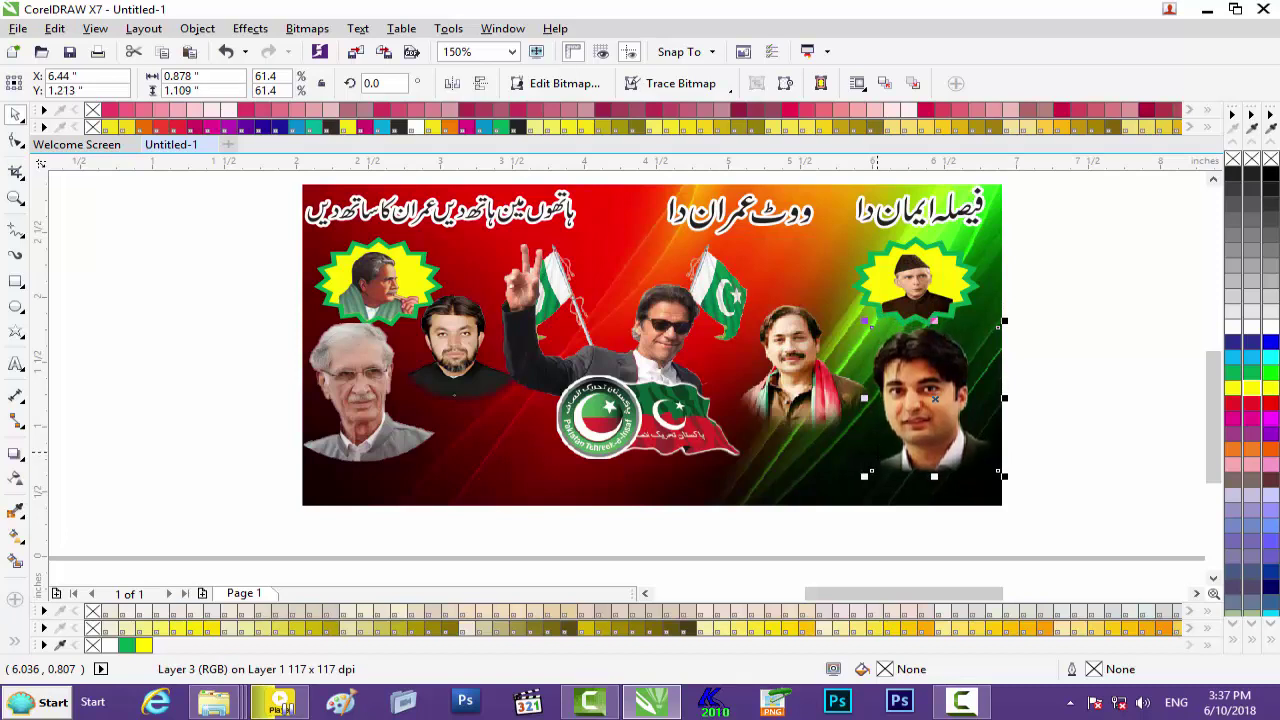
{"action": "left_click", "coordinate": [1143, 430]}
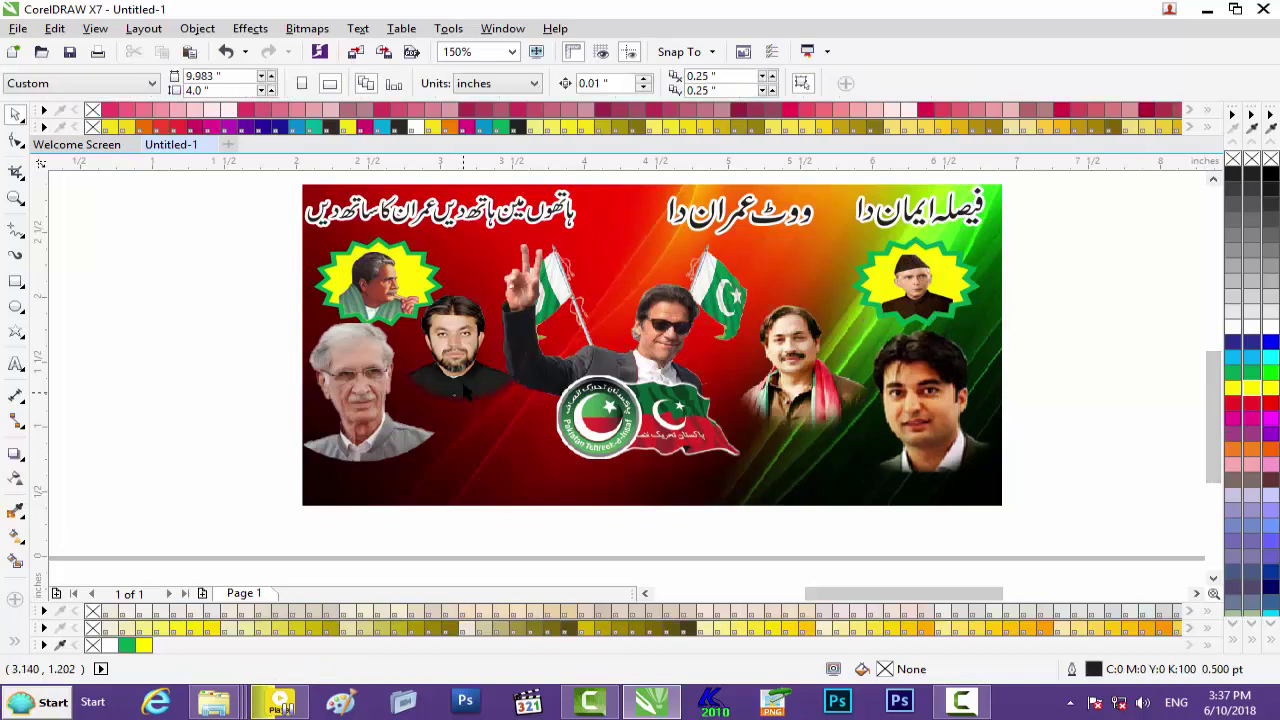
Place the round Khyber Pakhtunkhwa emblem above the flags on the banner and enlarge it to about 0.45 by 0.46 inch.
{"action": "scroll", "coordinate": [658, 492], "scroll_direction": "down", "scroll_amount": 2}
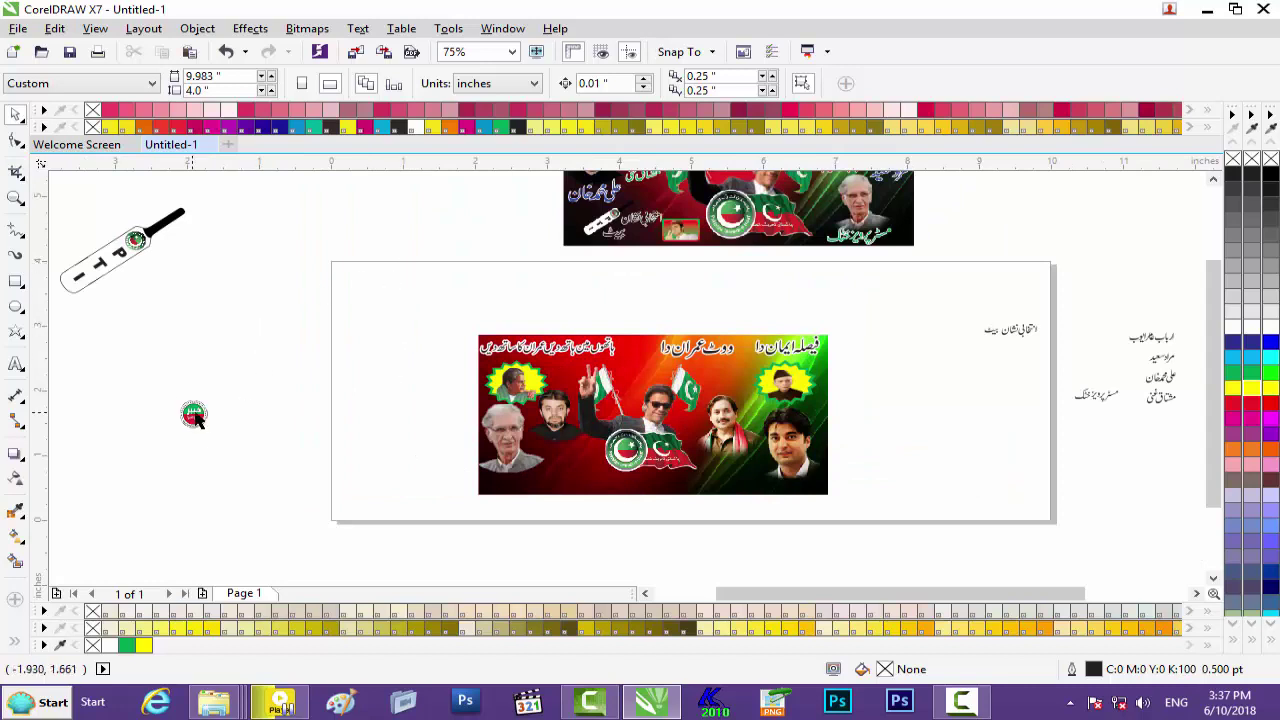
{"action": "left_click_drag", "start_coordinate": [194, 413], "coordinate": [632, 366]}
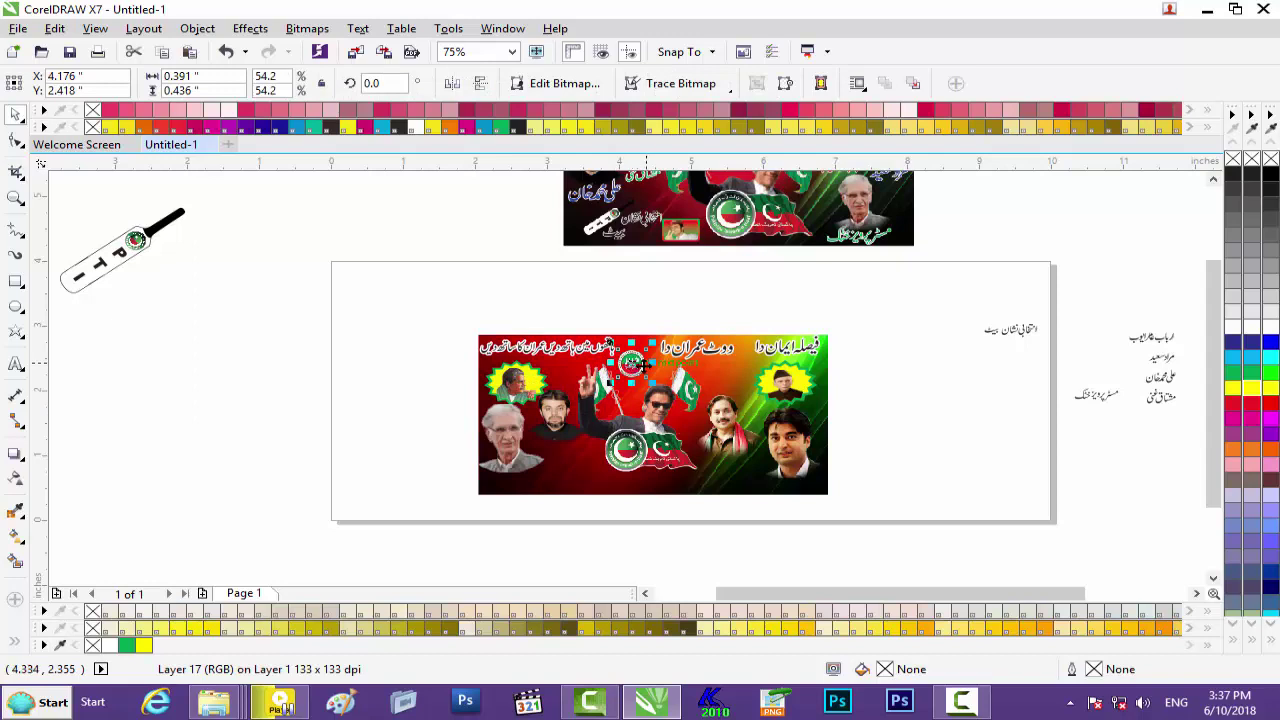
{"action": "scroll", "coordinate": [632, 366], "scroll_direction": "up", "scroll_amount": 4}
{"action": "left_click_drag", "start_coordinate": [658, 296], "coordinate": [664, 290]}
{"action": "left_click_drag", "start_coordinate": [657, 358], "coordinate": [667, 358]}
Nudge the Khyber Pakhtunkhwa emblem right and up until it sits between the left and middle slogans.
{"action": "key", "text": "Right"}
{"action": "key", "text": "Right"}
{"action": "key", "text": "Right"}
{"action": "key", "text": "Right"}
{"action": "key", "text": "Right"}
{"action": "key", "text": "Right"}
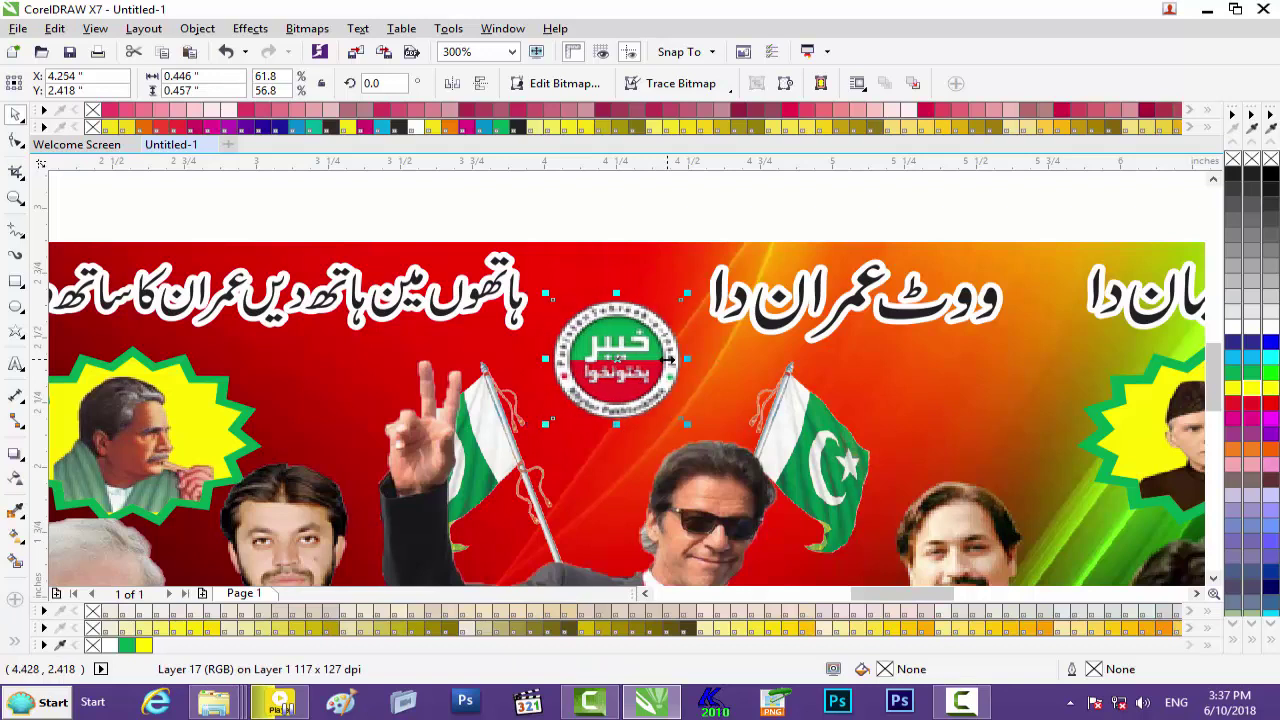
{"action": "key", "text": "Up"}
{"action": "key", "text": "Up"}
{"action": "key", "text": "Up"}
{"action": "key", "text": "Up"}
{"action": "key", "text": "Up"}
{"action": "key", "text": "Up"}
{"action": "key", "text": "Up"}
{"action": "key", "text": "Up"}
{"action": "key", "text": "Up"}
{"action": "key", "text": "Up"}
{"action": "key", "text": "Up"}
{"action": "key", "text": "Up"}
{"action": "key", "text": "Up"}
{"action": "key", "text": "Up"}
{"action": "key", "text": "Up"}
{"action": "key", "text": "Up"}
{"action": "key", "text": "Up"}
{"action": "key", "text": "Up"}
{"action": "key", "text": "Up"}
{"action": "key", "text": "Up"}
{"action": "key", "text": "Up"}
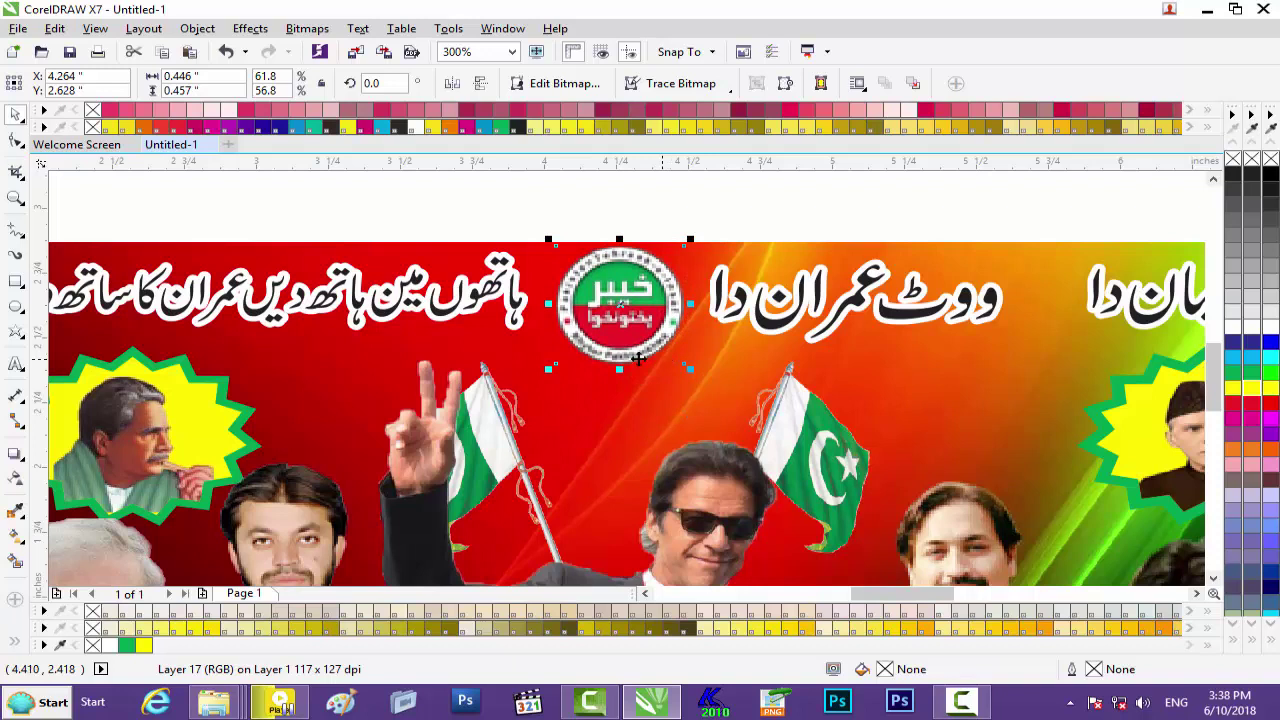
Place the PTI cricket bat in front of the banner below the bearded man and reduce it to about 0.66 by 0.50 inch.
{"action": "scroll", "coordinate": [524, 366], "scroll_direction": "down", "scroll_amount": 3}
{"action": "left_click", "coordinate": [197, 349]}
{"action": "left_click", "coordinate": [272, 316]}
{"action": "left_click_drag", "start_coordinate": [285, 303], "coordinate": [482, 425]}
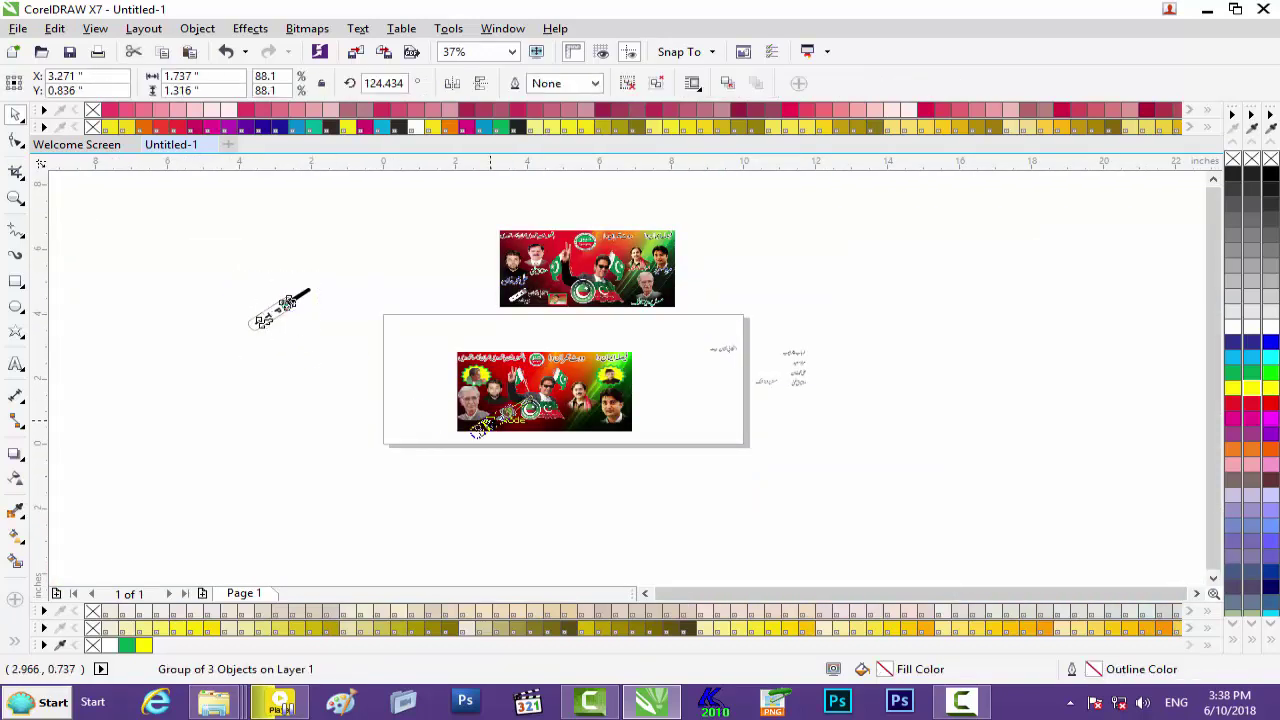
{"action": "scroll", "coordinate": [482, 425], "scroll_direction": "up", "scroll_amount": 2}
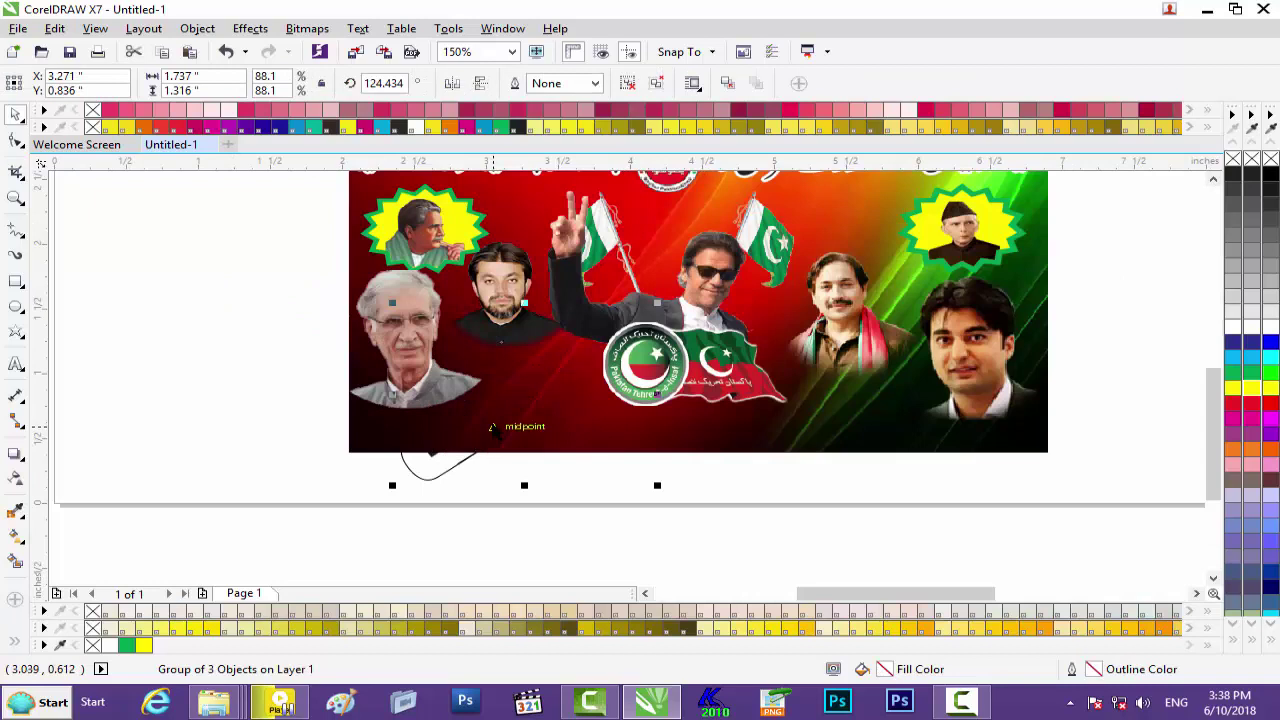
{"action": "key", "text": "shift+Page_Up"}
{"action": "left_click_drag", "start_coordinate": [657, 302], "coordinate": [579, 356]}
{"action": "left_click_drag", "start_coordinate": [527, 396], "coordinate": [527, 392]}
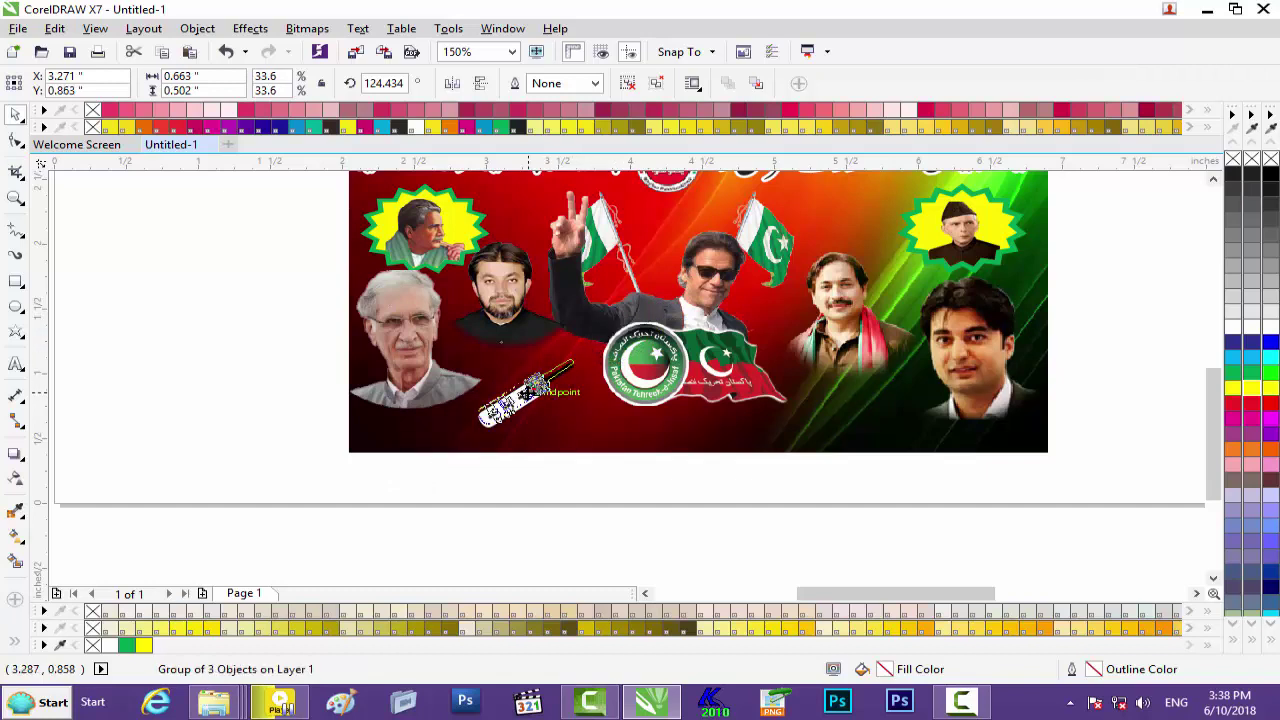
{"action": "left_click", "coordinate": [630, 522]}
Move the "انتخابی نشان" text from beside the banner to next to the cricket bat.
{"action": "left_click_drag", "start_coordinate": [845, 596], "coordinate": [912, 581]}
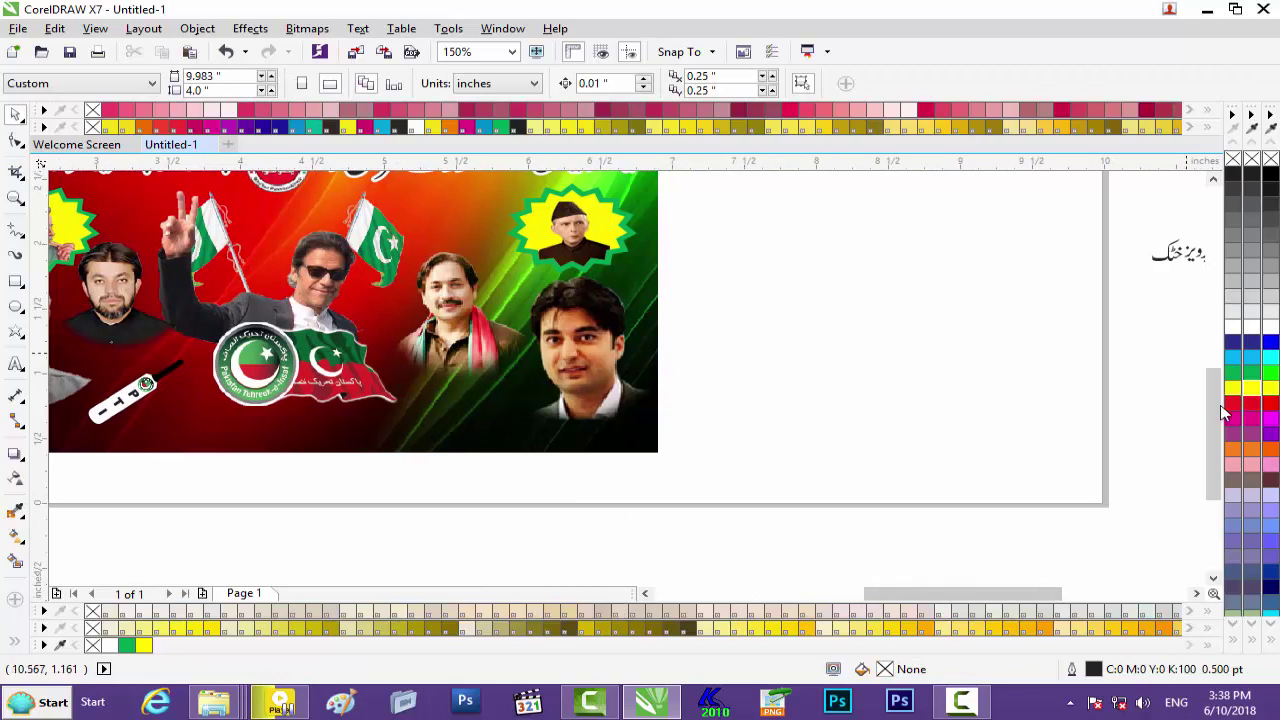
{"action": "left_click_drag", "start_coordinate": [1209, 413], "coordinate": [1213, 375]}
{"action": "left_click", "coordinate": [1037, 290]}
{"action": "left_click_drag", "start_coordinate": [1037, 272], "coordinate": [180, 538]}
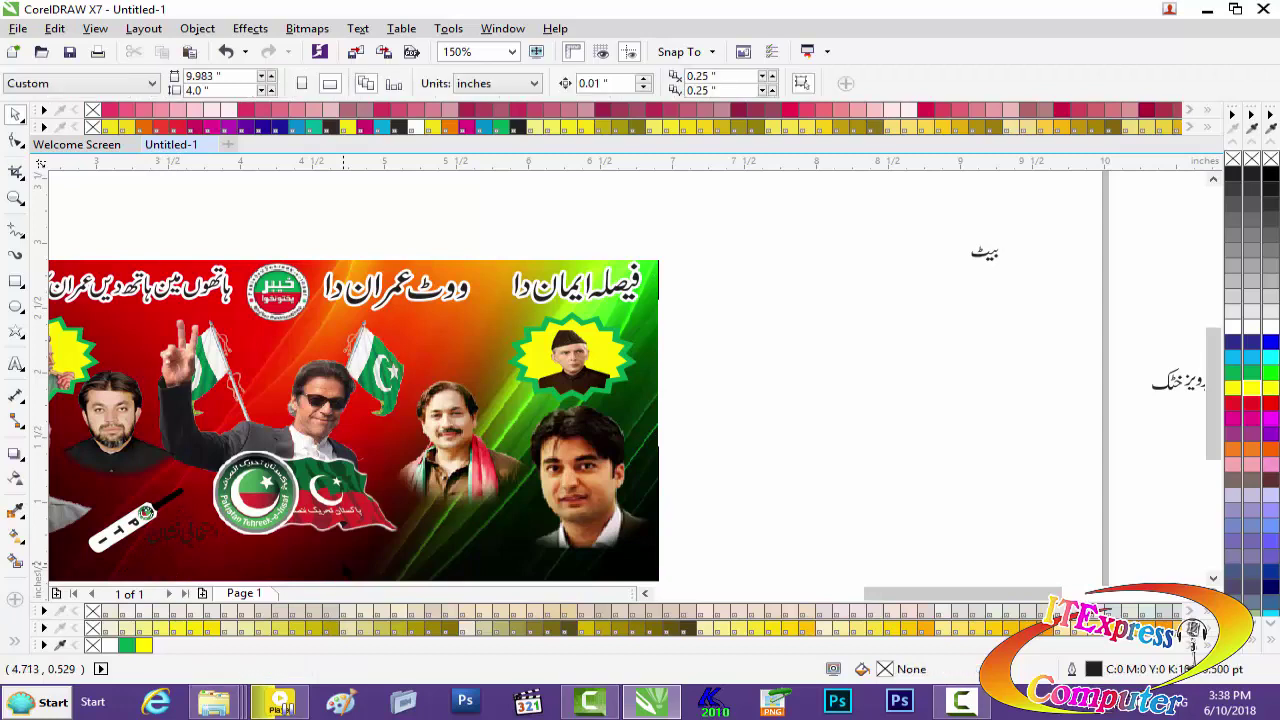
Lock the red and green background bitmap of the banner.
{"action": "right_click", "coordinate": [343, 566]}
{"action": "left_click", "coordinate": [405, 578]}
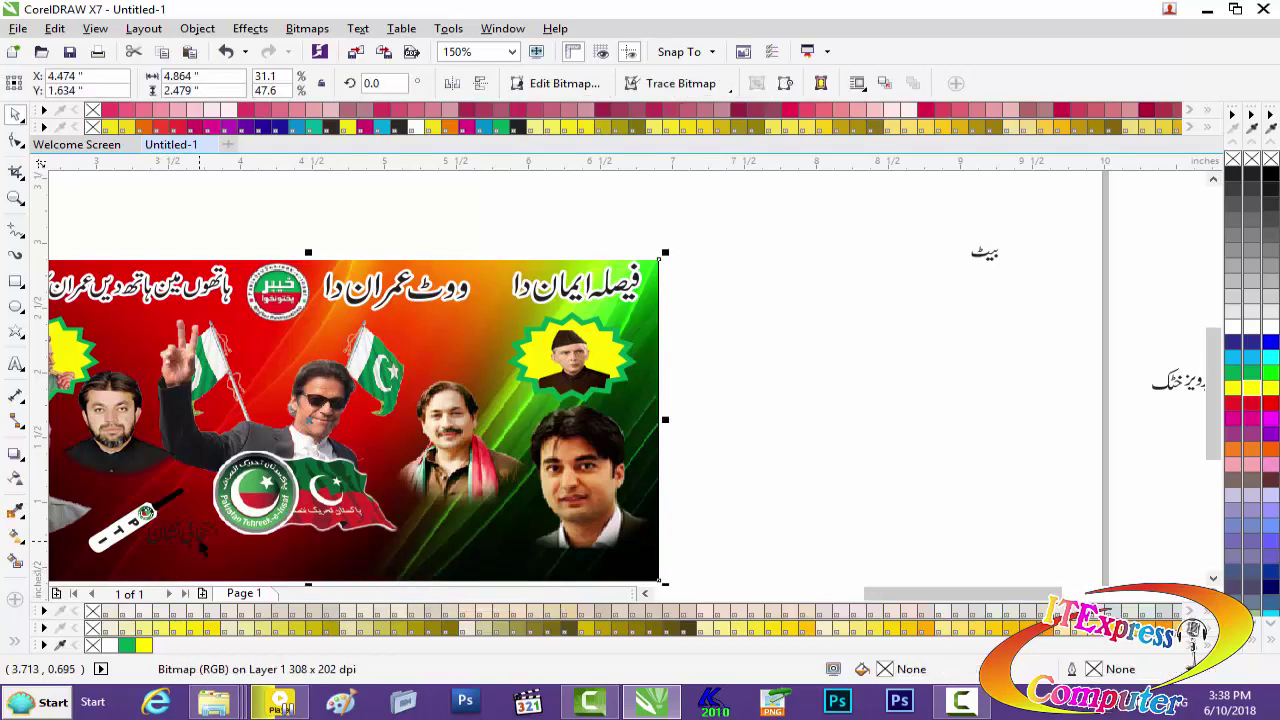
{"action": "right_click", "coordinate": [320, 560]}
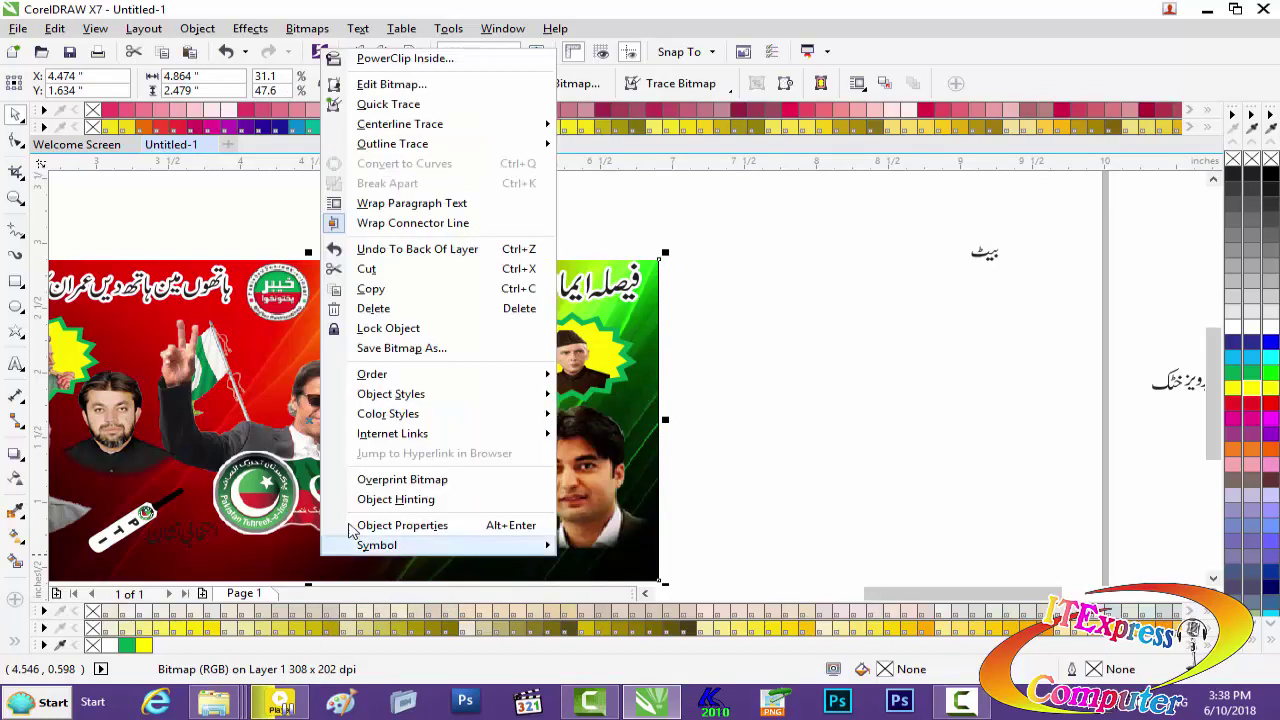
{"action": "left_click", "coordinate": [390, 328]}
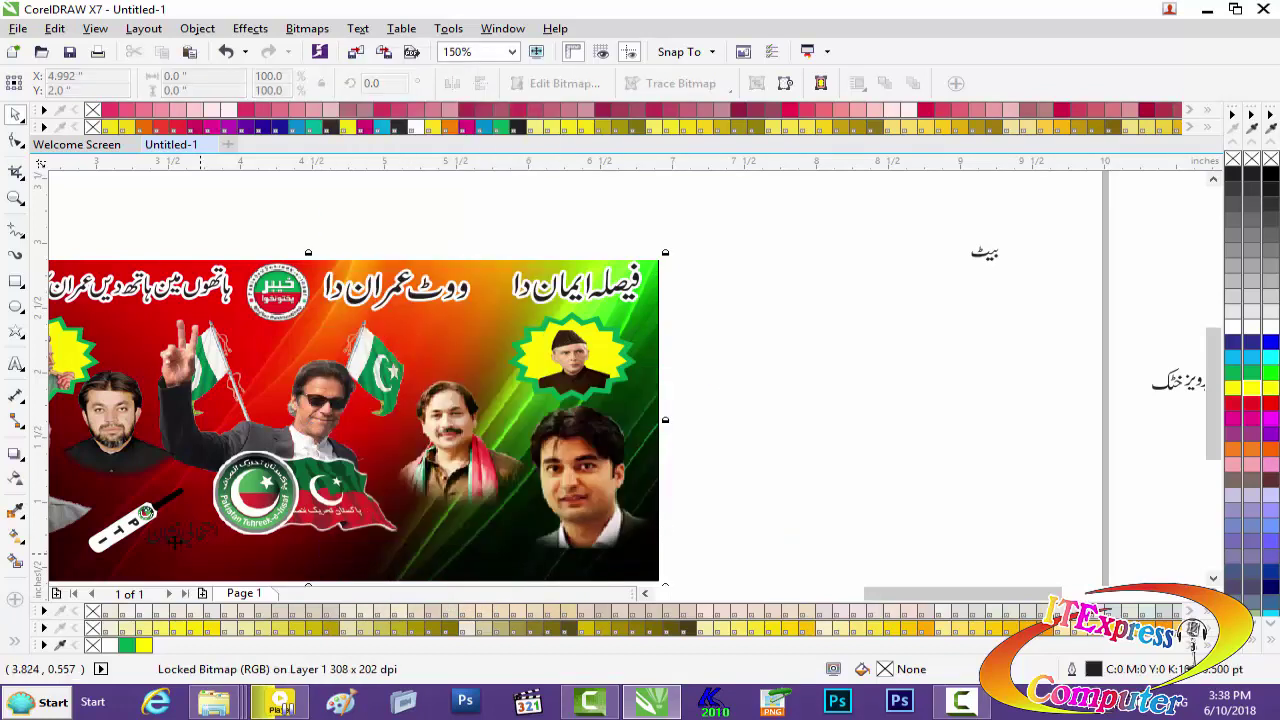
Enlarge the "انتخابی نشان" text to about 0.52 by 0.22 inch and shift it slightly closer to the cricket bat.
{"action": "left_click", "coordinate": [196, 540]}
{"action": "scroll", "coordinate": [196, 538], "scroll_direction": "up", "scroll_amount": 2}
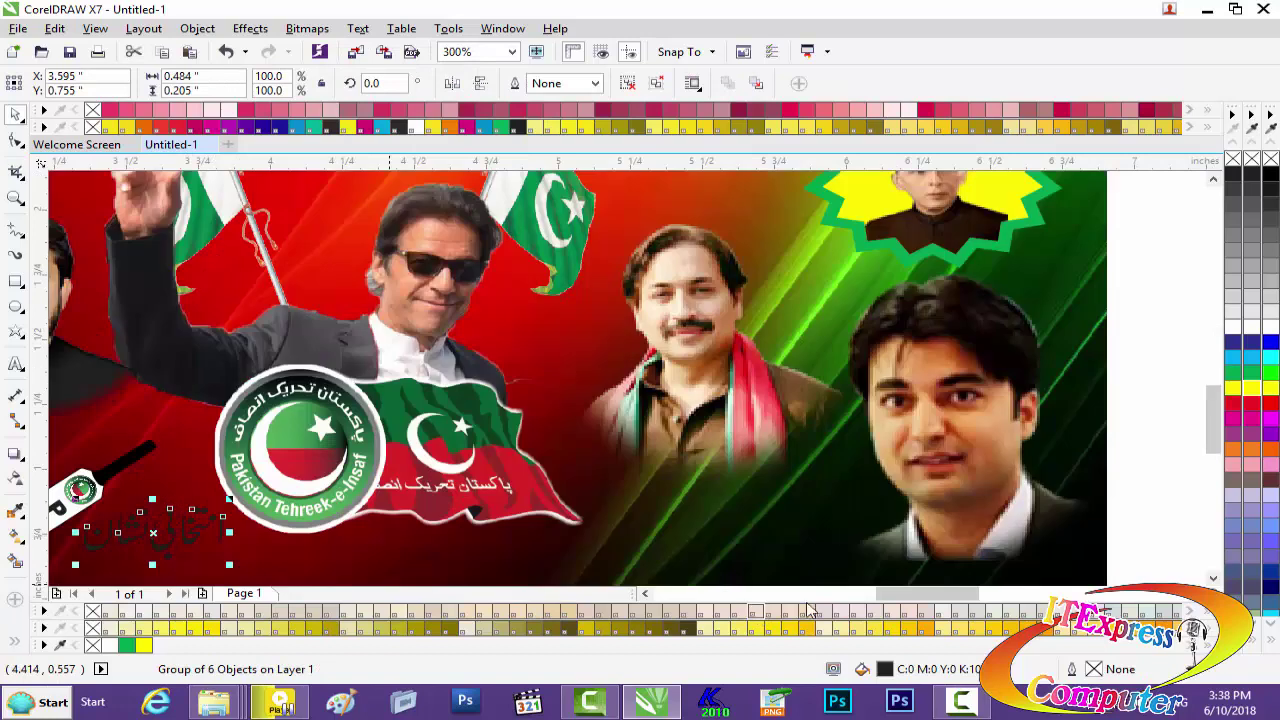
{"action": "left_click_drag", "start_coordinate": [893, 598], "coordinate": [864, 598]}
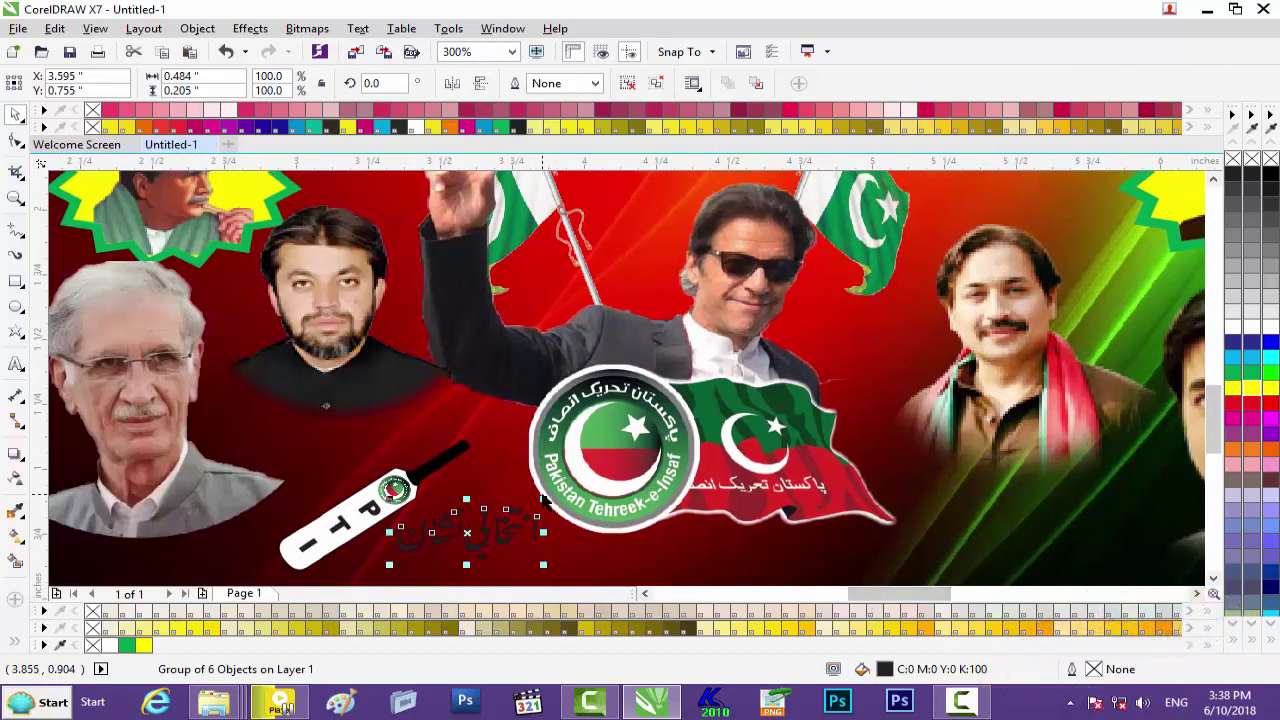
{"action": "left_click_drag", "start_coordinate": [543, 499], "coordinate": [548, 496]}
{"action": "left_click_drag", "start_coordinate": [466, 531], "coordinate": [459, 535]}
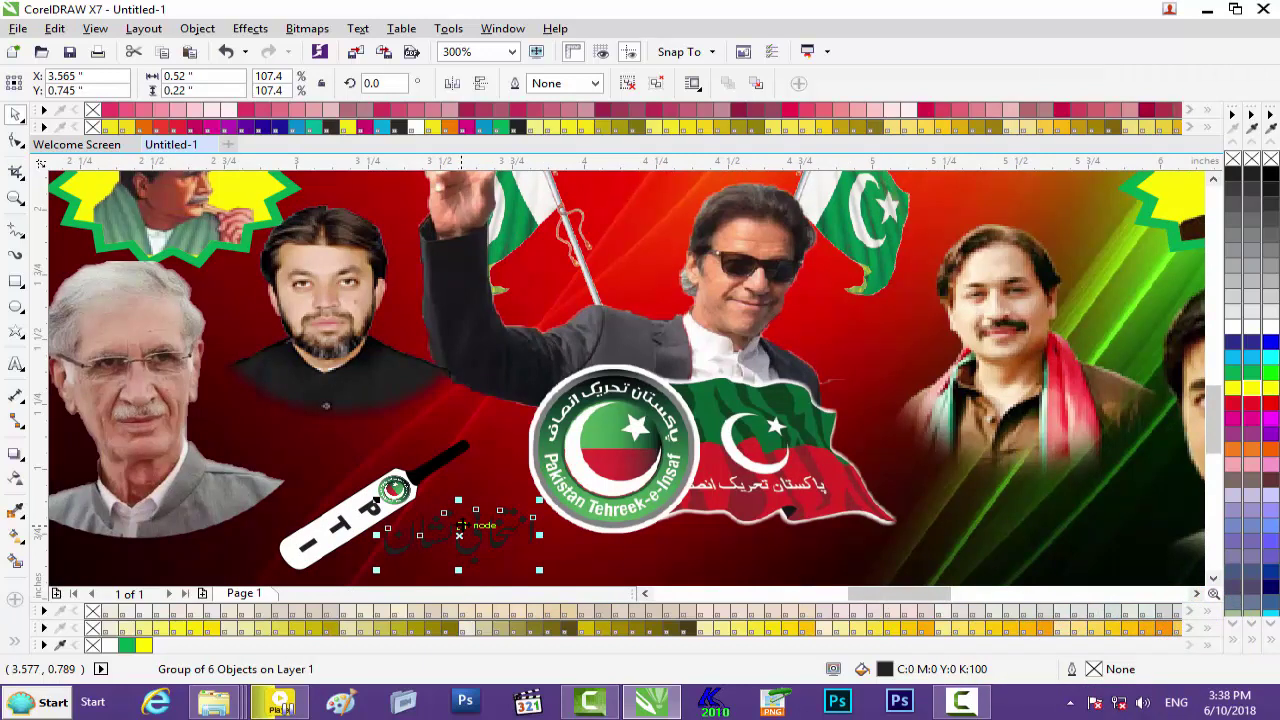
Give the "انتخابی نشان" text a 3.0 pt white outline behind the fill that scales with the object.
{"action": "key", "text": "F12"}
{"action": "left_click", "coordinate": [511, 232]}
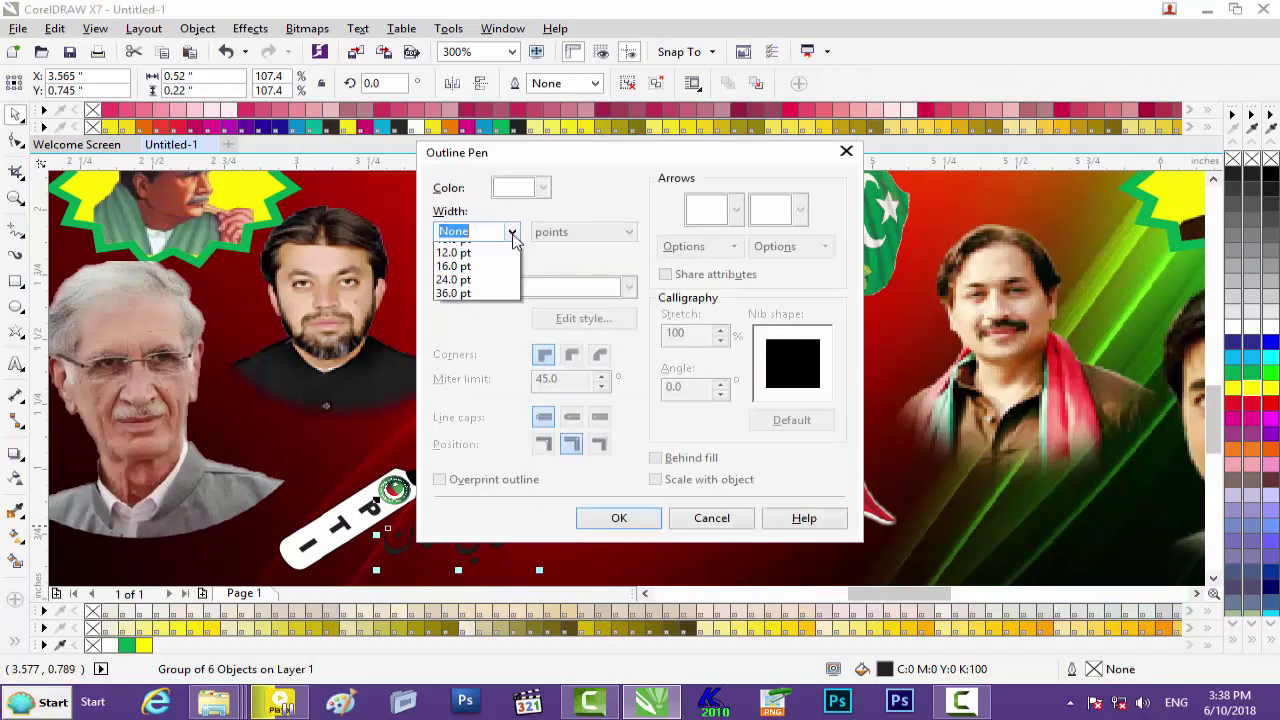
{"action": "left_click", "coordinate": [452, 344]}
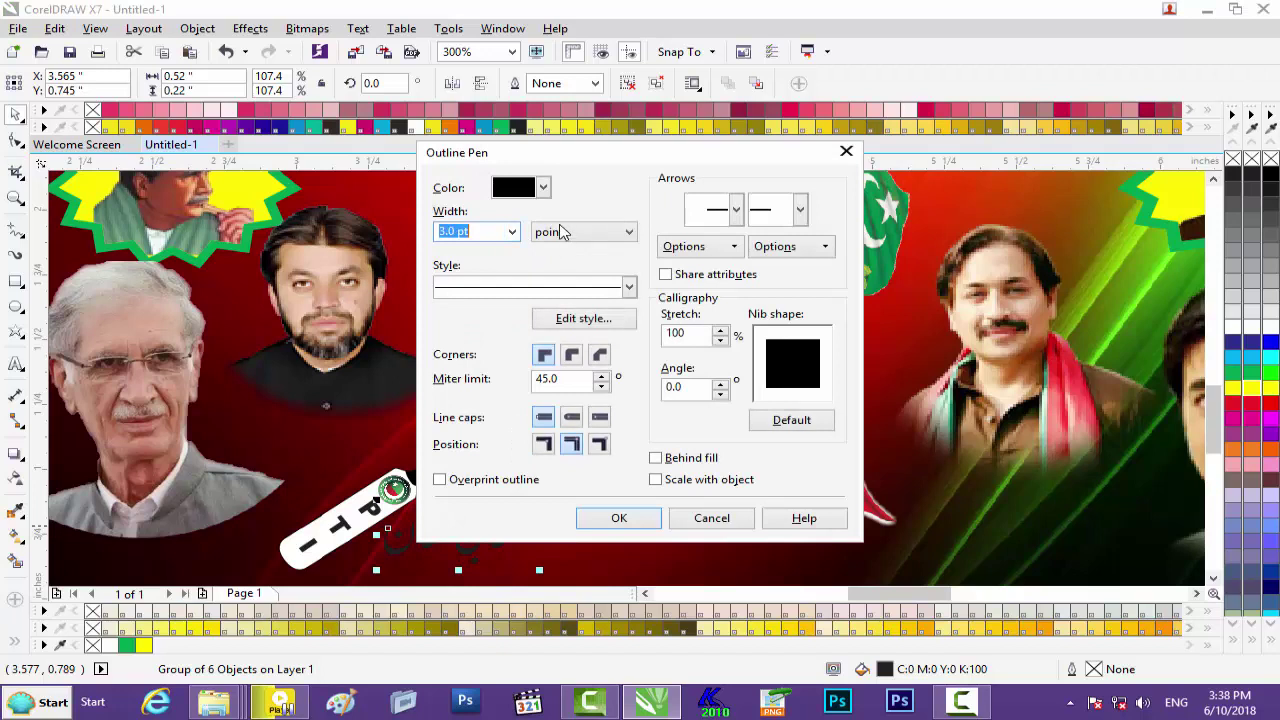
{"action": "left_click", "coordinate": [546, 189]}
{"action": "left_click", "coordinate": [562, 228]}
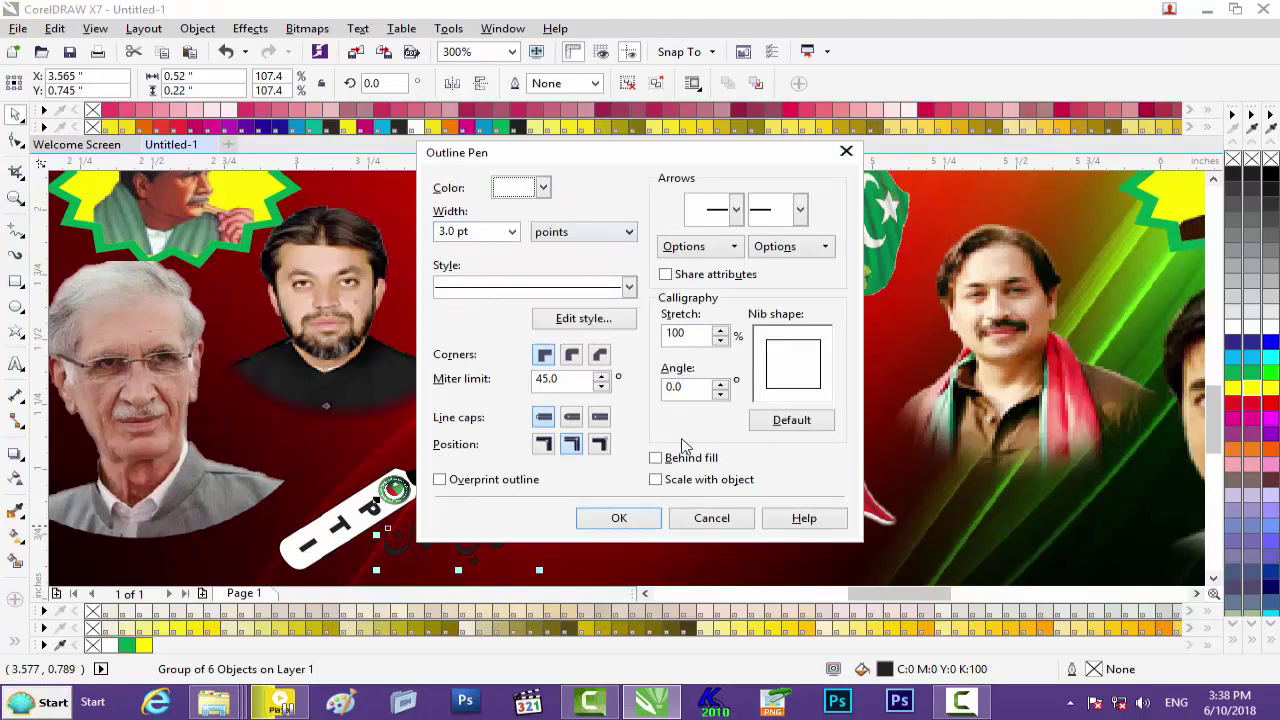
{"action": "left_click", "coordinate": [657, 480]}
{"action": "left_click", "coordinate": [656, 458]}
{"action": "left_click", "coordinate": [615, 519]}
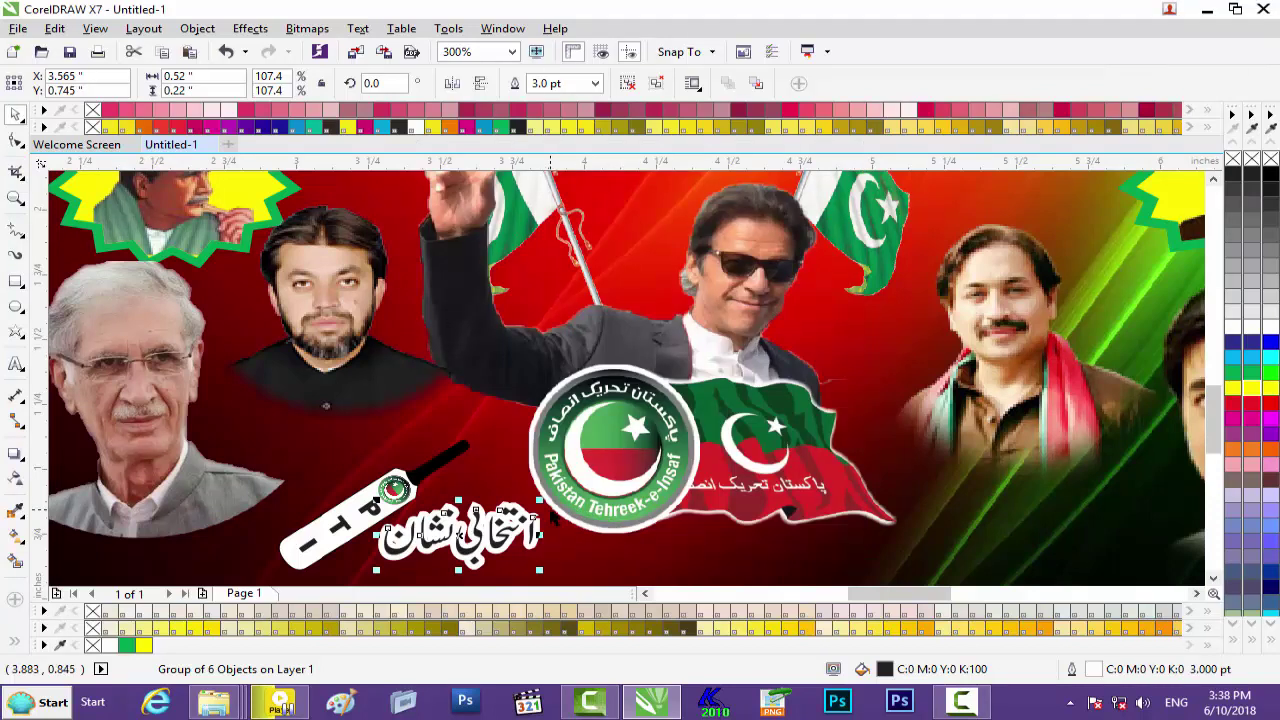
Set the outline width of the "انتخابی نشان" text to 2.0 pt.
{"action": "key", "text": "F12"}
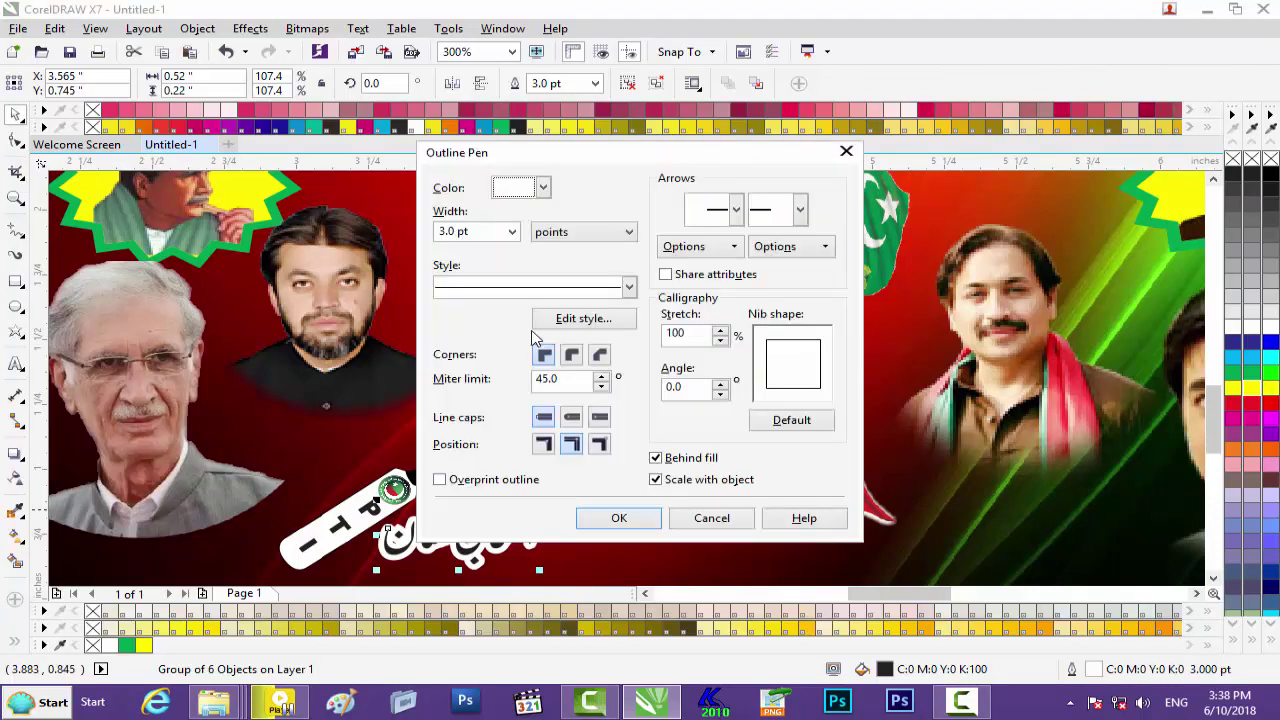
{"action": "left_click", "coordinate": [511, 231]}
{"action": "left_click", "coordinate": [490, 340]}
{"action": "left_click", "coordinate": [620, 519]}
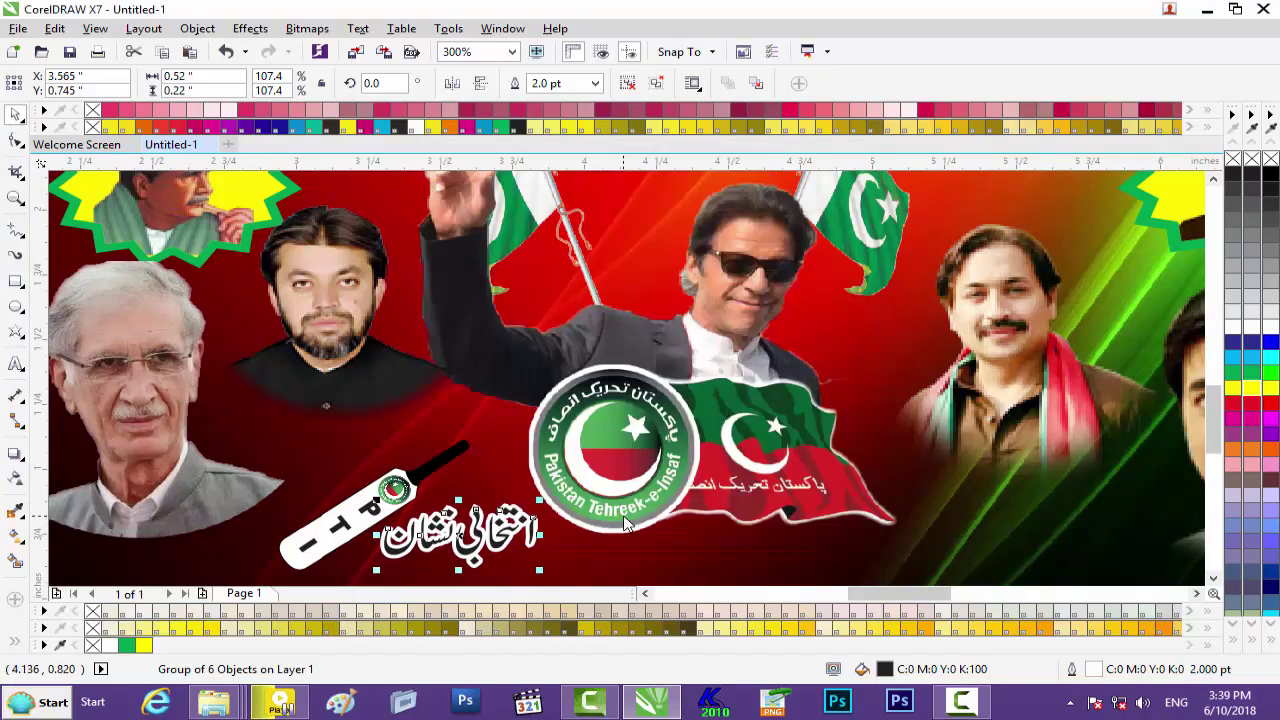
Place the "بیٹ" text on the banner below the cricket bat and enlarge it to about 0.33 by 0.20 inch.
{"action": "left_click_drag", "start_coordinate": [894, 590], "coordinate": [1104, 582]}
{"action": "scroll", "coordinate": [1175, 420], "scroll_direction": "down", "scroll_amount": 2}
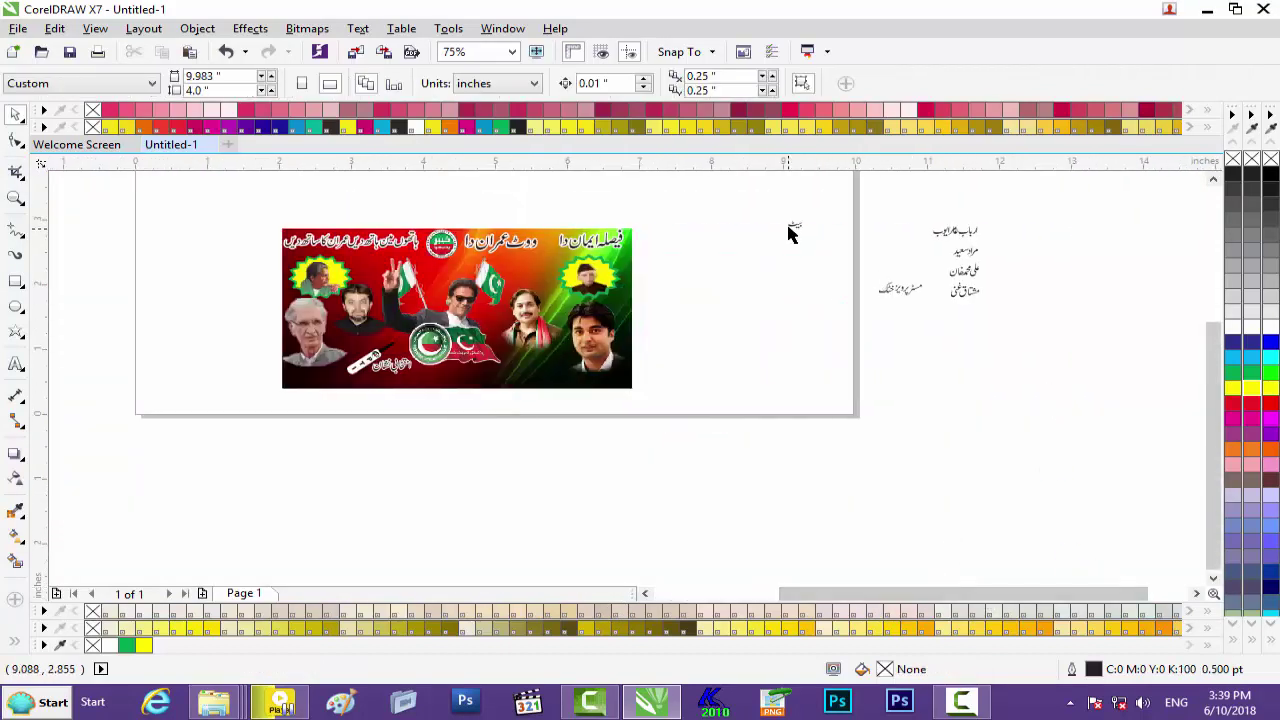
{"action": "key", "text": "Tab"}
{"action": "key", "text": "Tab"}
{"action": "key", "text": "Tab"}
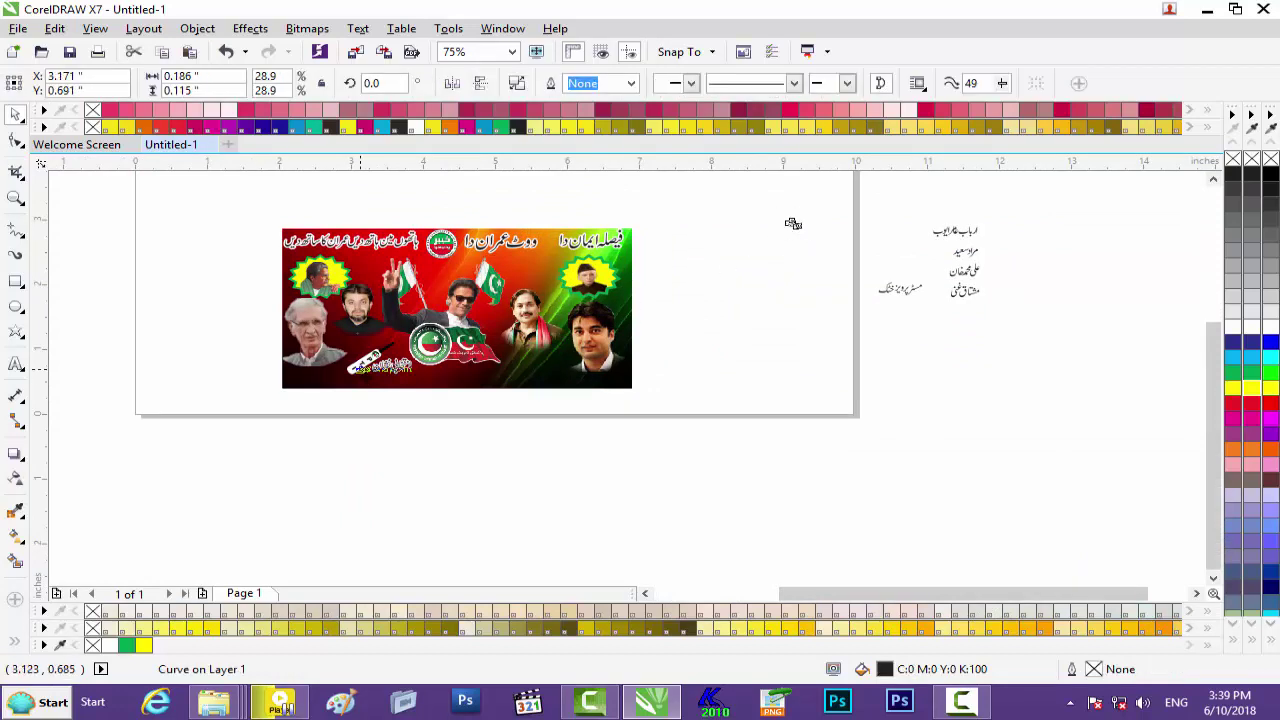
{"action": "scroll", "coordinate": [371, 377], "scroll_direction": "up", "scroll_amount": 3}
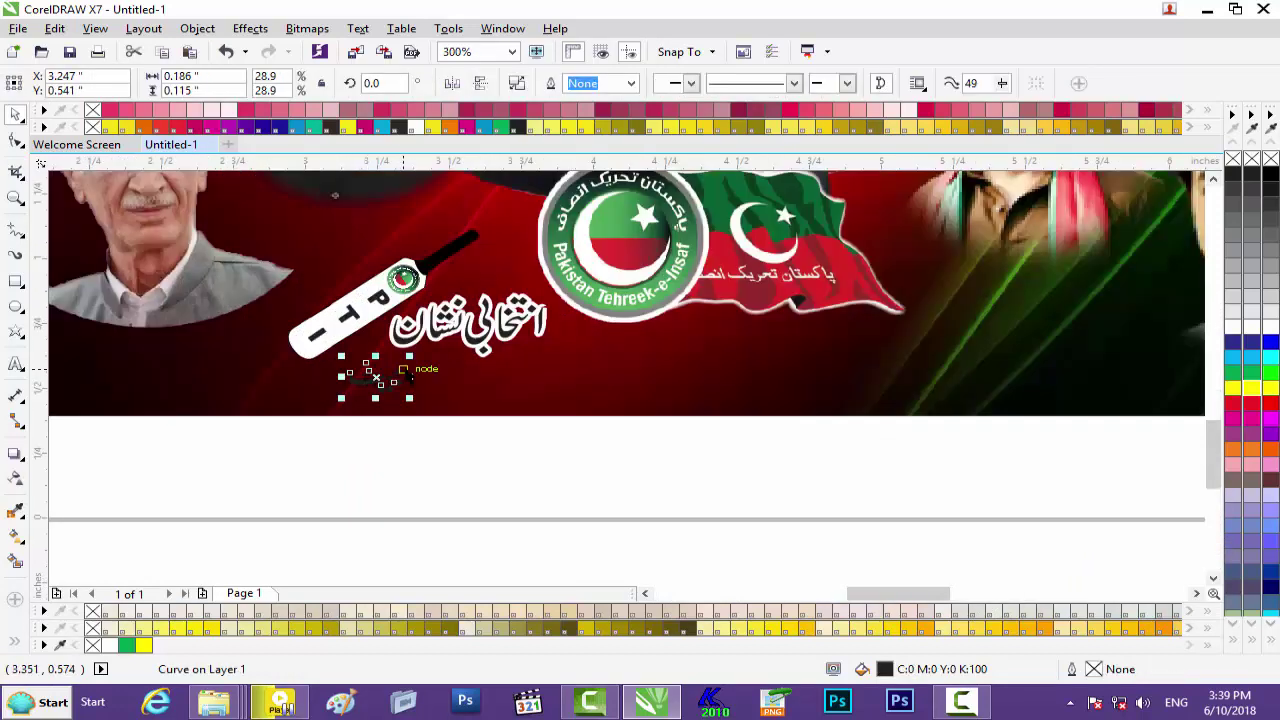
{"action": "left_click_drag", "start_coordinate": [409, 356], "coordinate": [429, 347]}
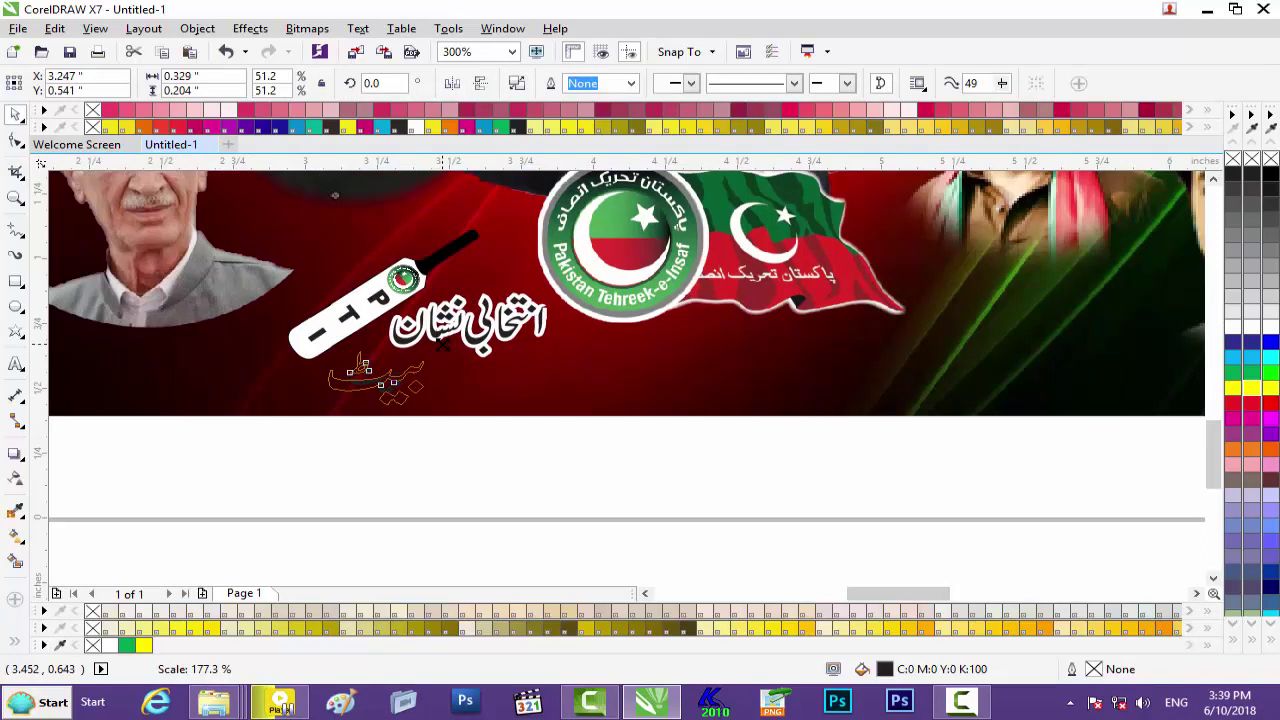
{"action": "left_click", "coordinate": [494, 452]}
Give the "بیٹ" text a 1.5 pt white outline with rounded corners and caps, placed behind the fill and scaled with the object.
{"action": "left_click", "coordinate": [408, 370]}
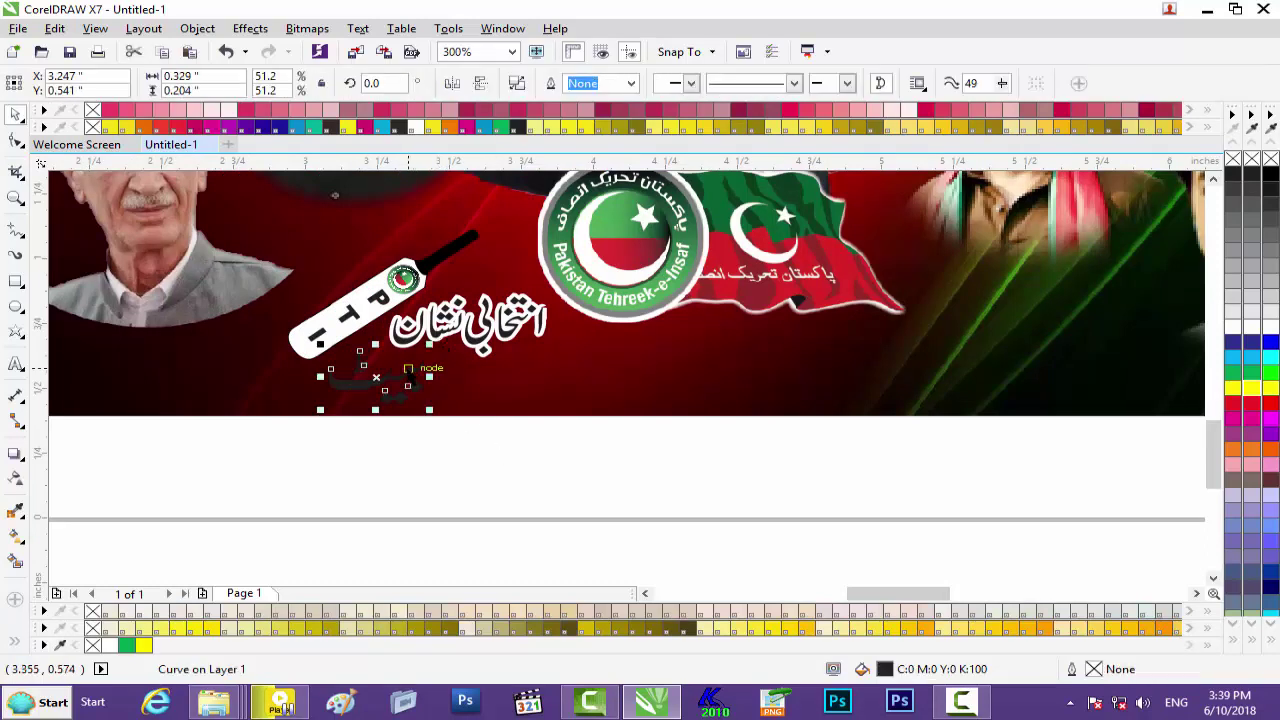
{"action": "key", "text": "F12"}
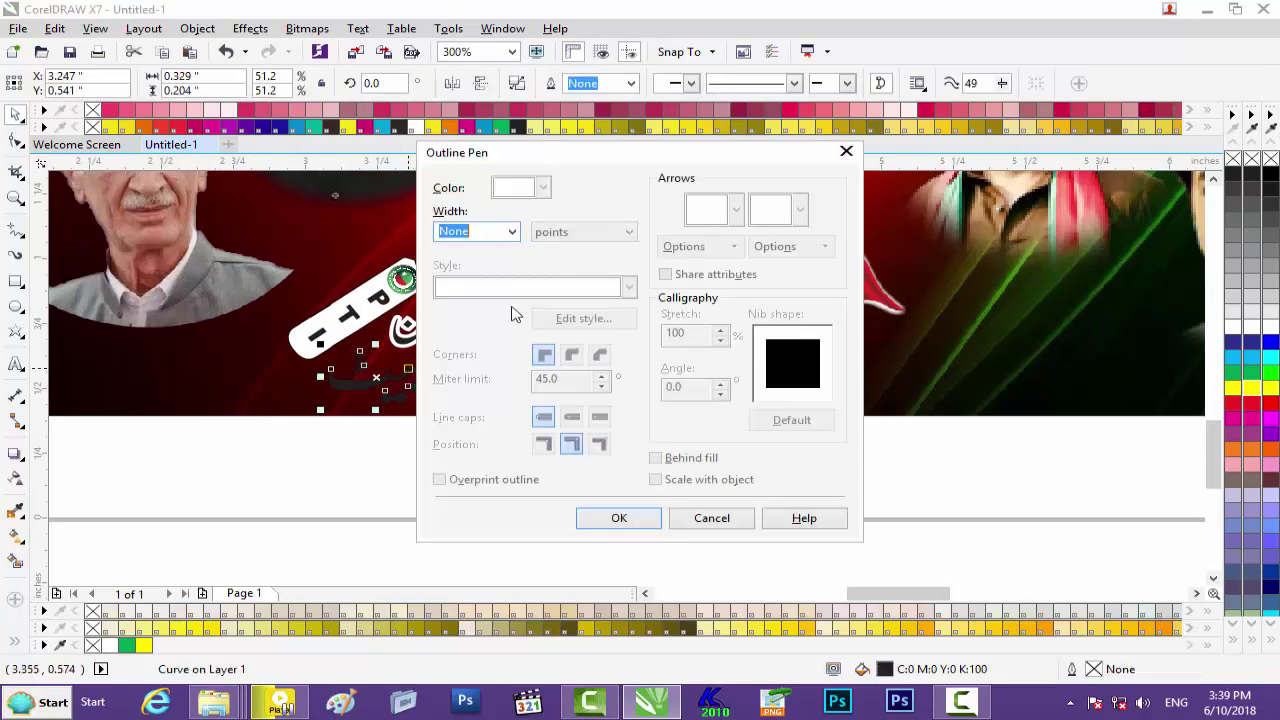
{"action": "left_click", "coordinate": [511, 231]}
{"action": "left_click", "coordinate": [486, 328]}
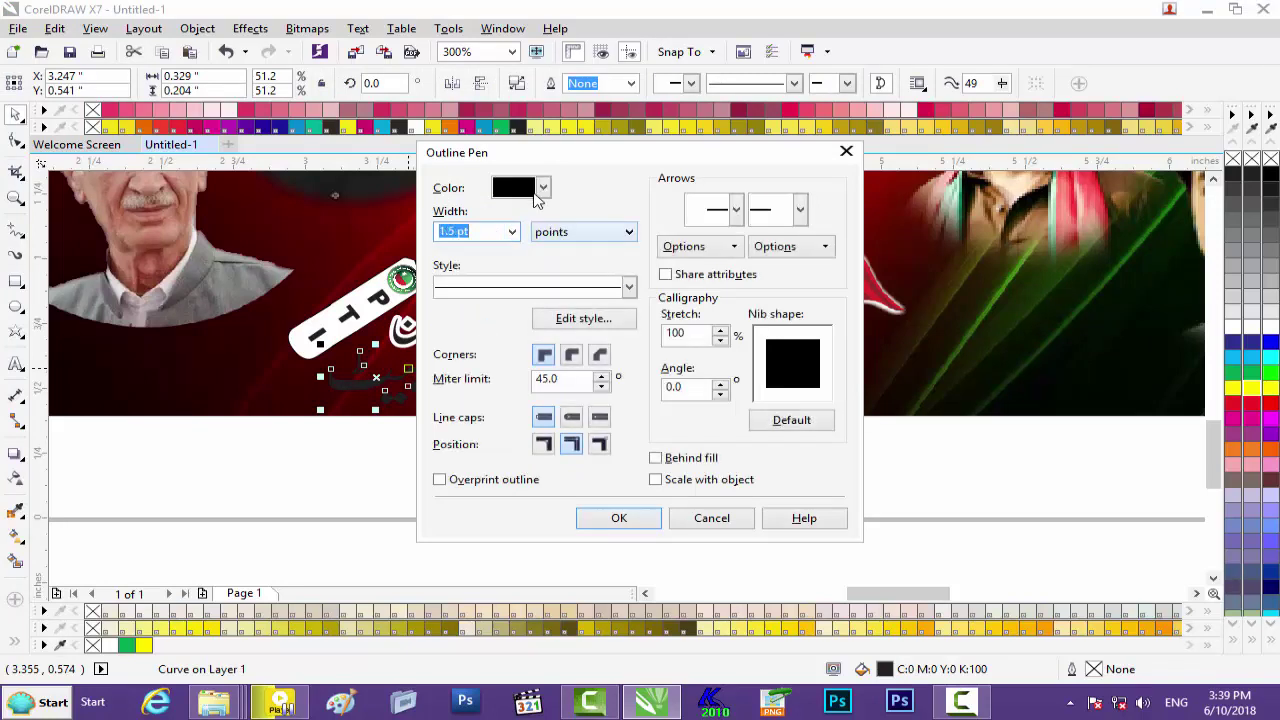
{"action": "left_click", "coordinate": [542, 188]}
{"action": "left_click", "coordinate": [565, 226]}
{"action": "left_click", "coordinate": [571, 354]}
{"action": "left_click", "coordinate": [571, 417]}
{"action": "left_click", "coordinate": [700, 458]}
{"action": "left_click", "coordinate": [686, 480]}
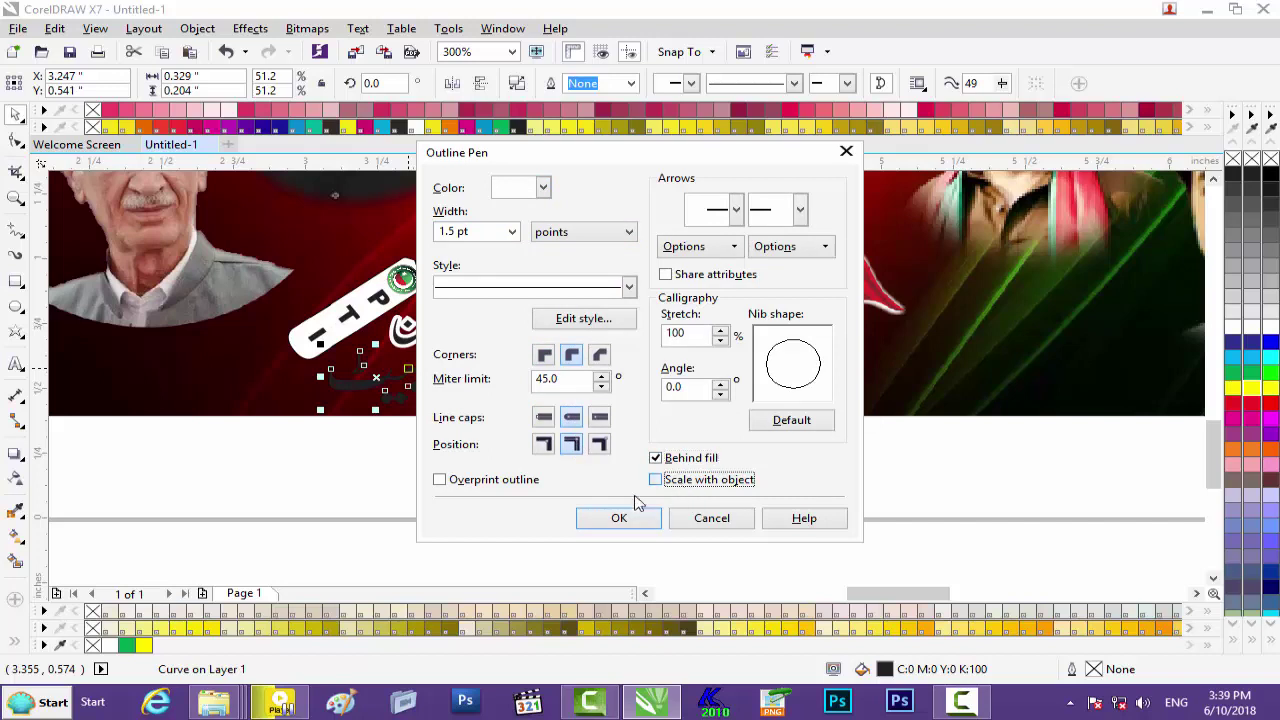
{"action": "left_click", "coordinate": [612, 519]}
{"action": "left_click", "coordinate": [505, 475]}
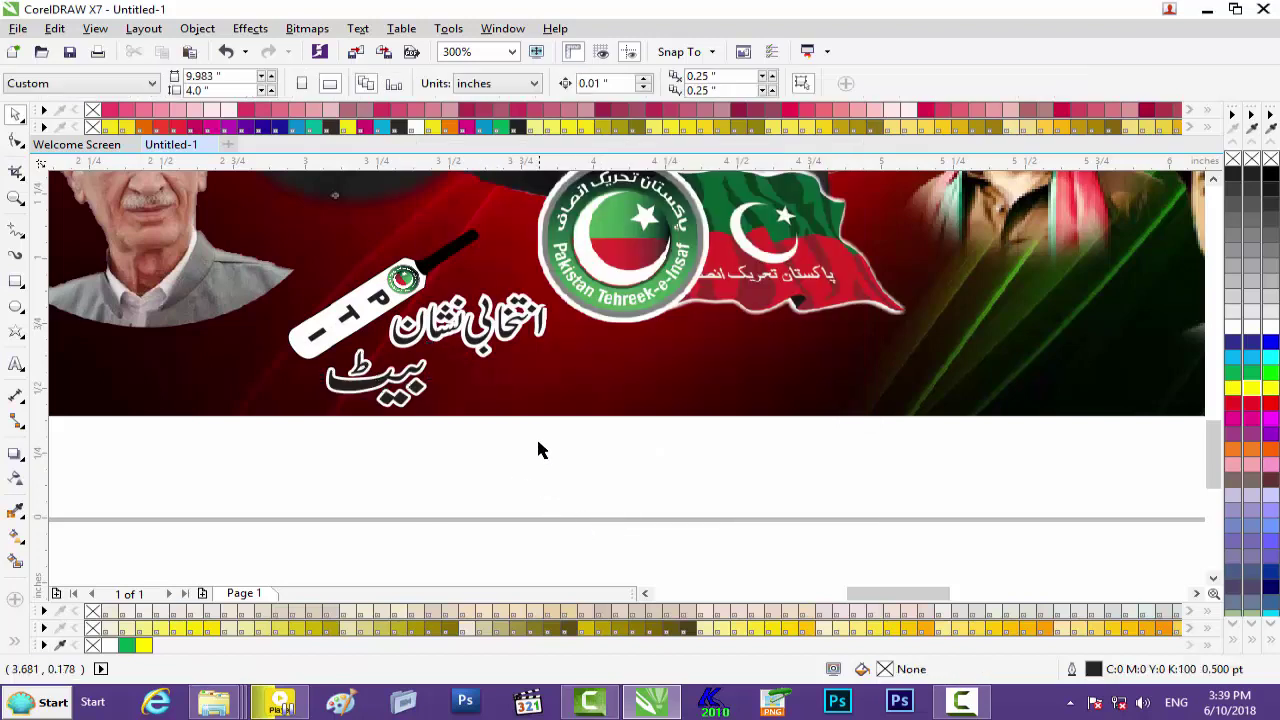
Move the five candidate name captions together from outside the page to the blank area beside the banner.
{"action": "scroll", "coordinate": [792, 451], "scroll_direction": "down", "scroll_amount": 1}
{"action": "left_click_drag", "start_coordinate": [832, 592], "coordinate": [909, 592]}
{"action": "left_click_drag", "start_coordinate": [995, 592], "coordinate": [1124, 559]}
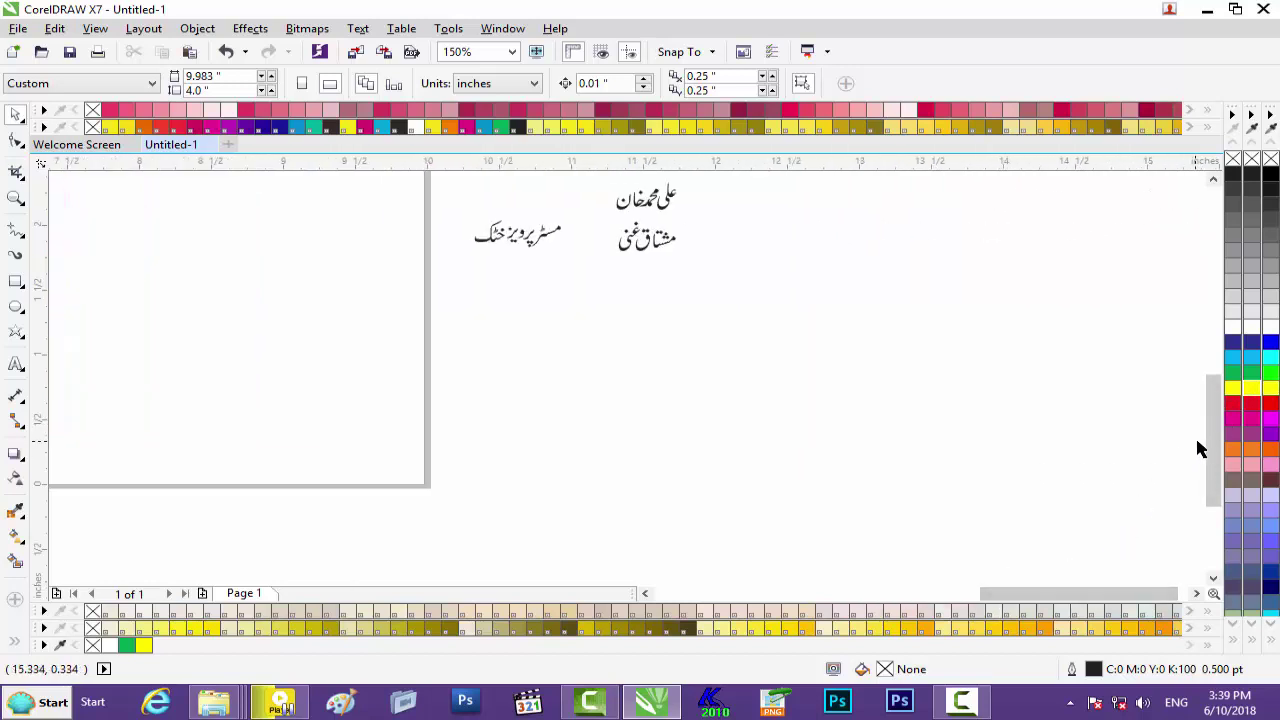
{"action": "left_click_drag", "start_coordinate": [1209, 440], "coordinate": [1206, 375]}
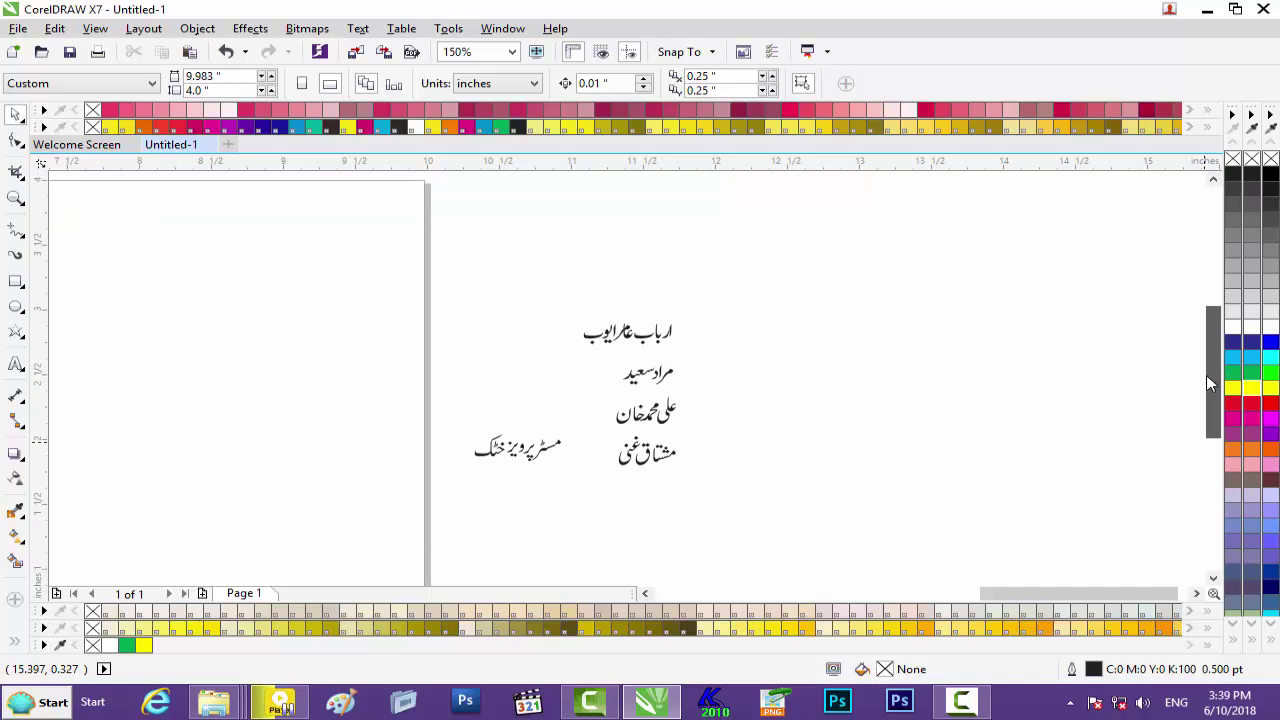
{"action": "left_click_drag", "start_coordinate": [485, 476], "coordinate": [397, 525]}
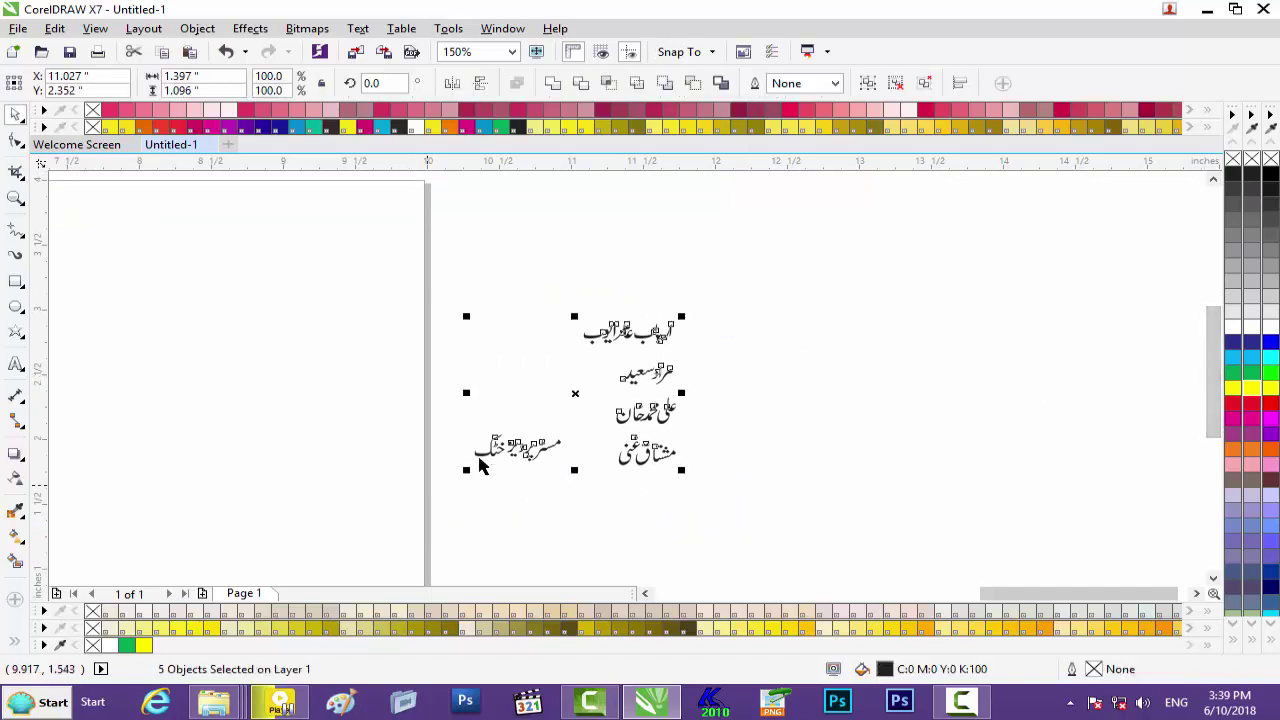
{"action": "left_click_drag", "start_coordinate": [572, 395], "coordinate": [490, 492]}
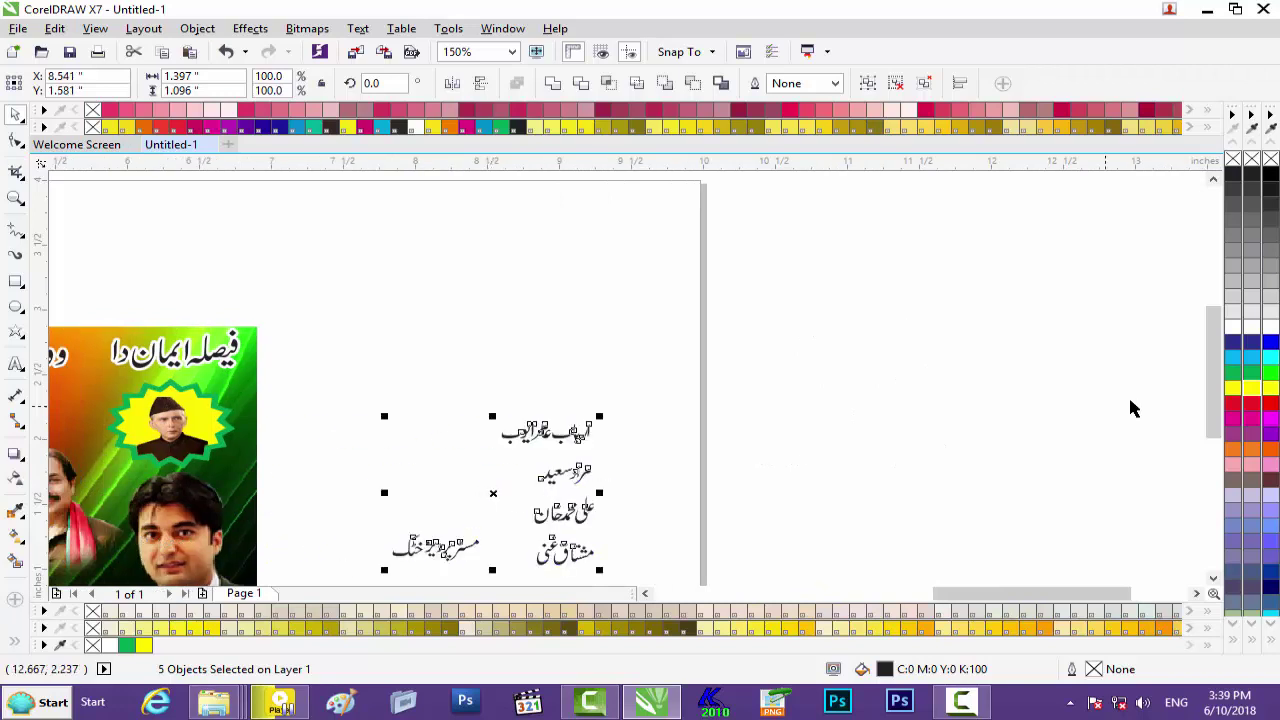
{"action": "left_click_drag", "start_coordinate": [1211, 396], "coordinate": [1210, 447]}
{"action": "left_click", "coordinate": [654, 371]}
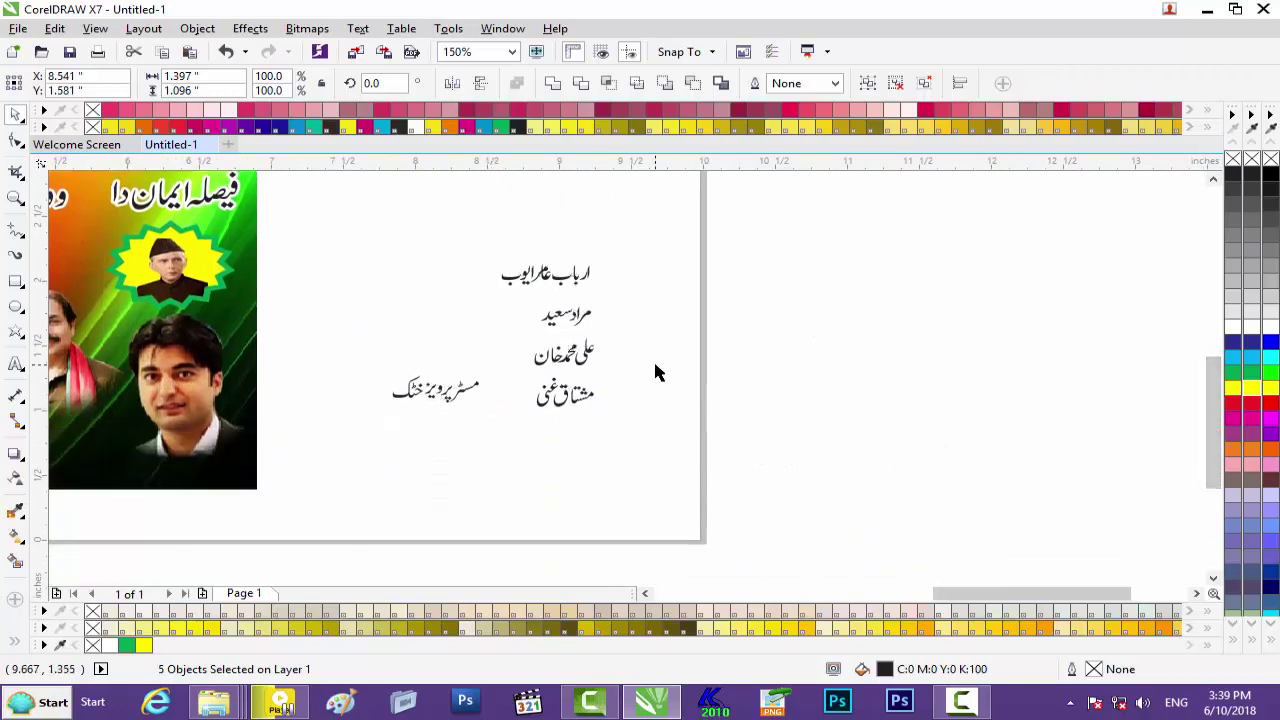
Place the topmost name caption below the man with the moustache and scarf and enlarge it to about 0.73 by 0.19 inch.
{"action": "left_click_drag", "start_coordinate": [540, 273], "coordinate": [198, 427]}
{"action": "scroll", "coordinate": [201, 426], "scroll_direction": "up", "scroll_amount": 1}
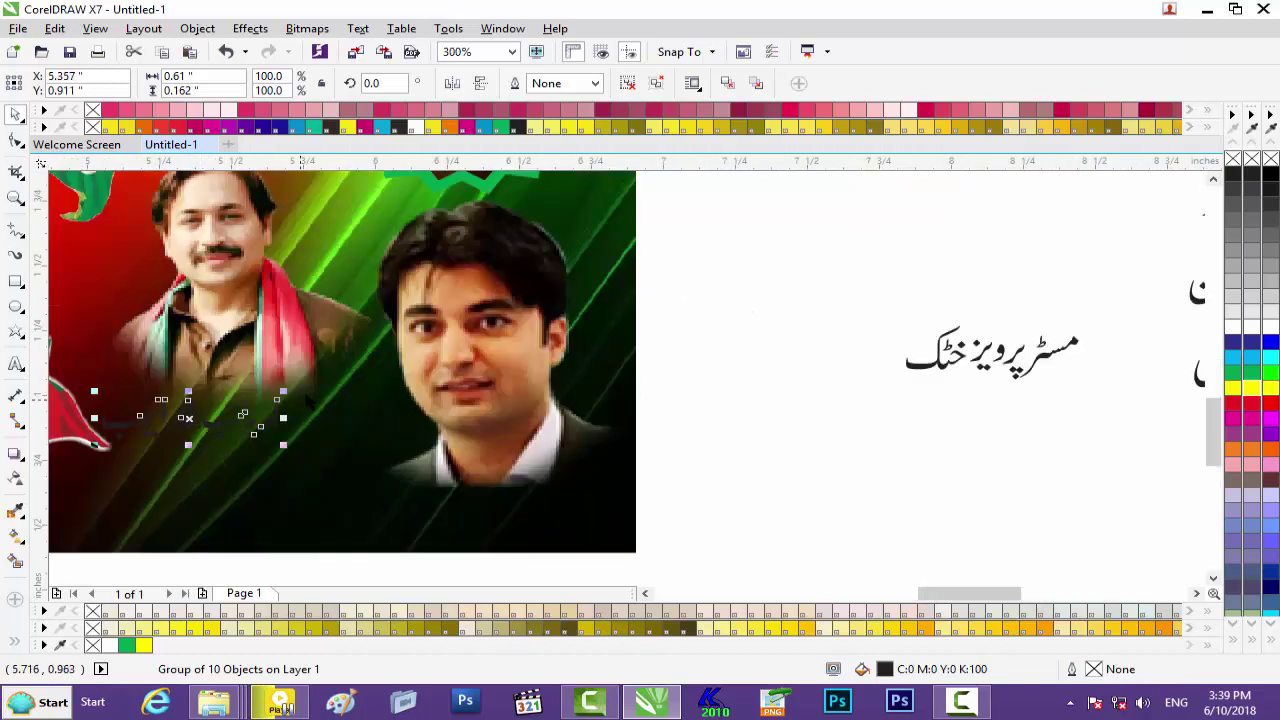
{"action": "left_click_drag", "start_coordinate": [285, 391], "coordinate": [318, 381]}
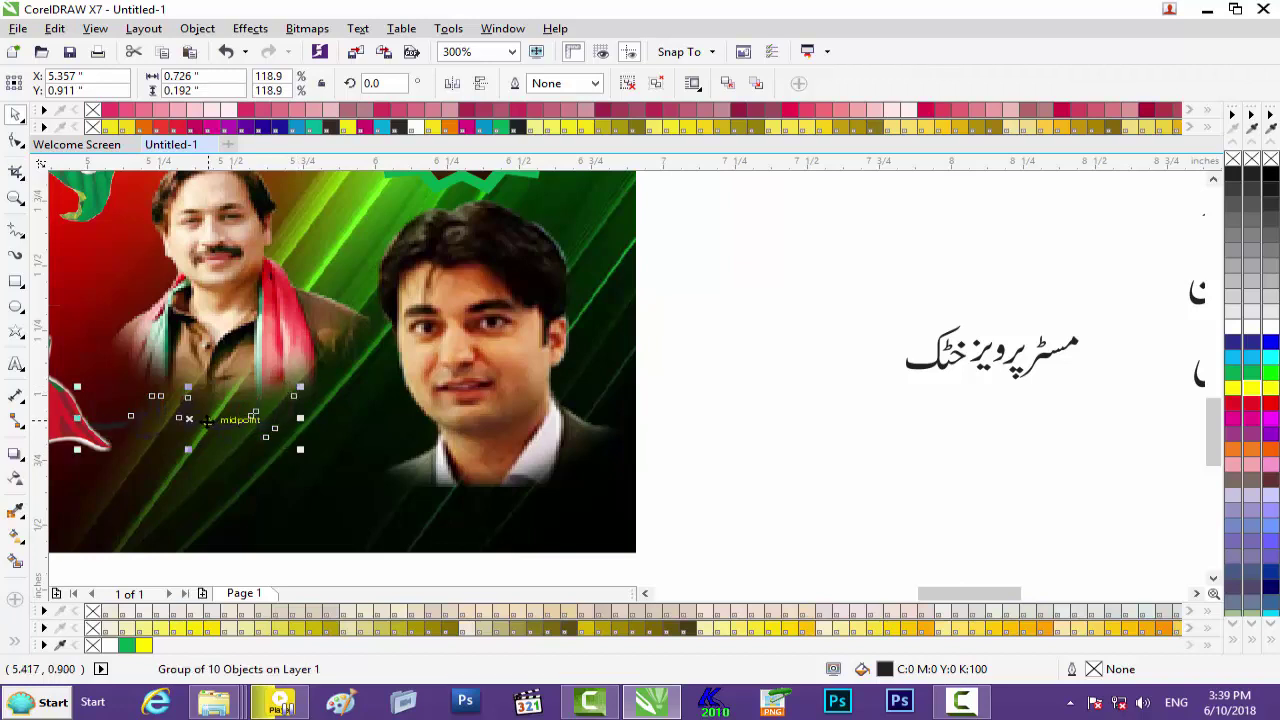
{"action": "left_click_drag", "start_coordinate": [202, 423], "coordinate": [232, 416]}
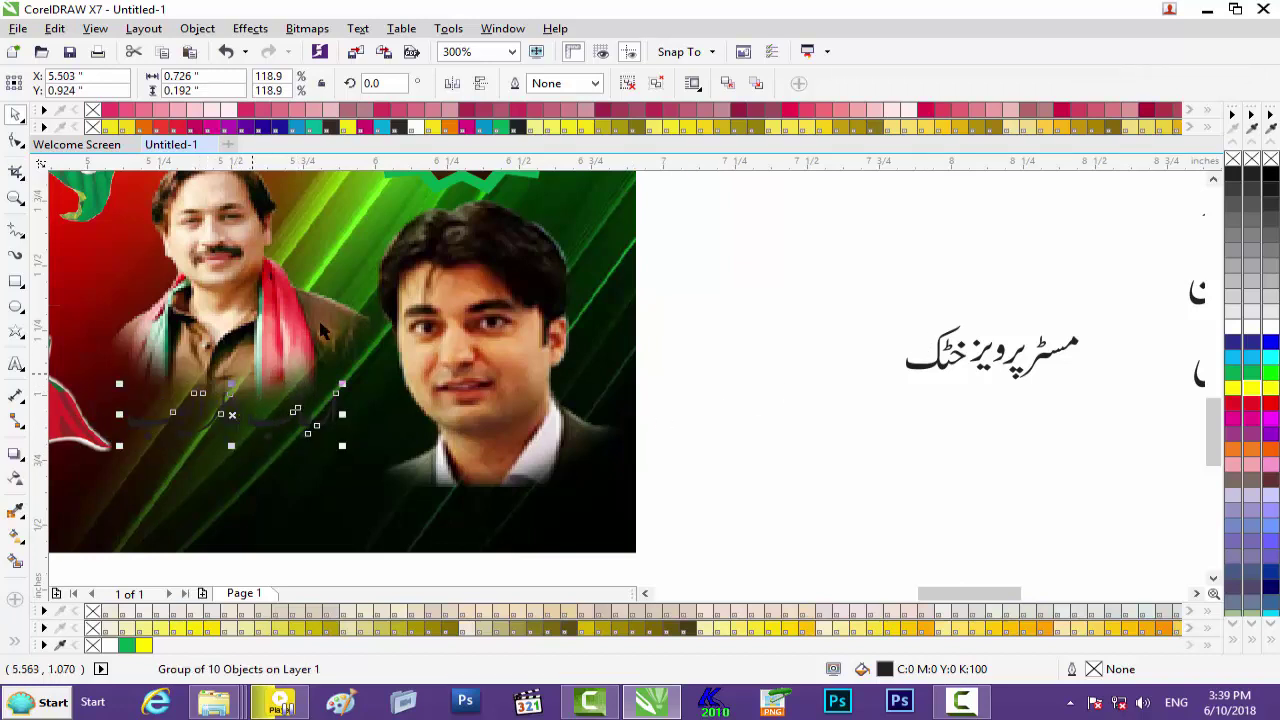
Fill the name caption below the man with the moustache with red (C:0 M:100 Y:100 K:0).
{"action": "scroll", "coordinate": [483, 283], "scroll_direction": "down", "scroll_amount": 1}
{"action": "mouse_move", "coordinate": [1208, 403]}
{"action": "left_mouse_down"}
{"action": "mouse_move", "coordinate": [1200, 257]}
{"action": "mouse_move", "coordinate": [1188, 390]}
{"action": "left_mouse_up"}
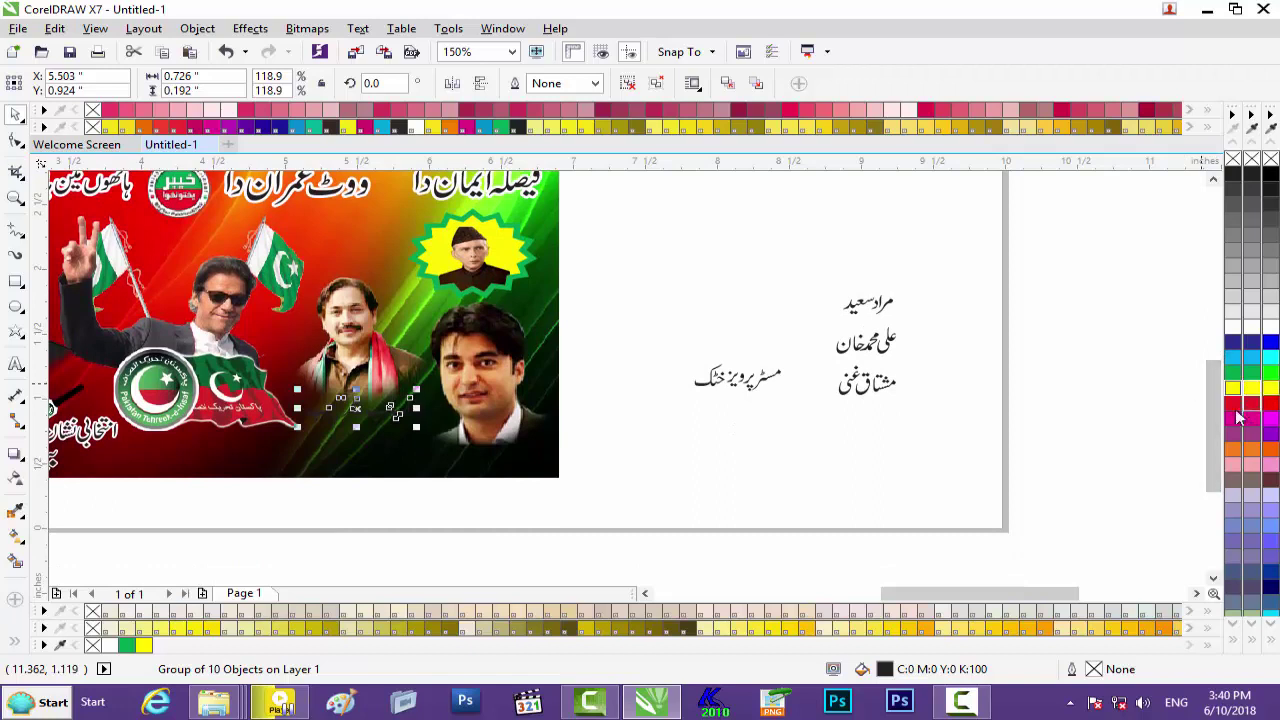
{"action": "left_click", "coordinate": [1251, 403]}
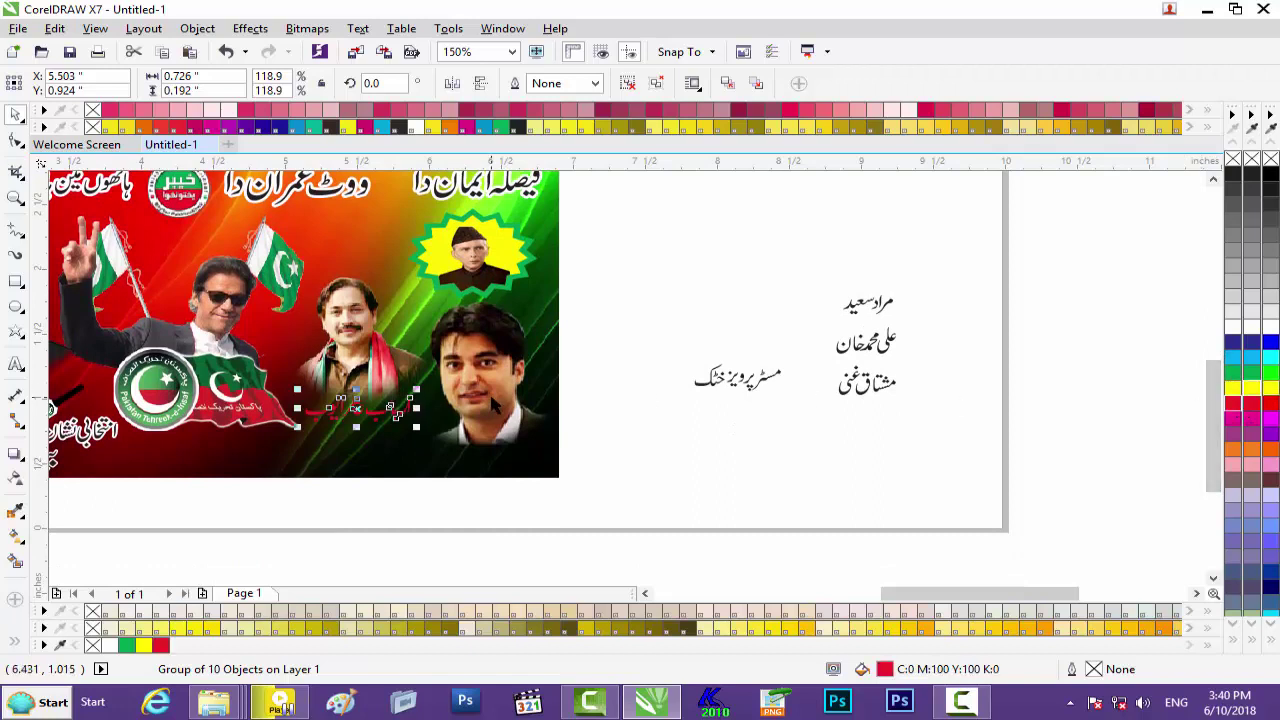
Give the red name caption a 3 pt white outline with rounded corners and caps, placed behind the fill and scaled with the object.
{"action": "key", "text": "F12"}
{"action": "left_click", "coordinate": [513, 233]}
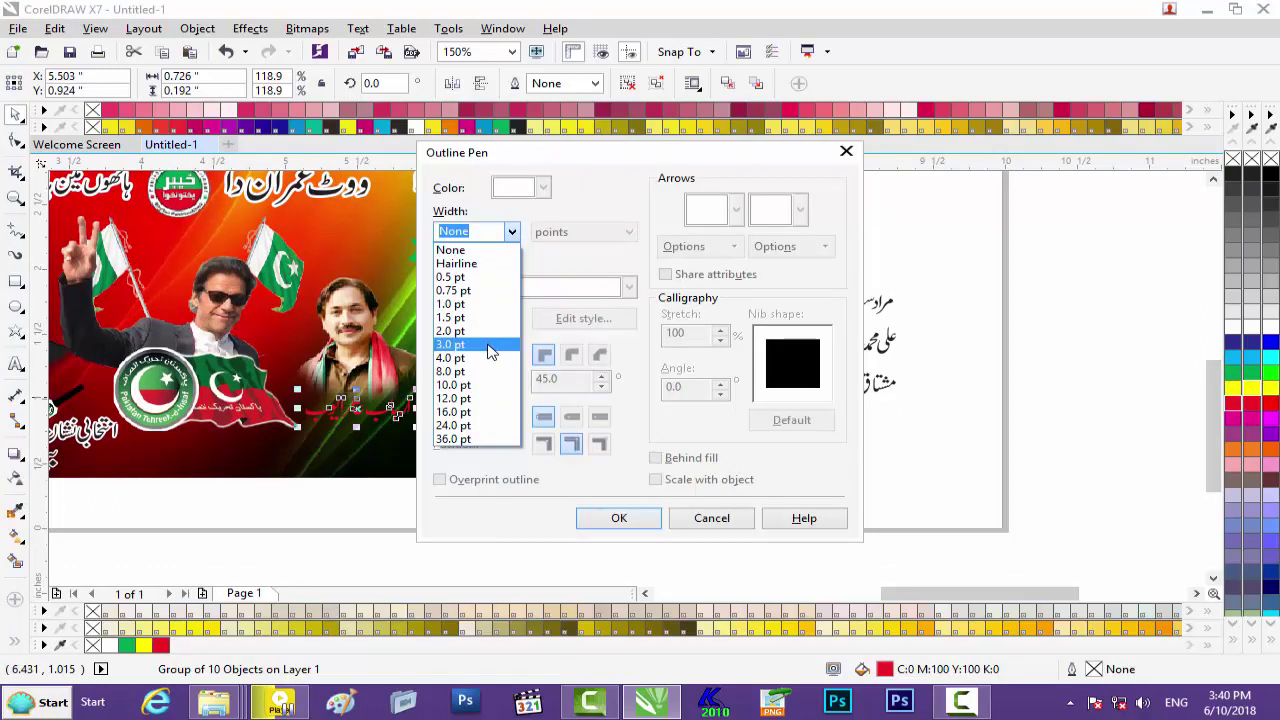
{"action": "left_click", "coordinate": [488, 346]}
{"action": "left_click", "coordinate": [571, 354]}
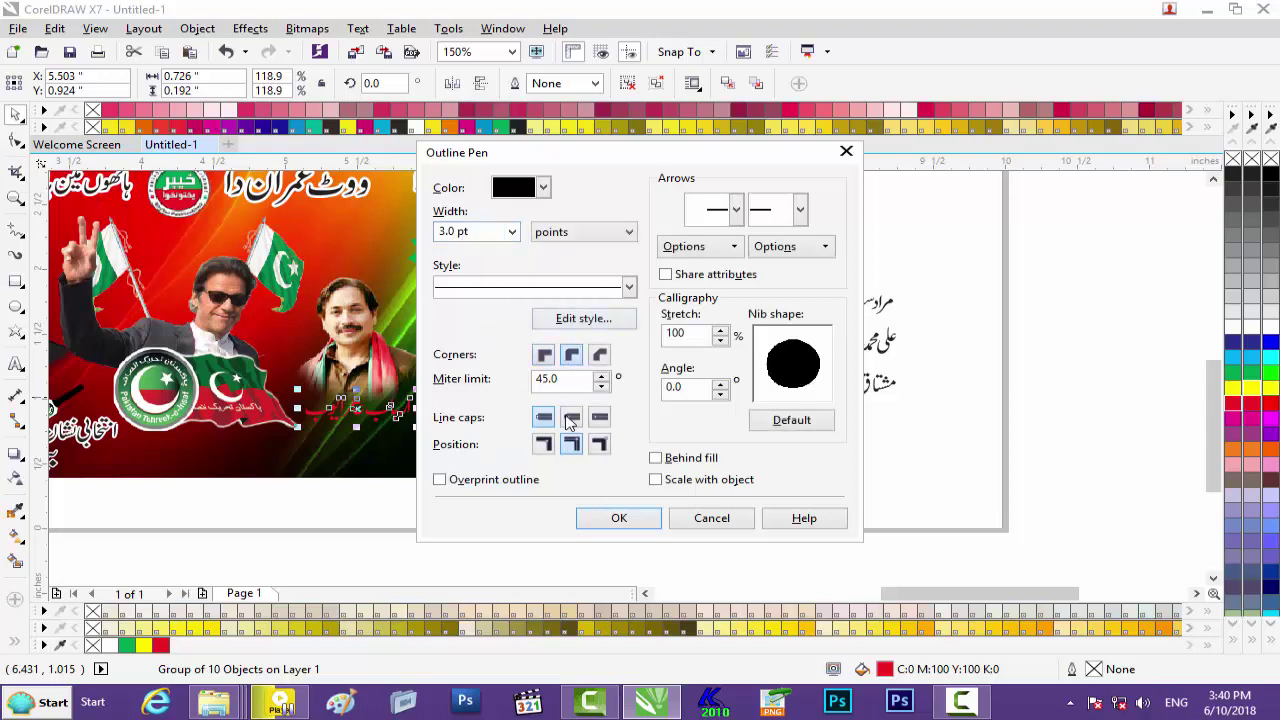
{"action": "left_click", "coordinate": [713, 465]}
{"action": "left_click", "coordinate": [708, 479]}
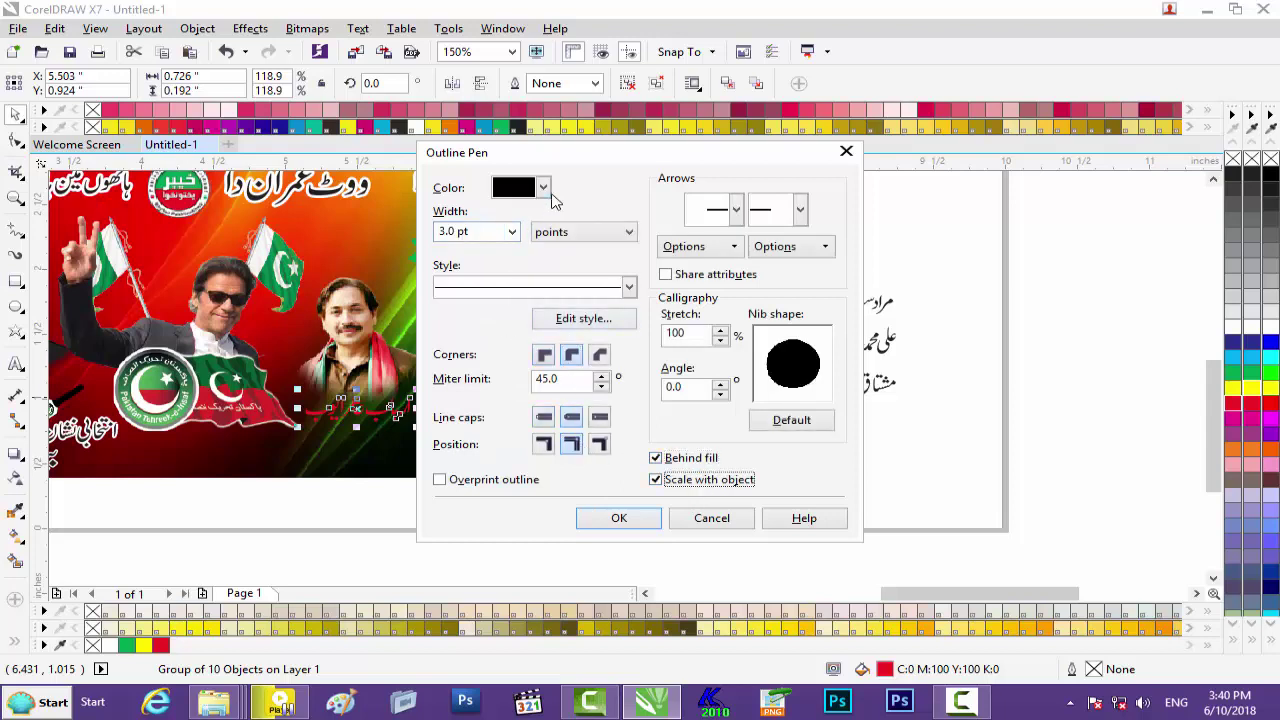
{"action": "left_click", "coordinate": [543, 187]}
{"action": "left_click", "coordinate": [570, 231]}
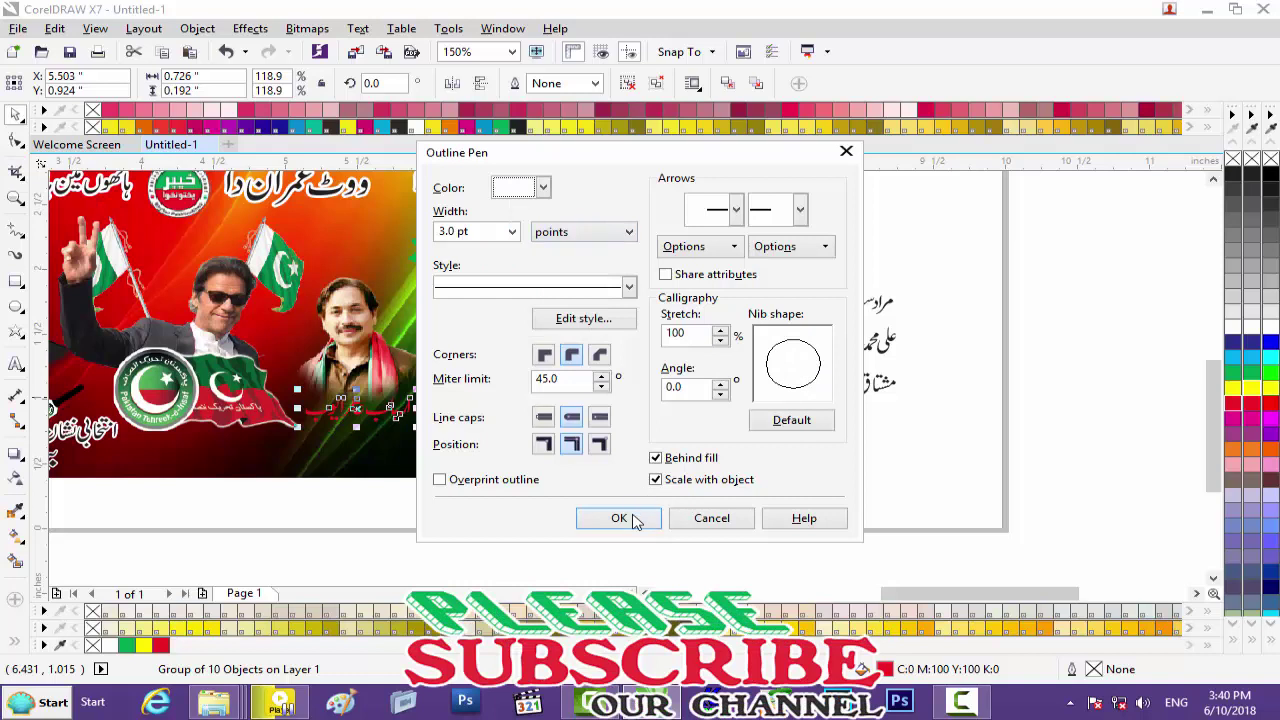
{"action": "left_click", "coordinate": [632, 519]}
{"action": "left_click", "coordinate": [391, 484]}
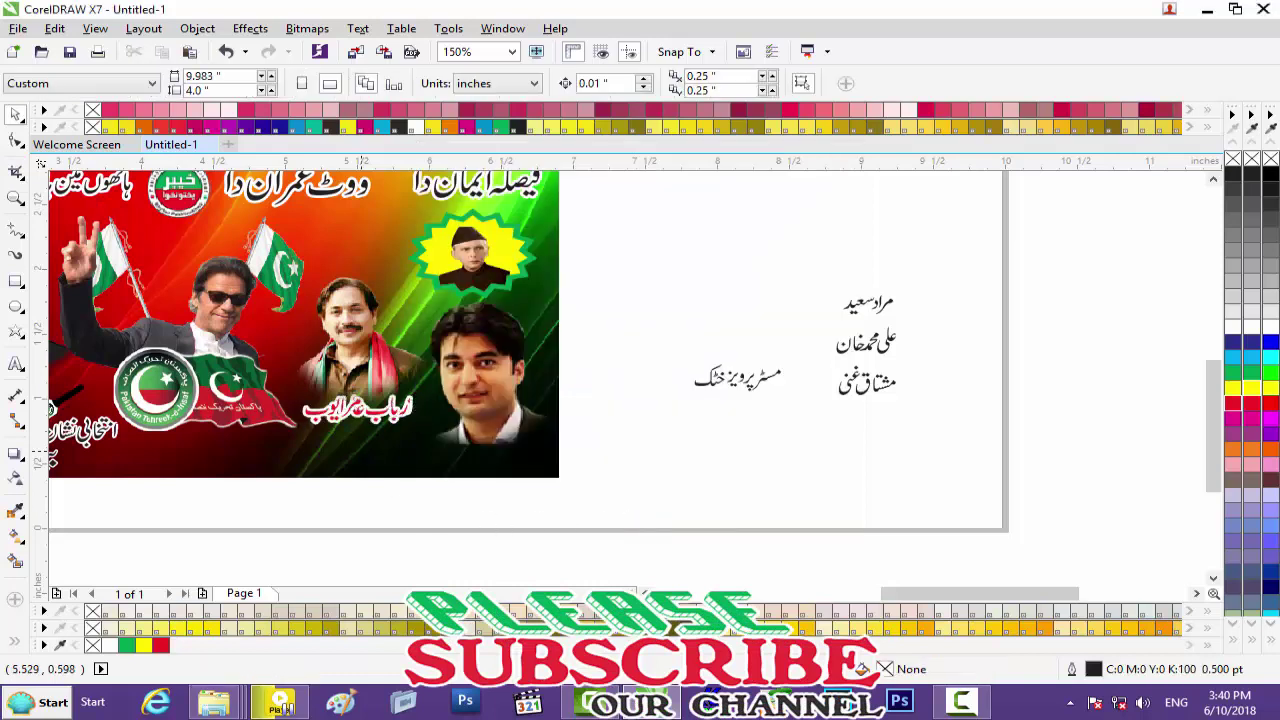
{"action": "scroll", "coordinate": [361, 451], "scroll_direction": "up", "scroll_amount": 1}
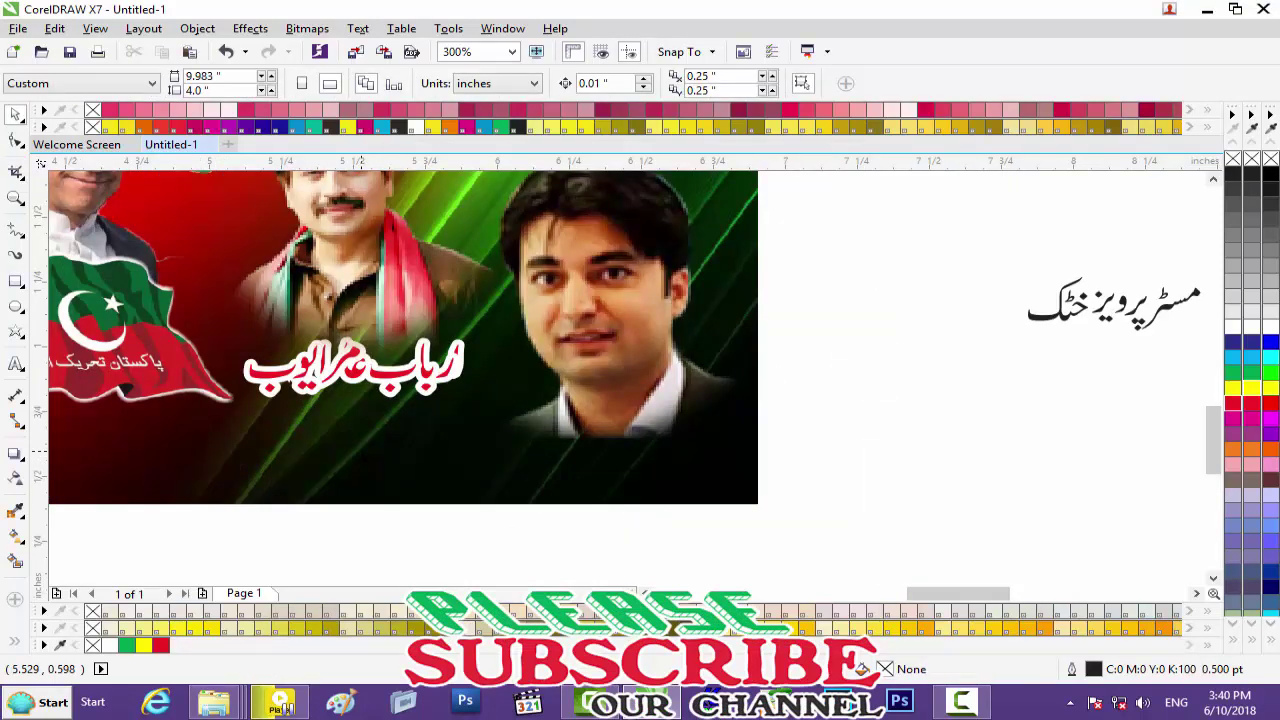
{"action": "key", "text": "F12"}
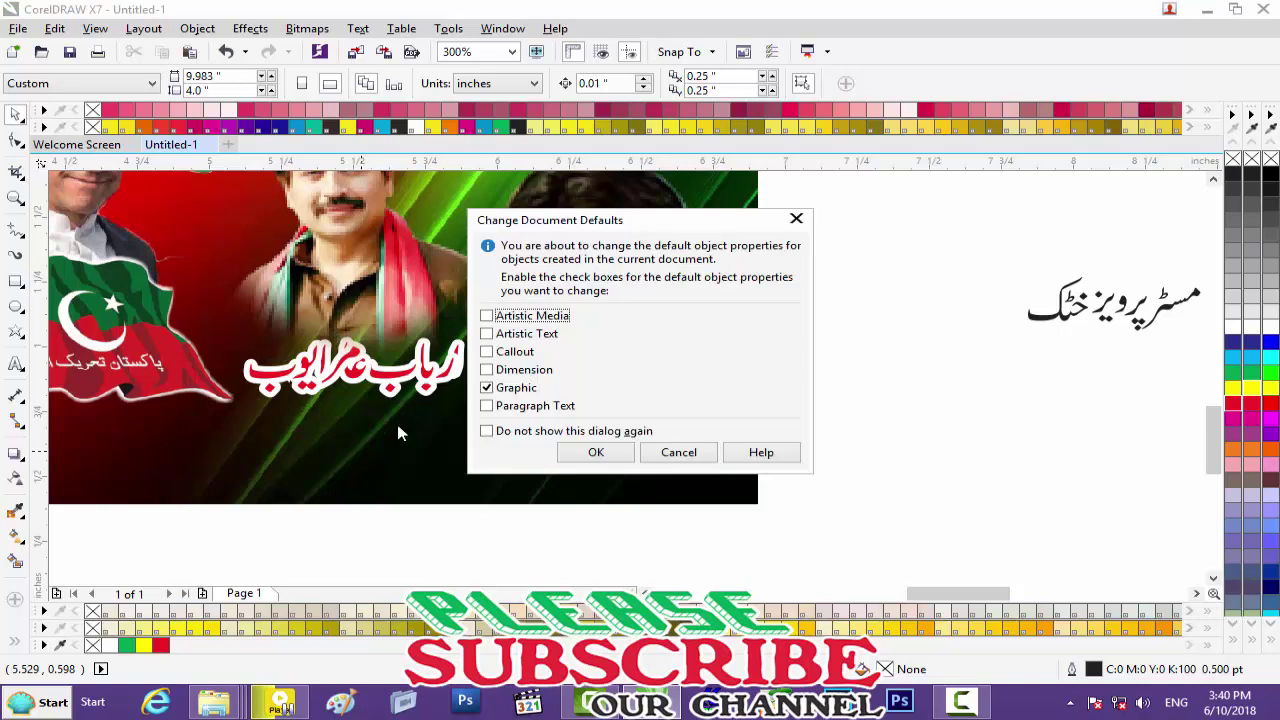
{"action": "left_click", "coordinate": [691, 455]}
{"action": "scroll", "coordinate": [821, 412], "scroll_direction": "down", "scroll_amount": 2}
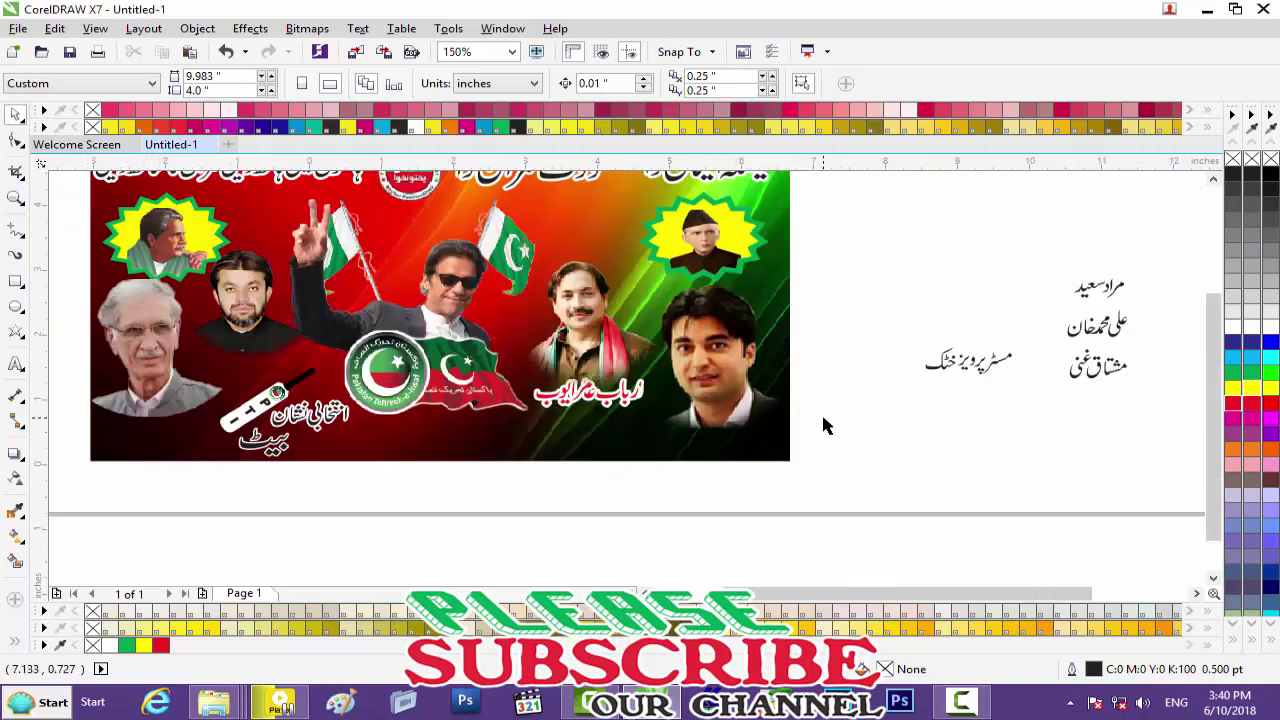
{"action": "scroll", "coordinate": [822, 419], "scroll_direction": "down", "scroll_amount": 1}
{"action": "scroll", "coordinate": [822, 419], "scroll_direction": "up", "scroll_amount": 3}
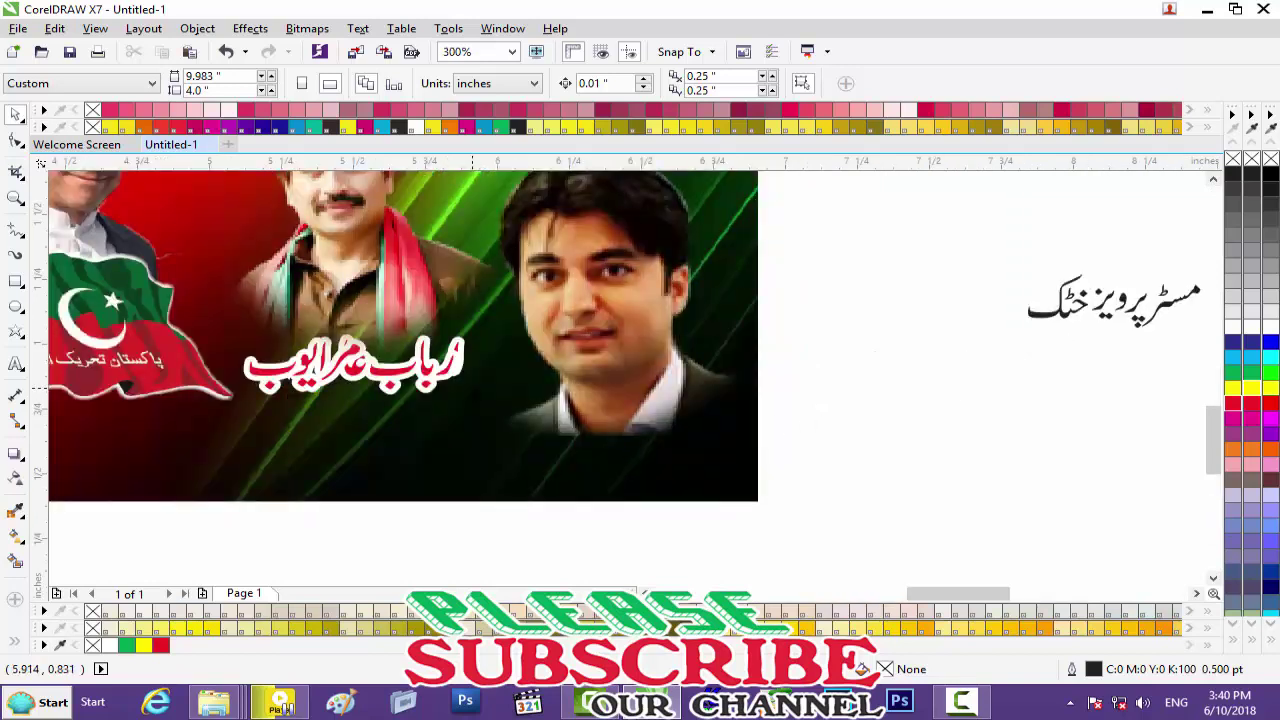
{"action": "left_click", "coordinate": [676, 455]}
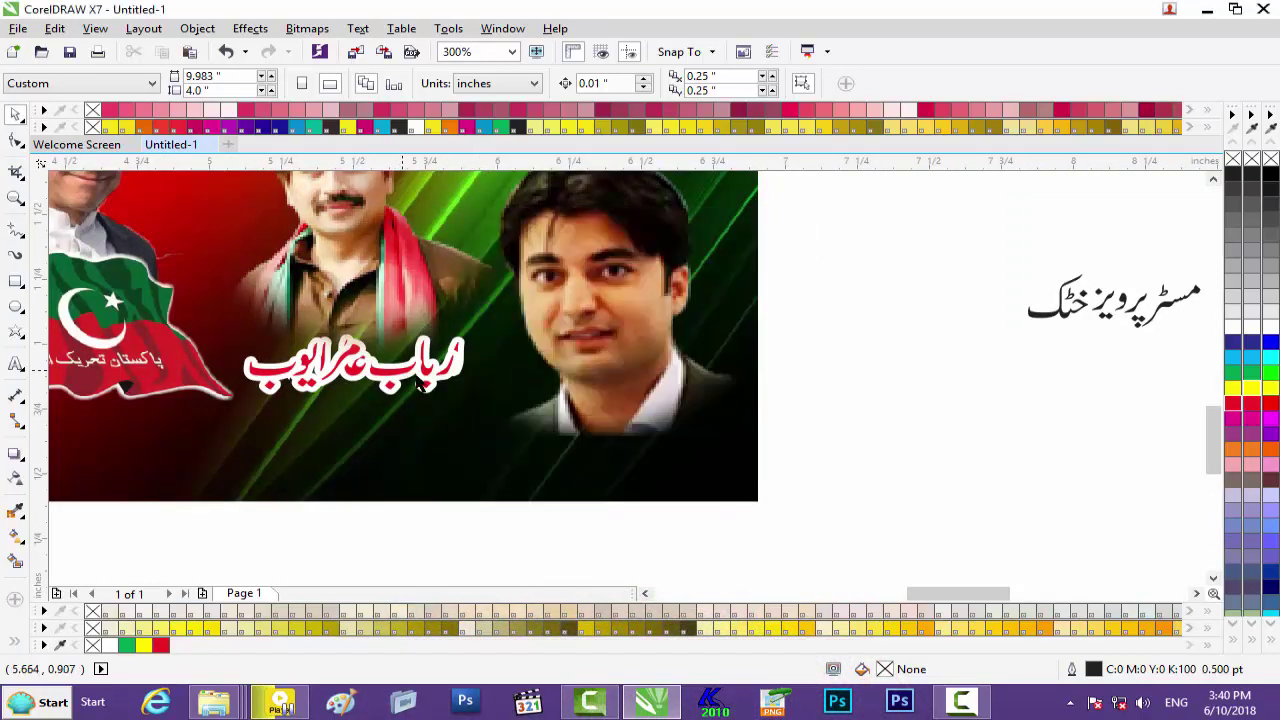
Reduce the white outline of the red name caption to 1.5 pt.
{"action": "left_click", "coordinate": [437, 378]}
{"action": "key", "text": "F12"}
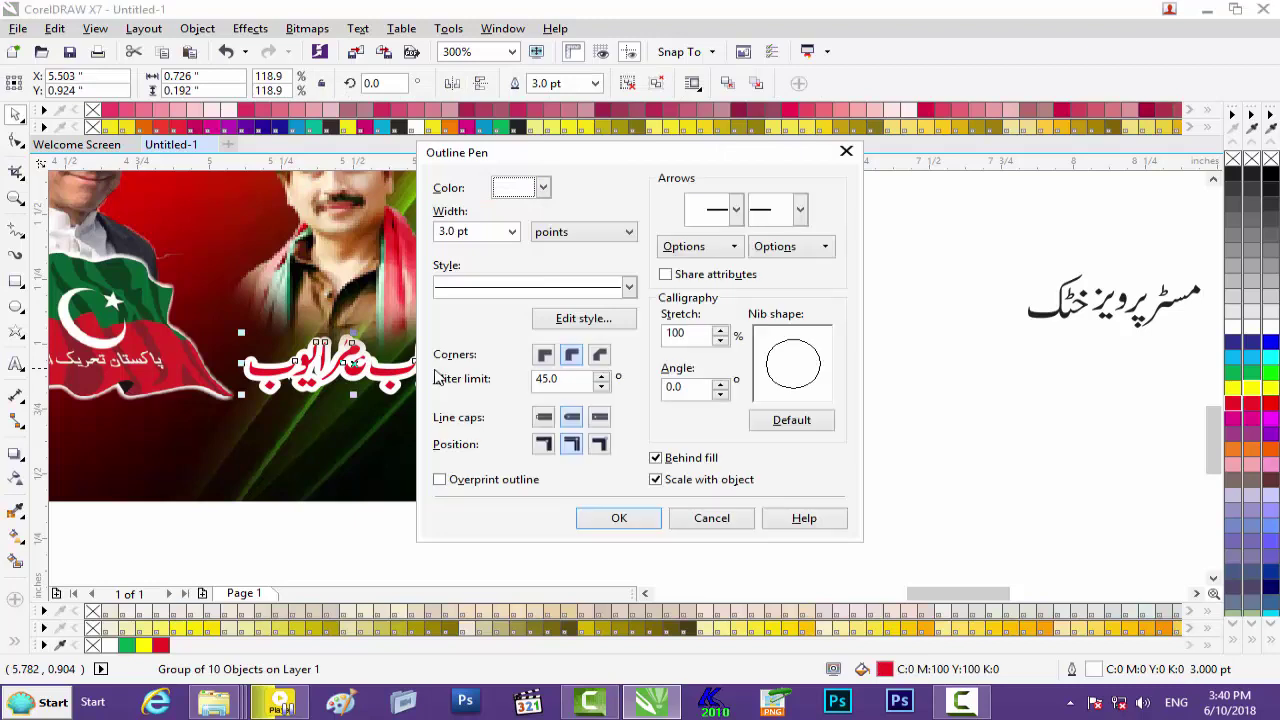
{"action": "left_click", "coordinate": [519, 234]}
{"action": "left_click", "coordinate": [472, 322]}
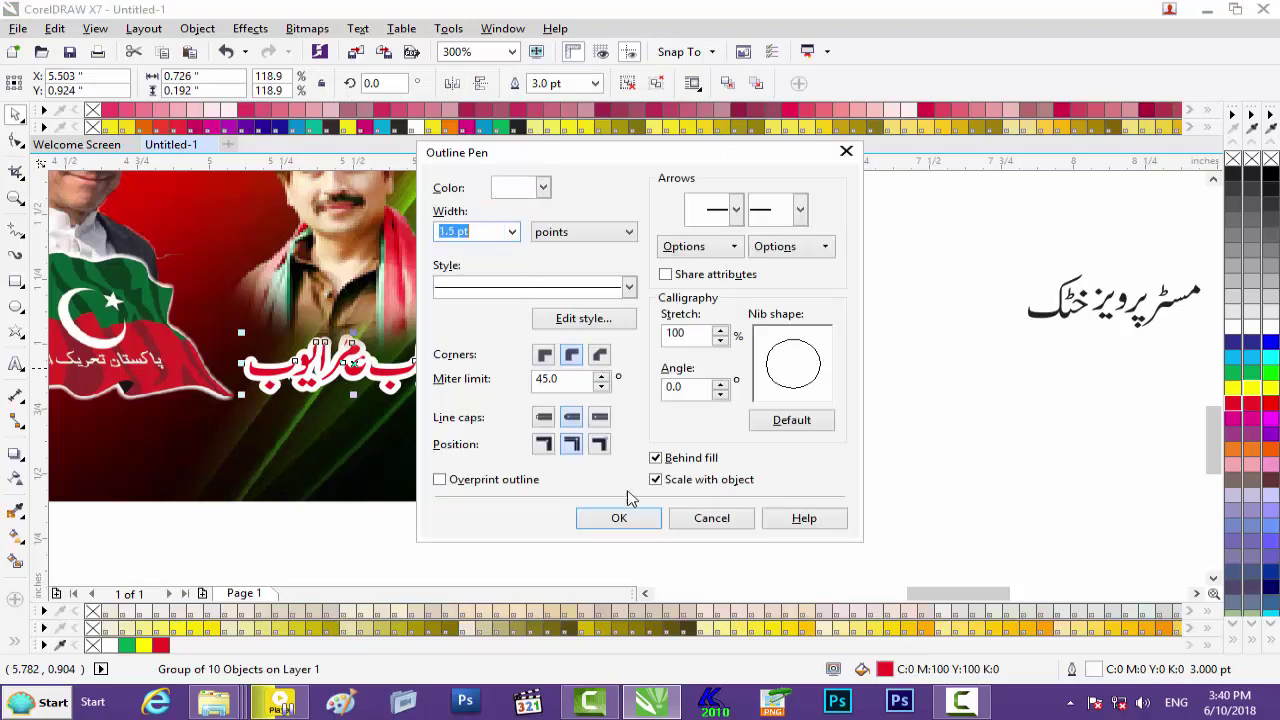
{"action": "left_click", "coordinate": [621, 518]}
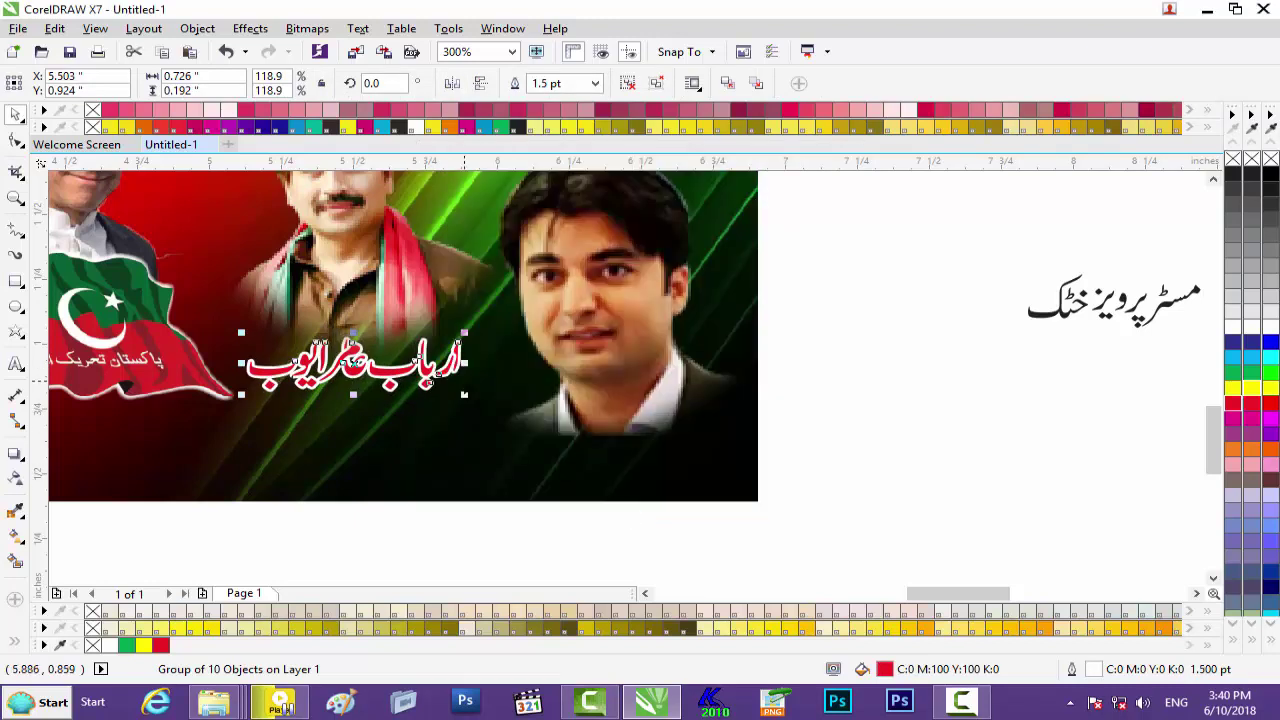
{"action": "scroll", "coordinate": [464, 382], "scroll_direction": "up", "scroll_amount": 1}
{"action": "scroll", "coordinate": [464, 382], "scroll_direction": "down", "scroll_amount": 1}
{"action": "left_click", "coordinate": [924, 412]}
{"action": "right_click", "coordinate": [430, 366]}
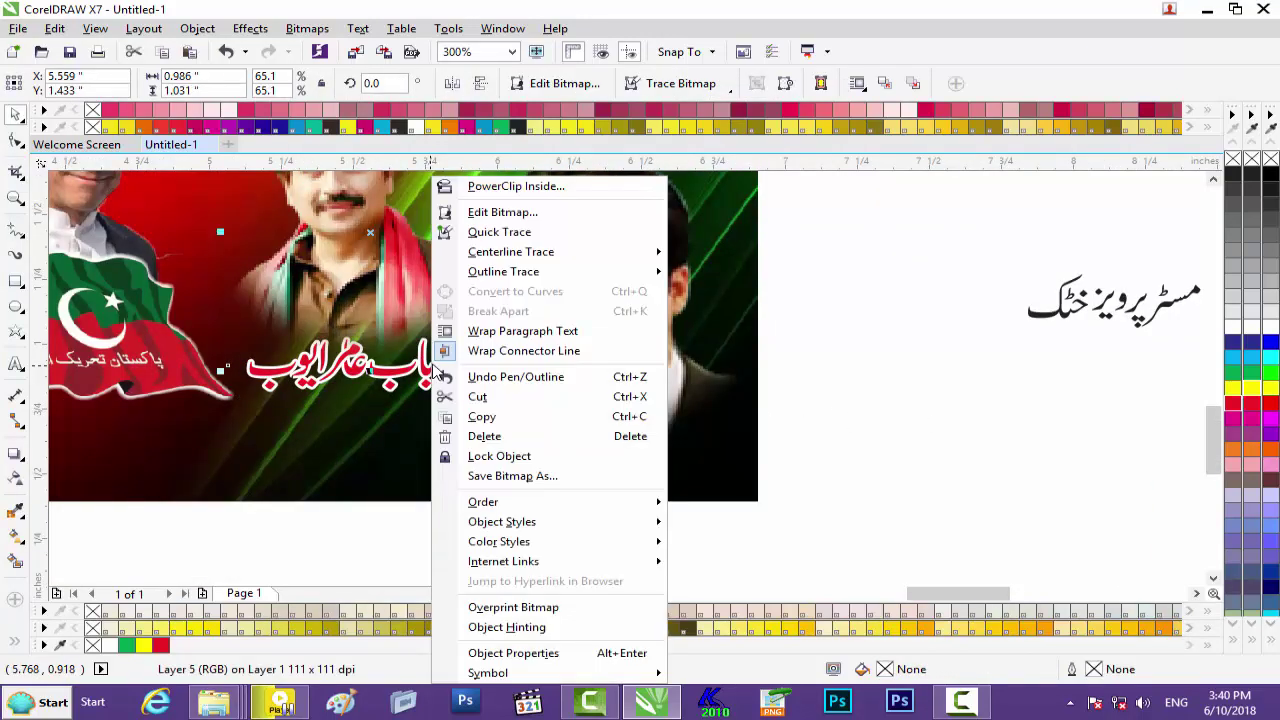
{"action": "left_click", "coordinate": [366, 368]}
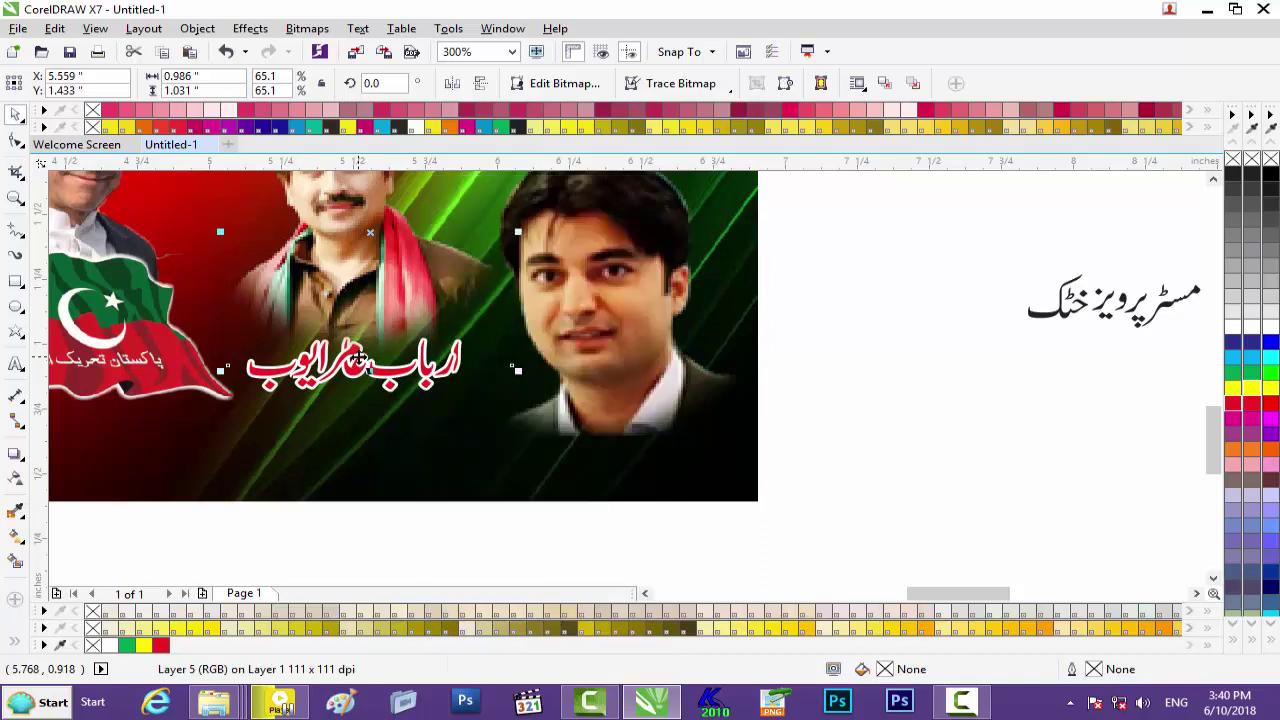
{"action": "key", "text": "Escape"}
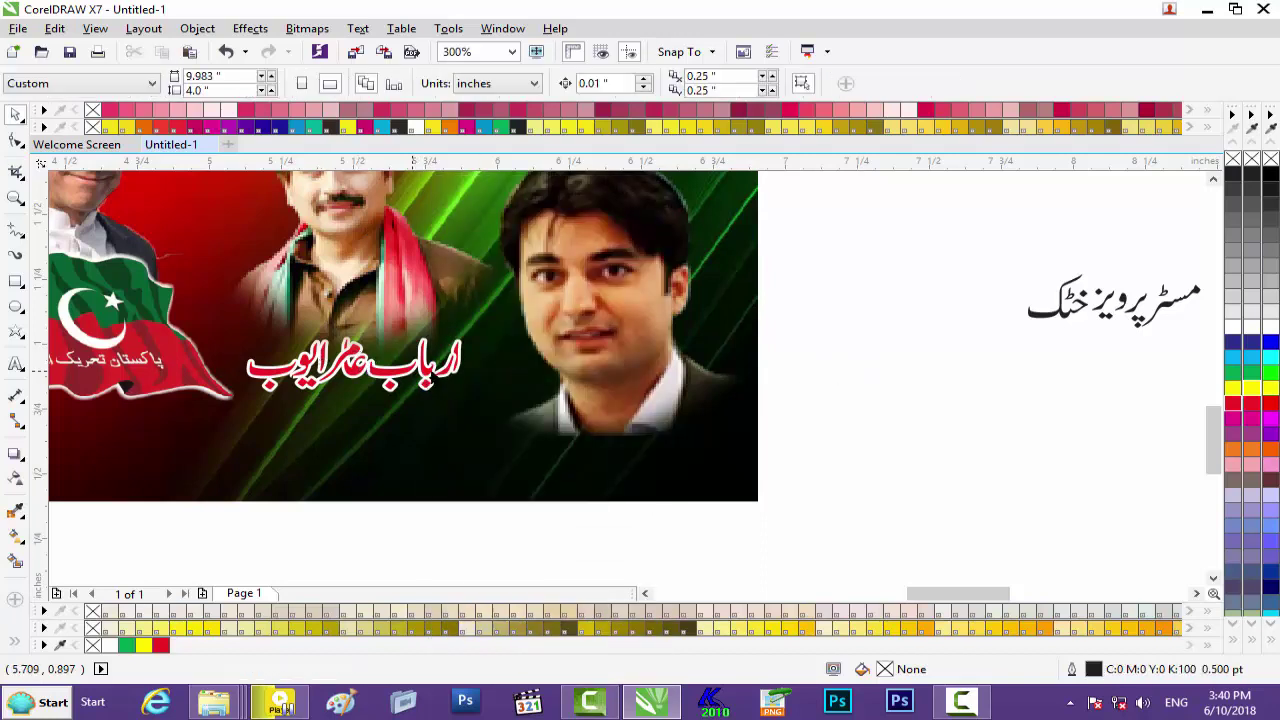
Ungroup the red name caption below the man with the moustache into separate letters.
{"action": "left_click", "coordinate": [432, 374]}
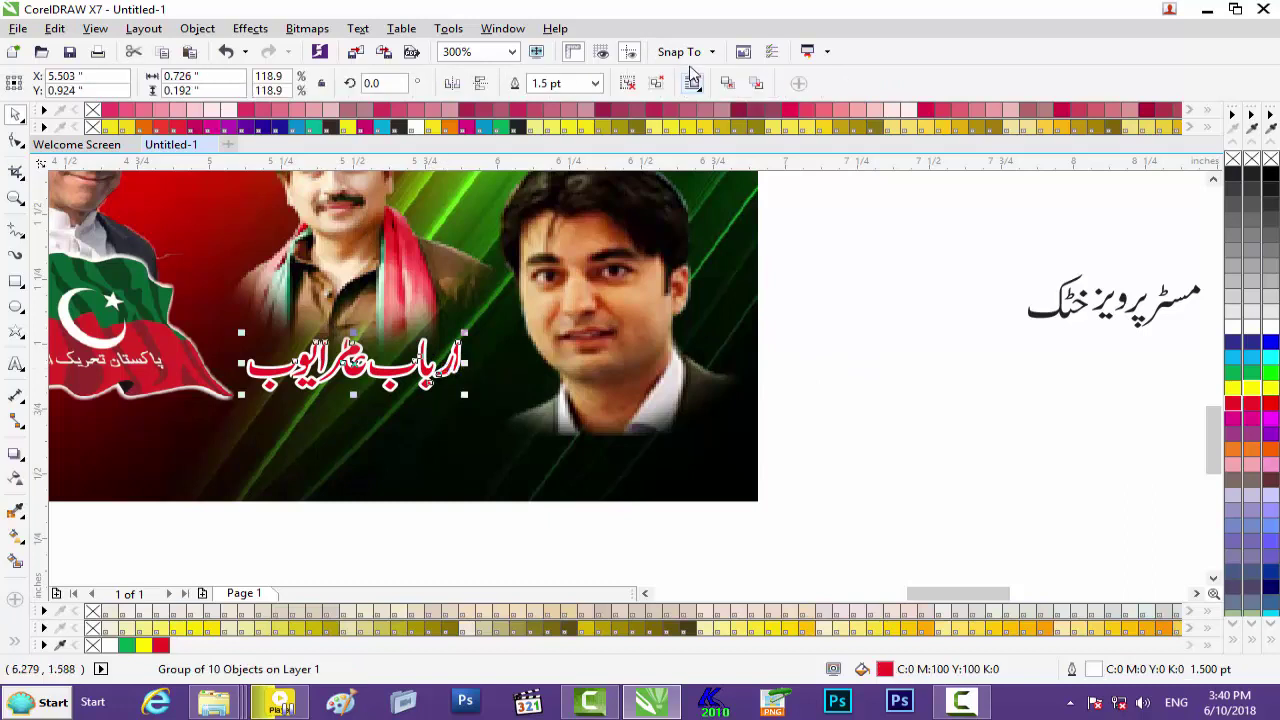
{"action": "left_click", "coordinate": [641, 85]}
{"action": "scroll", "coordinate": [452, 330], "scroll_direction": "up", "scroll_amount": 1}
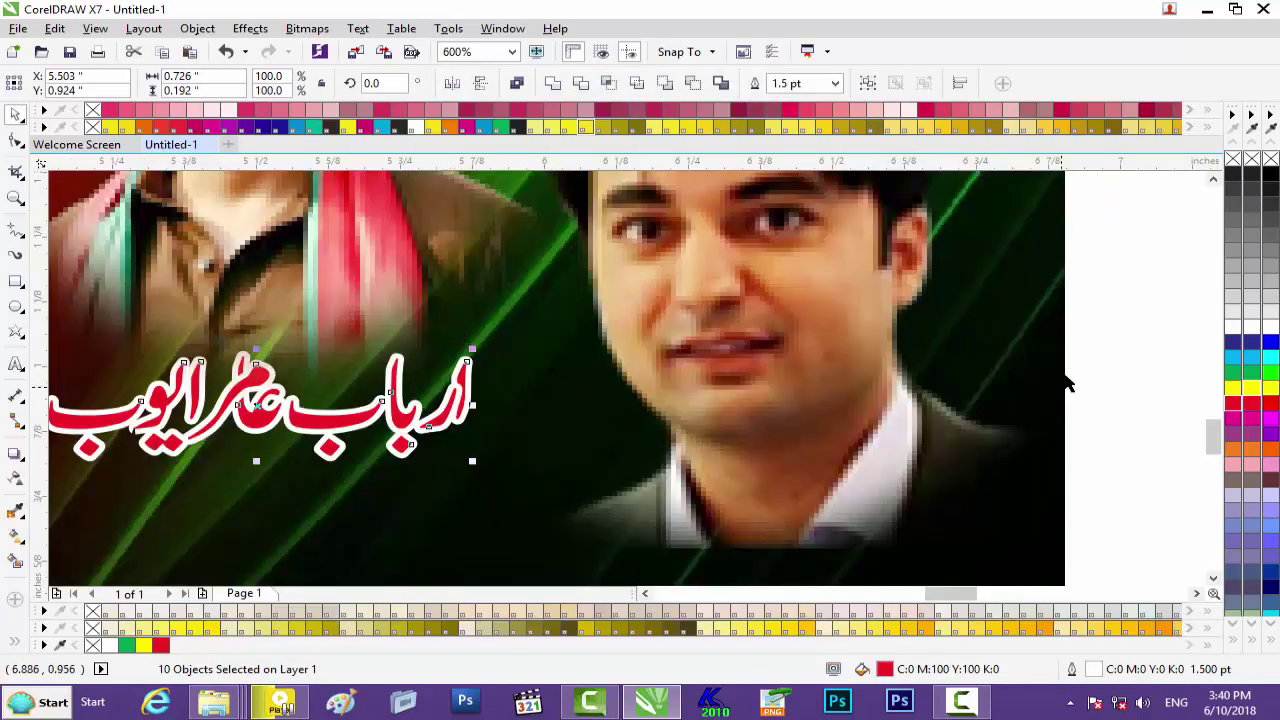
{"action": "left_click", "coordinate": [1103, 362]}
Shift the rightmost letter of the red name caption about 0.02 inch to the right, away from its neighbouring letter.
{"action": "left_click", "coordinate": [435, 423]}
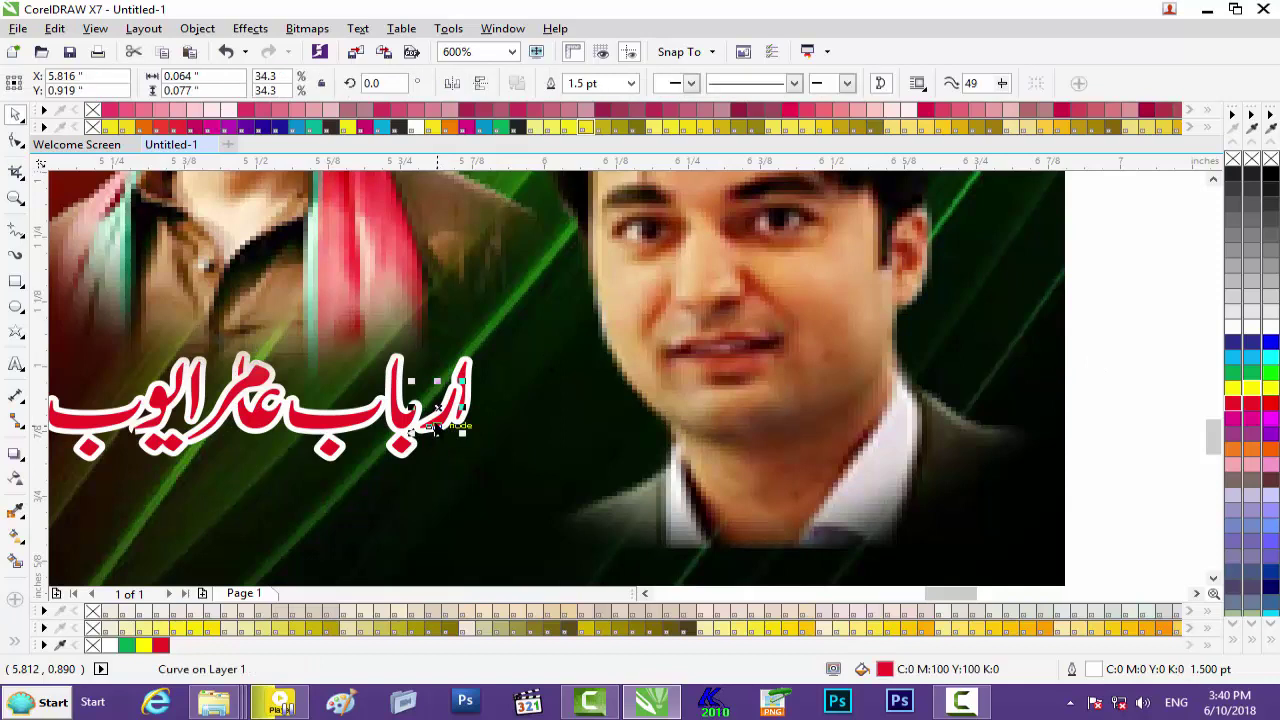
{"action": "key", "text": "Left"}
{"action": "left_click", "coordinate": [464, 368]}
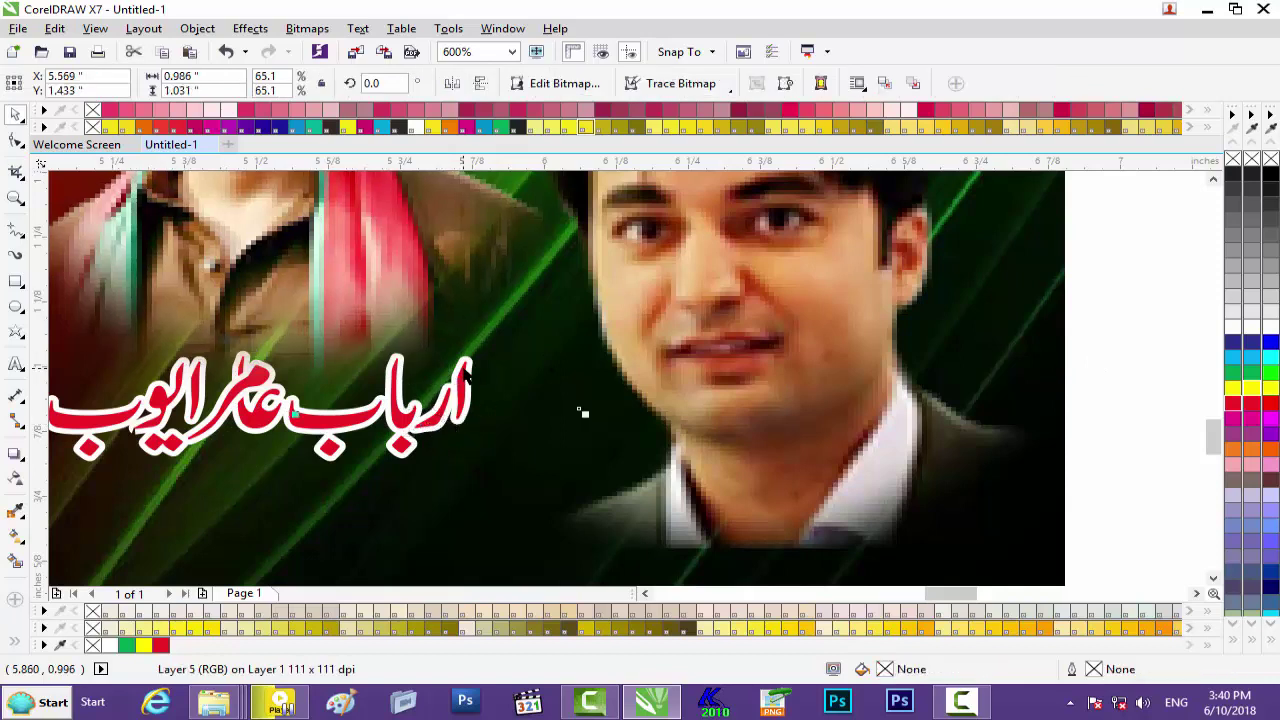
{"action": "left_click", "coordinate": [466, 388]}
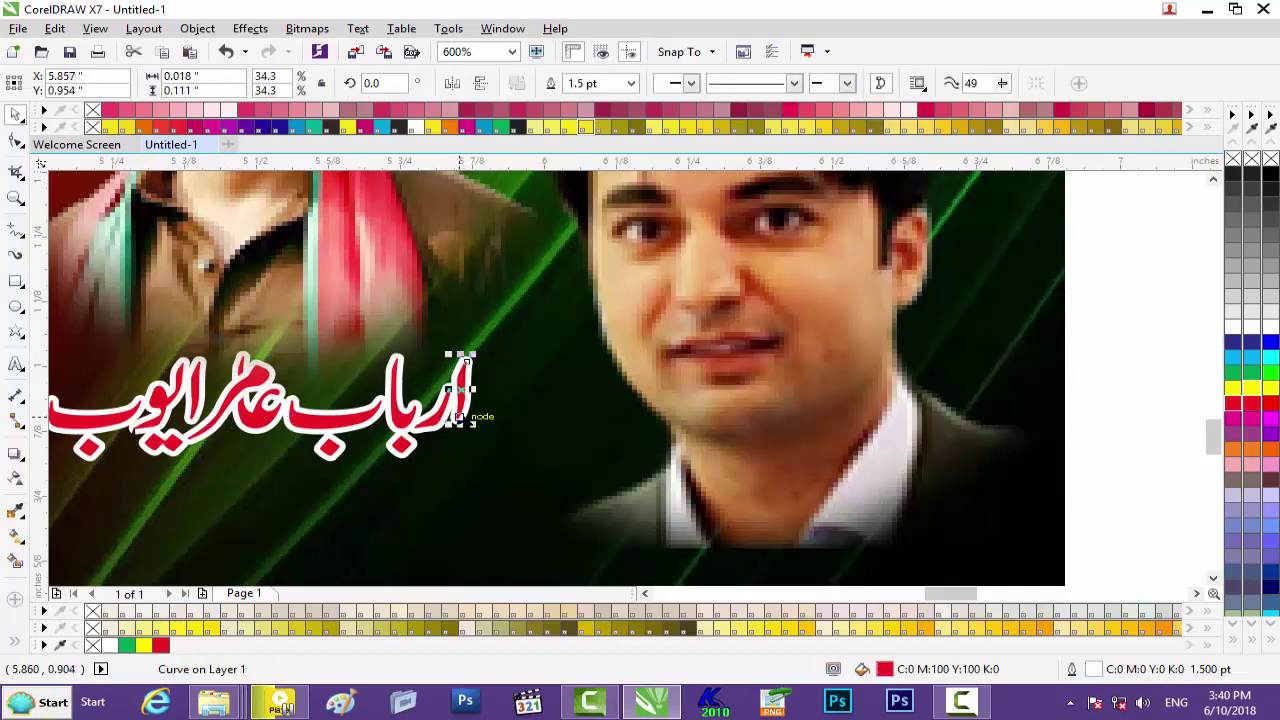
{"action": "key", "text": "Right"}
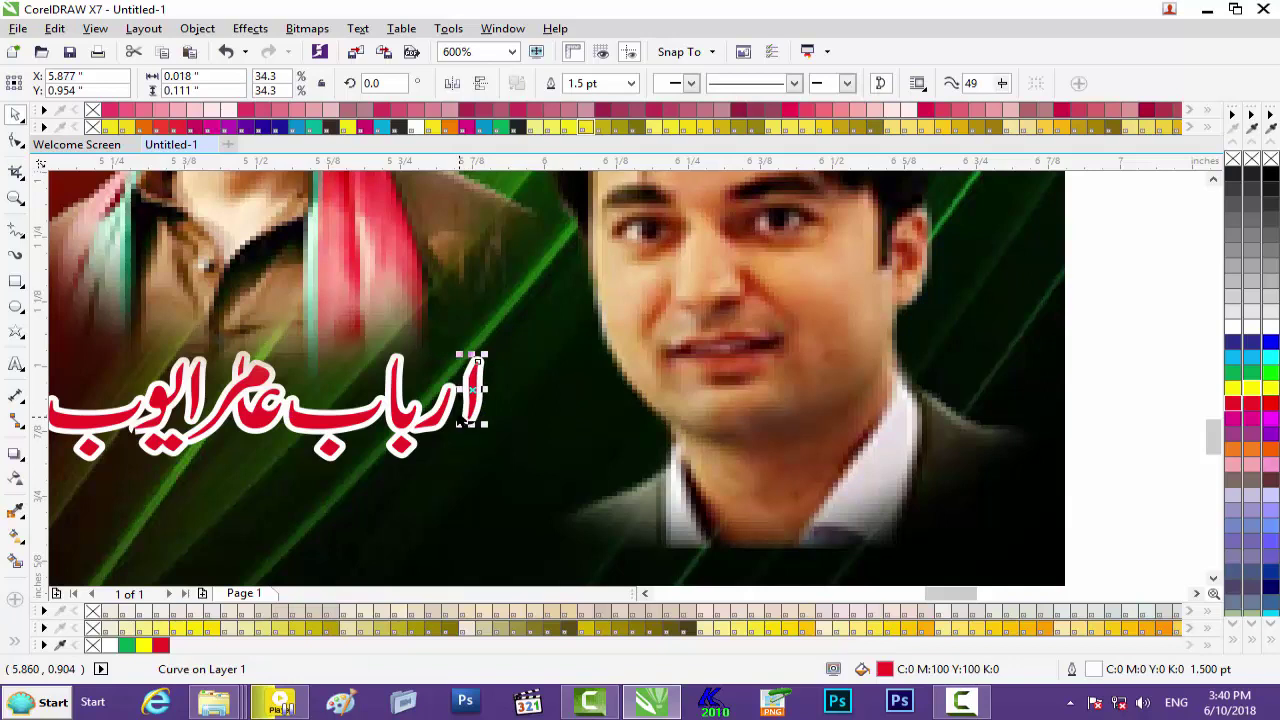
{"action": "left_click", "coordinate": [577, 411]}
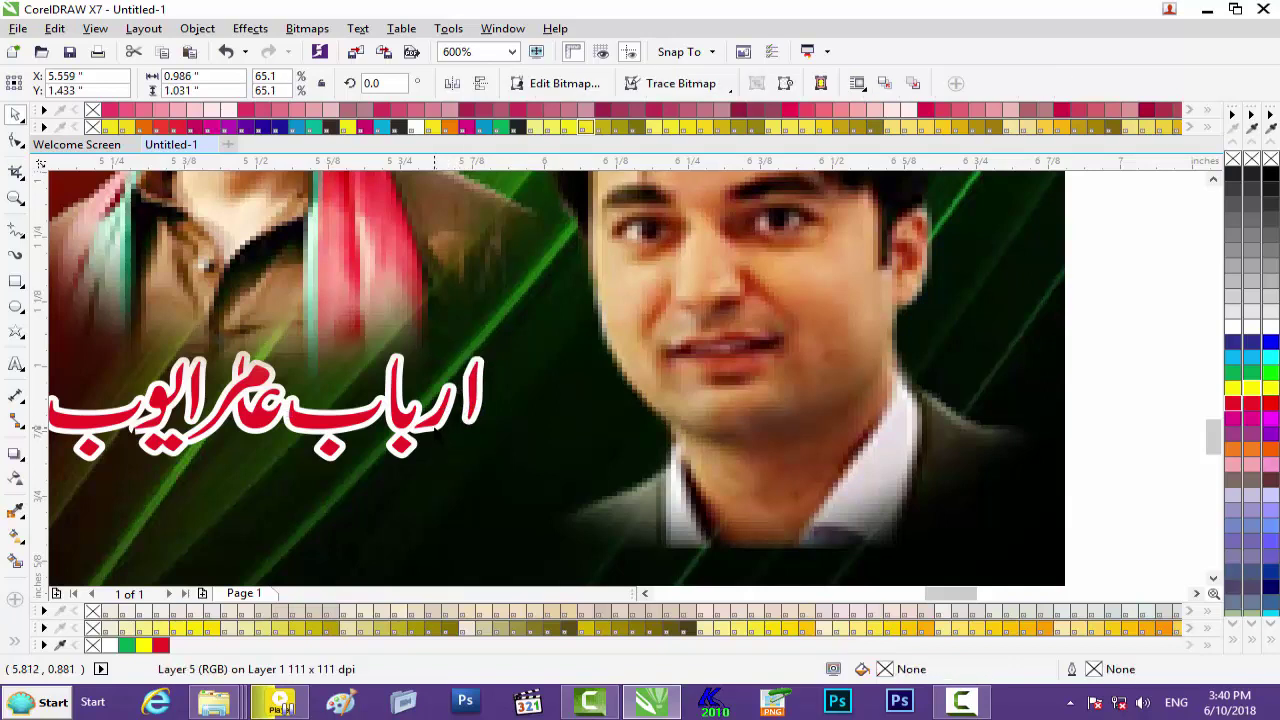
{"action": "left_click", "coordinate": [434, 427]}
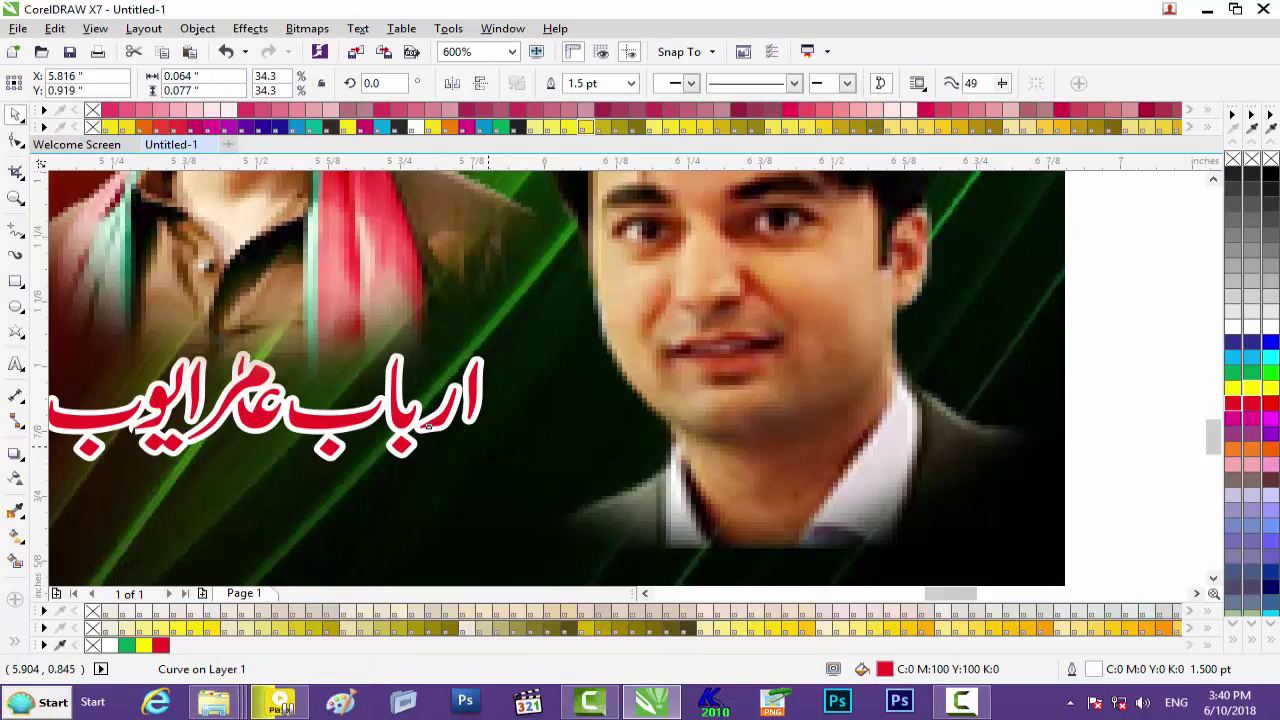
{"action": "key", "text": "Escape"}
Group all the letters of the red name caption into one object again.
{"action": "scroll", "coordinate": [410, 424], "scroll_direction": "down", "scroll_amount": 2}
{"action": "scroll", "coordinate": [396, 420], "scroll_direction": "up", "scroll_amount": 1}
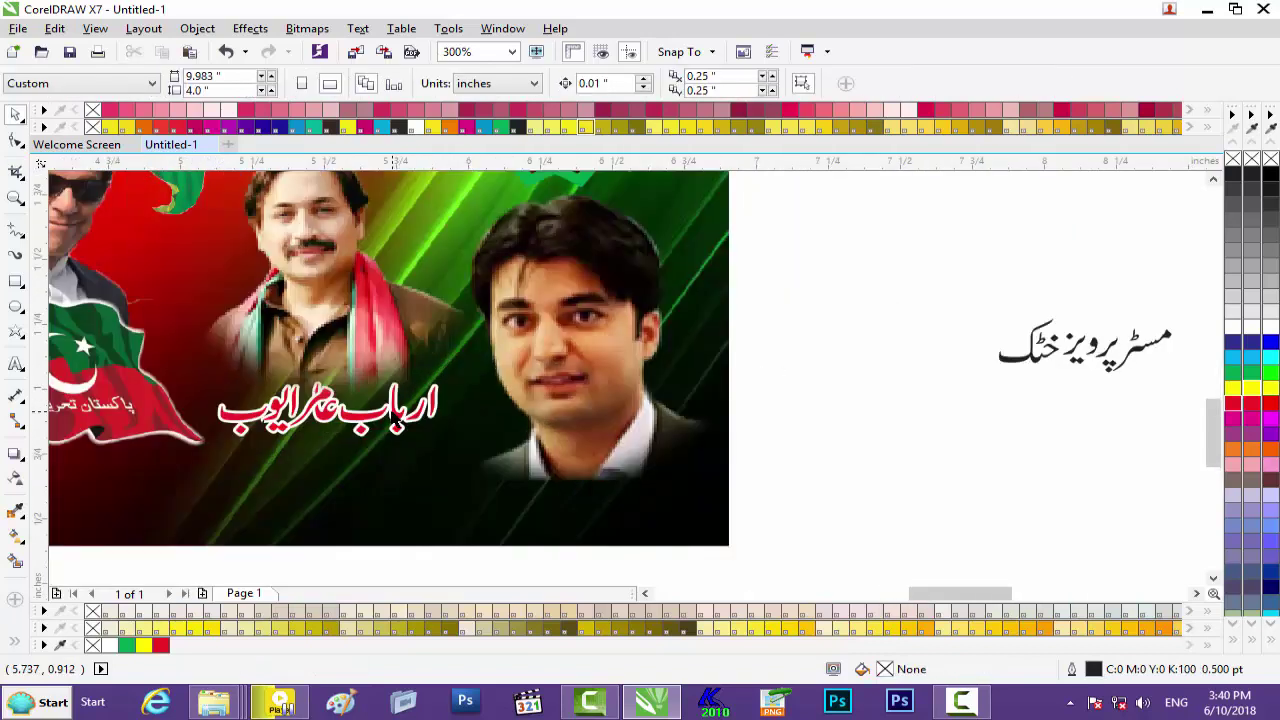
{"action": "left_click_drag", "start_coordinate": [162, 355], "coordinate": [221, 380]}
{"action": "left_click_drag", "start_coordinate": [271, 476], "coordinate": [210, 455]}
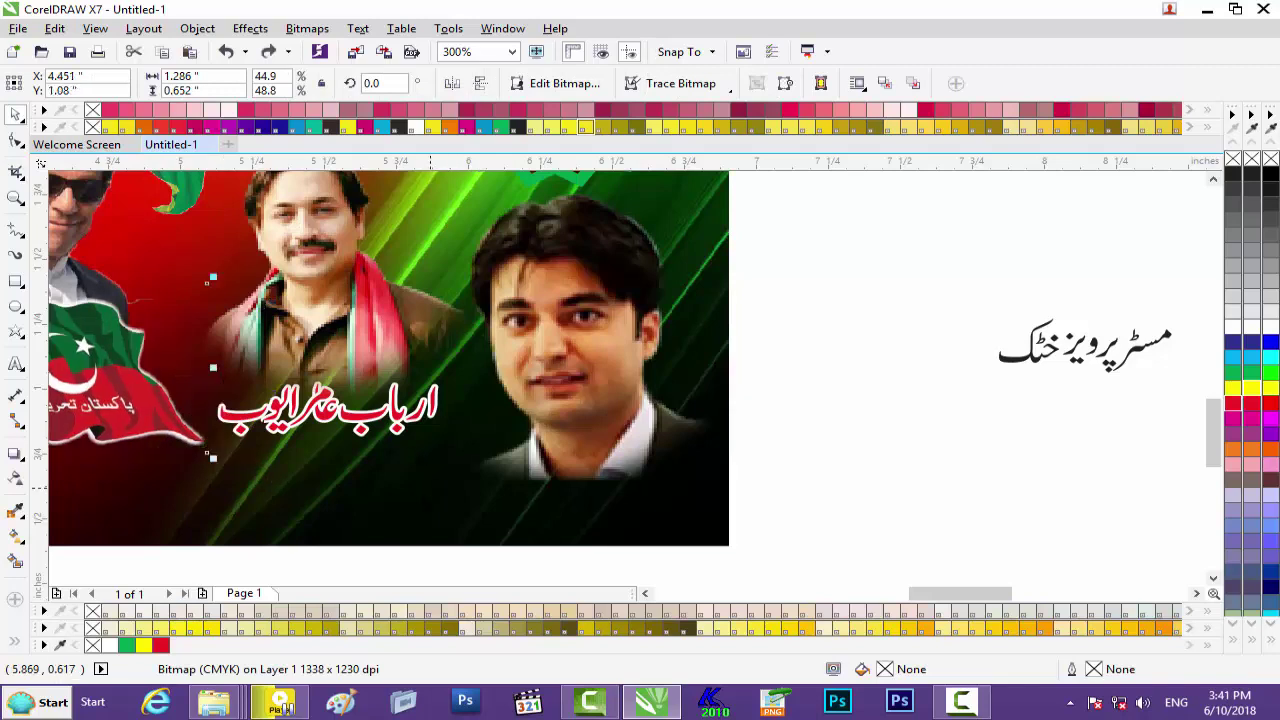
{"action": "left_click_drag", "start_coordinate": [410, 497], "coordinate": [409, 431]}
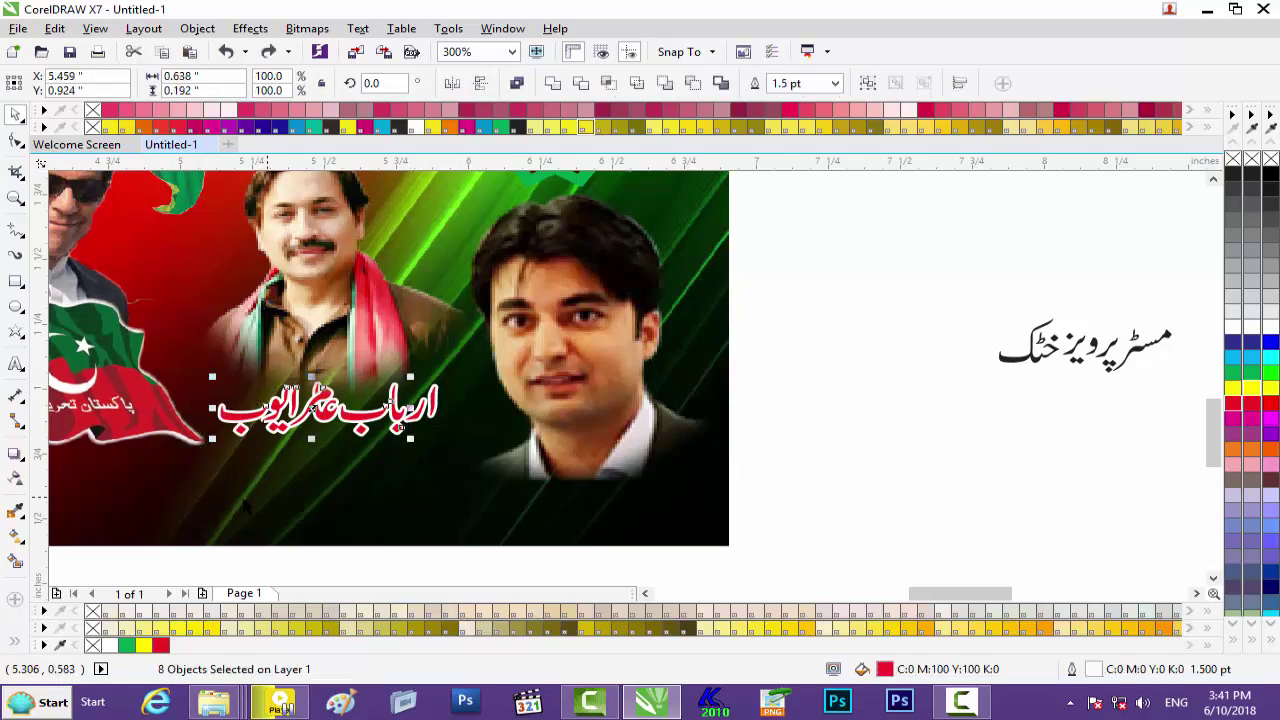
{"action": "left_click_drag", "start_coordinate": [172, 493], "coordinate": [467, 368]}
{"action": "scroll", "coordinate": [467, 370], "scroll_direction": "left", "scroll_amount": 1}
{"action": "key", "text": "ctrl+g"}
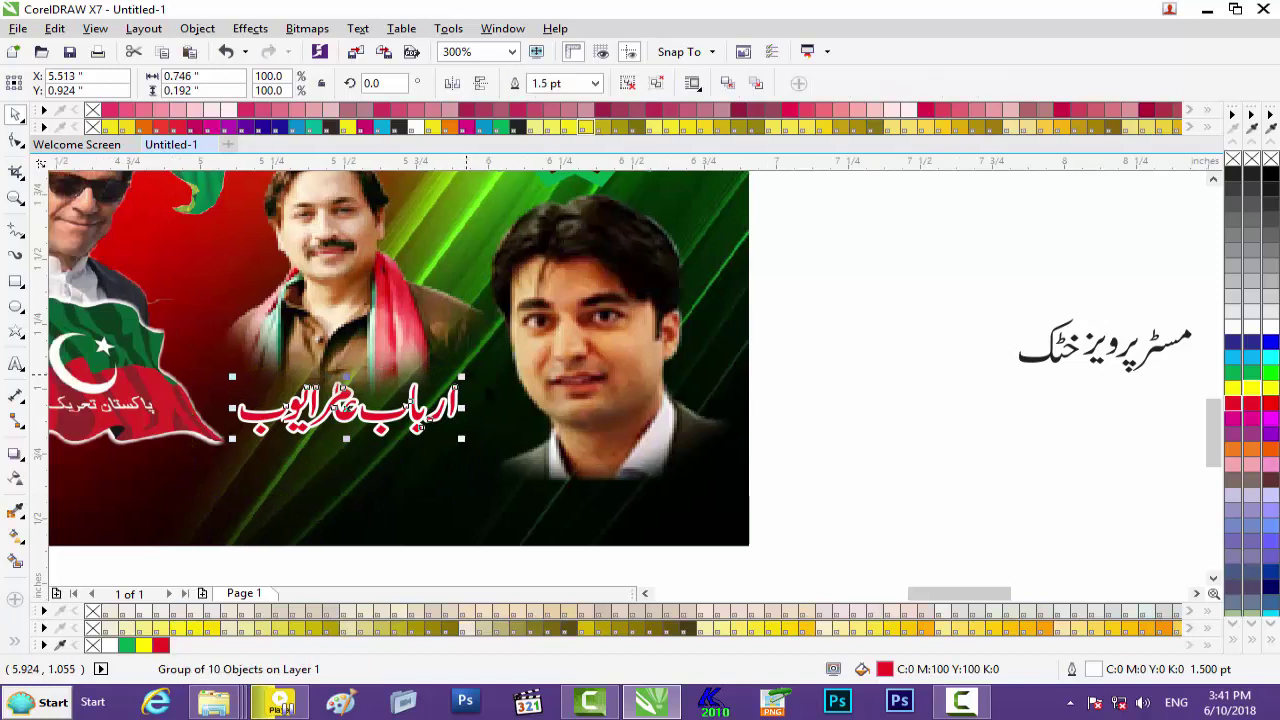
{"action": "left_click", "coordinate": [898, 465]}
Place the topmost remaining name caption below the young man in the dark suit at about 0.49 by 0.21 inch and fill it blue (#0000FF).
{"action": "left_click_drag", "start_coordinate": [942, 576], "coordinate": [978, 588]}
{"action": "left_click_drag", "start_coordinate": [918, 205], "coordinate": [215, 477]}
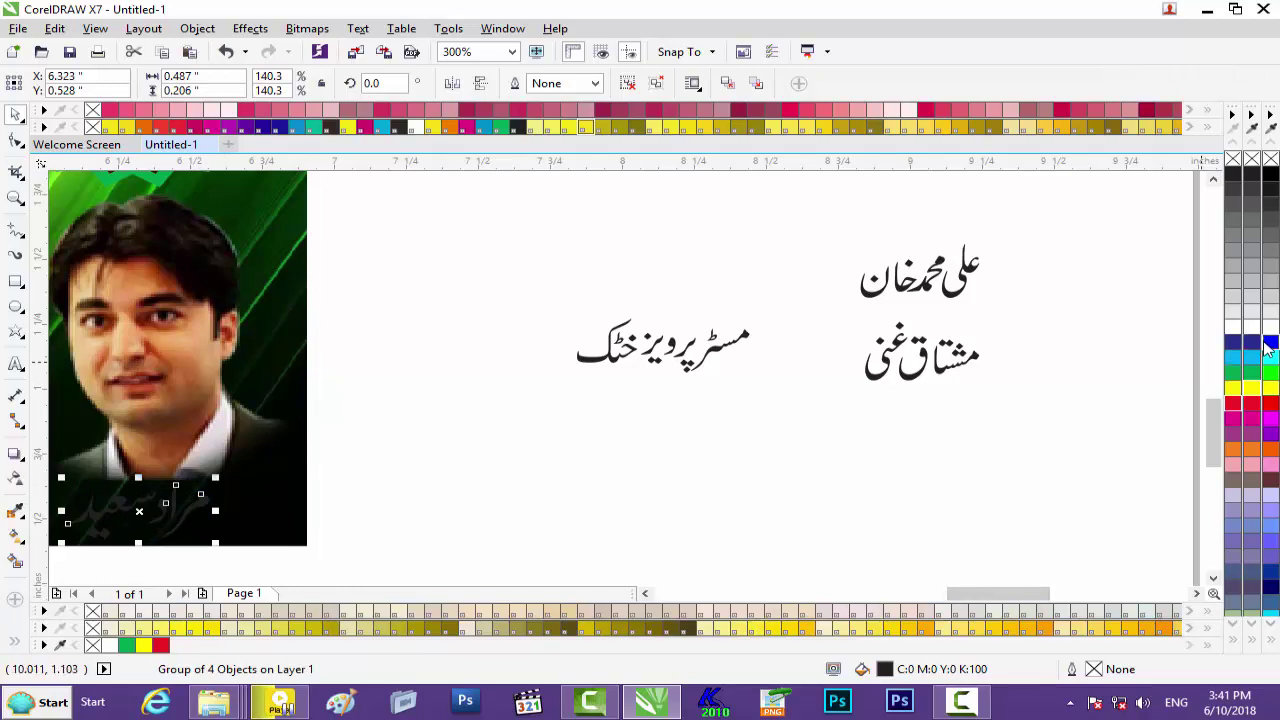
{"action": "left_click", "coordinate": [1268, 345]}
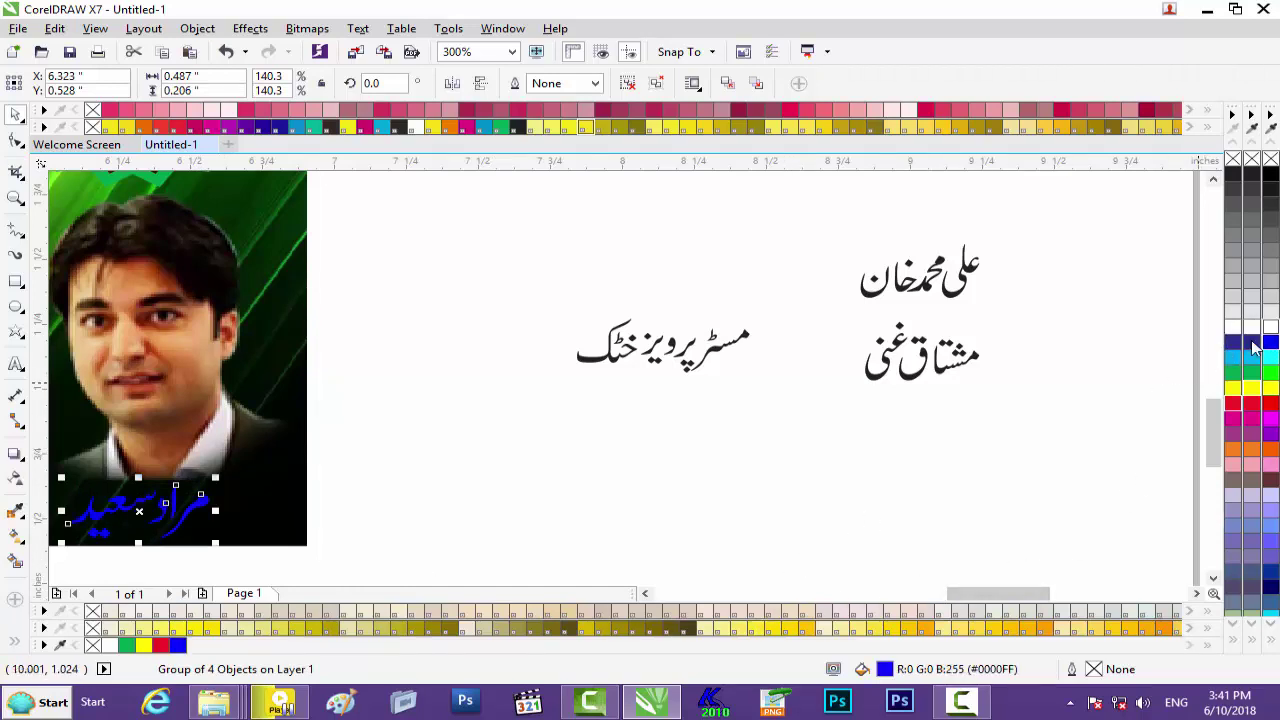
Give the blue name caption a white 2.0 pt outline with round corners and round line caps, behind the fill and scaling with the object.
{"action": "left_click_drag", "start_coordinate": [986, 594], "coordinate": [931, 595]}
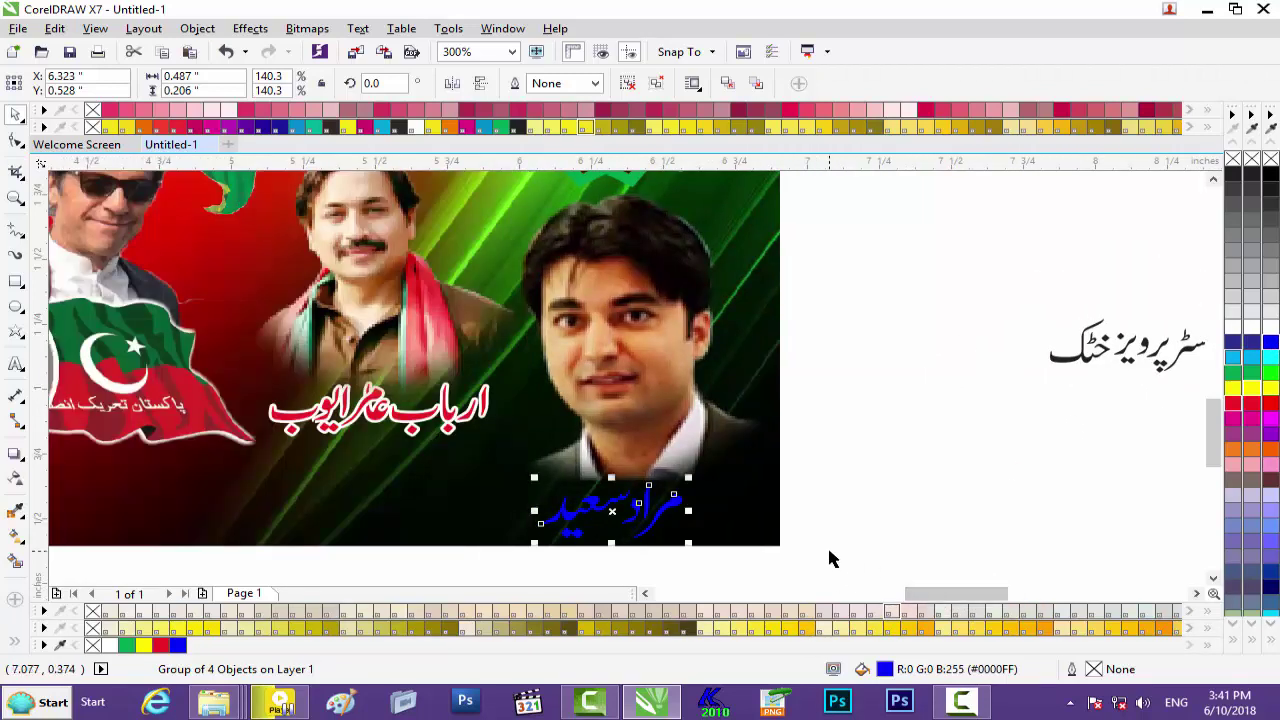
{"action": "key", "text": "F12"}
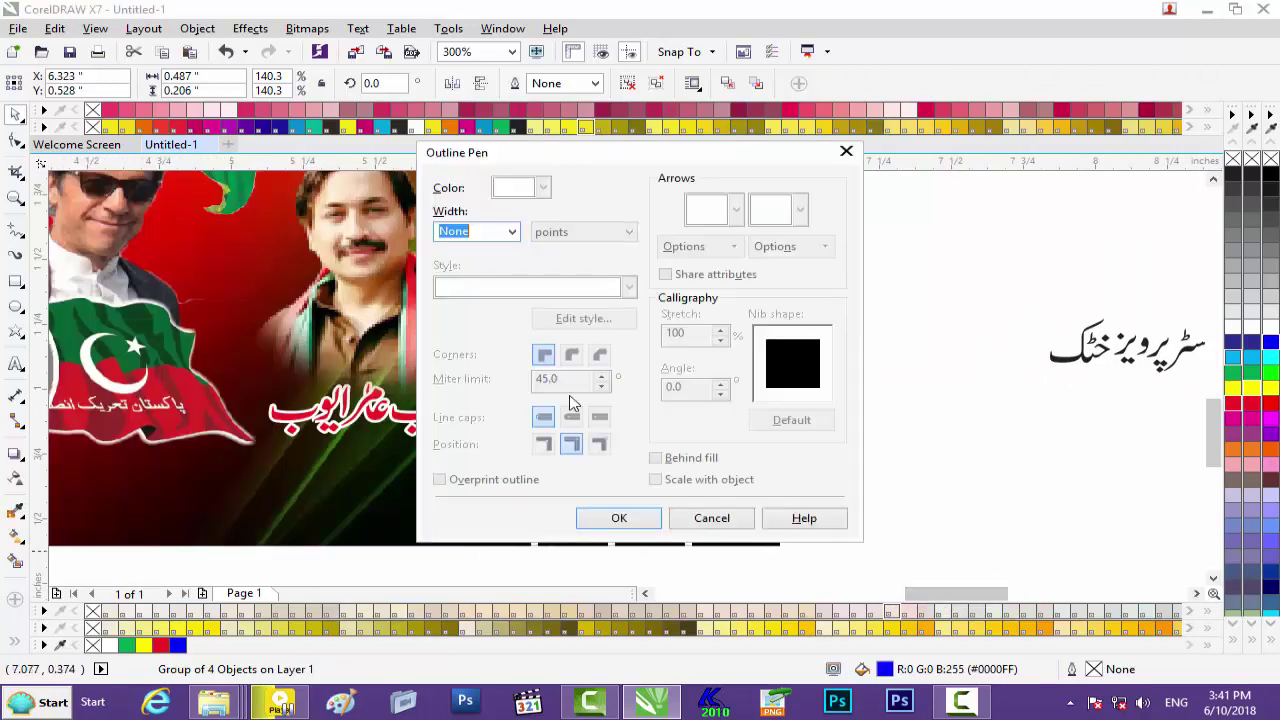
{"action": "left_click", "coordinate": [513, 236]}
{"action": "left_click", "coordinate": [458, 335]}
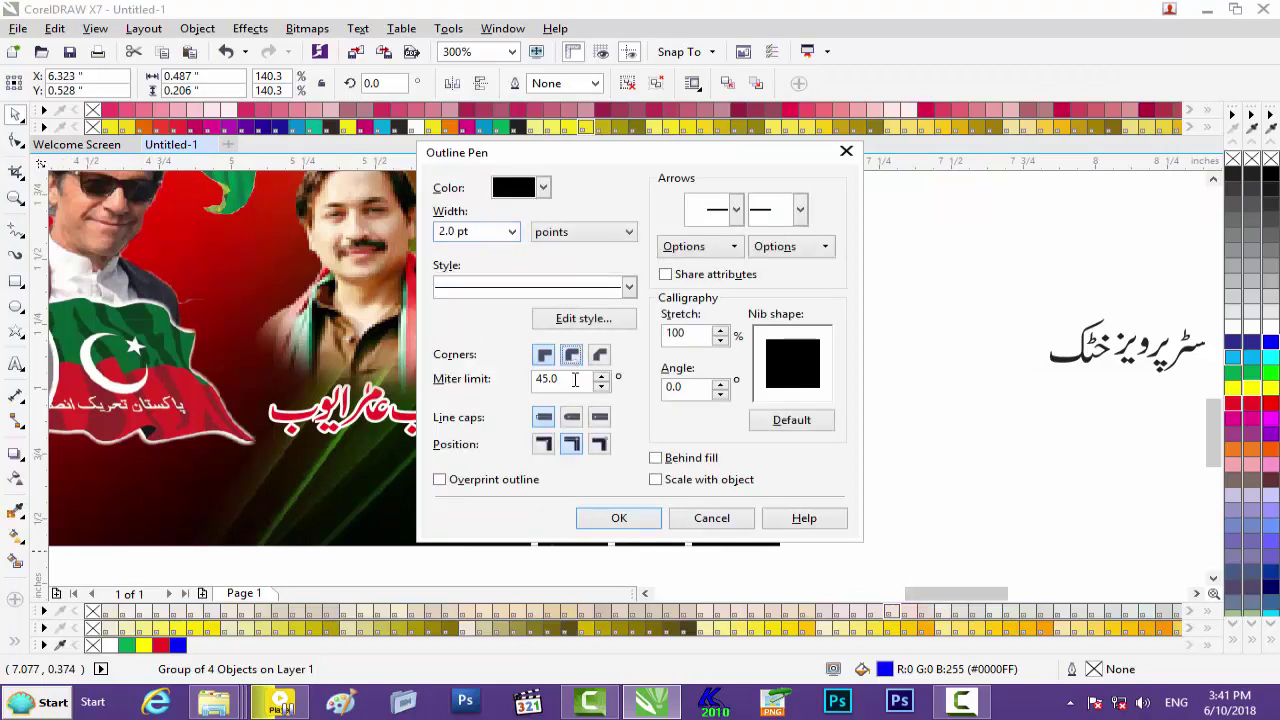
{"action": "left_click", "coordinate": [575, 420]}
{"action": "left_click", "coordinate": [697, 480]}
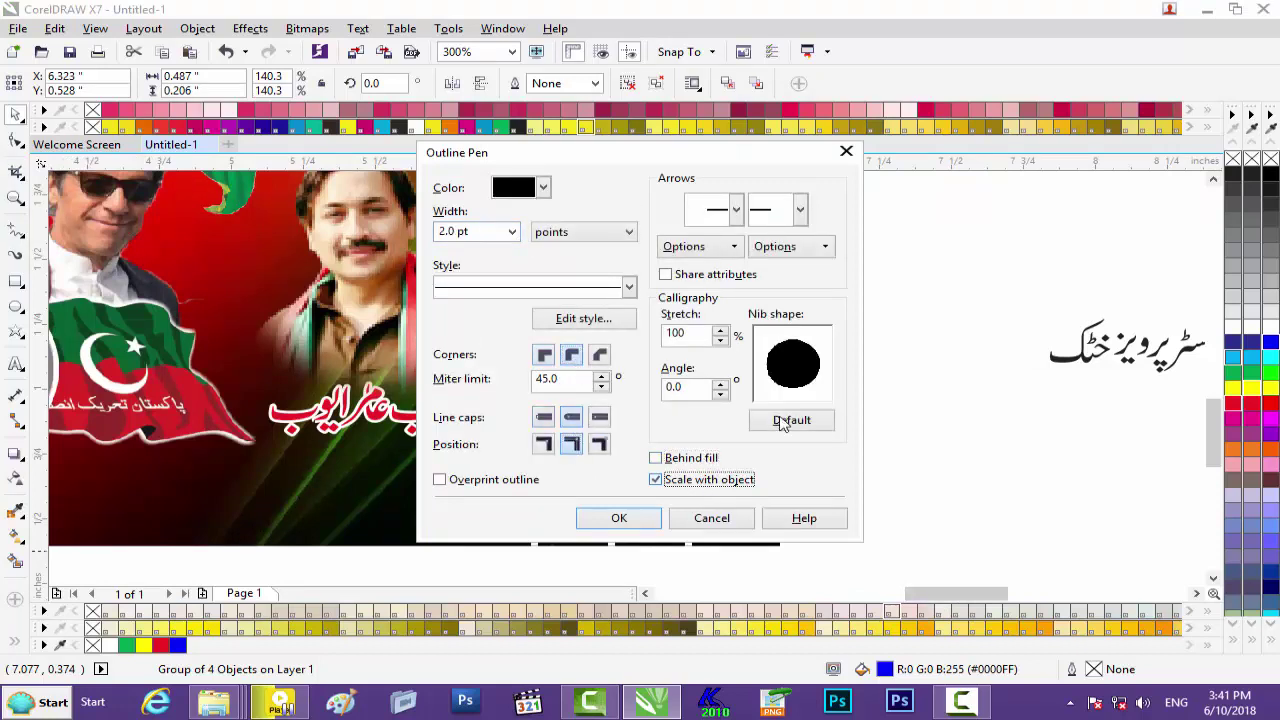
{"action": "left_click", "coordinate": [544, 188]}
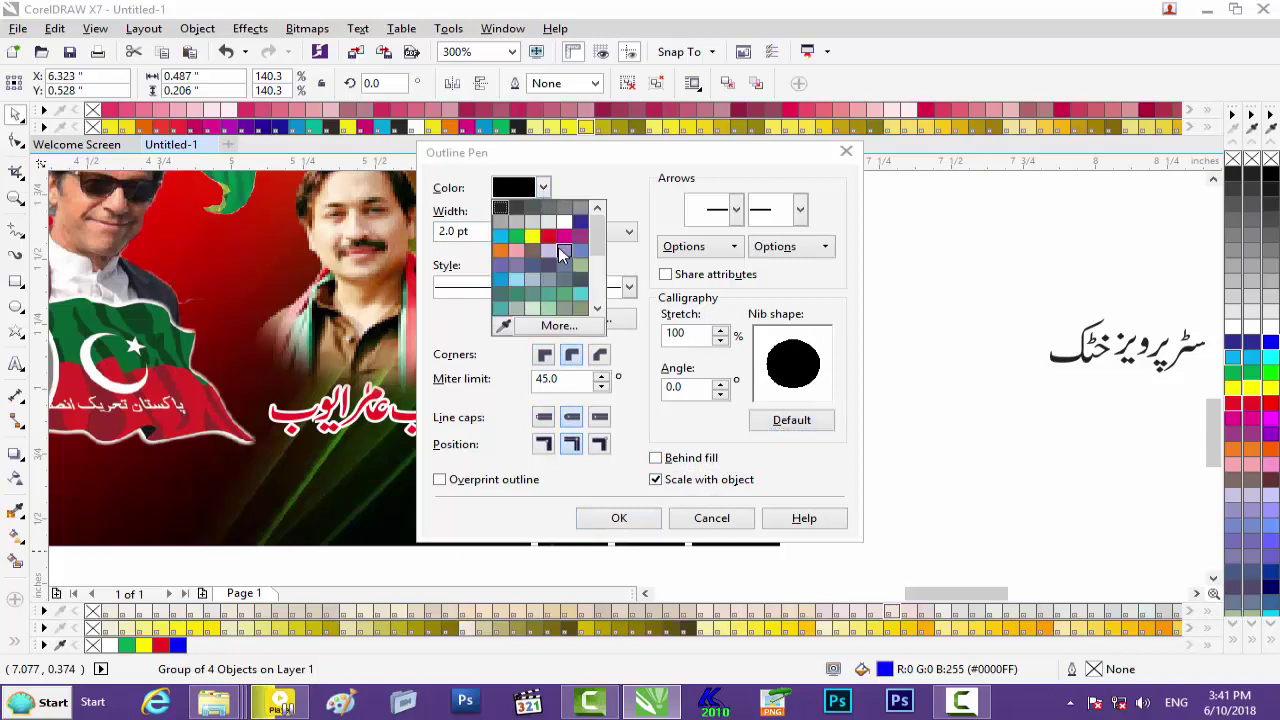
{"action": "left_click", "coordinate": [566, 232]}
{"action": "left_click", "coordinate": [695, 463]}
{"action": "left_click", "coordinate": [619, 521]}
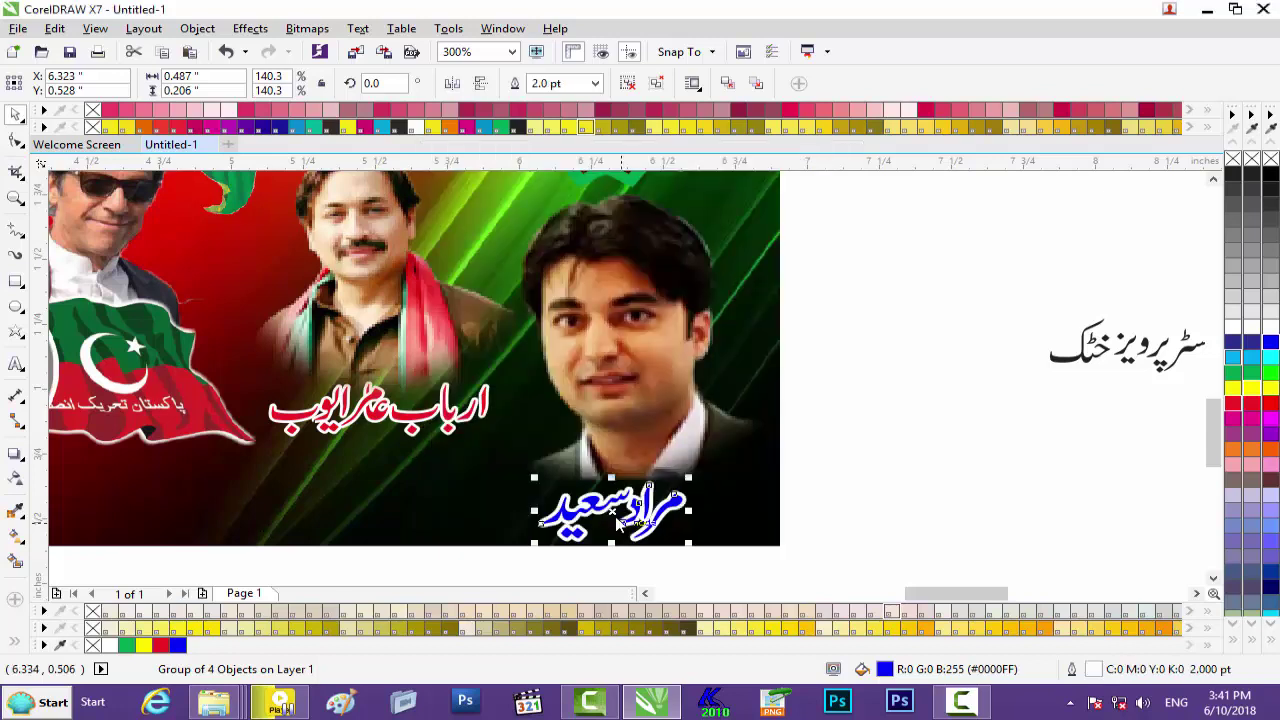
{"action": "left_click", "coordinate": [831, 509]}
Place the upper remaining name caption below the bearded man at about 0.56 by 0.29 inch and fill it green.
{"action": "scroll", "coordinate": [335, 440], "scroll_direction": "down", "scroll_amount": 2}
{"action": "left_click_drag", "start_coordinate": [914, 332], "coordinate": [78, 375]}
{"action": "left_click_drag", "start_coordinate": [250, 398], "coordinate": [355, 366]}
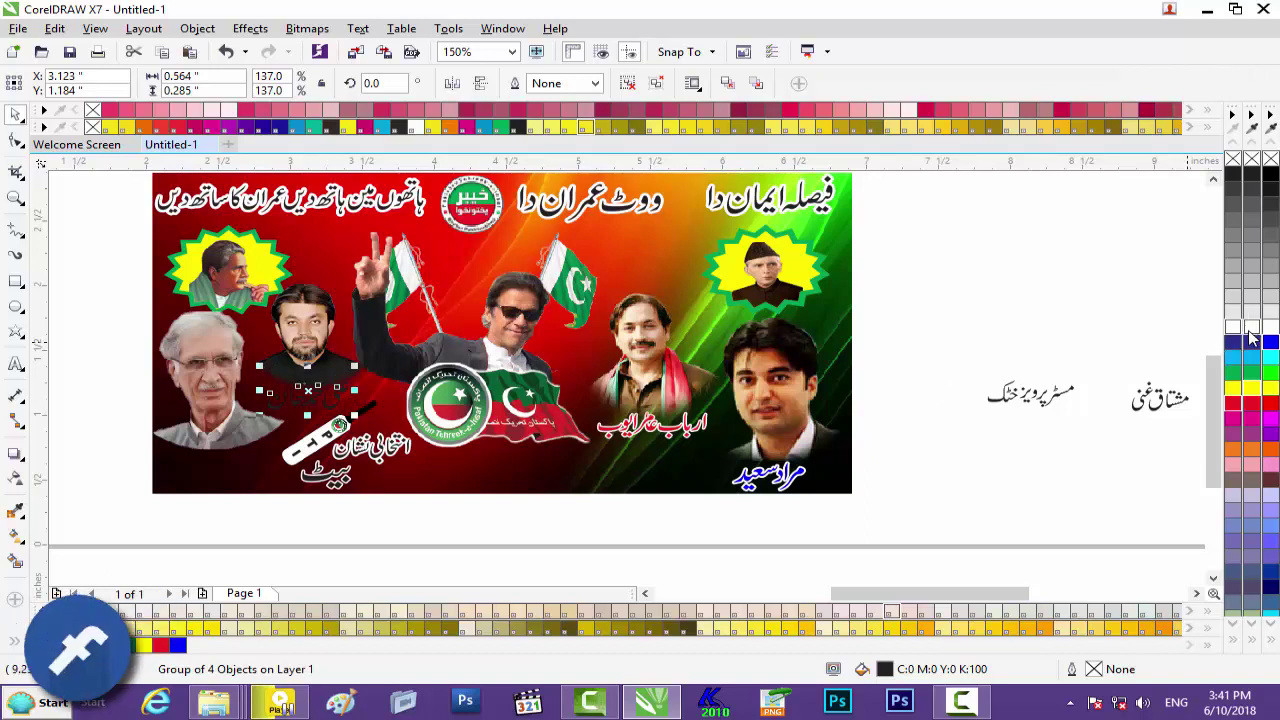
{"action": "mouse_move", "coordinate": [1213, 388]}
{"action": "left_mouse_down"}
{"action": "mouse_move", "coordinate": [1205, 268]}
{"action": "mouse_move", "coordinate": [1195, 393]}
{"action": "left_mouse_up"}
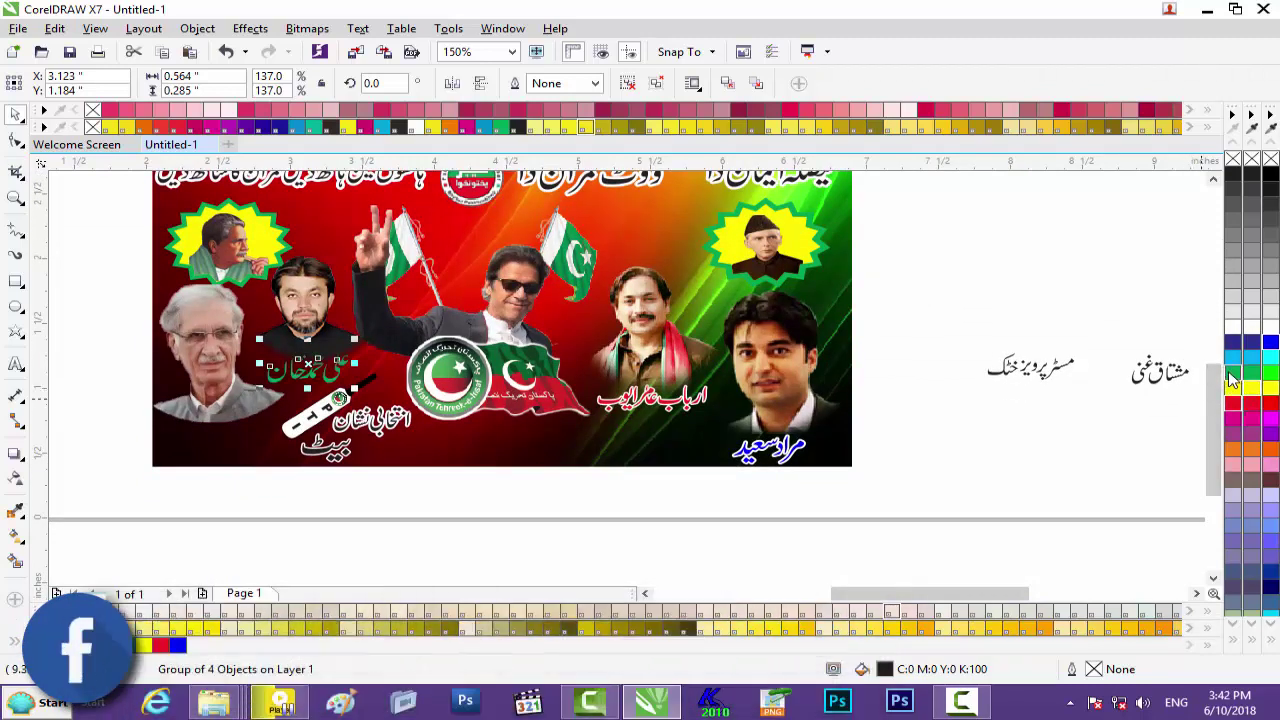
{"action": "left_click", "coordinate": [1231, 374]}
Give the green name caption a white 1.5 pt outline with round line caps, behind the fill and scaling with the object.
{"action": "key", "text": "F12"}
{"action": "left_click", "coordinate": [511, 231]}
{"action": "left_click", "coordinate": [461, 318]}
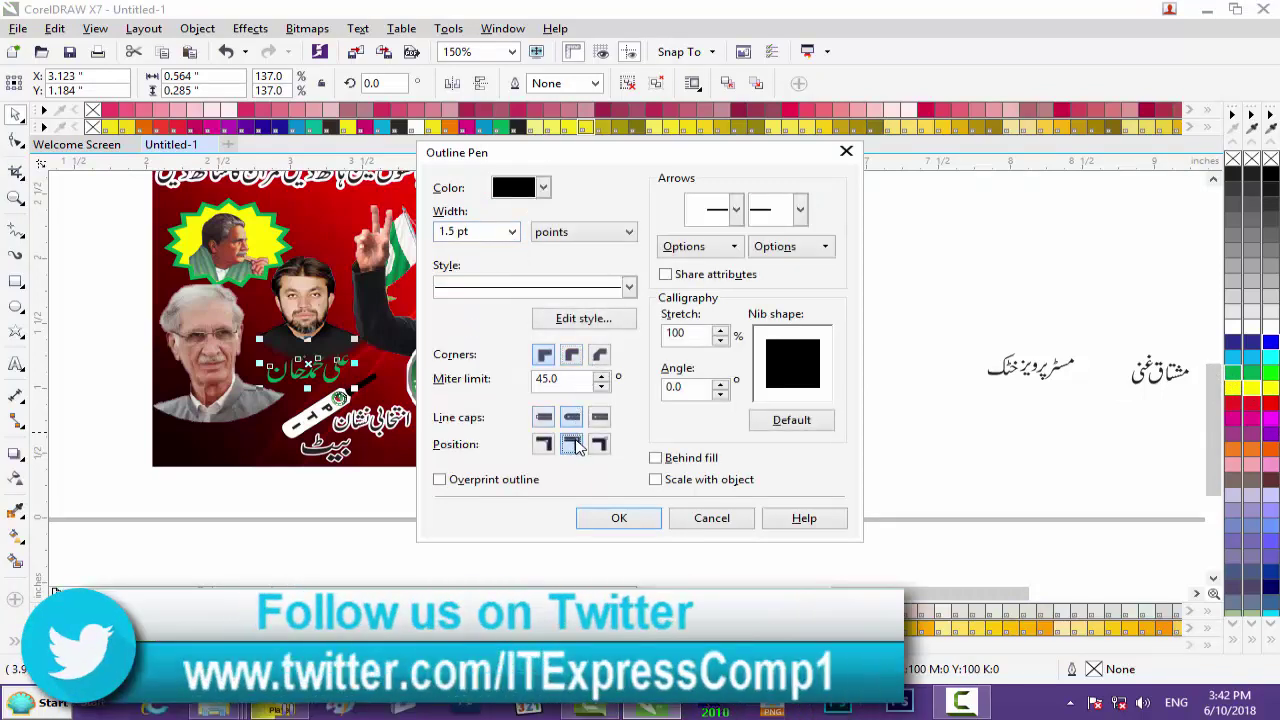
{"action": "left_click", "coordinate": [676, 481]}
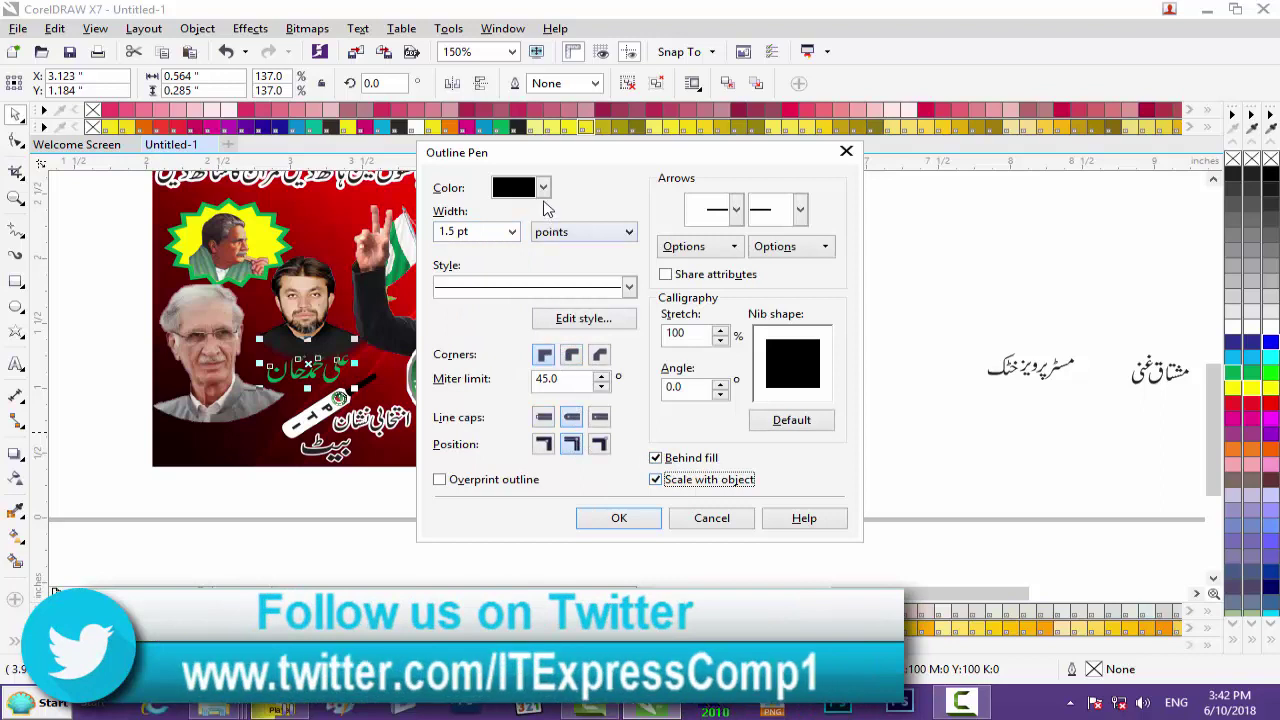
{"action": "left_click", "coordinate": [543, 187]}
{"action": "left_click", "coordinate": [619, 518]}
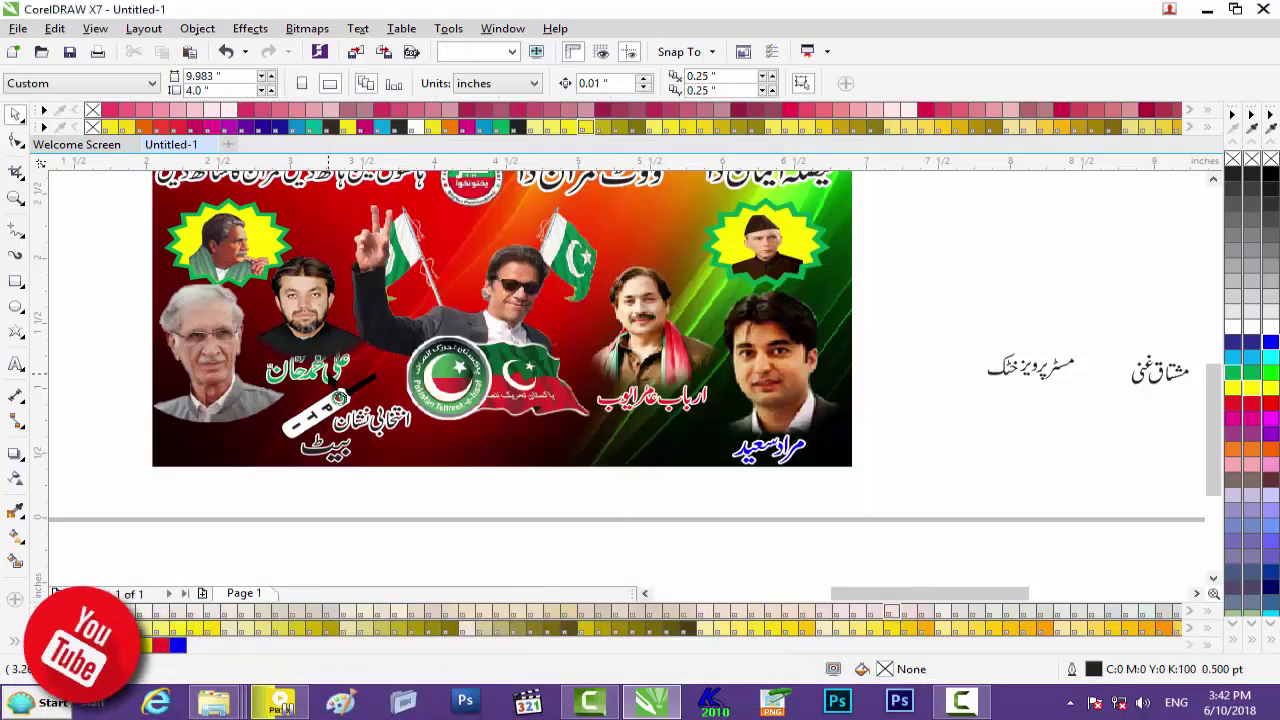
{"action": "left_click", "coordinate": [336, 372]}
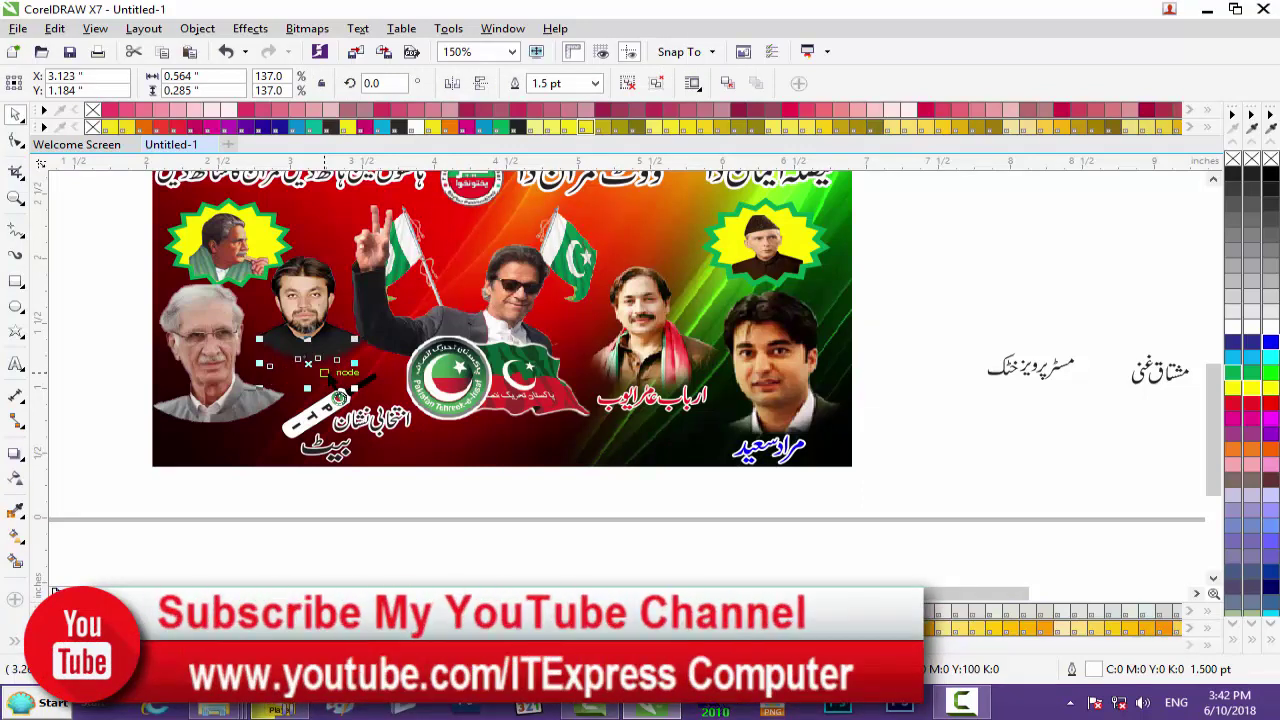
{"action": "left_click", "coordinate": [500, 512]}
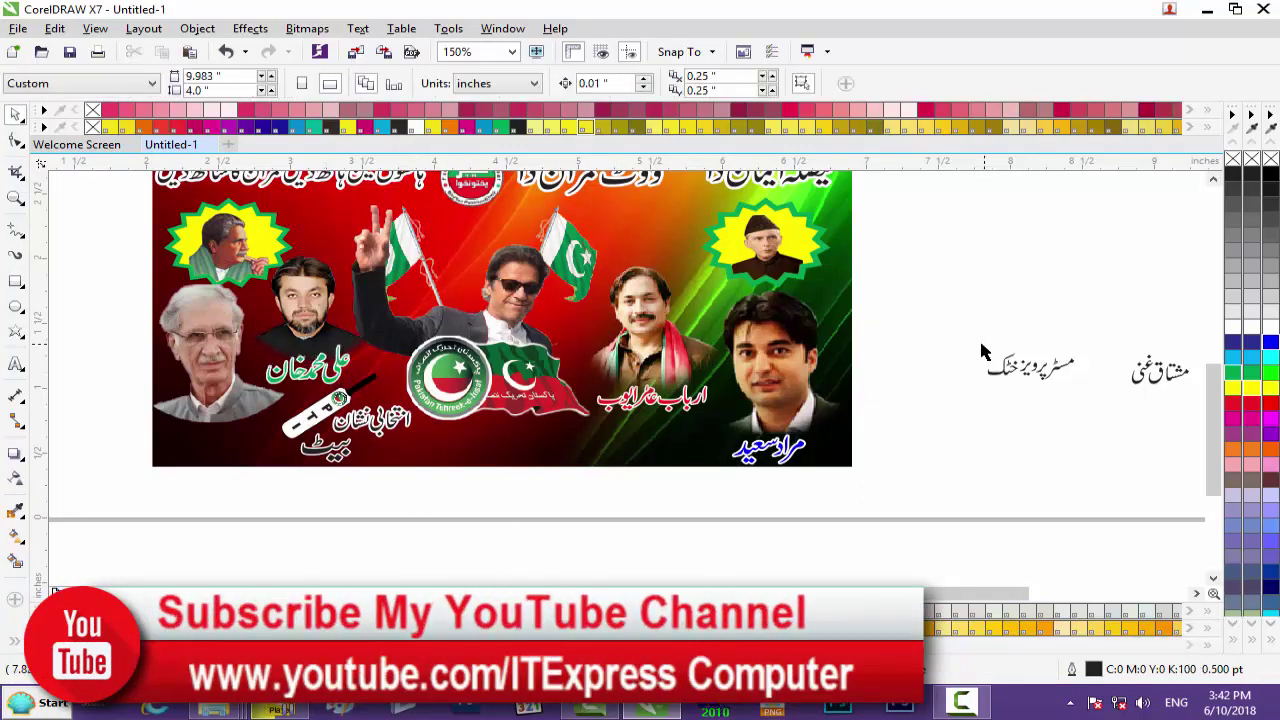
Place the longer remaining name caption below the grey-haired man with glasses at about 0.72 by 0.25 inch and fill it red (M:100 Y:100).
{"action": "left_click_drag", "start_coordinate": [963, 342], "coordinate": [1097, 406]}
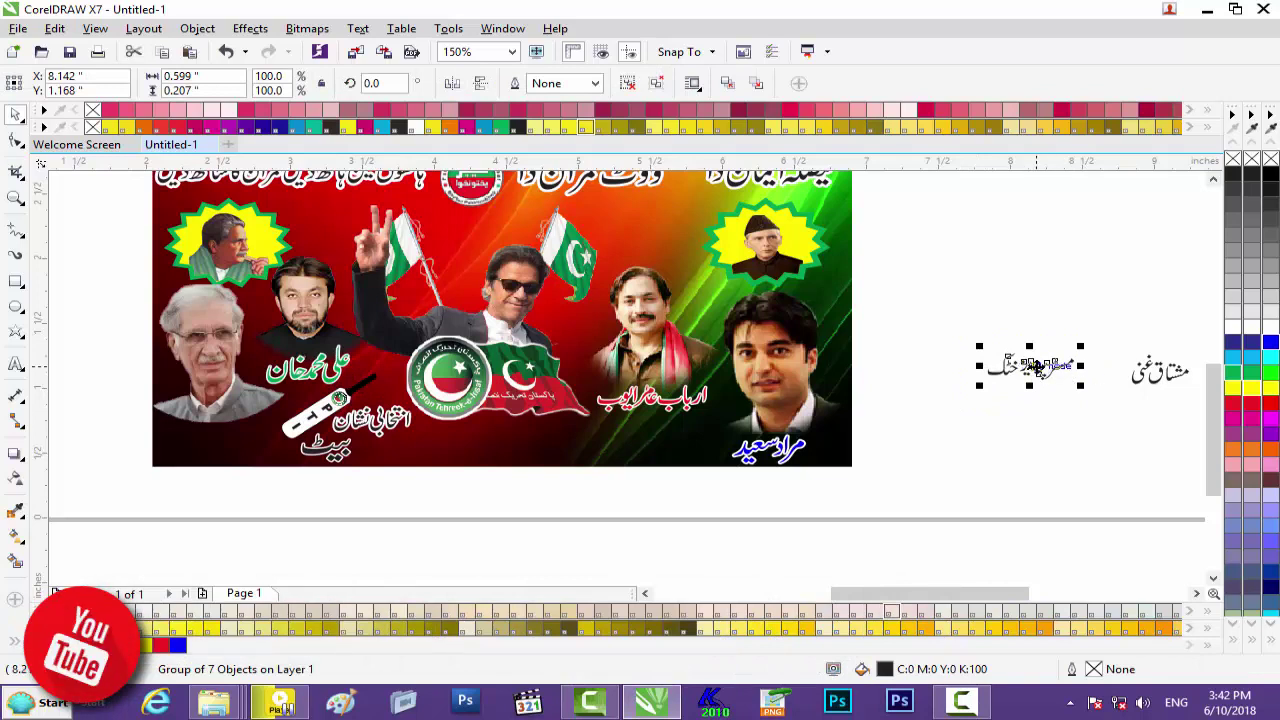
{"action": "left_click_drag", "start_coordinate": [931, 386], "coordinate": [166, 441]}
{"action": "left_click_drag", "start_coordinate": [222, 438], "coordinate": [249, 438]}
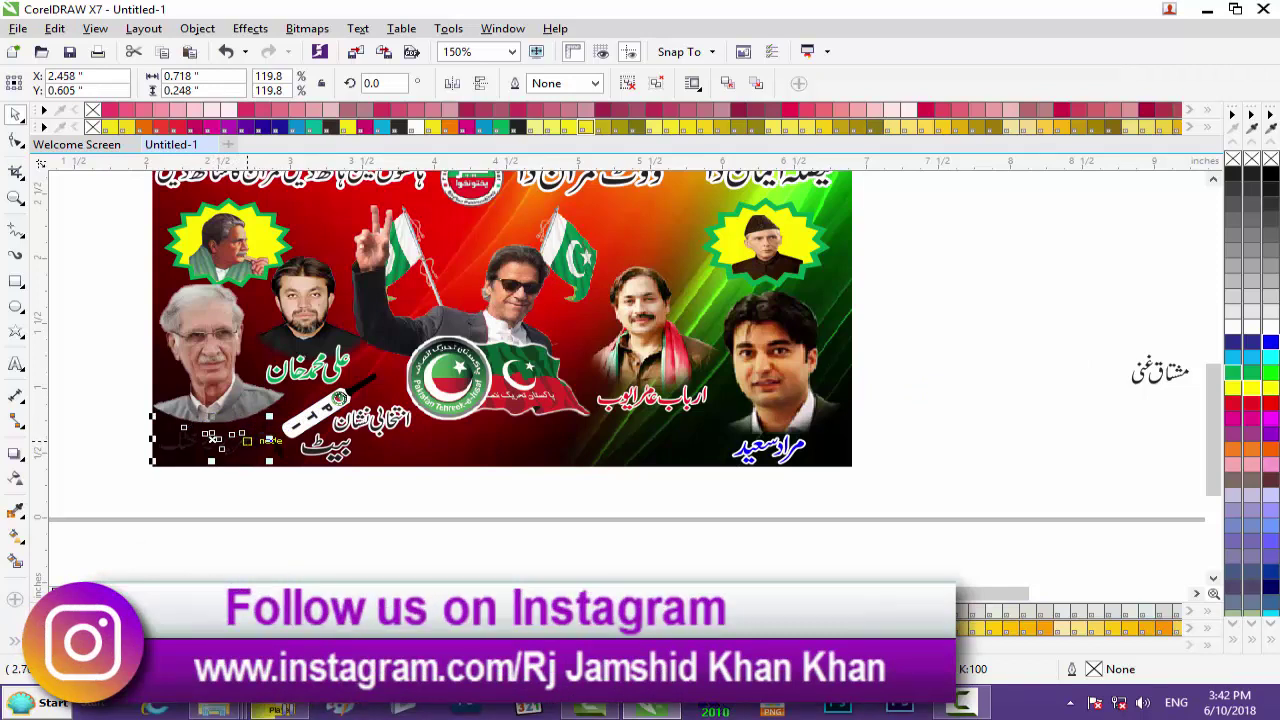
{"action": "left_click_drag", "start_coordinate": [1209, 395], "coordinate": [1199, 247]}
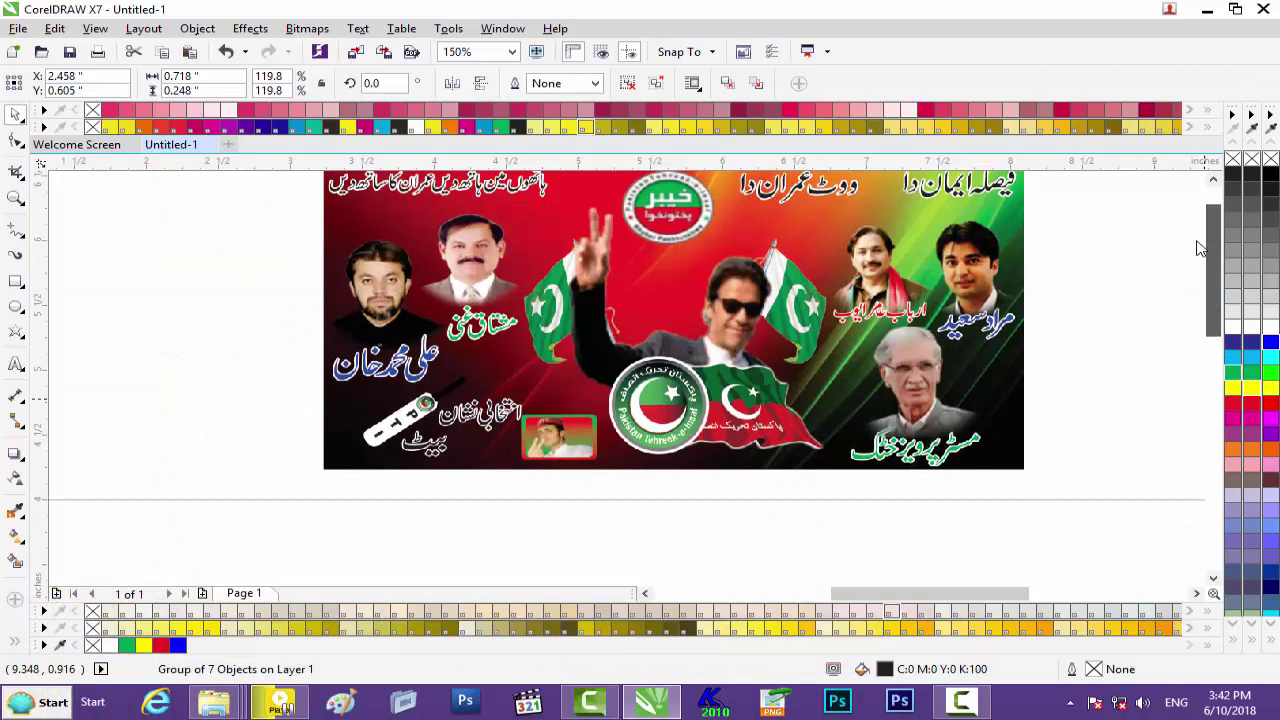
{"action": "scroll", "coordinate": [1198, 250], "scroll_direction": "down", "scroll_amount": 5}
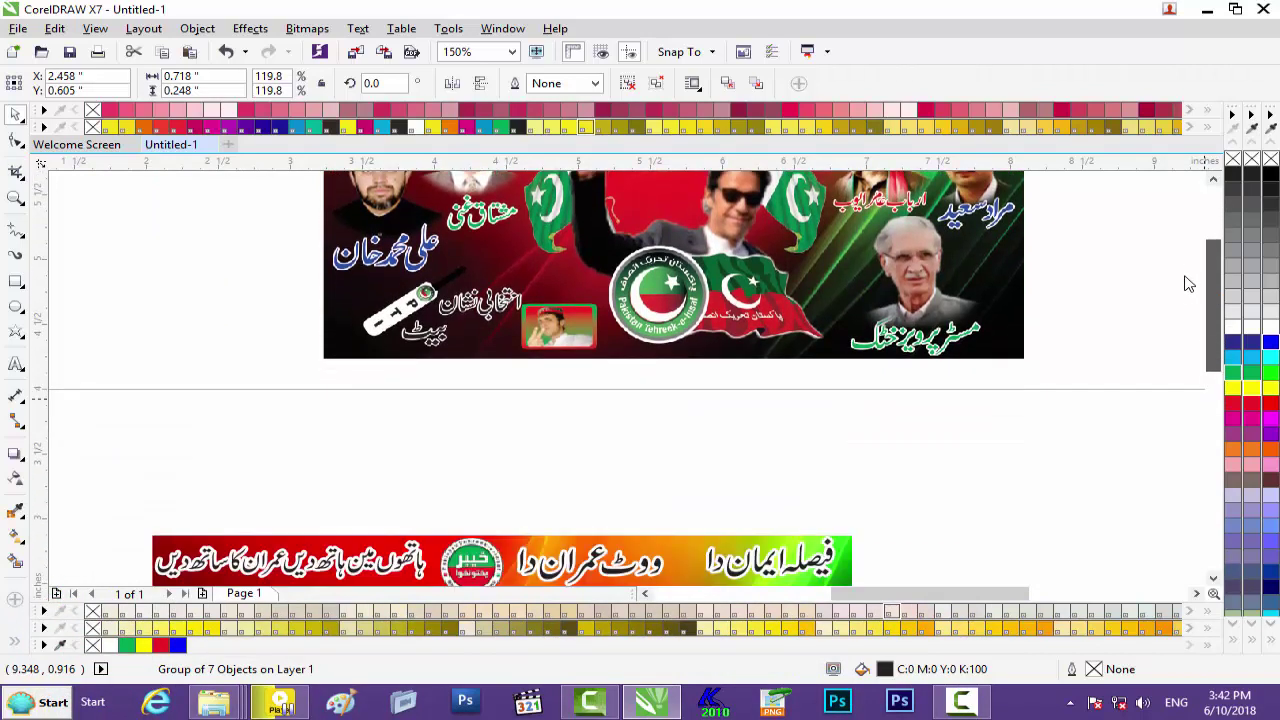
{"action": "scroll", "coordinate": [1170, 350], "scroll_direction": "down", "scroll_amount": 2}
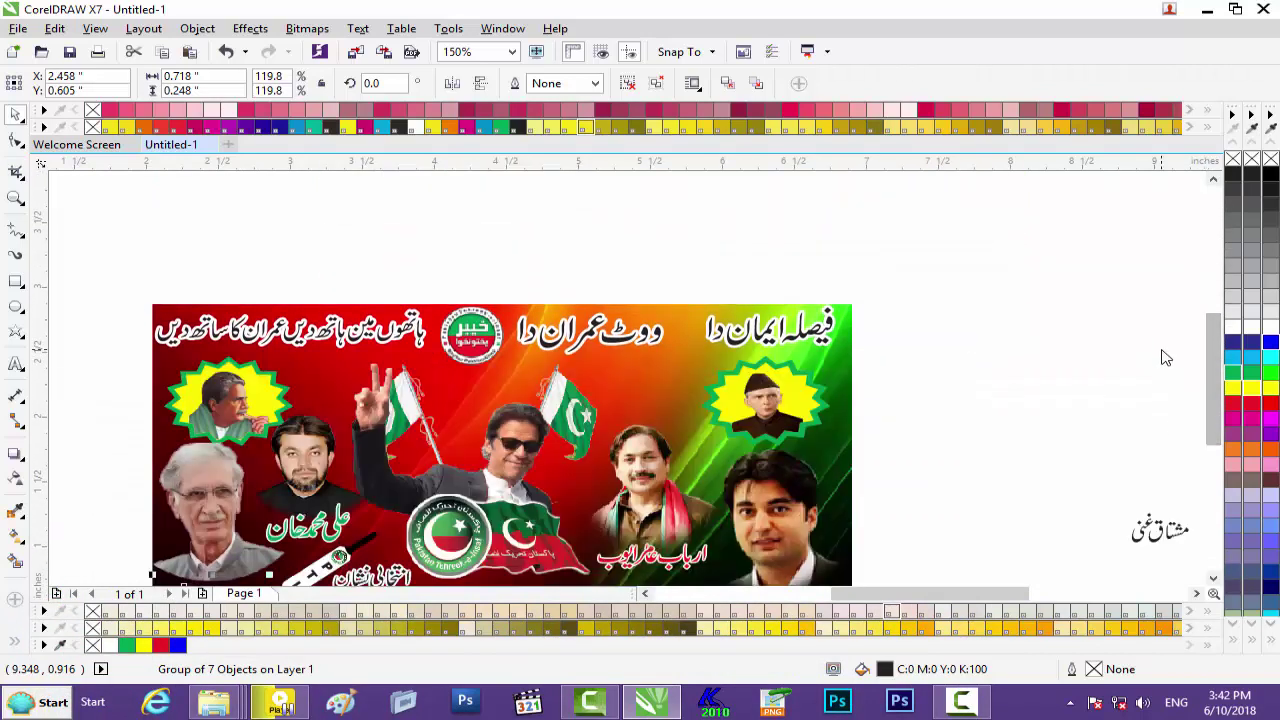
{"action": "scroll", "coordinate": [1198, 418], "scroll_direction": "down", "scroll_amount": 2}
{"action": "scroll", "coordinate": [1198, 418], "scroll_direction": "down", "scroll_amount": 3}
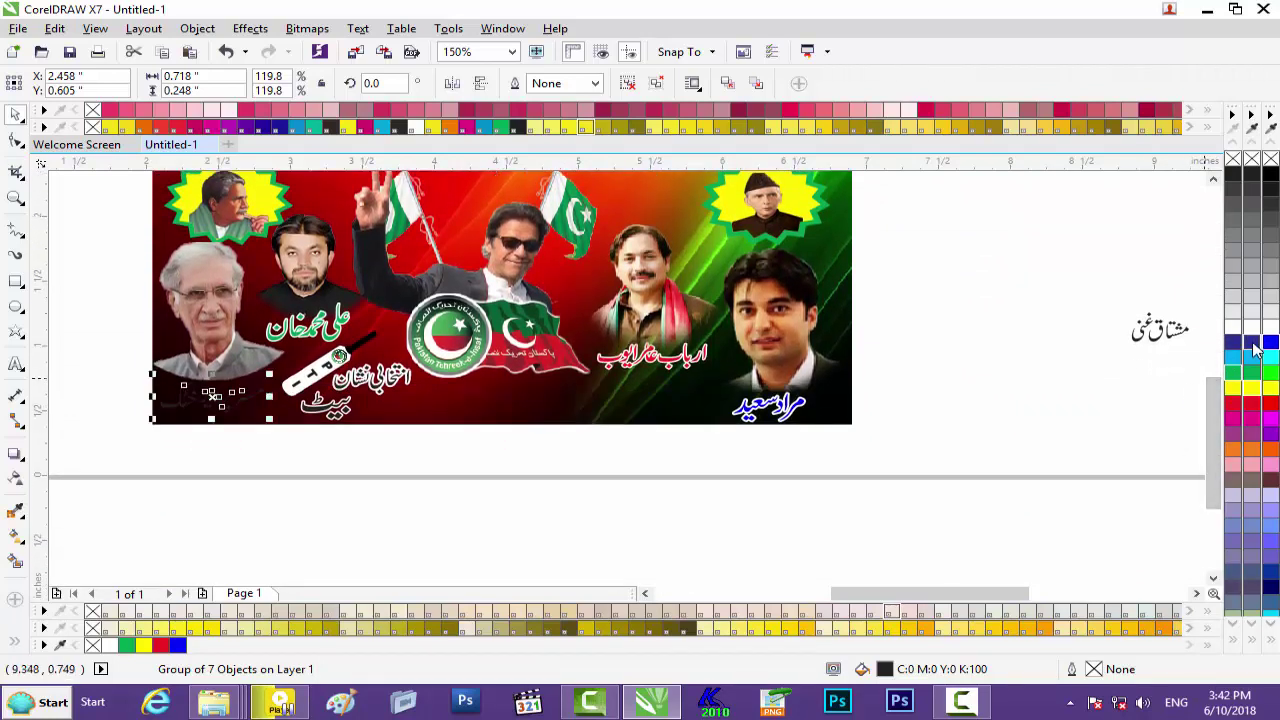
{"action": "left_click", "coordinate": [1234, 410]}
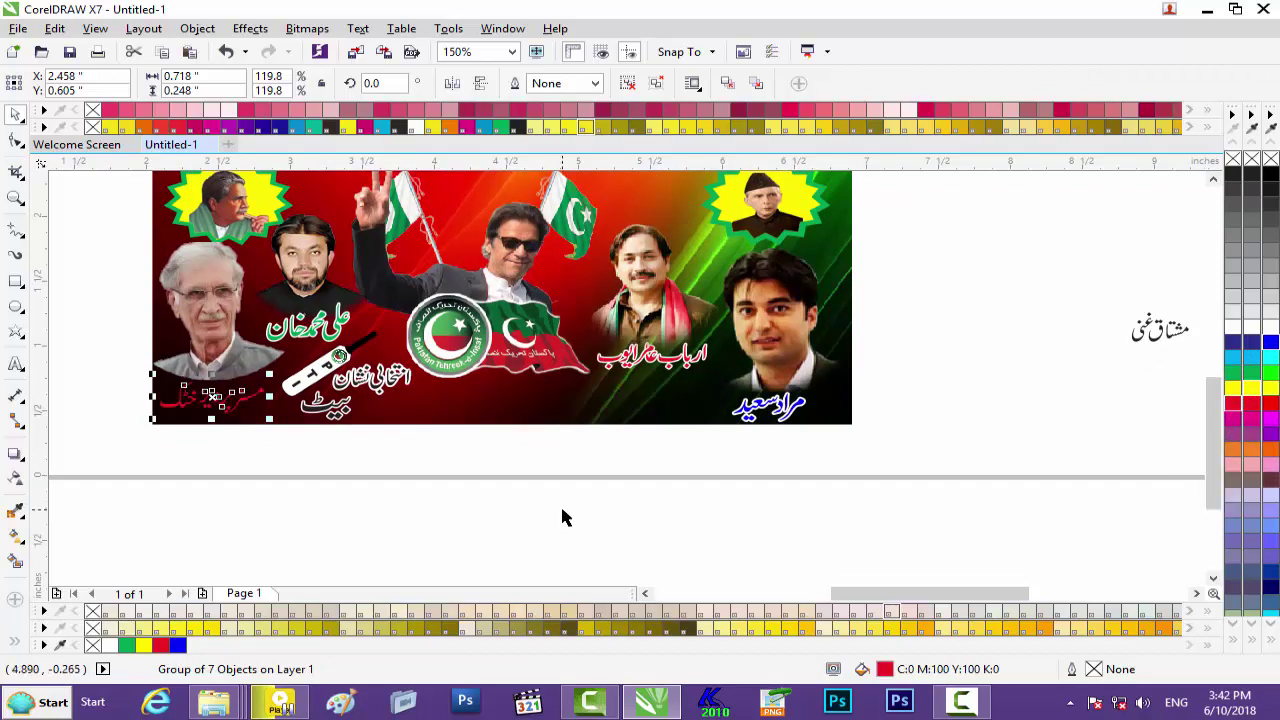
Give the red caption below the grey-haired man a white 2.0 pt outline with round corners and line caps, behind the fill and scaling with the object.
{"action": "key", "text": "F12"}
{"action": "left_click", "coordinate": [512, 232]}
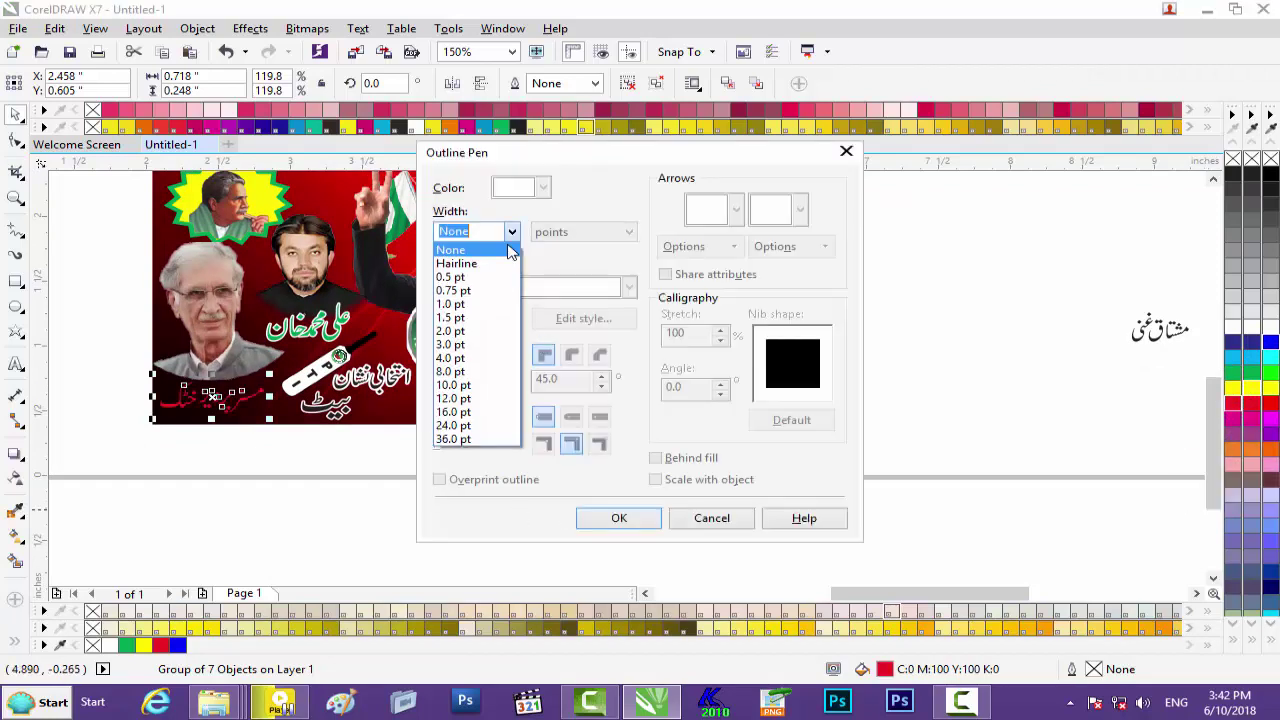
{"action": "left_click", "coordinate": [472, 333]}
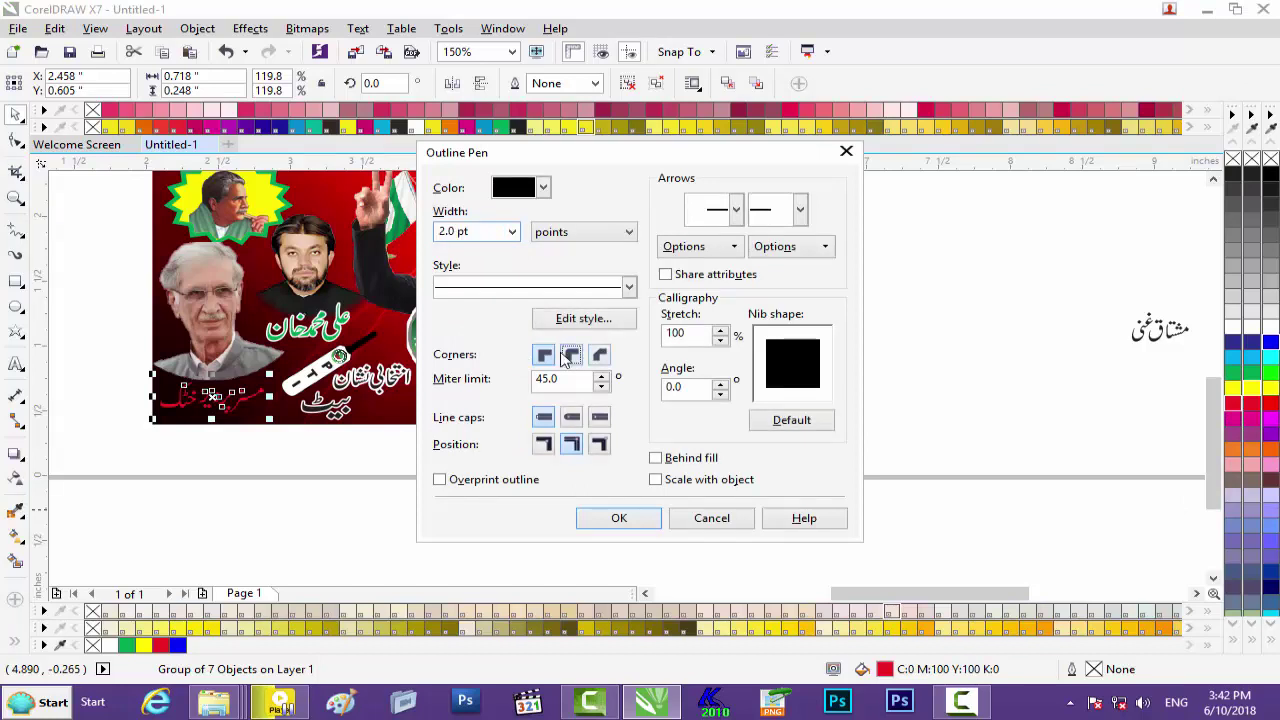
{"action": "left_click", "coordinate": [571, 354]}
{"action": "left_click", "coordinate": [660, 457]}
{"action": "left_click", "coordinate": [700, 480]}
{"action": "left_click", "coordinate": [543, 188]}
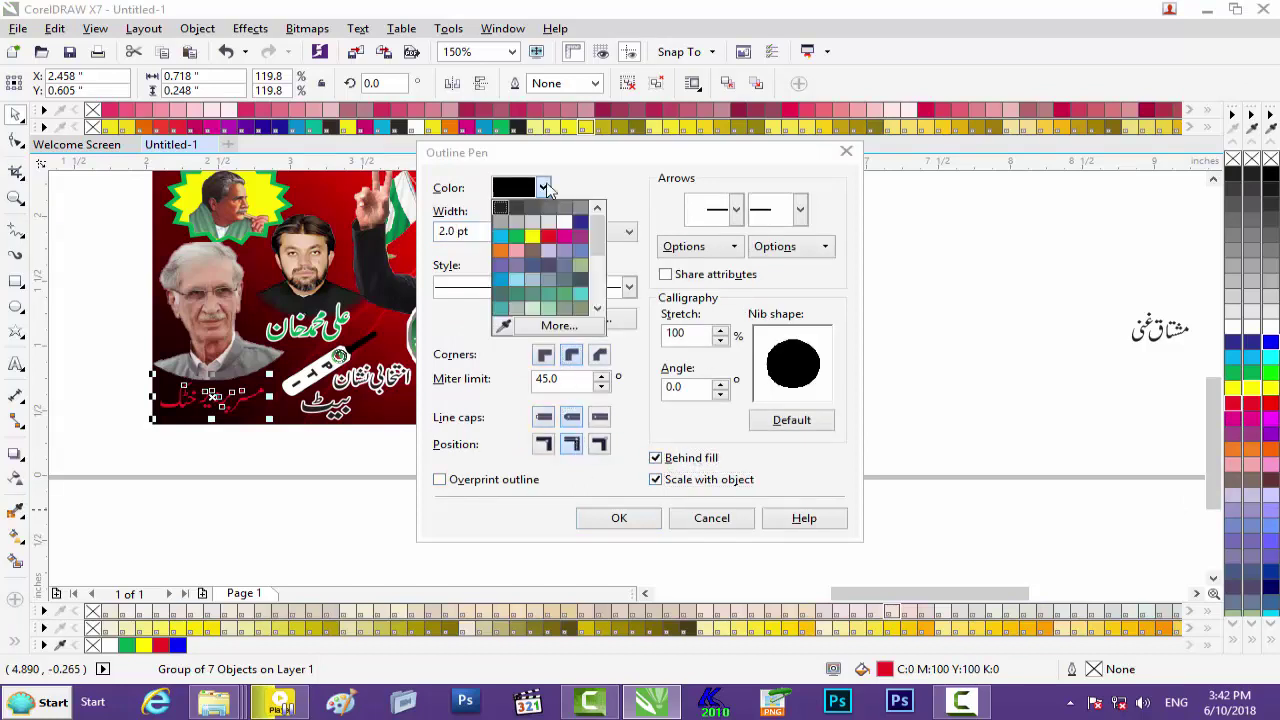
{"action": "left_click", "coordinate": [500, 207]}
{"action": "left_click", "coordinate": [619, 518]}
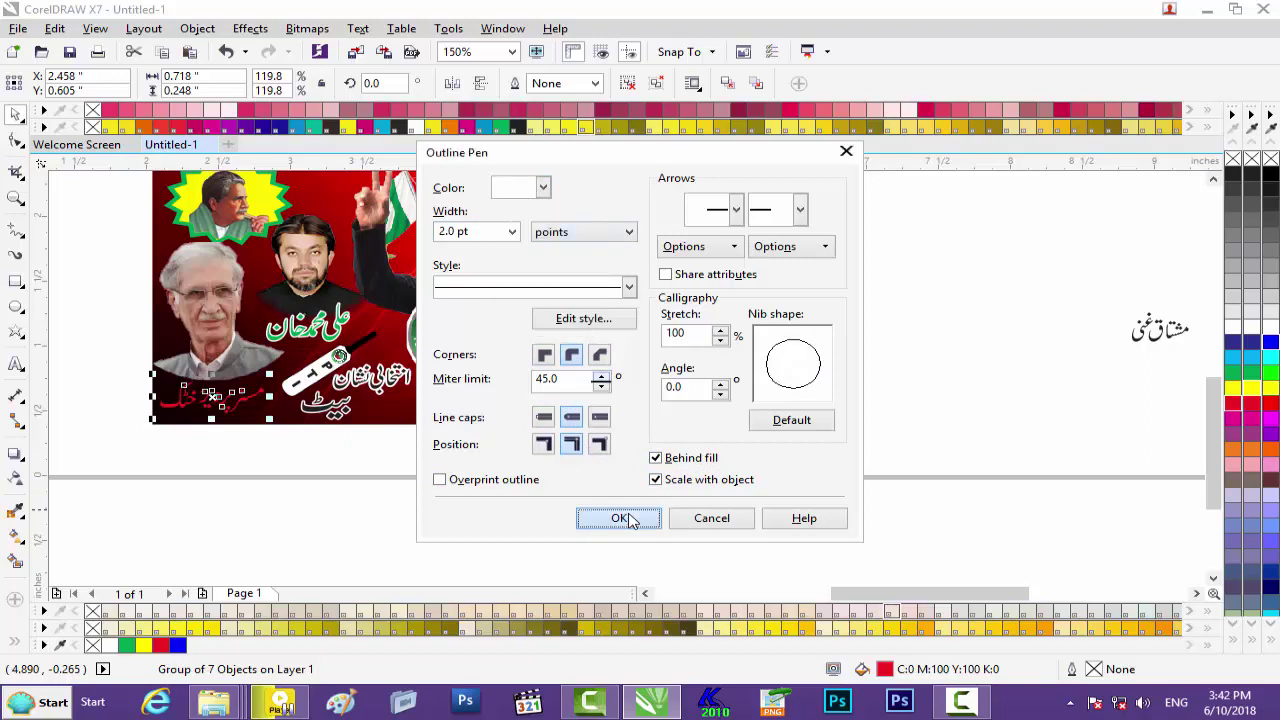
{"action": "left_click", "coordinate": [236, 458]}
Delete the unused black name caption lying beside the banner.
{"action": "scroll", "coordinate": [236, 458], "scroll_direction": "down", "scroll_amount": 1}
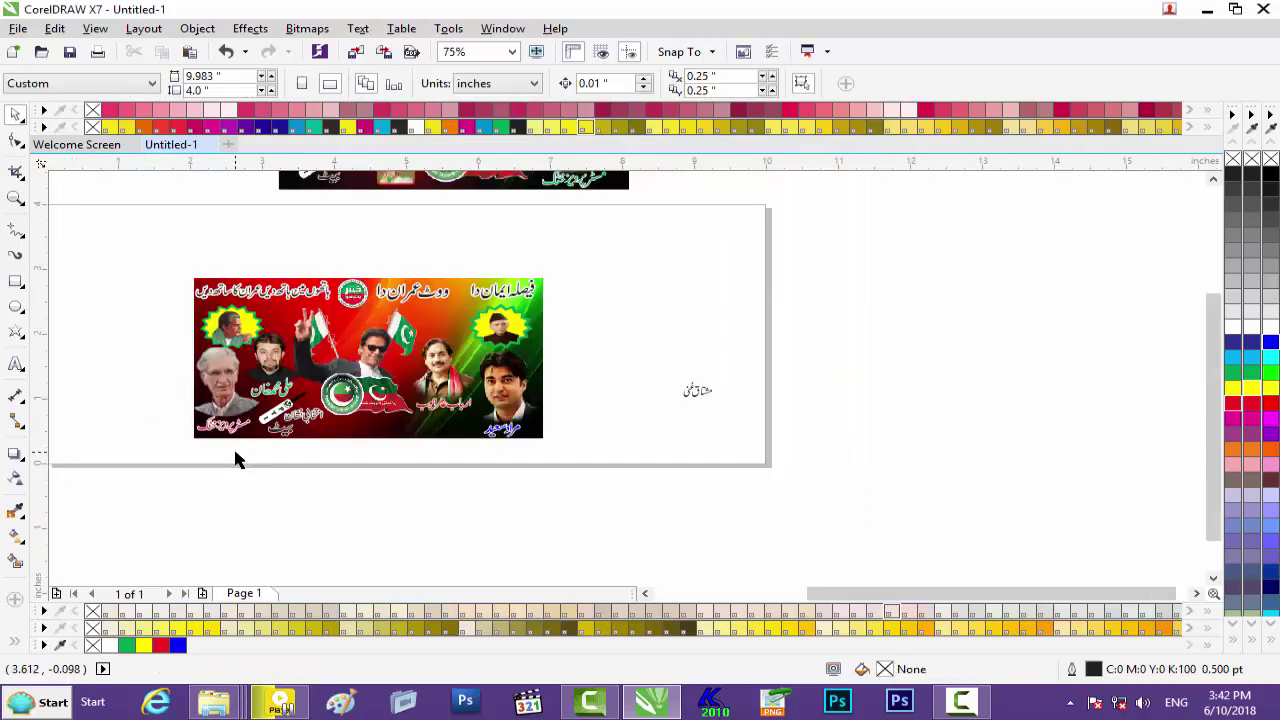
{"action": "left_click_drag", "start_coordinate": [660, 358], "coordinate": [752, 450]}
{"action": "key", "text": "Delete"}
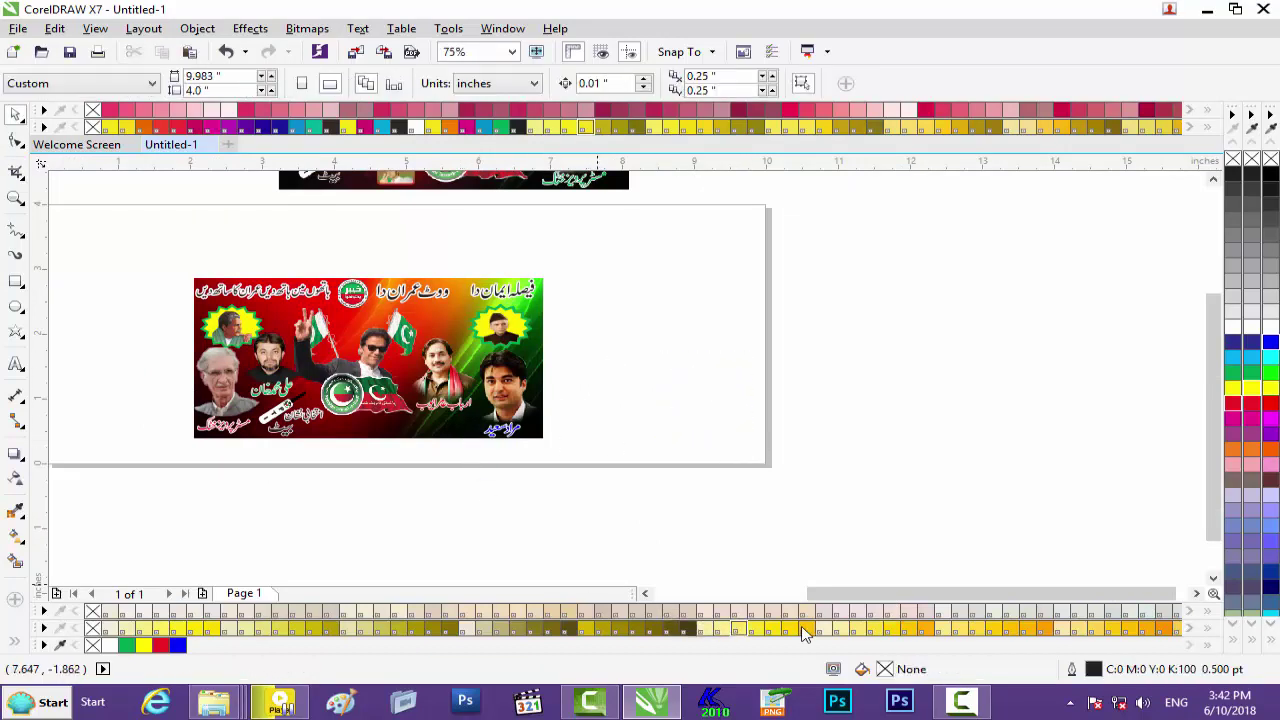
Delete the reference banner bitmap above the page.
{"action": "left_click_drag", "start_coordinate": [863, 597], "coordinate": [797, 596]}
{"action": "scroll", "coordinate": [612, 493], "scroll_direction": "up", "scroll_amount": 1}
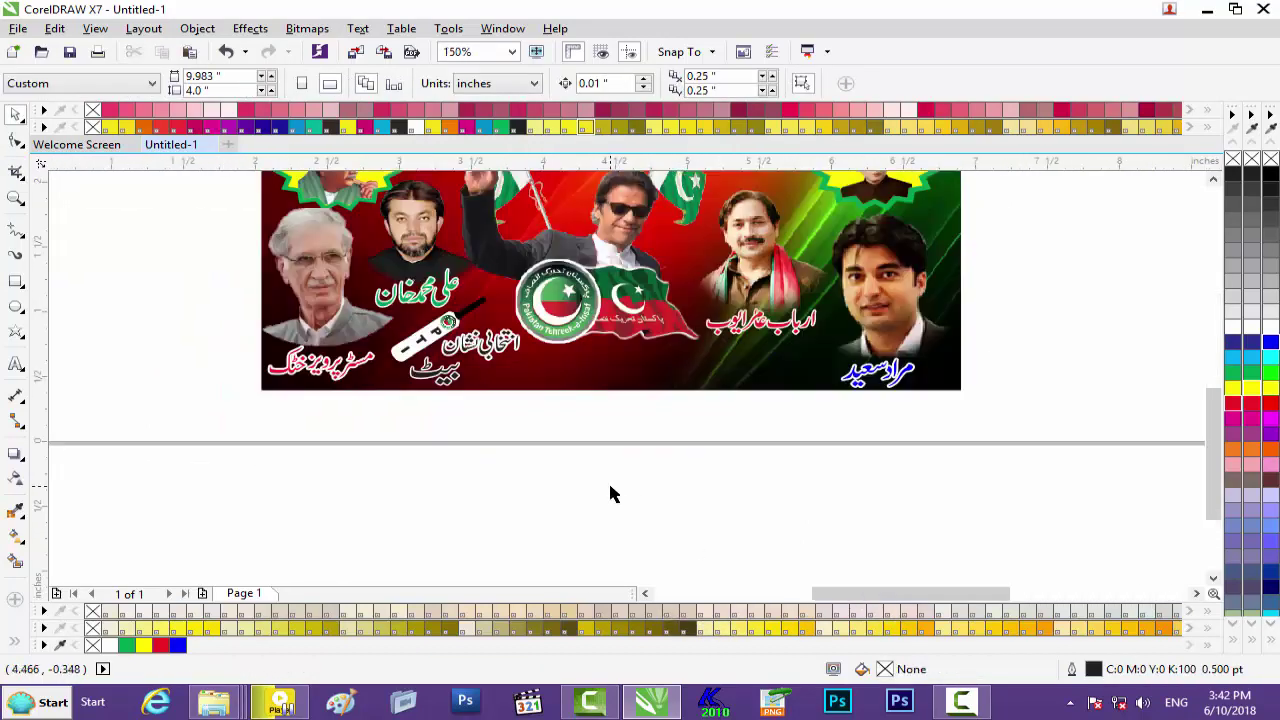
{"action": "left_click_drag", "start_coordinate": [1205, 420], "coordinate": [1213, 230]}
{"action": "left_click", "coordinate": [1015, 275]}
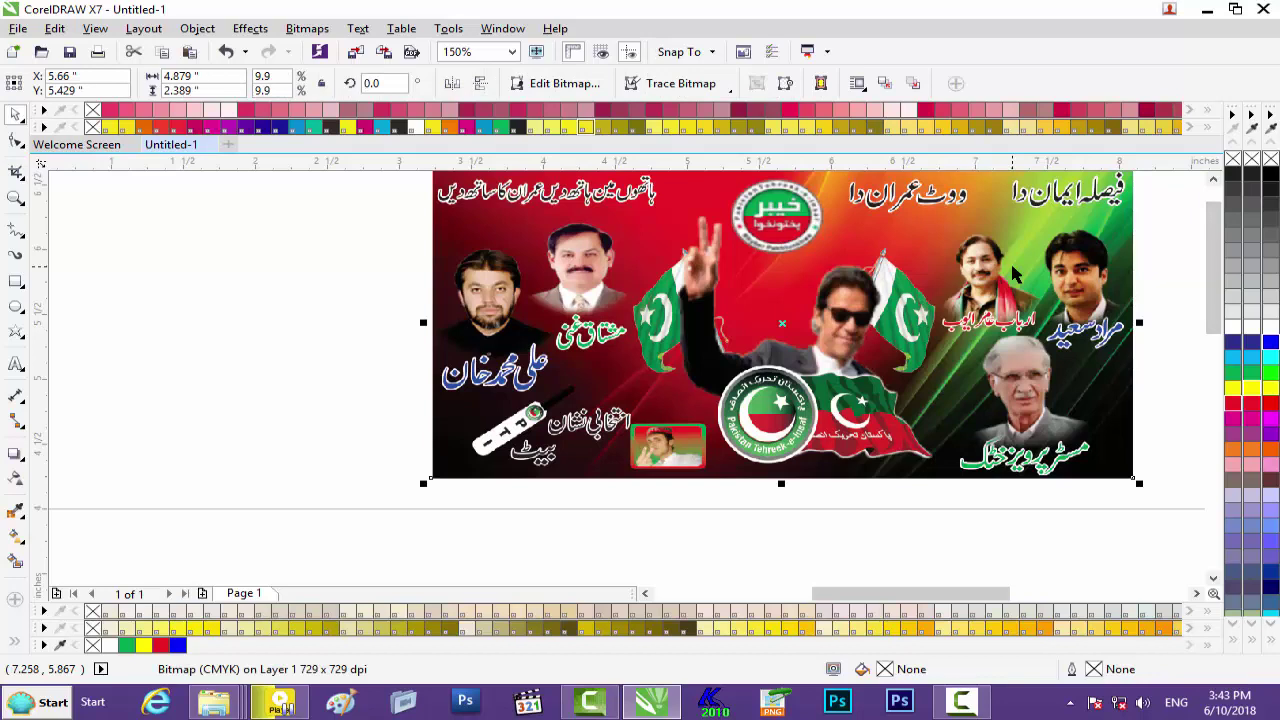
{"action": "key", "text": "Delete"}
Save the drawing to Local Disk (H:) as a CDR file named "How To make 2018 Election Flex Banner".
{"action": "scroll", "coordinate": [800, 362], "scroll_direction": "down", "scroll_amount": 2}
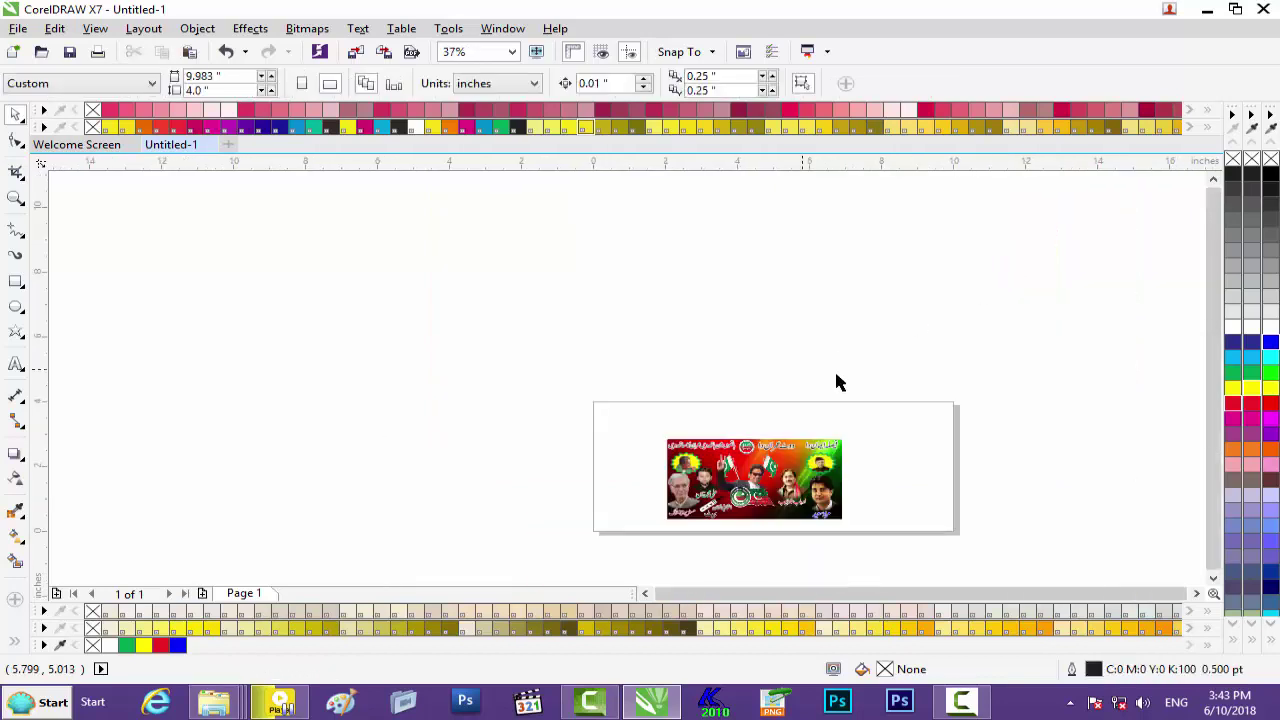
{"action": "scroll", "coordinate": [746, 416], "scroll_direction": "down", "scroll_amount": 1}
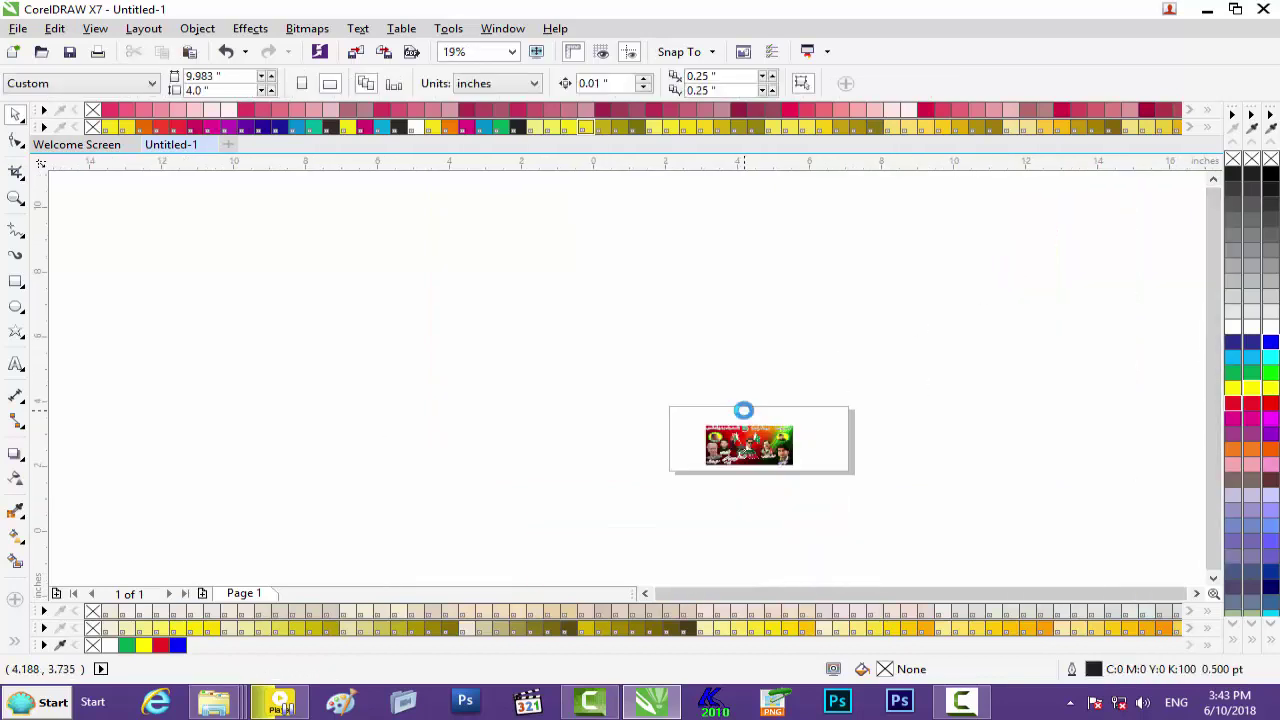
{"action": "scroll", "coordinate": [744, 418], "scroll_direction": "up", "scroll_amount": 2}
{"action": "scroll", "coordinate": [744, 418], "scroll_direction": "up", "scroll_amount": 1}
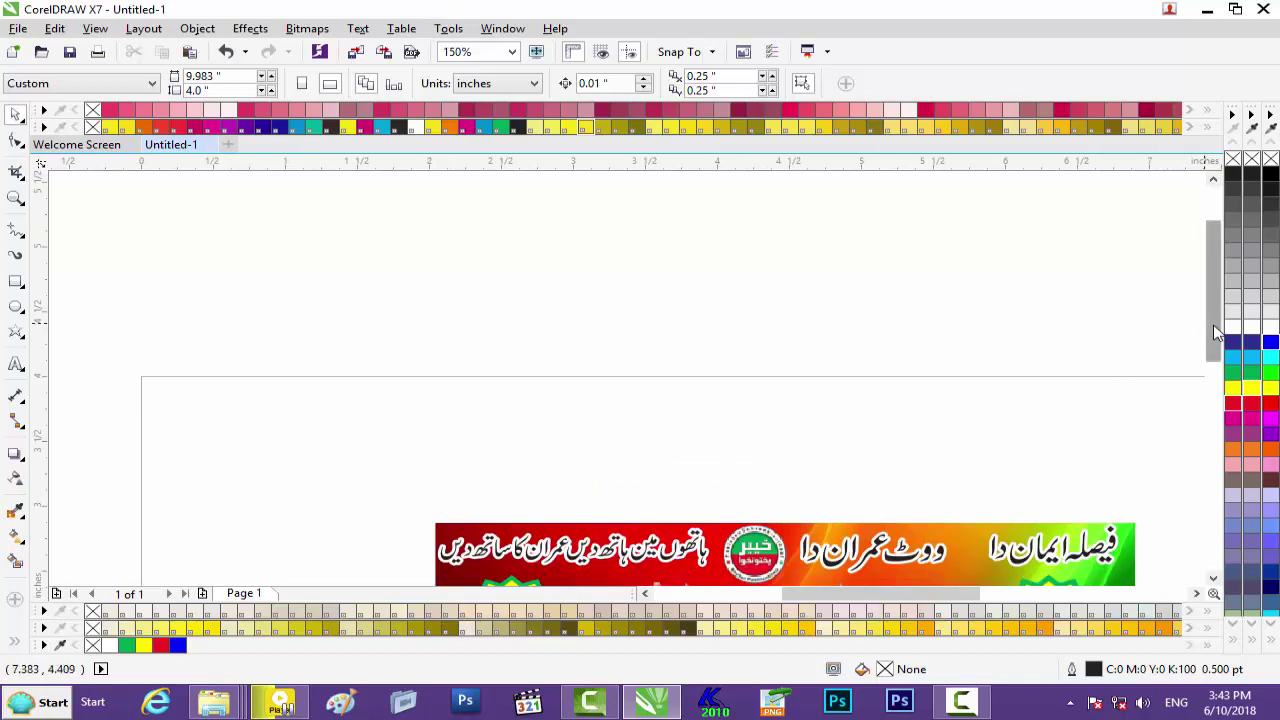
{"action": "left_click_drag", "start_coordinate": [1216, 340], "coordinate": [1197, 441]}
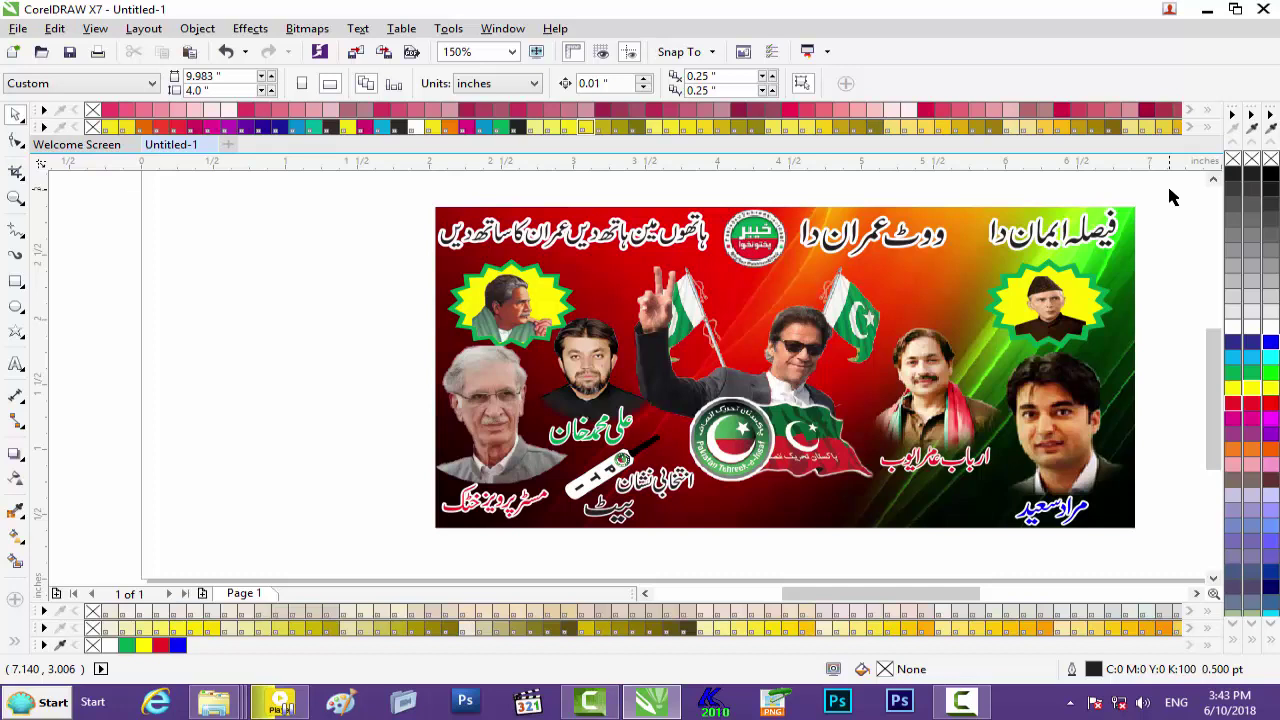
{"action": "key", "text": "ctrl+s"}
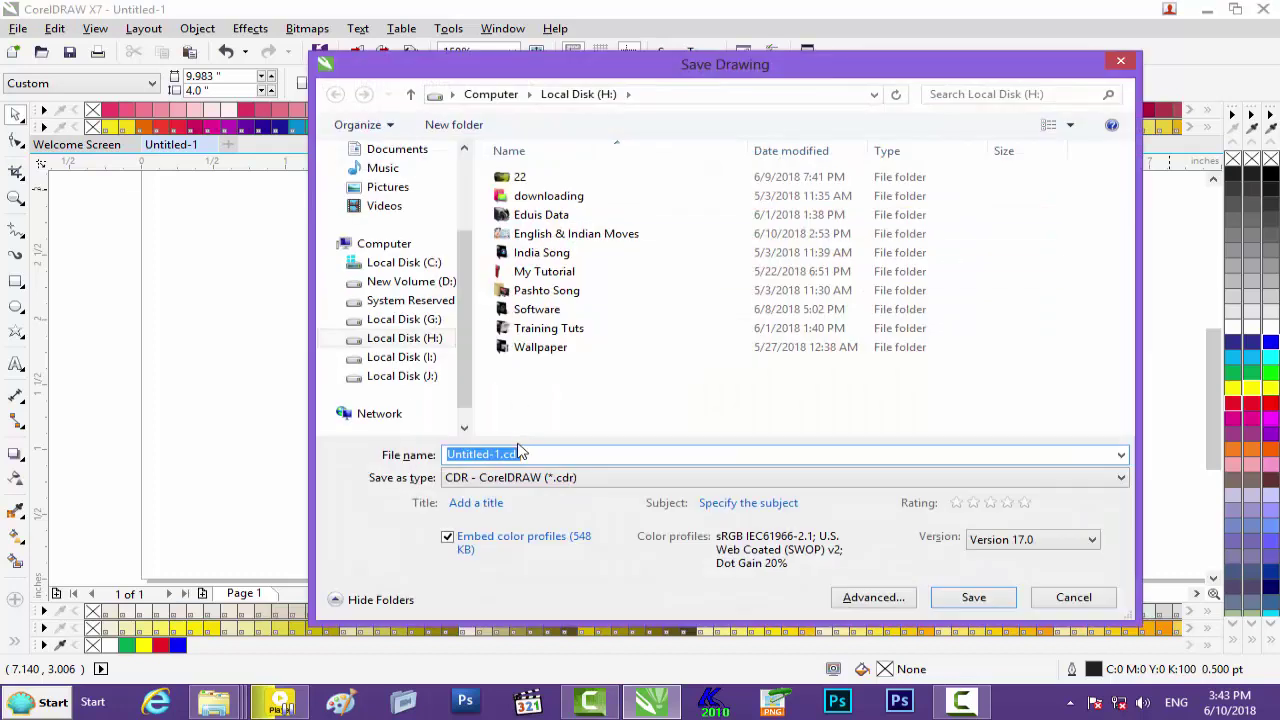
{"action": "key", "text": "BackSpace"}
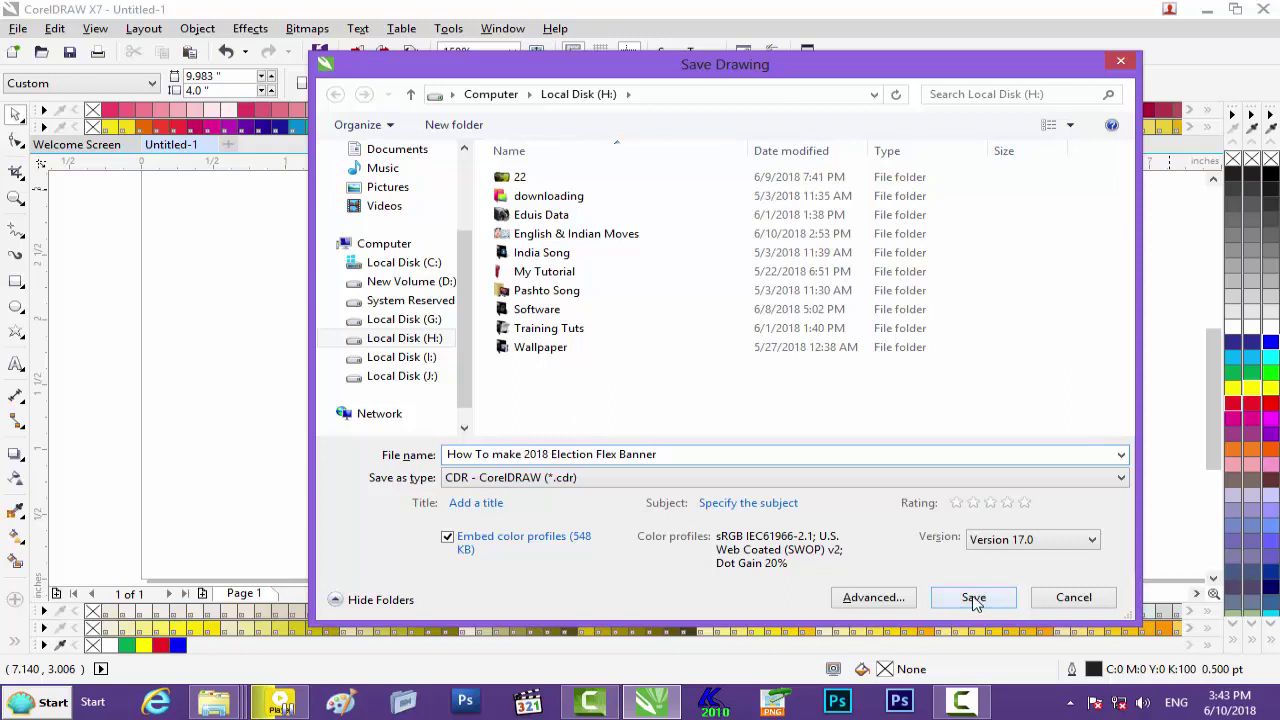
{"action": "left_click", "coordinate": [973, 598]}
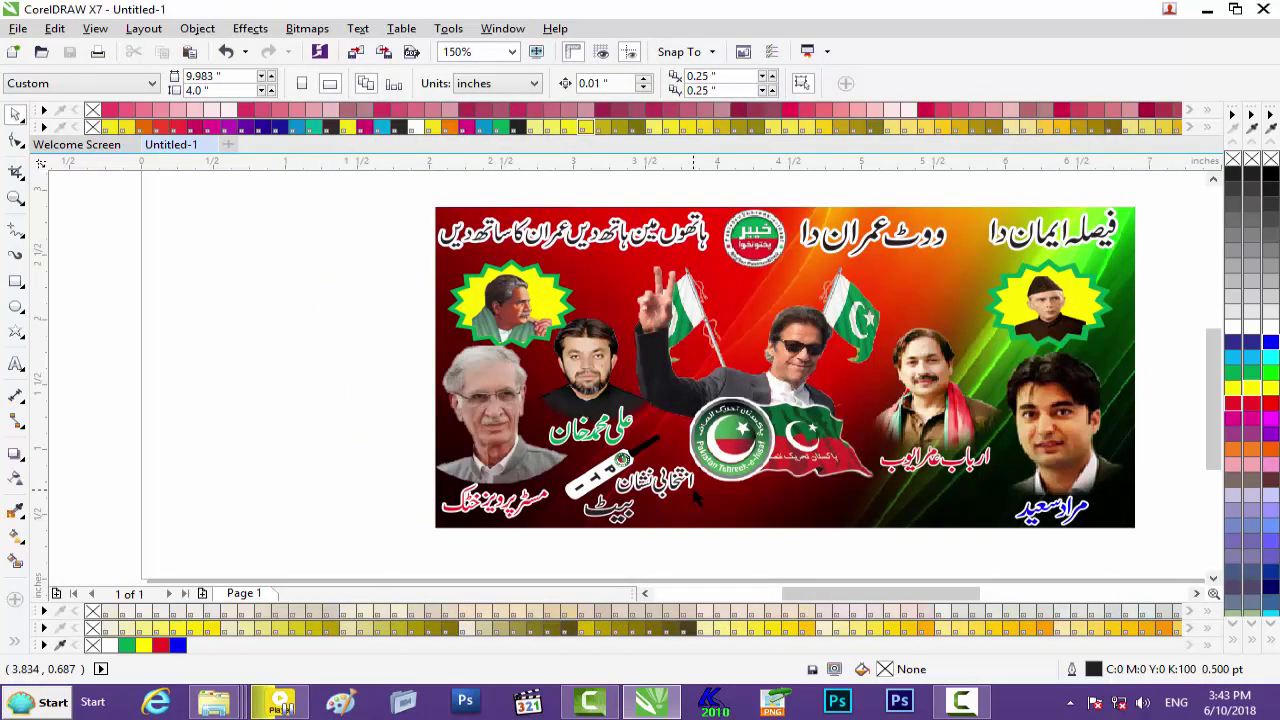
Export the banner to Local Disk (H:) as a CMYK Color (32-bit) JPEG with High 80% quality, named "2018 Election Fle Banner.jpg".
{"action": "key", "text": "ctrl+e"}
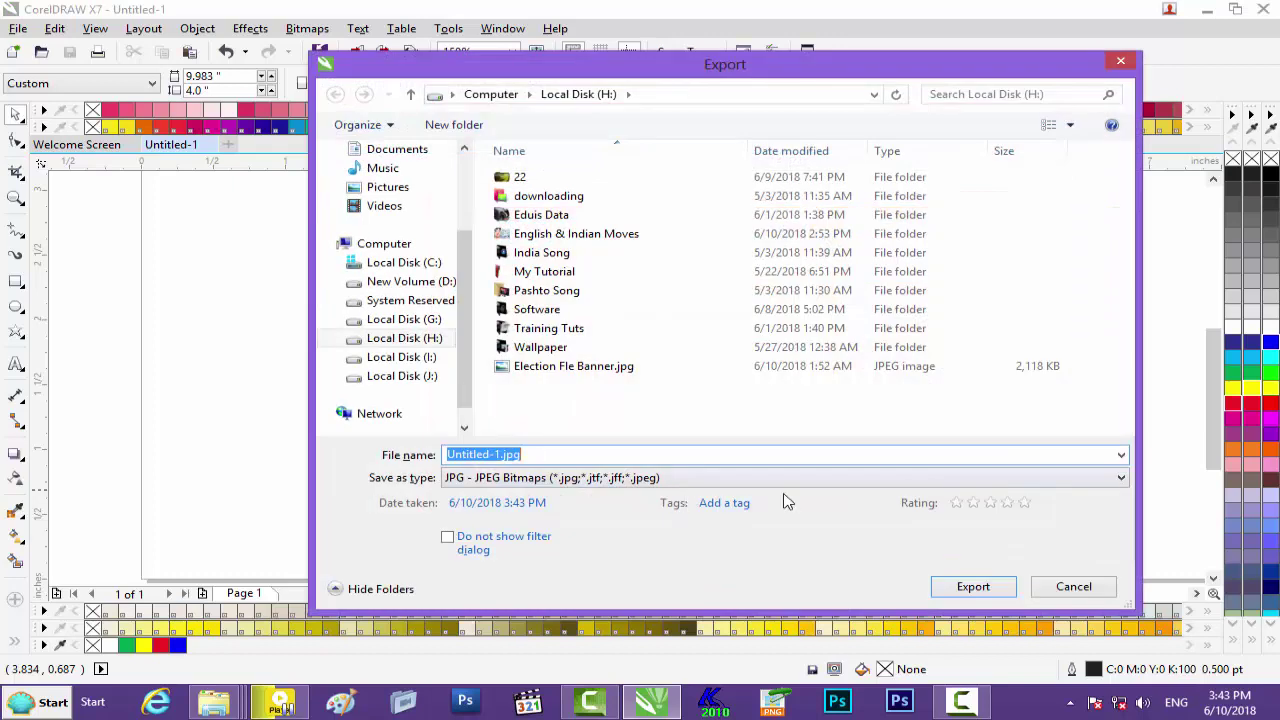
{"action": "left_click", "coordinate": [584, 370]}
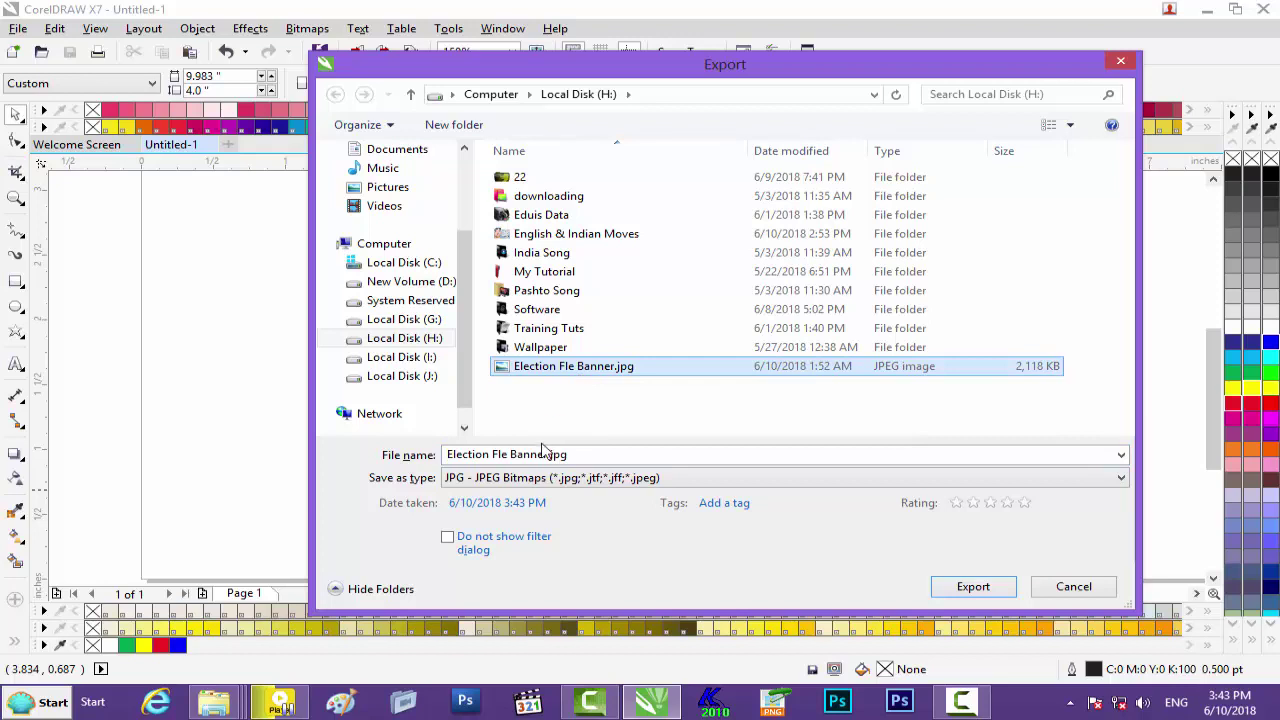
{"action": "left_click", "coordinate": [582, 454]}
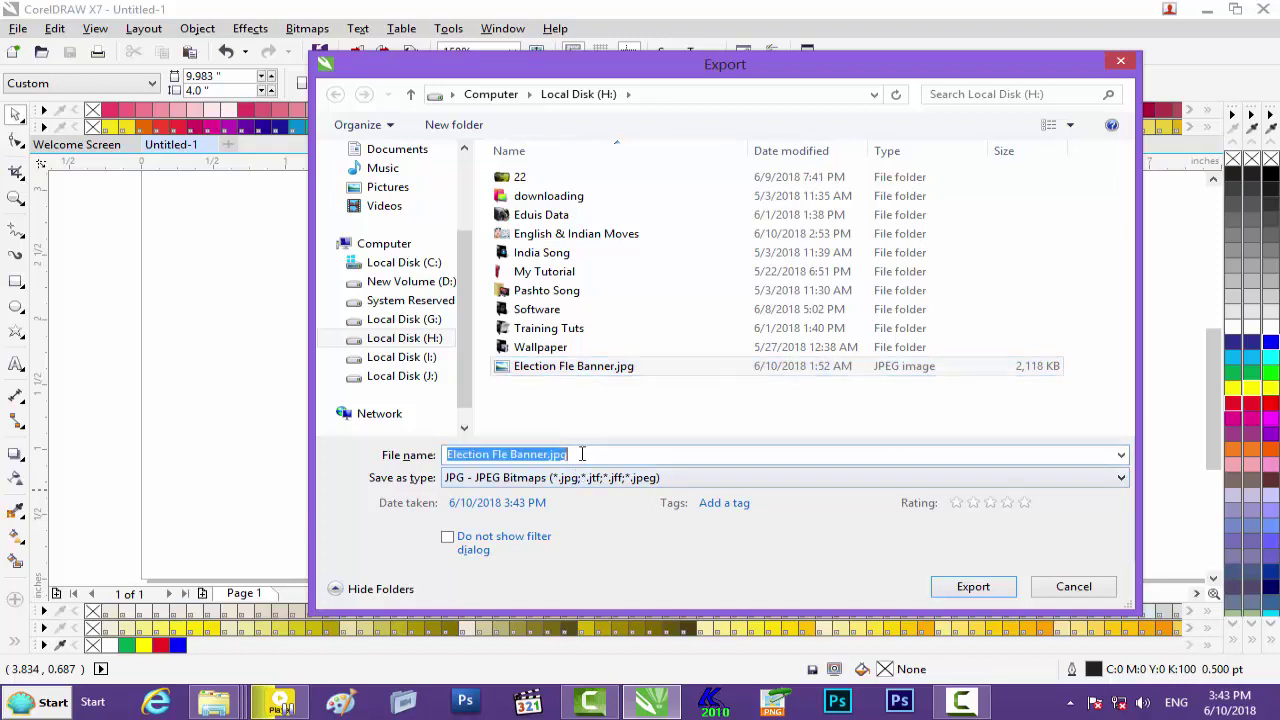
{"action": "left_click", "coordinate": [447, 455]}
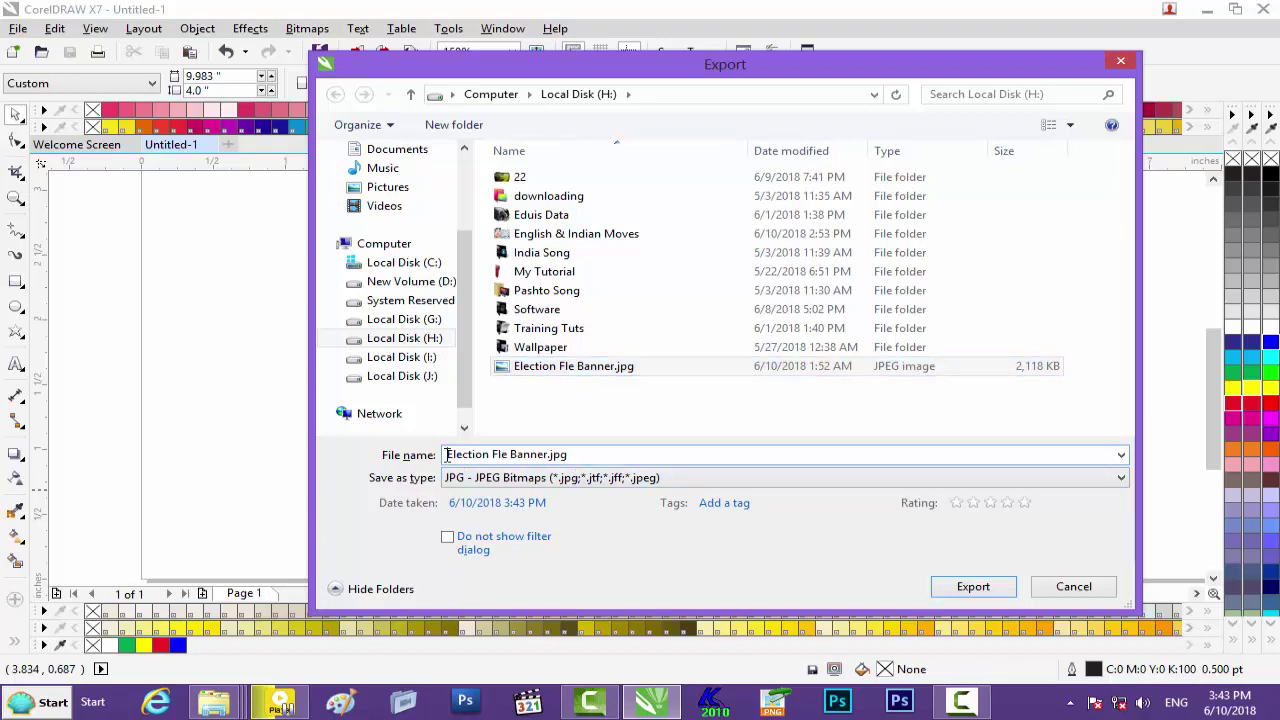
{"action": "type", "text": "2018"}
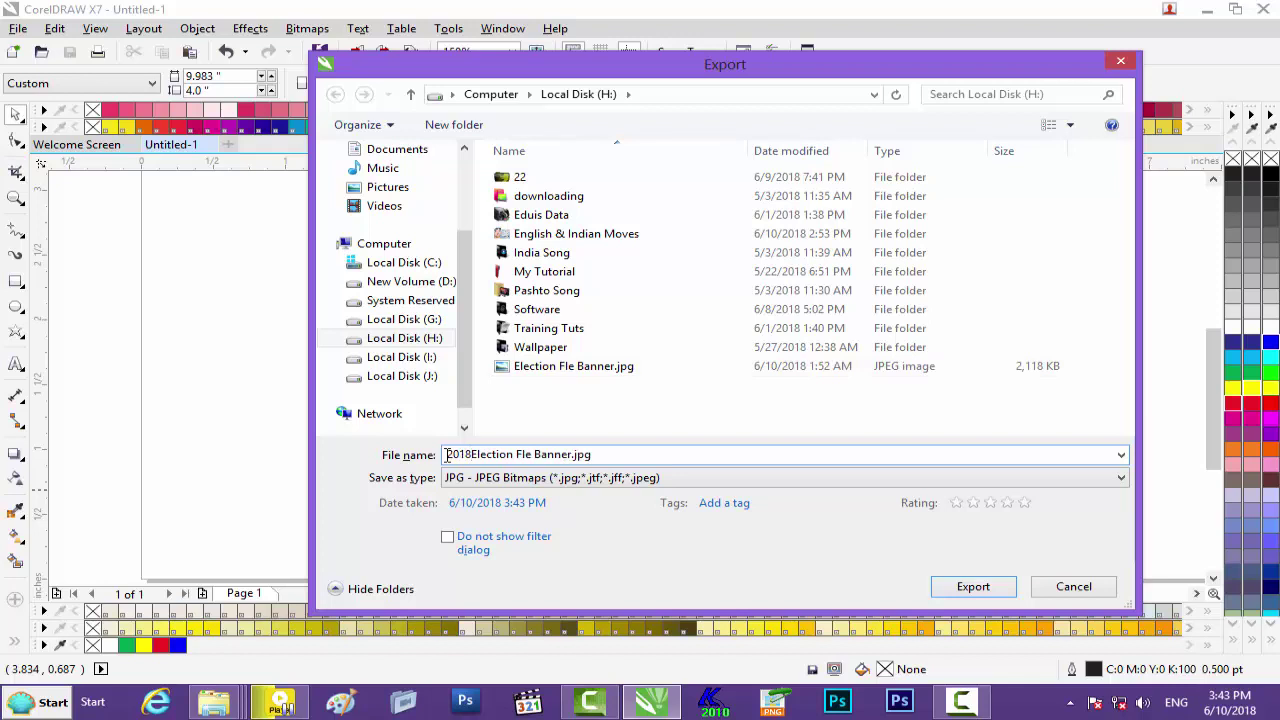
{"action": "left_click", "coordinate": [980, 590]}
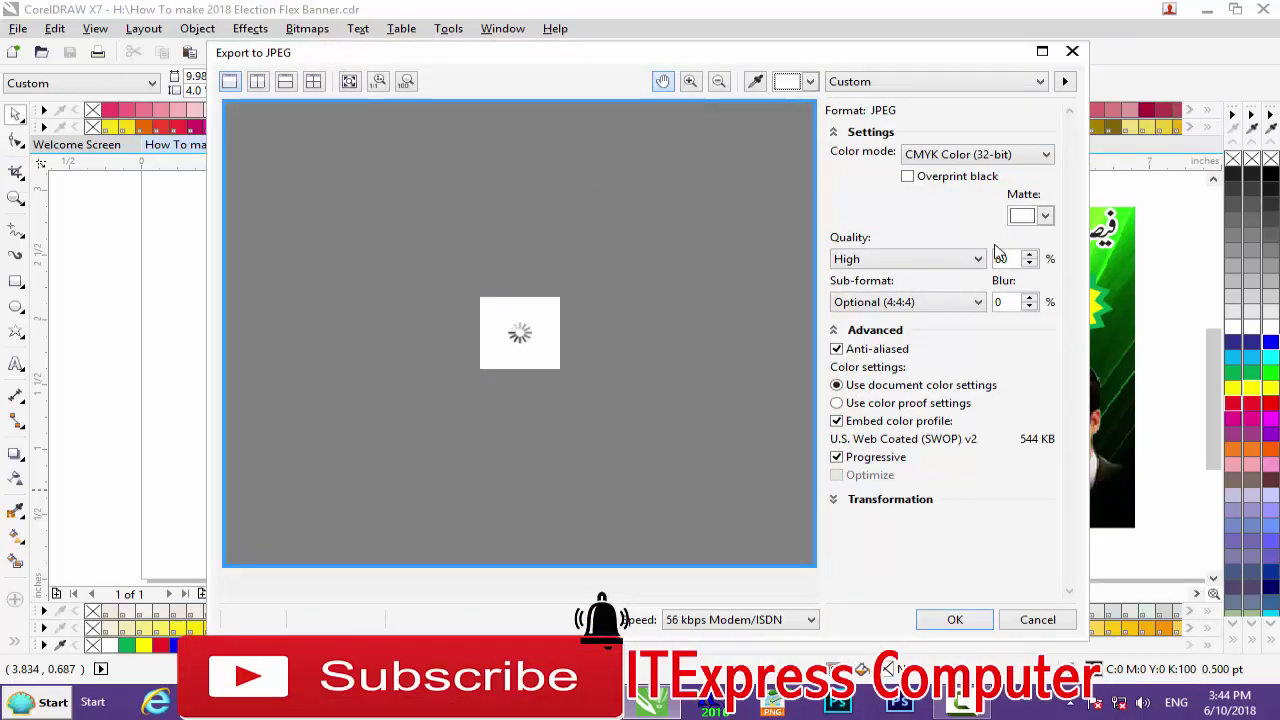
{"action": "scroll", "coordinate": [481, 320], "scroll_direction": "up", "scroll_amount": 1}
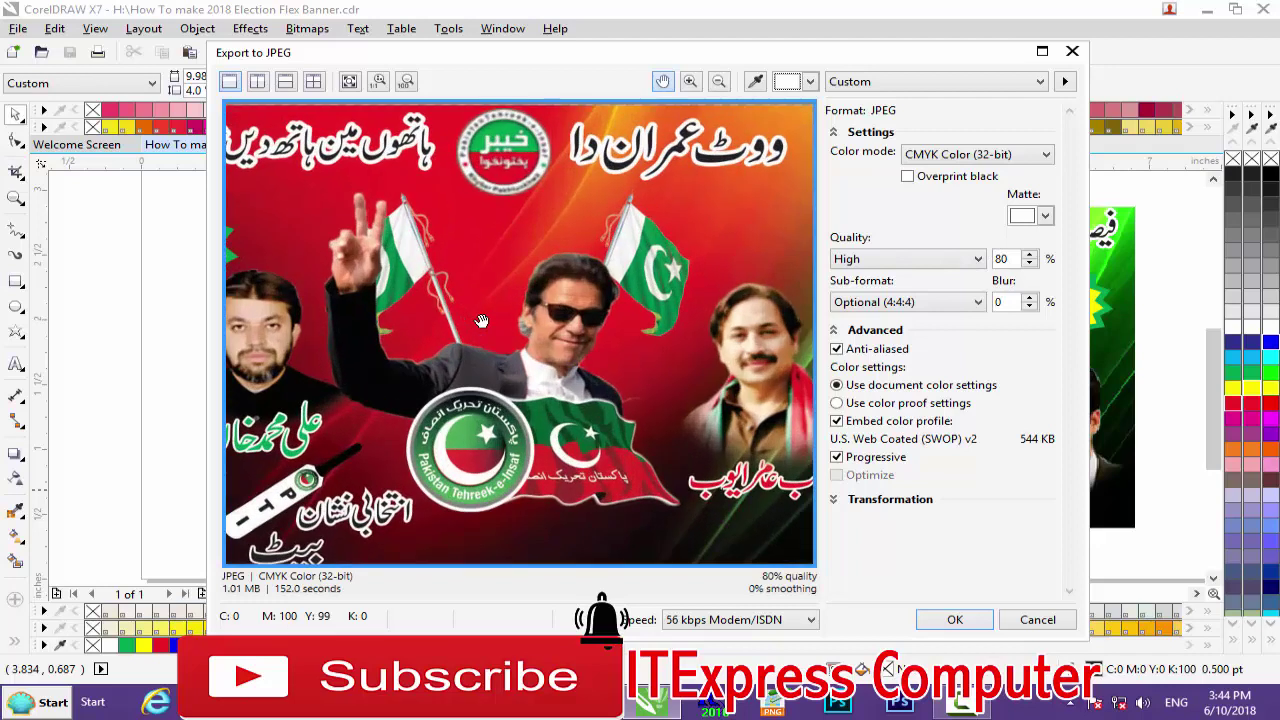
{"action": "scroll", "coordinate": [481, 320], "scroll_direction": "down", "scroll_amount": 1}
{"action": "left_click", "coordinate": [953, 619]}
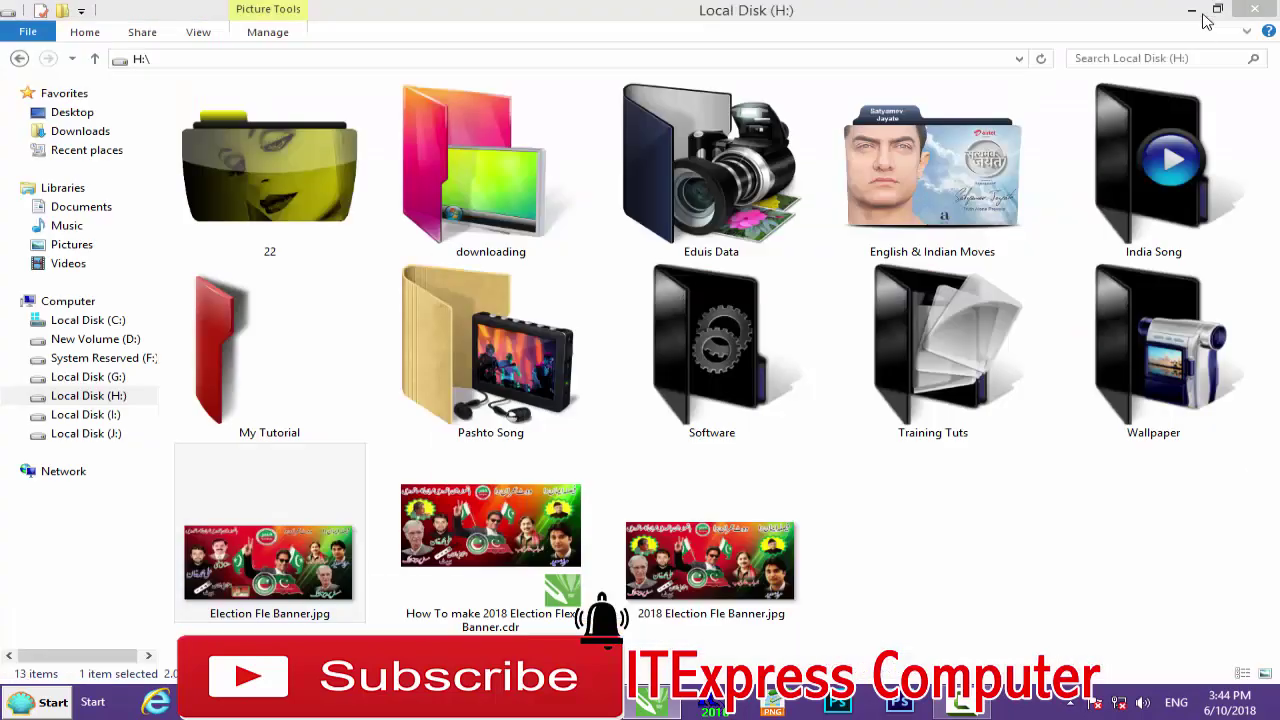
Check the exported "2018 Election Fle Banner.jpg" from the Local Disk (H:) folder in Windows Photo Viewer, then close the viewer and the folder.
{"action": "left_click", "coordinate": [1207, 9]}
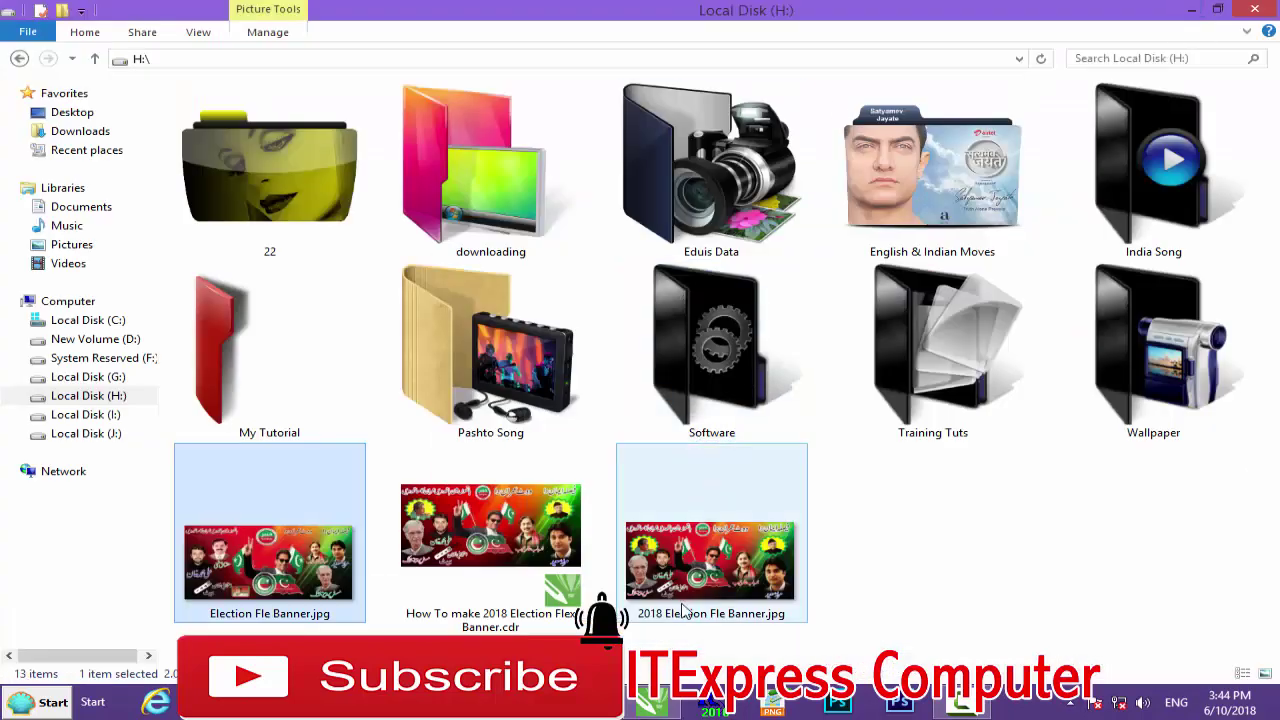
{"action": "double_click", "coordinate": [756, 594]}
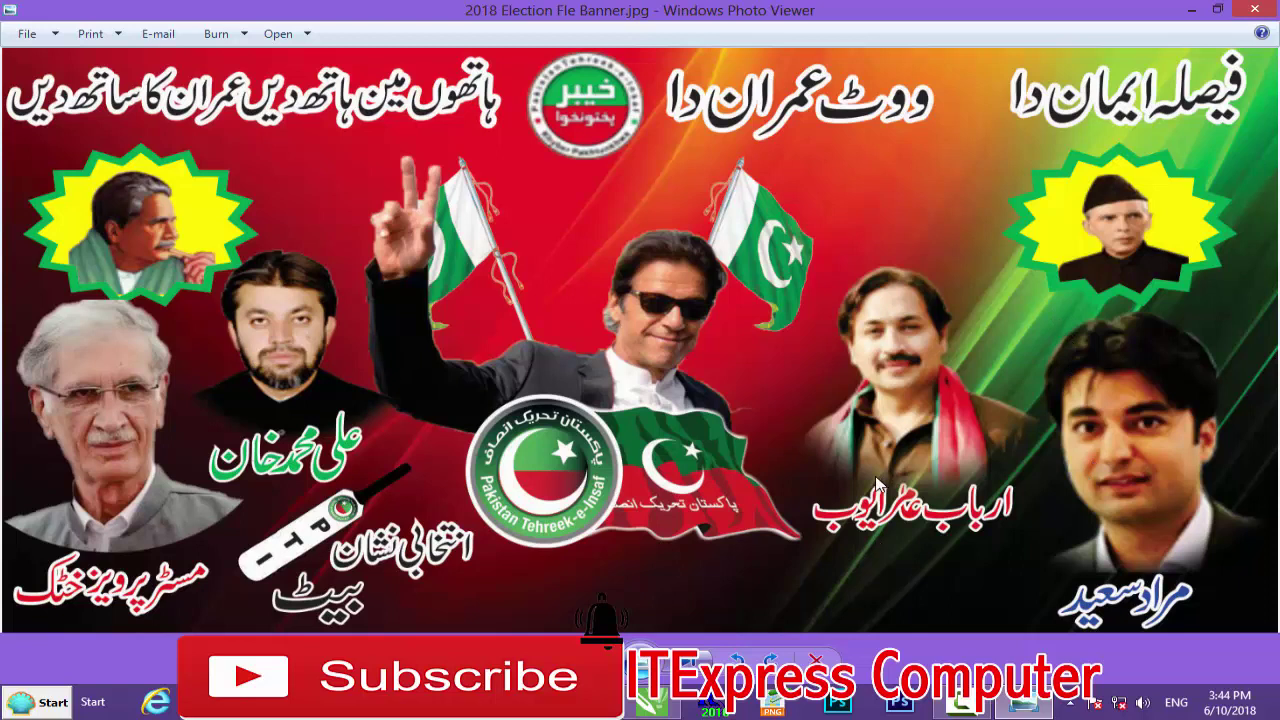
{"action": "left_click", "coordinate": [1262, 10]}
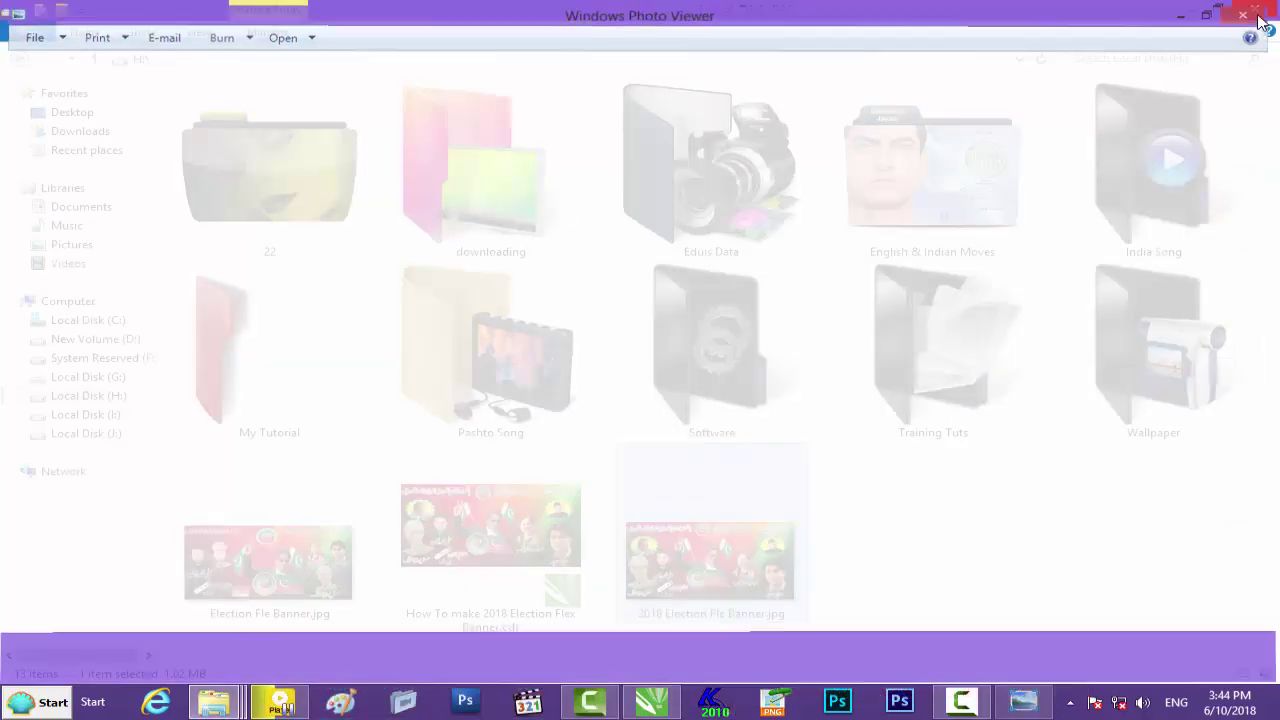
{"action": "left_click", "coordinate": [468, 545]}
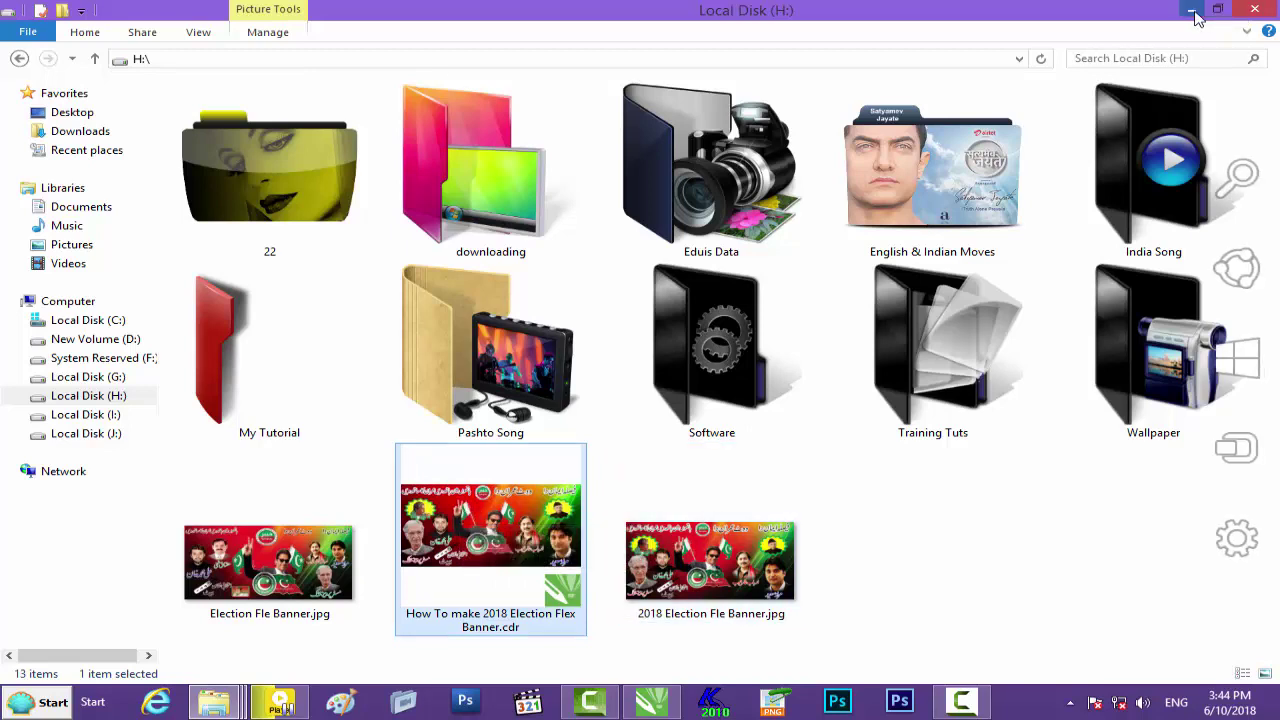
{"action": "left_click", "coordinate": [1252, 10]}
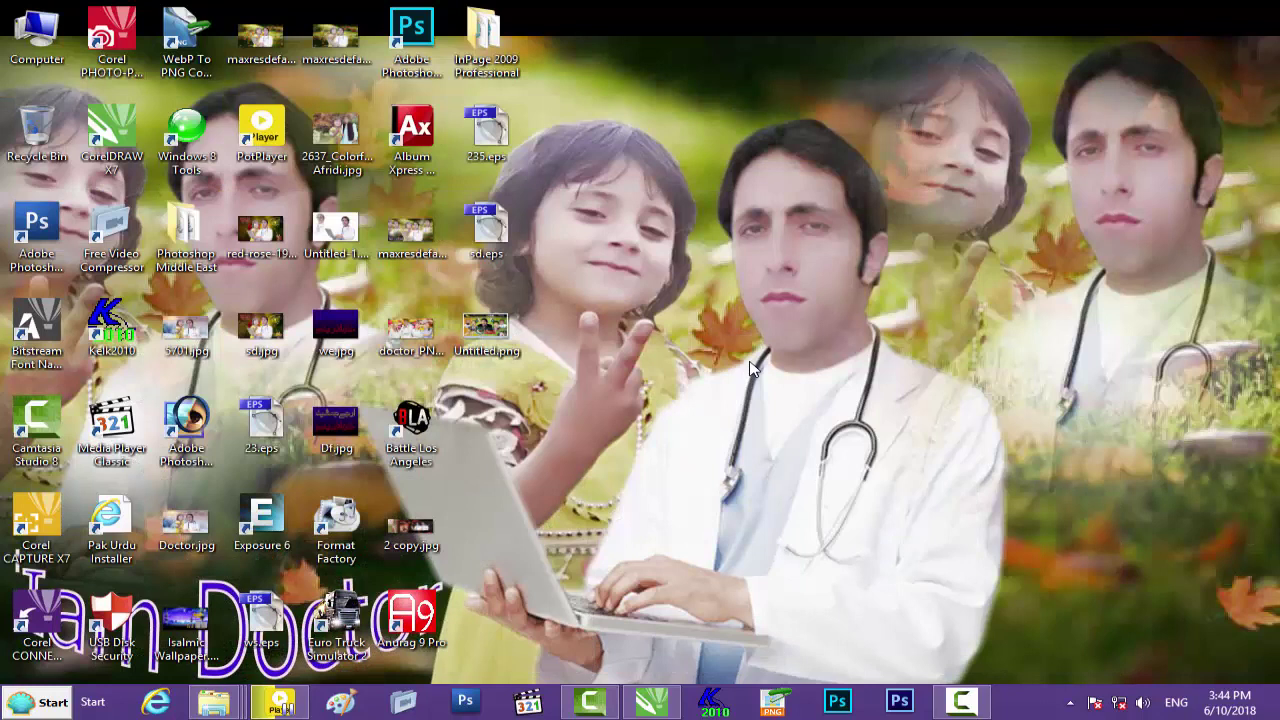